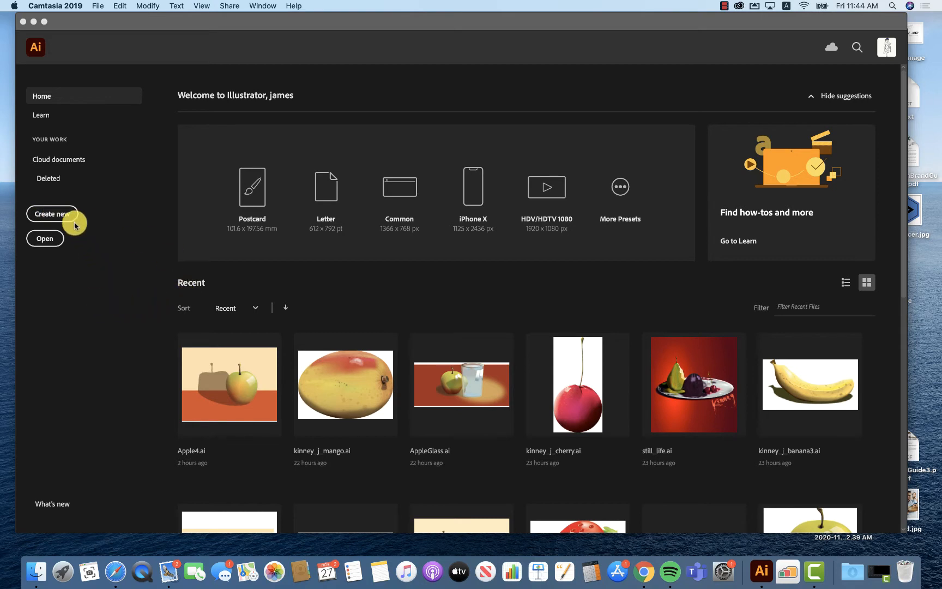
- Create a new landscape Letter document, 279.4 x 215.9 mm, in CMYK colour mode
left_click(65, 210)
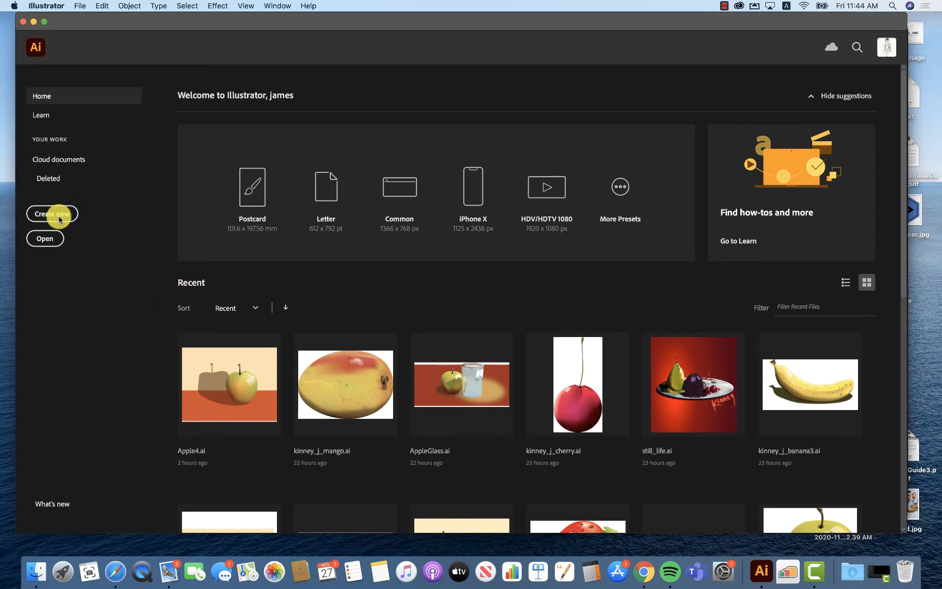
left_click(59, 218)
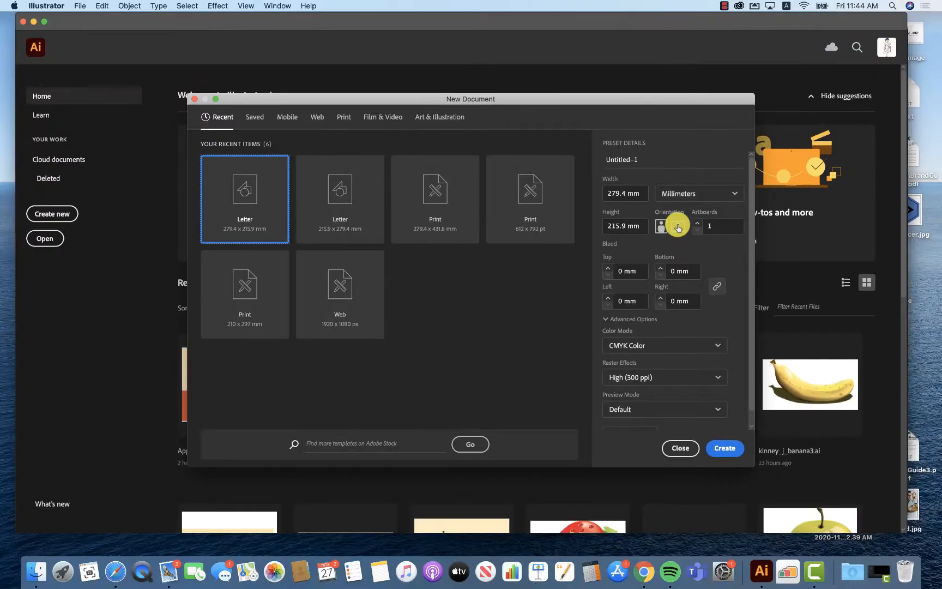
left_click(719, 446)
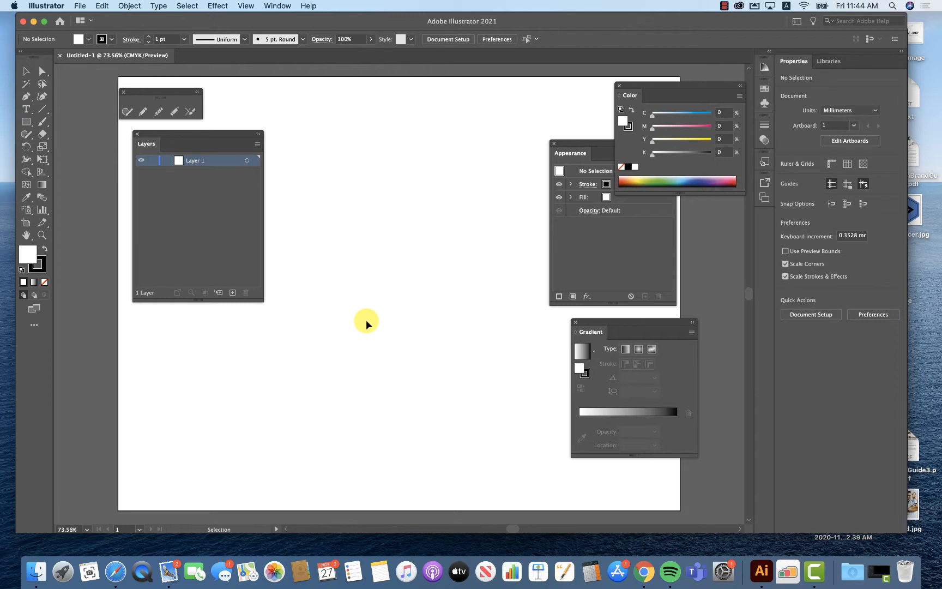
- Draw a rectangle about 279 x 119 mm from the artboard's upper-left corner, with a light purple fill and no stroke
left_click(25, 121)
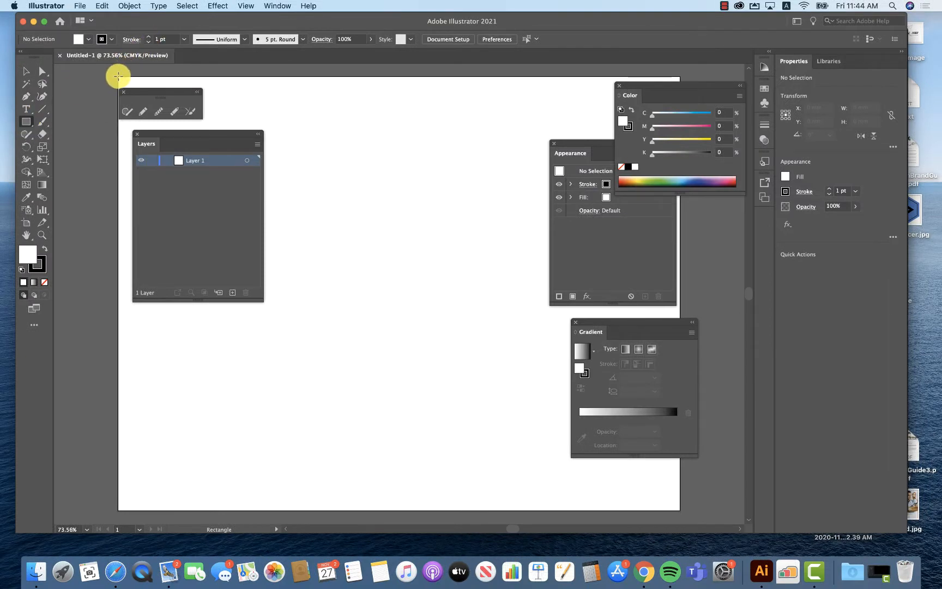
left_click_drag(117, 77, 678, 314)
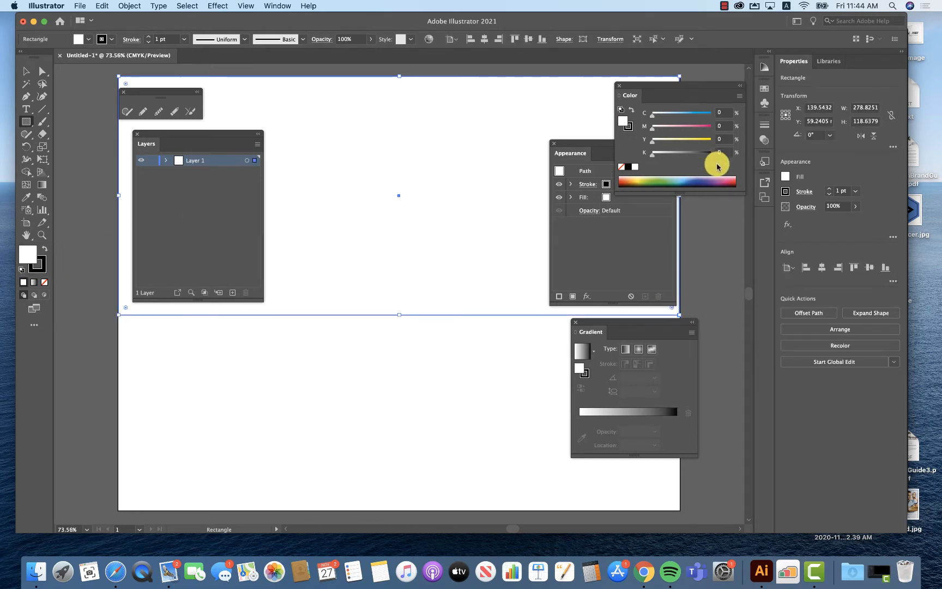
left_click(717, 181)
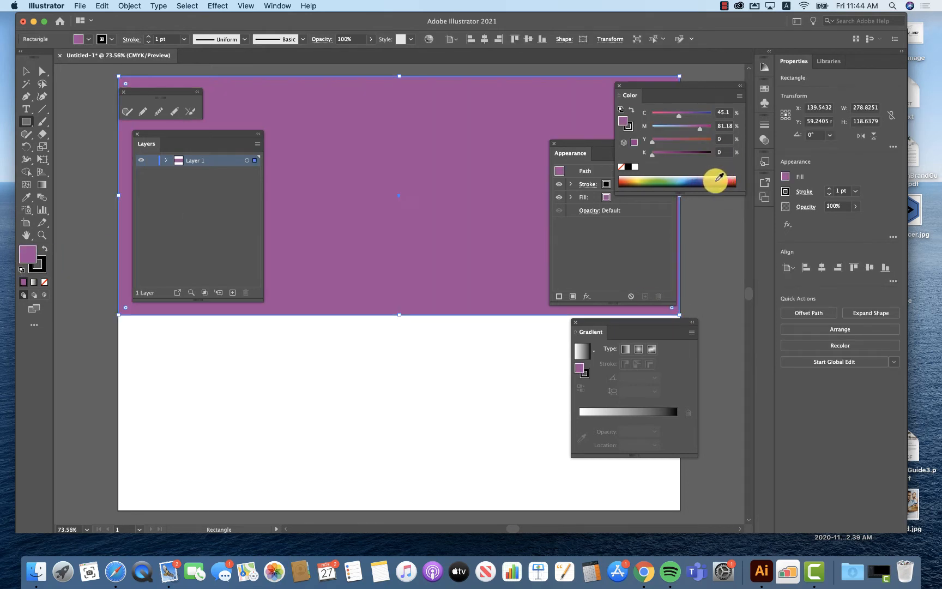
left_click(717, 178)
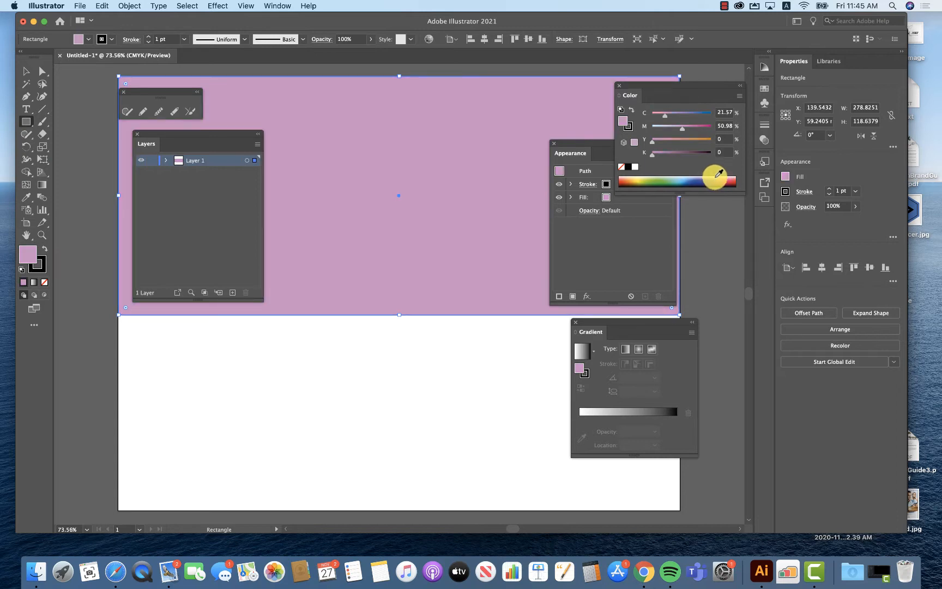
left_click(40, 267)
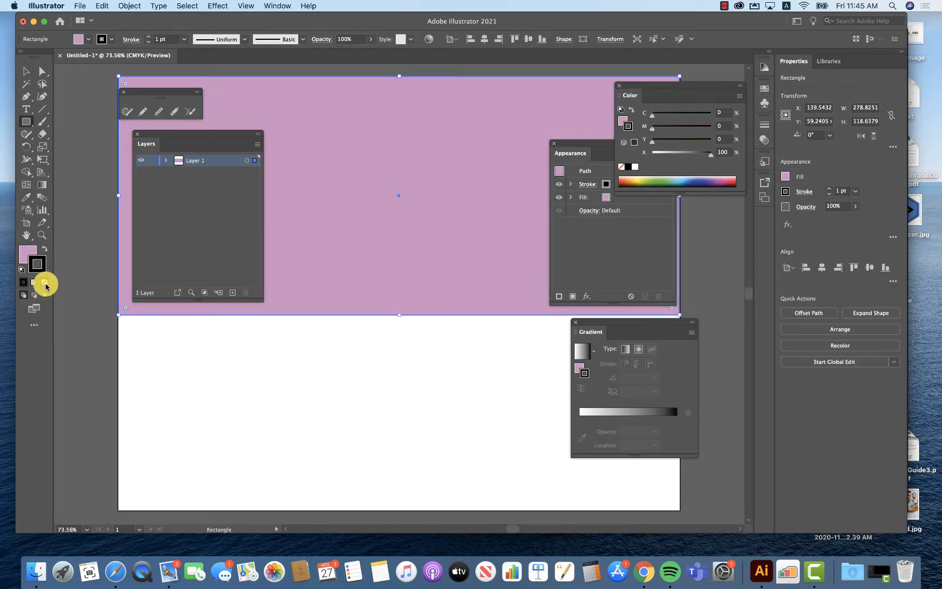
left_click(45, 283)
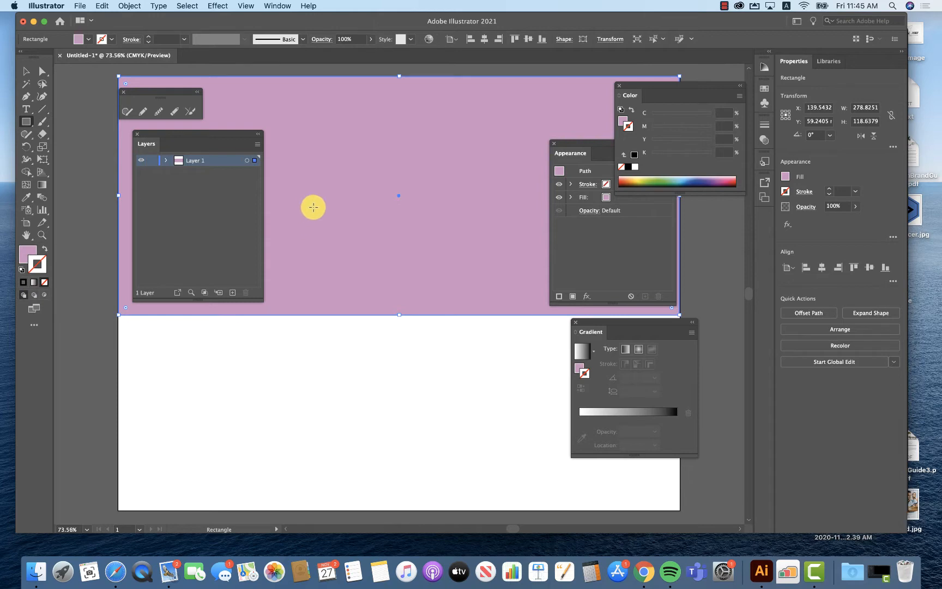
- Duplicate the purple rectangle down to the artboard's bottom edge and give the copy a brown fill with no stroke
left_click(25, 71)
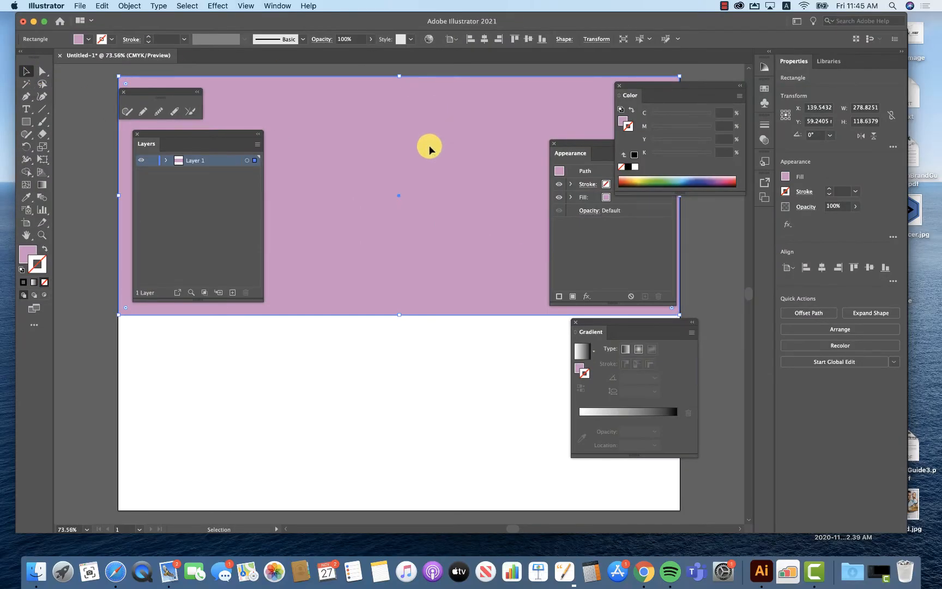
left_click_drag(429, 147, 436, 346)
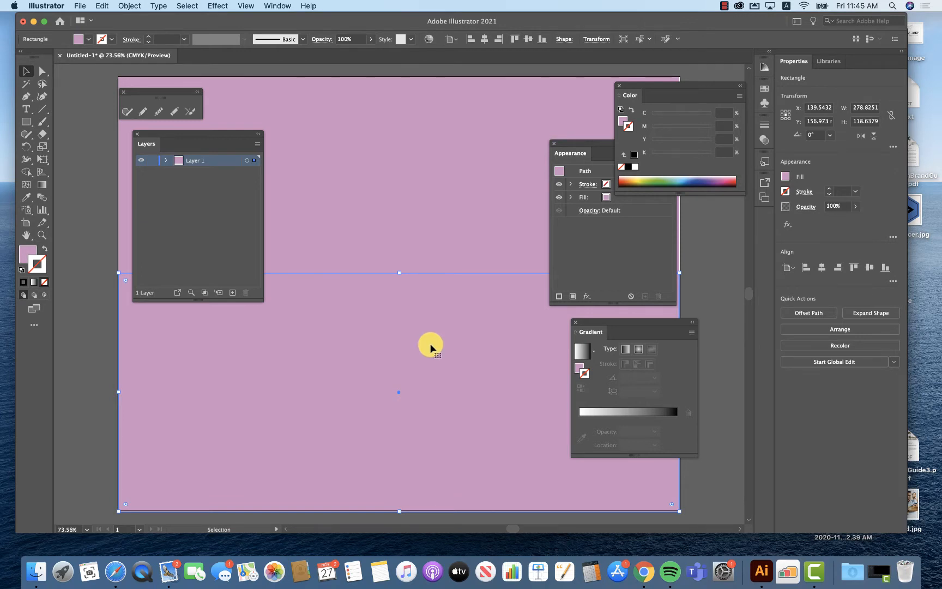
left_click(629, 177)
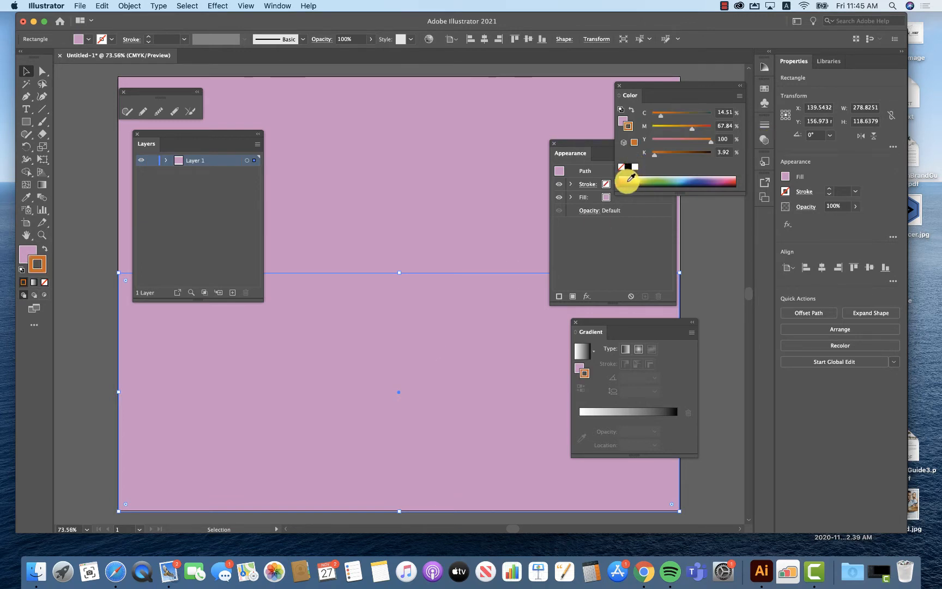
left_click(631, 178)
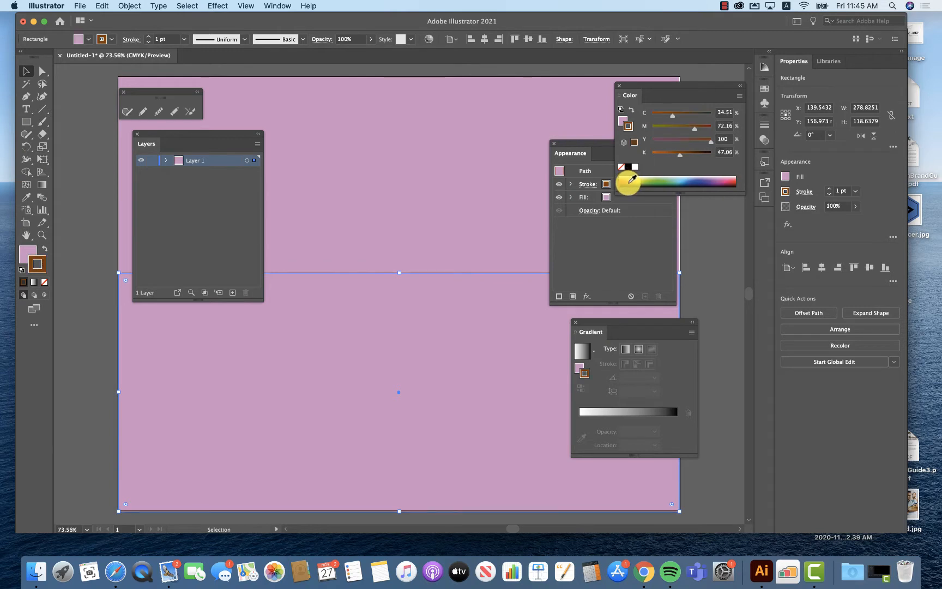
left_click(631, 109)
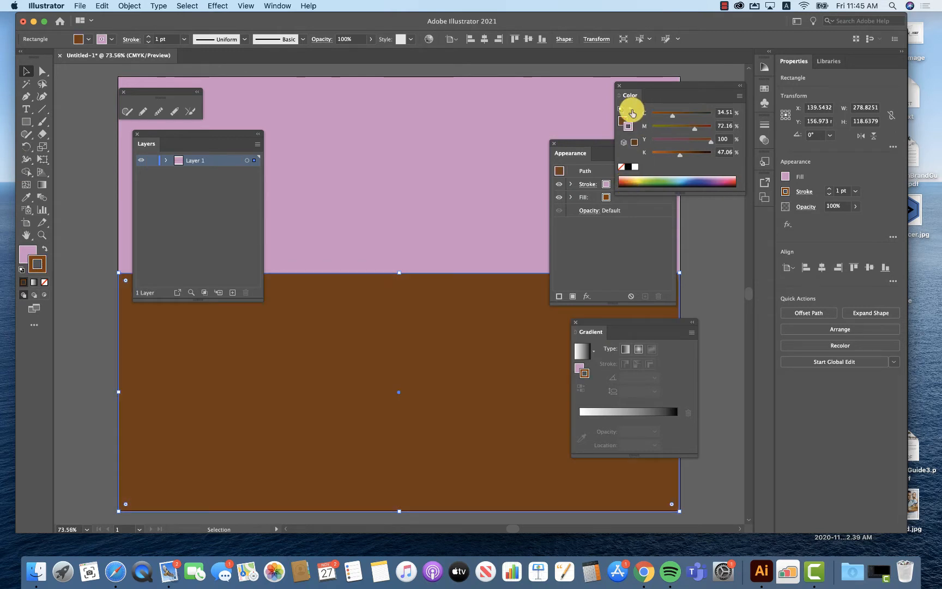
left_click(45, 282)
left_click(26, 251)
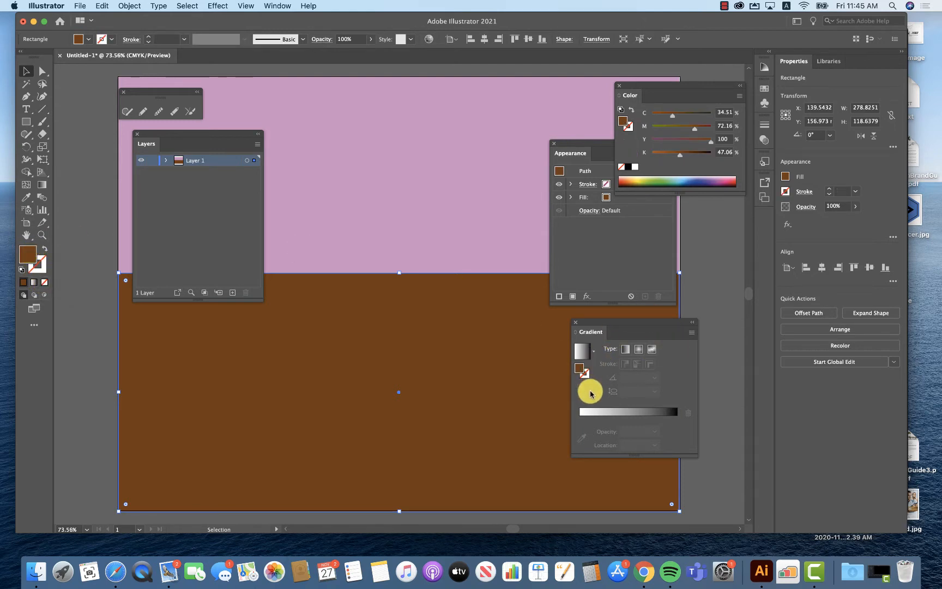
- Recolour the lower rectangle's fill to light orange, with magenta at 35% and yellow at 53.33%
left_click(632, 178)
left_click(634, 174)
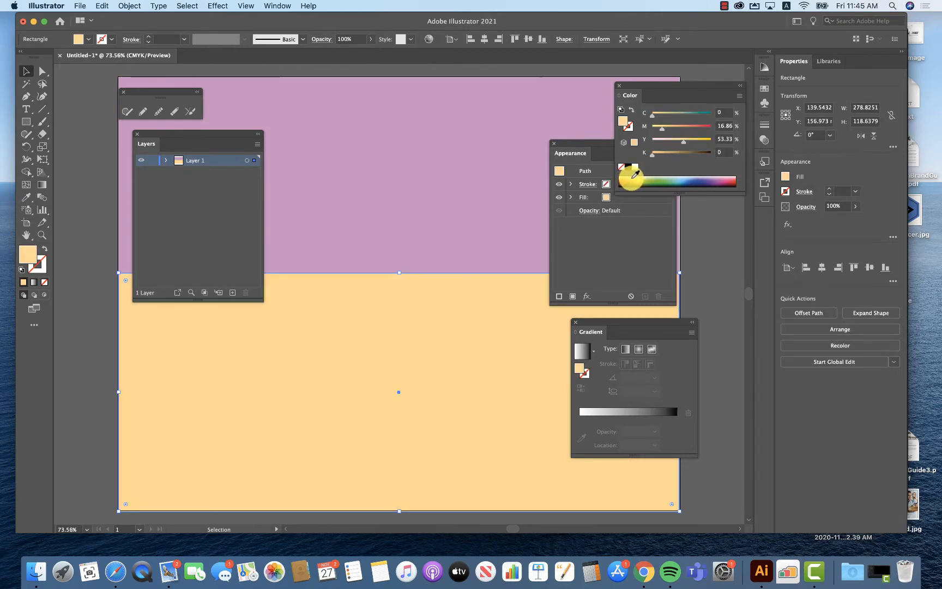
left_click(682, 127)
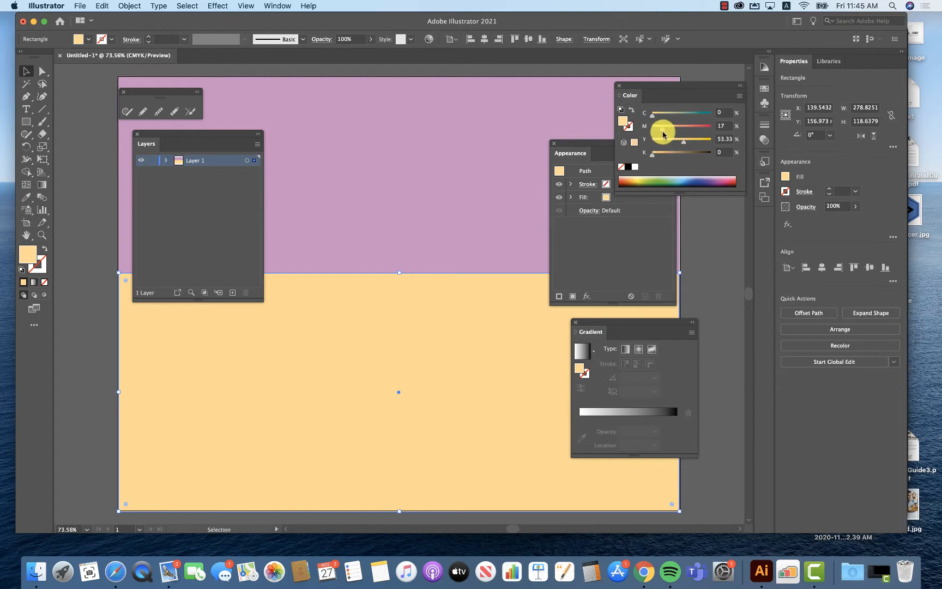
left_click_drag(663, 135, 673, 129)
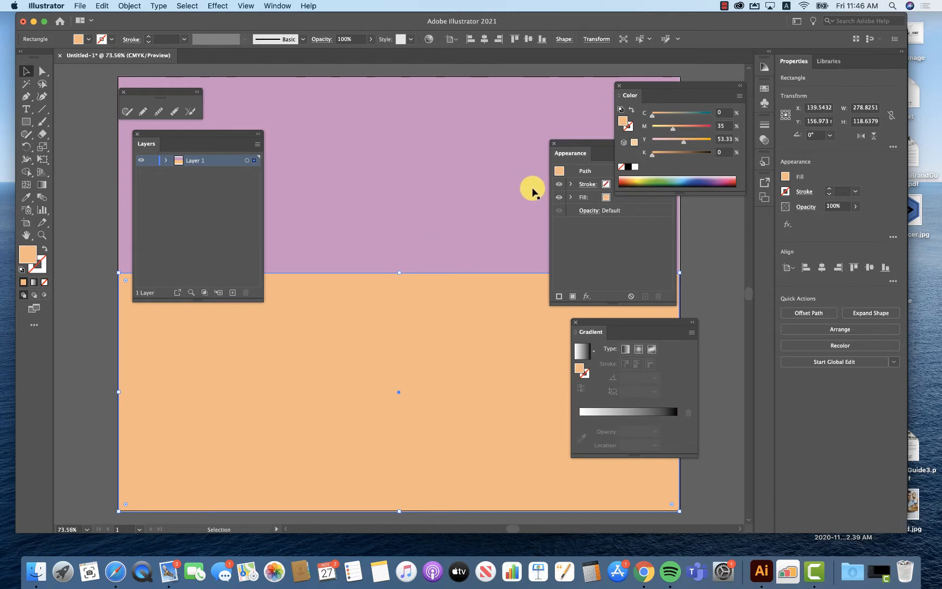
- Lower the orange rectangle's top edge so its height is about 83 mm, keeping its bottom edge on the artboard
right_click(399, 274)
left_click(400, 274)
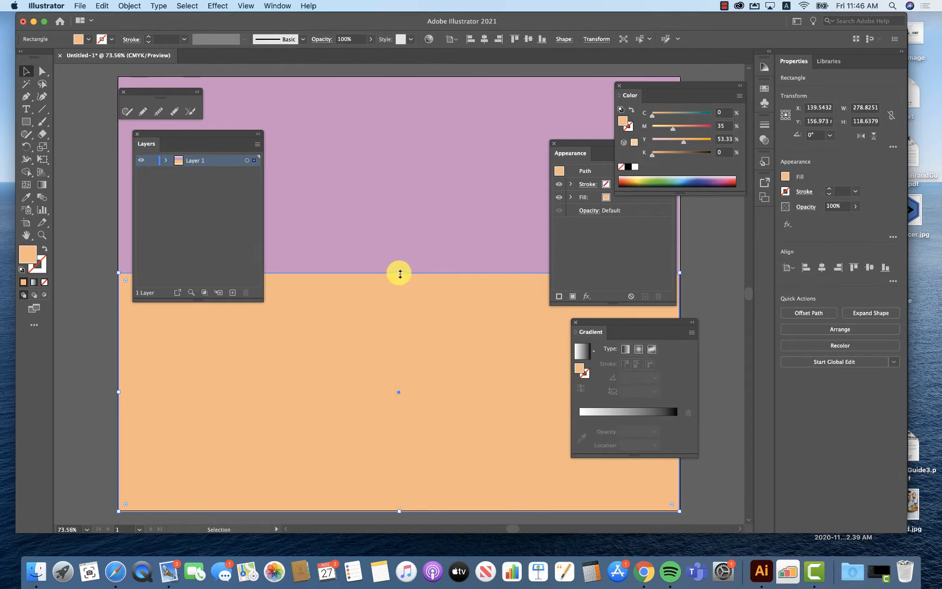
left_click_drag(399, 274, 400, 363)
left_click(391, 271)
left_click(418, 385)
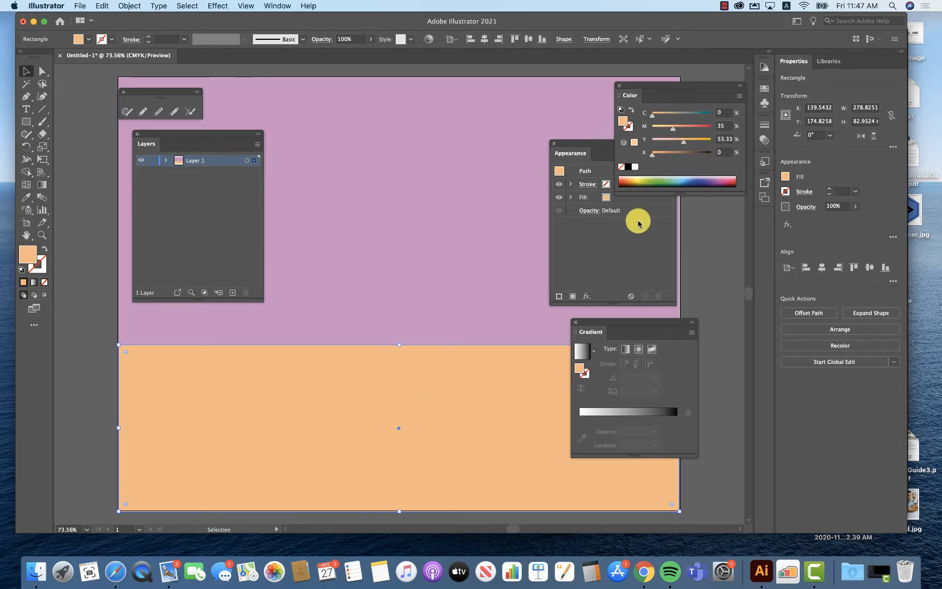
- Reset the Essentials Classic workspace
left_click(287, 6)
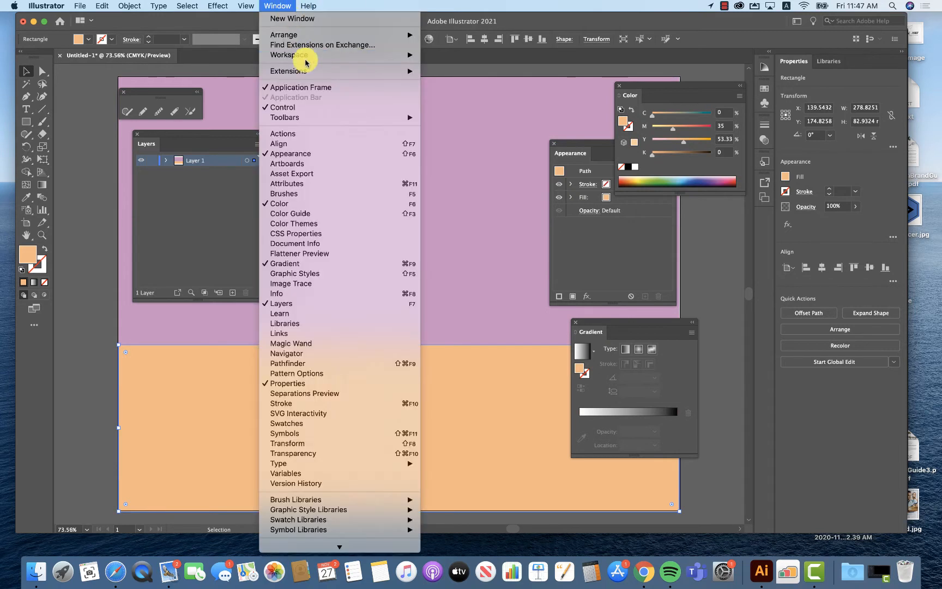
mouse_move(308, 56)
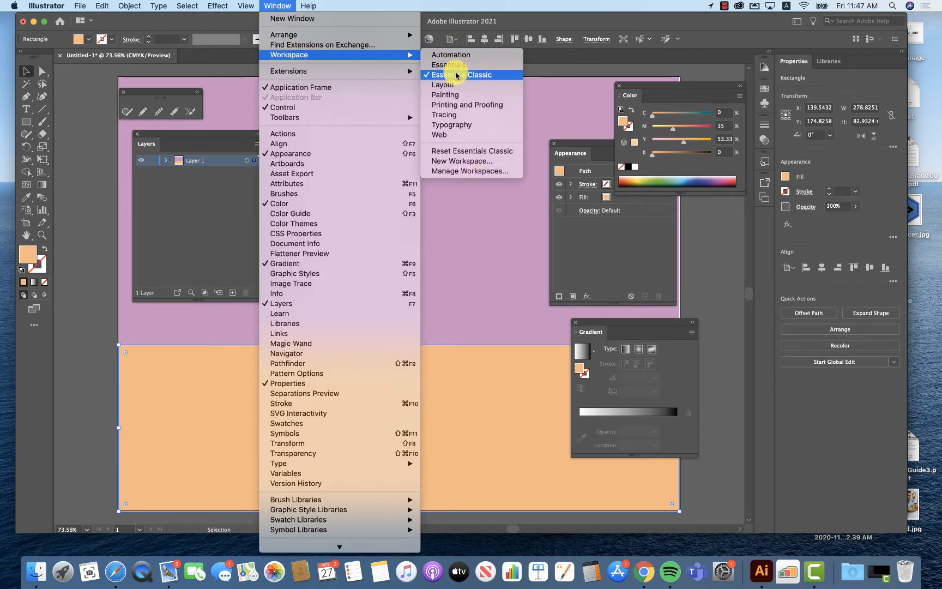
left_click(479, 151)
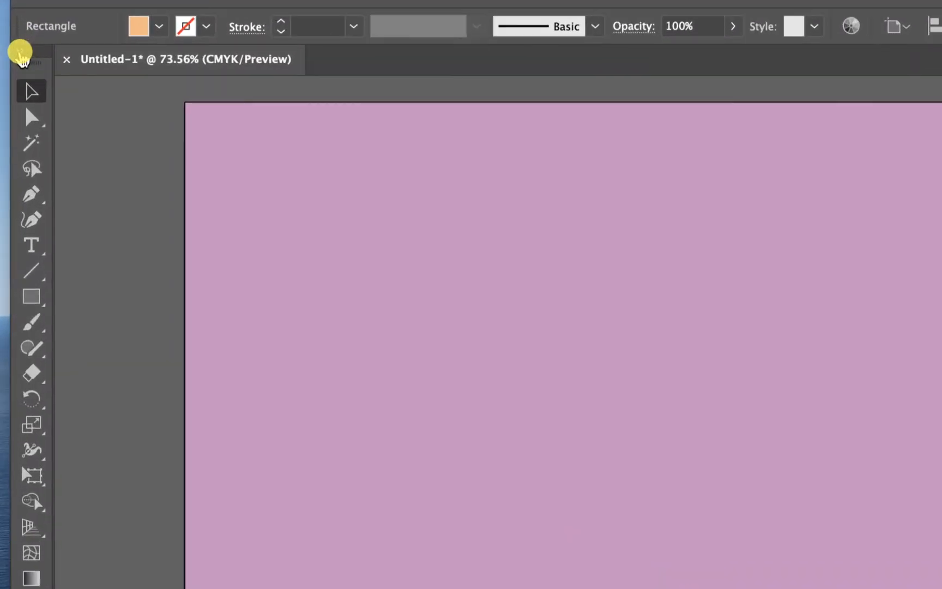
- Expand the toolbox to two columns and float it just beside the artboard's left edge
left_click(20, 52)
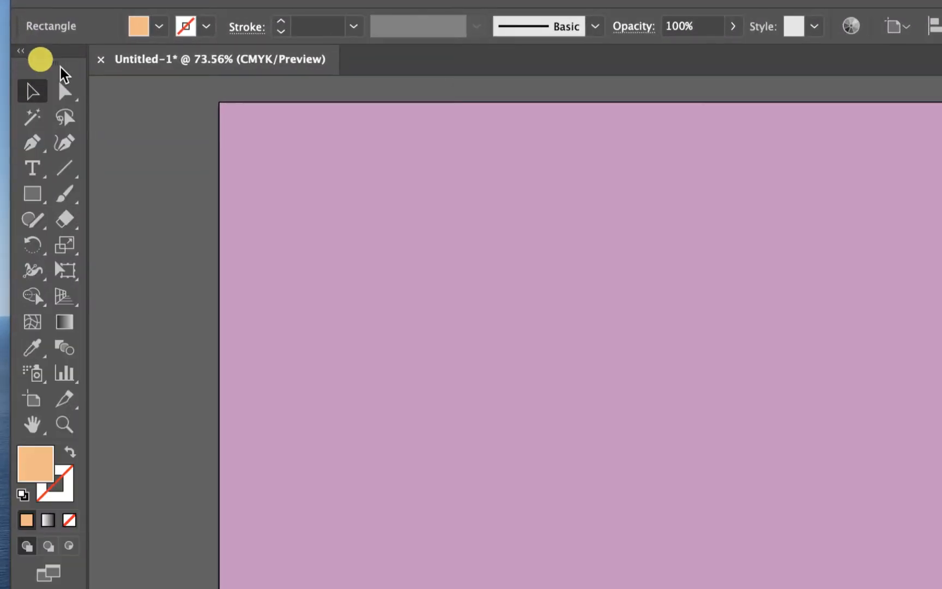
left_click_drag(52, 58, 169, 104)
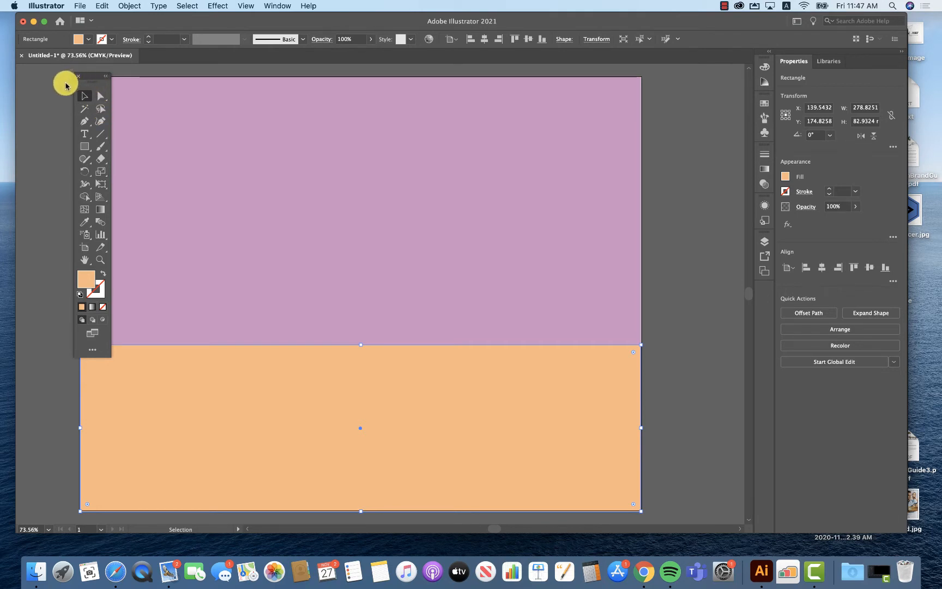
left_click_drag(93, 81, 58, 89)
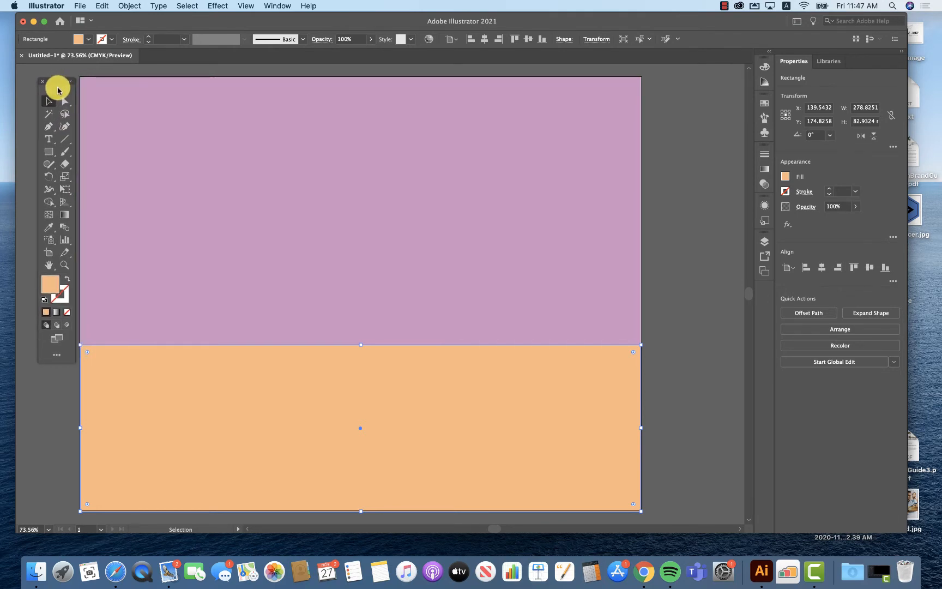
- Detach the Color, Appearance and Layers panels from the dock and stack them as floating panels over the artboard
left_click(765, 67)
left_click_drag(635, 63, 507, 148)
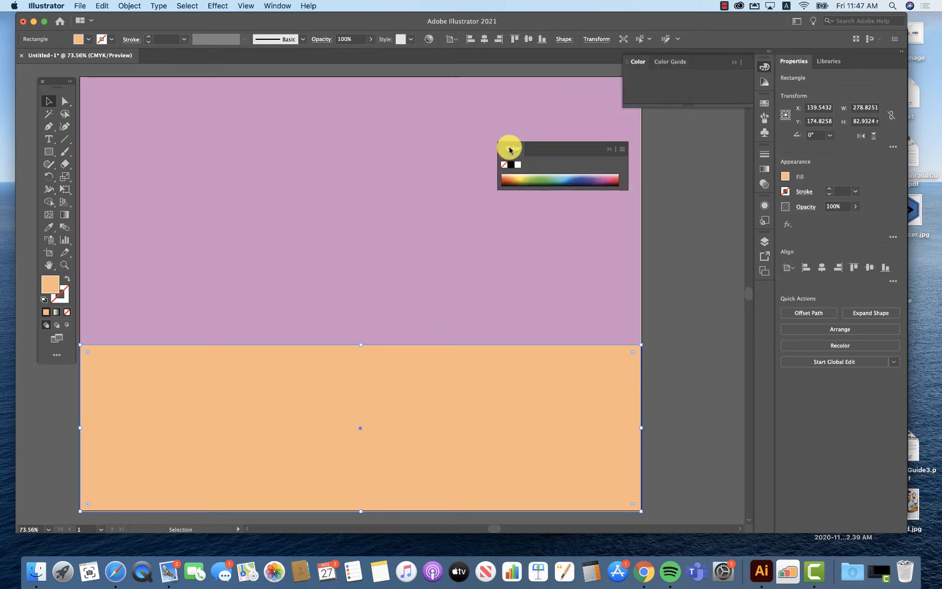
left_click(736, 63)
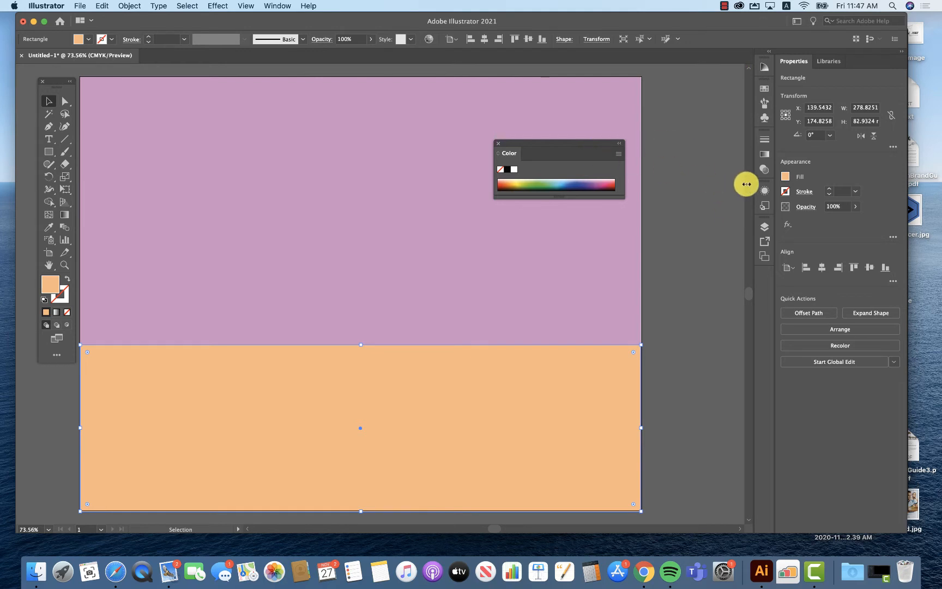
left_click(766, 192)
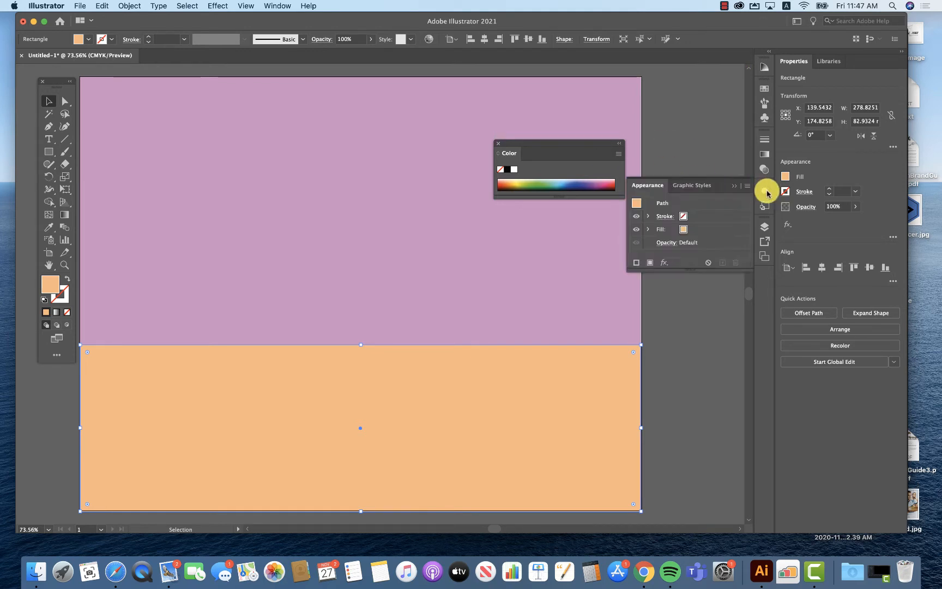
left_click_drag(650, 187, 497, 208)
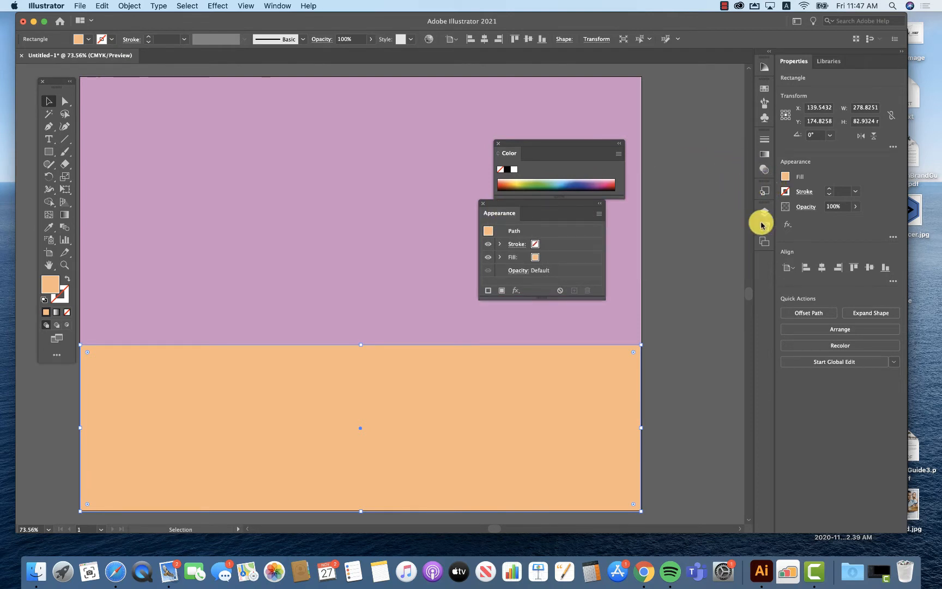
left_click(765, 211)
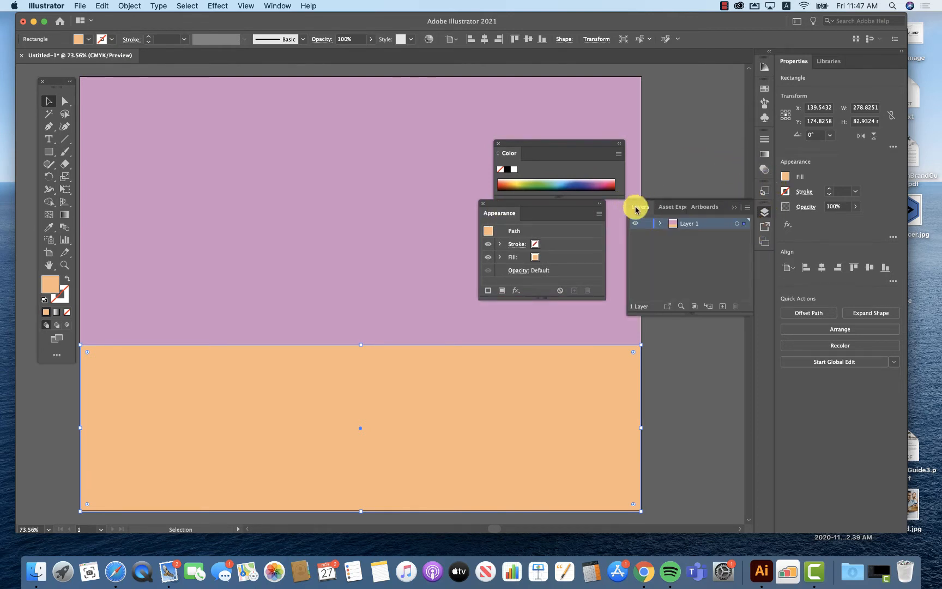
left_click_drag(638, 206, 497, 312)
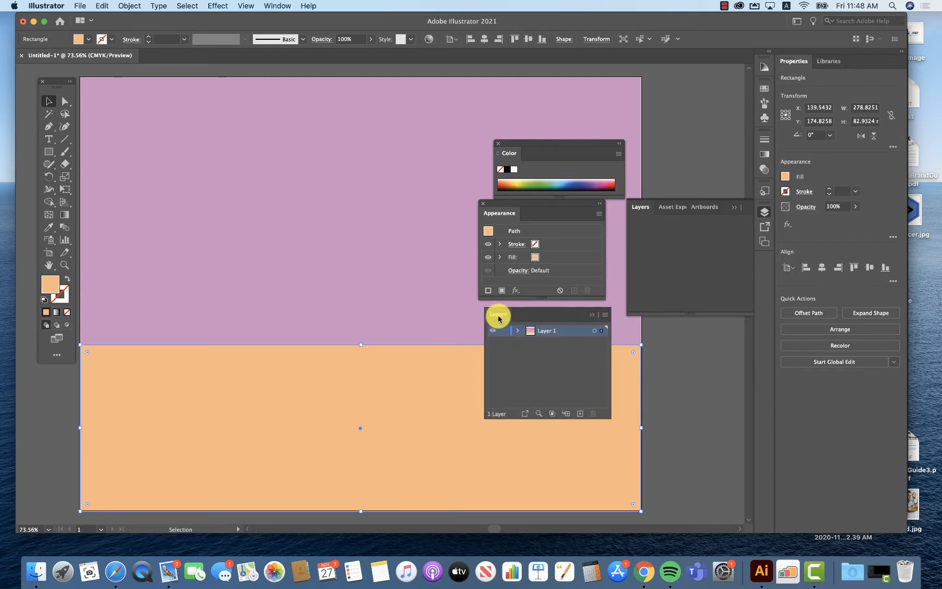
left_click(728, 207)
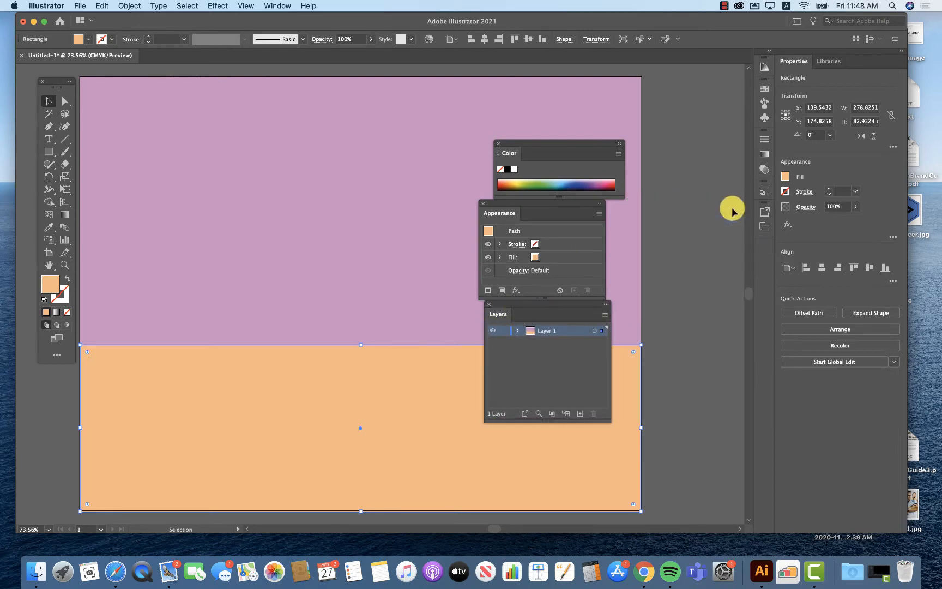
- Set the Layers panel's row size to Large
left_click(605, 318)
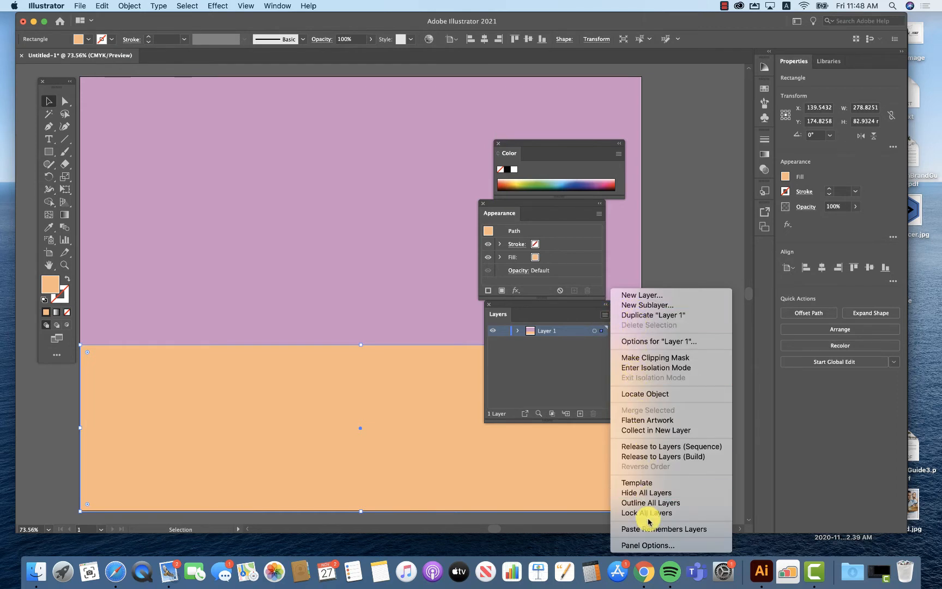
left_click(649, 544)
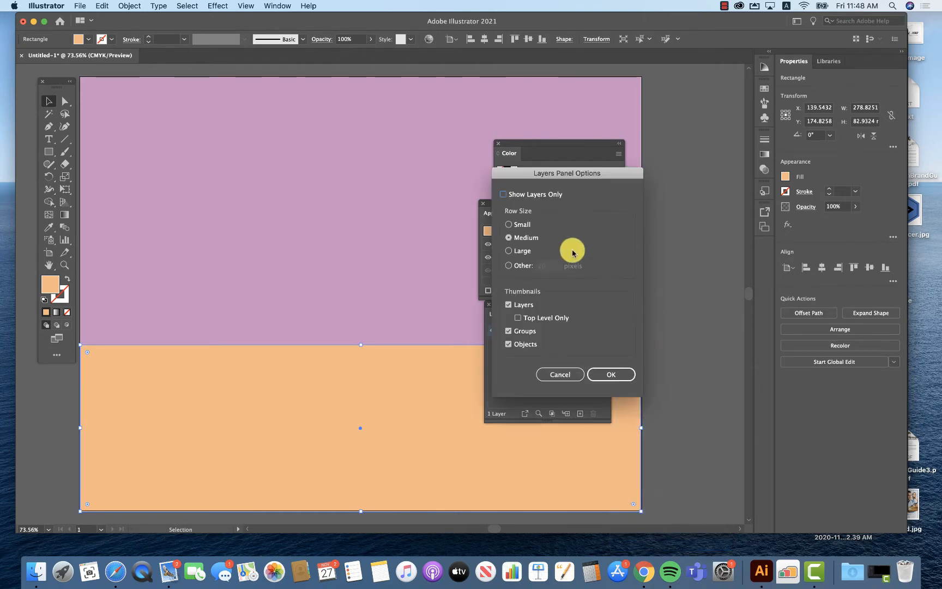
left_click(508, 251)
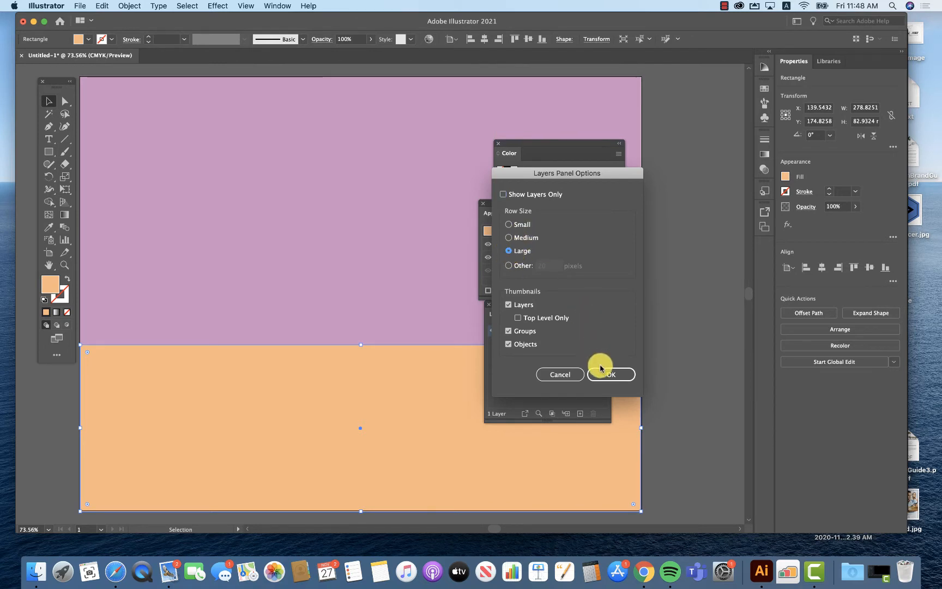
left_click(599, 365)
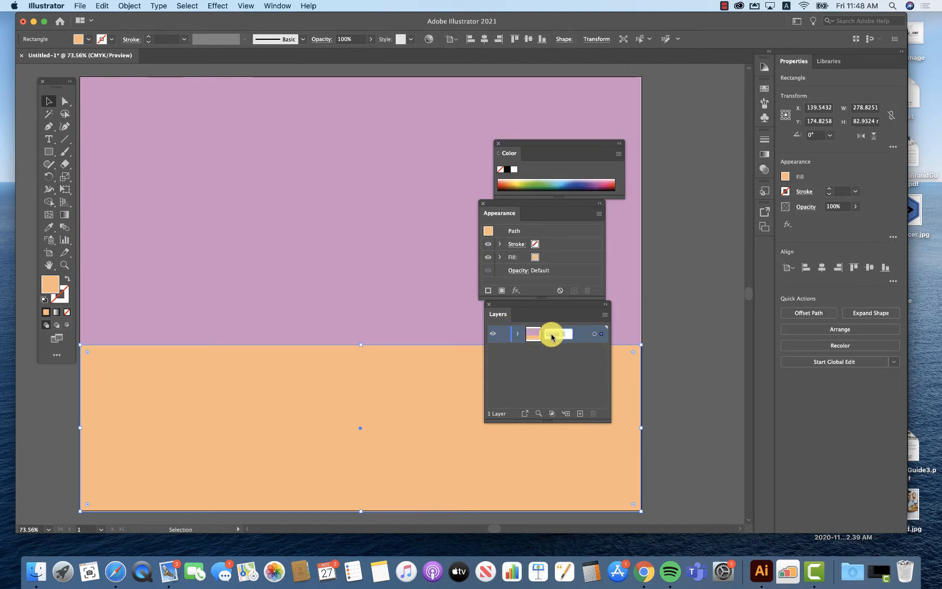
- Rename the layer holding the two rectangles as Background
type("B")
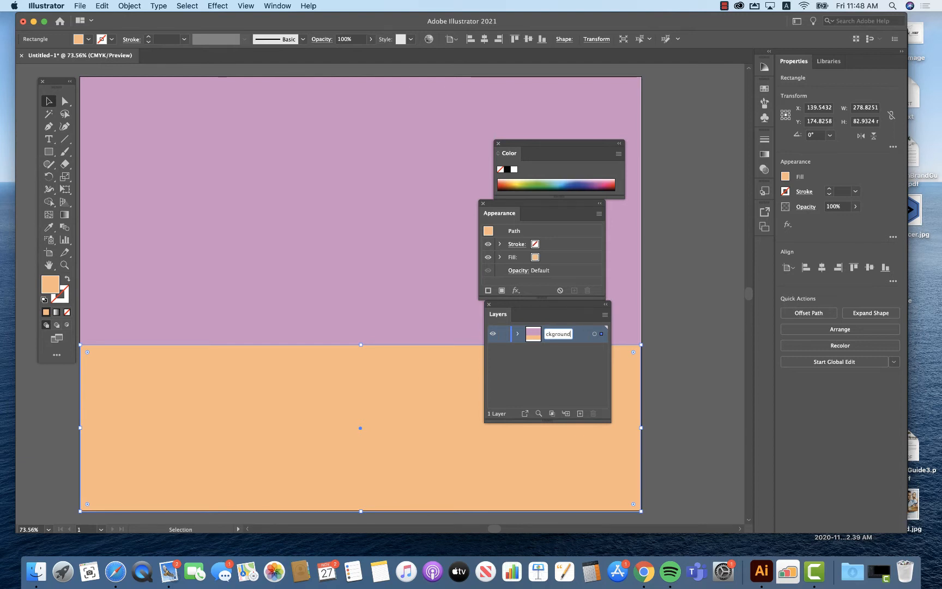
type("ackground")
key("Return")
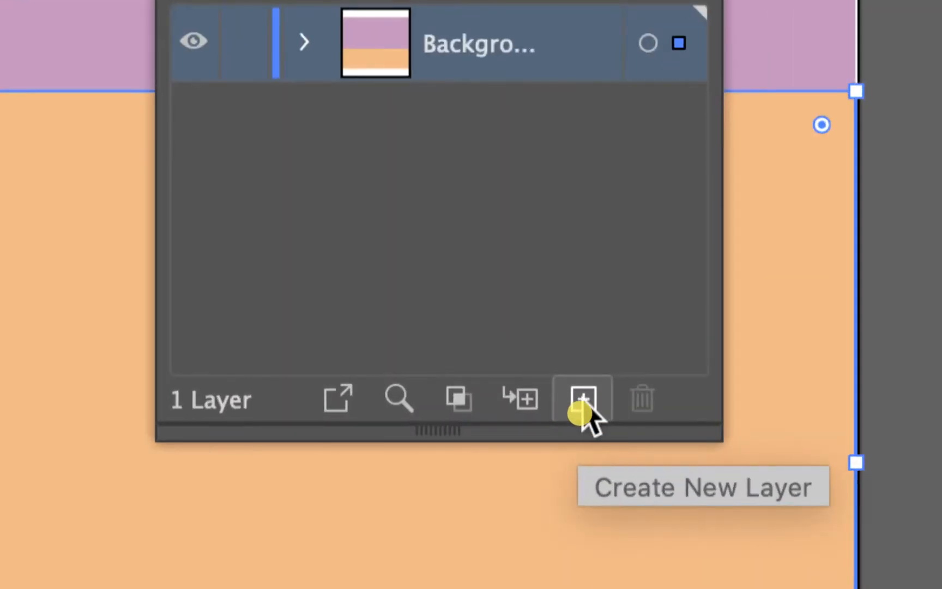
- Add a new layer named Apple above Background and lock the Background layer
left_click(580, 414)
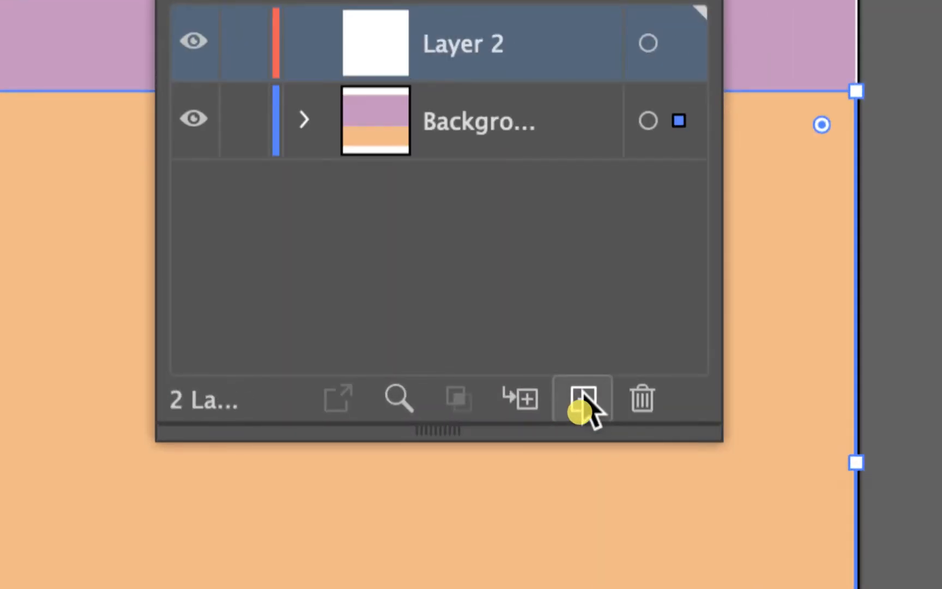
double_click(478, 54)
type("Apple")
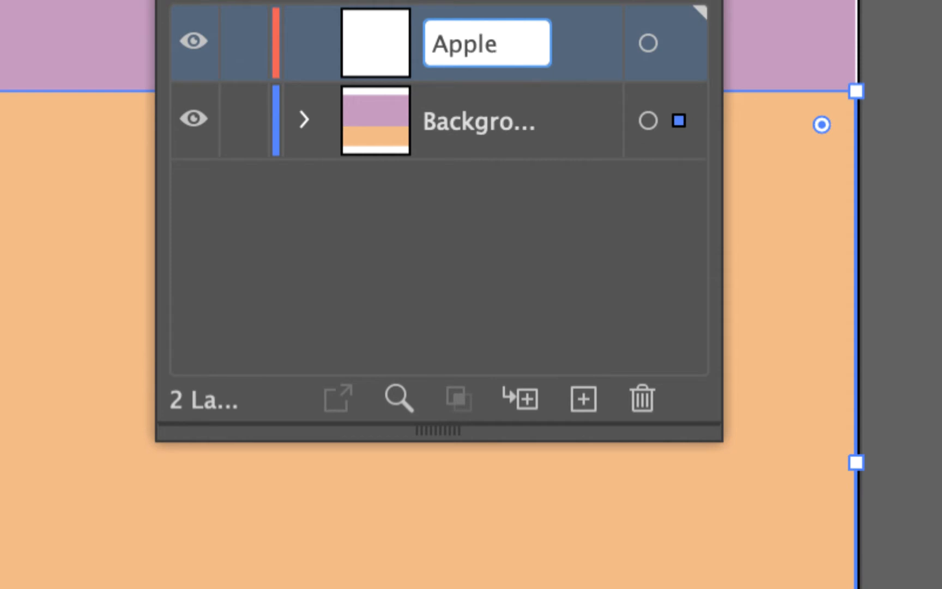
key("Return")
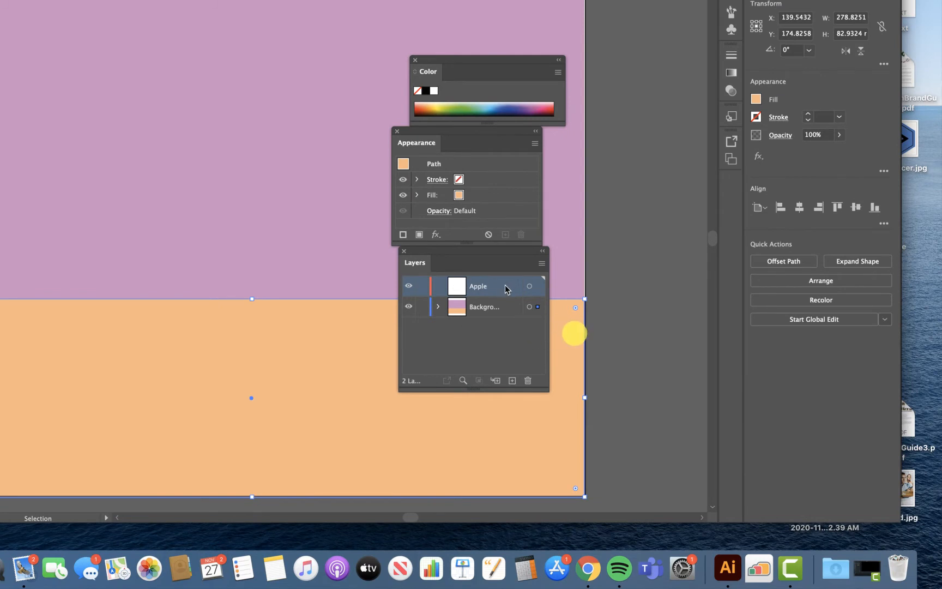
left_click(422, 309)
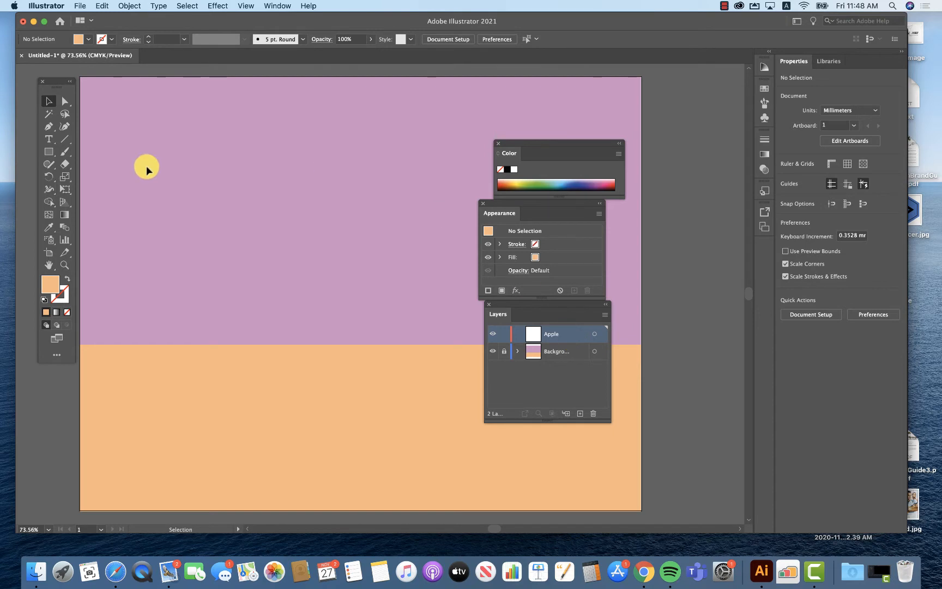
- Choose the Ellipse tool, then show the Color panel's CMYK sliders with an enlarged spectrum and move it over the artboard's upper-right corner
left_click(51, 153)
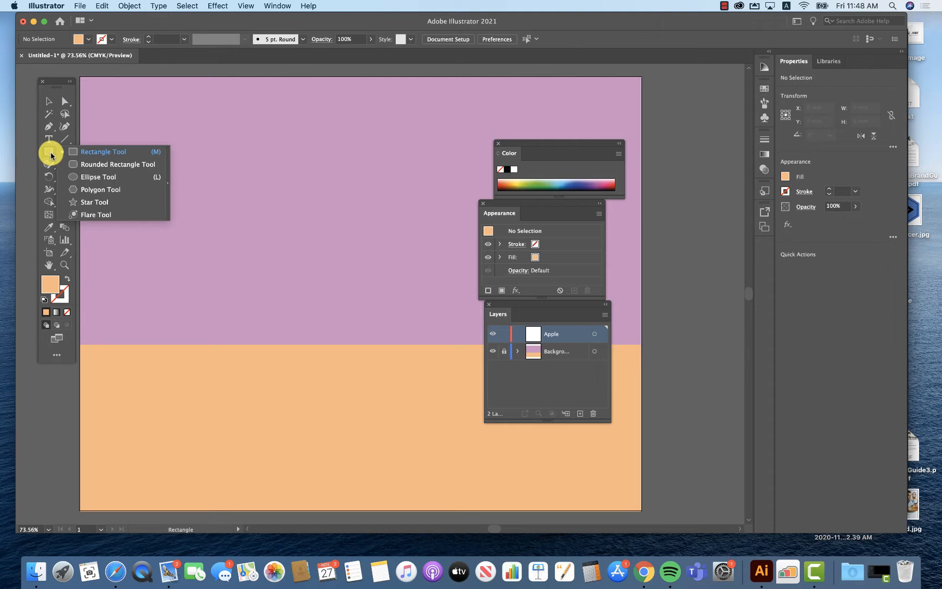
left_click(99, 176)
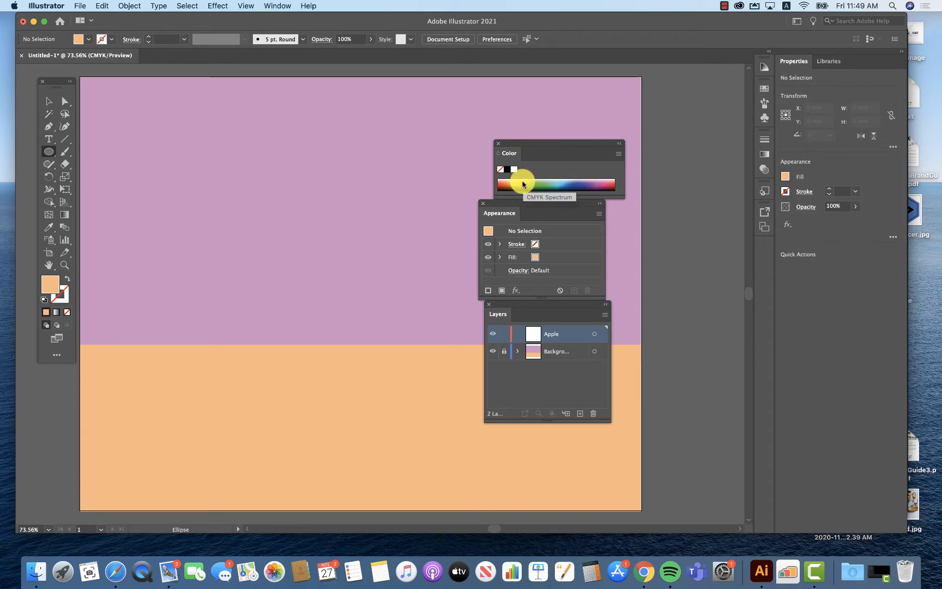
left_click_drag(532, 143, 518, 116)
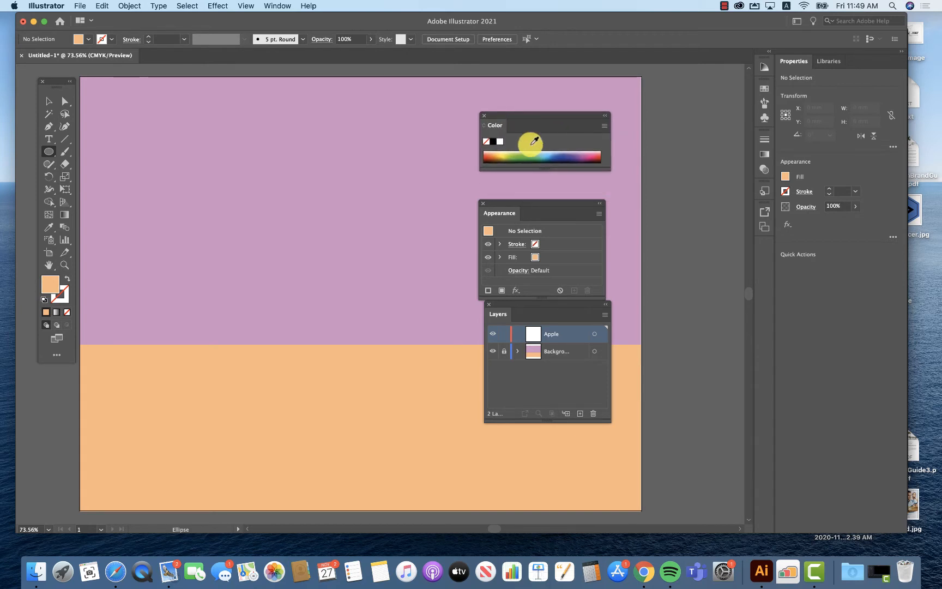
left_click(485, 127)
left_click(485, 126)
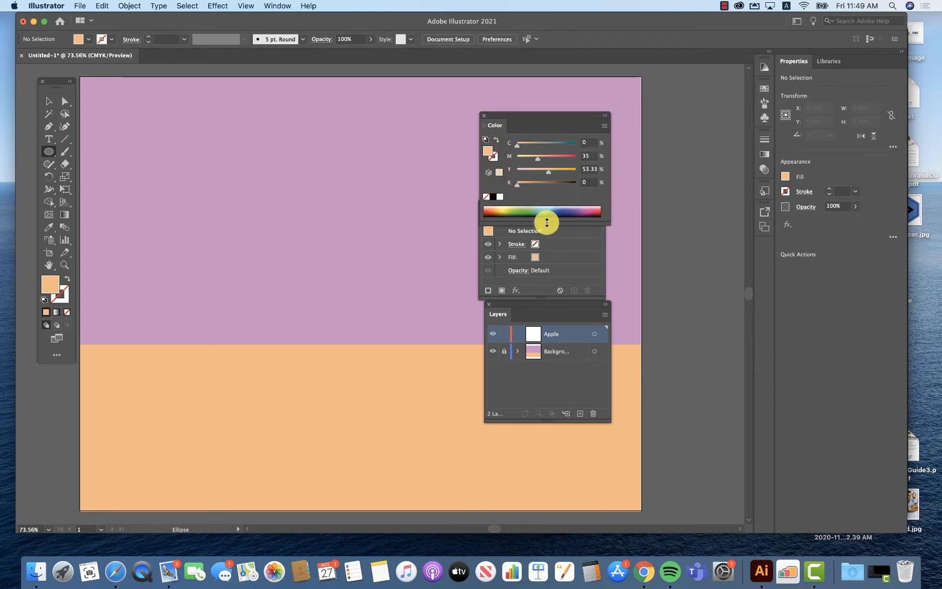
left_click_drag(547, 236, 549, 284)
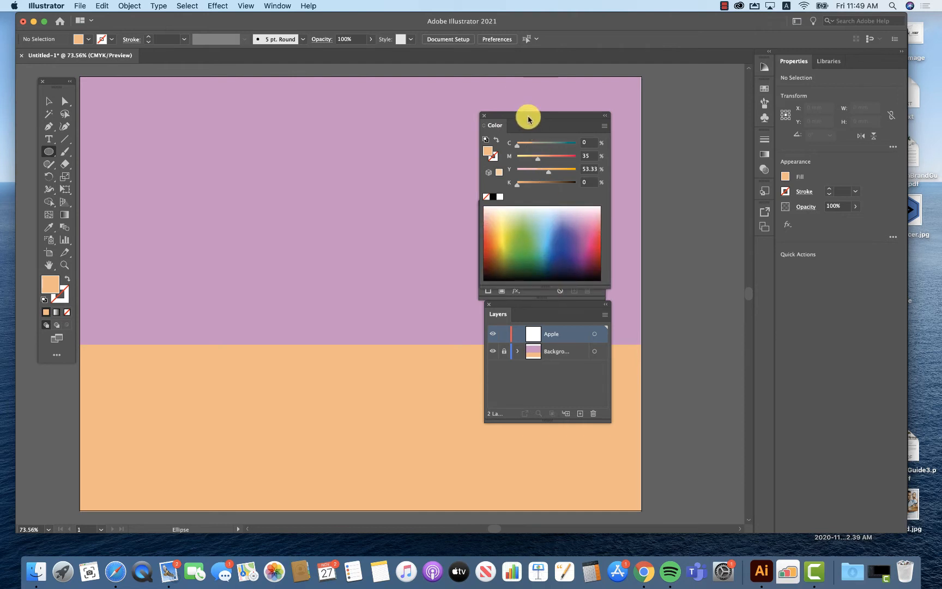
left_click_drag(528, 116, 655, 94)
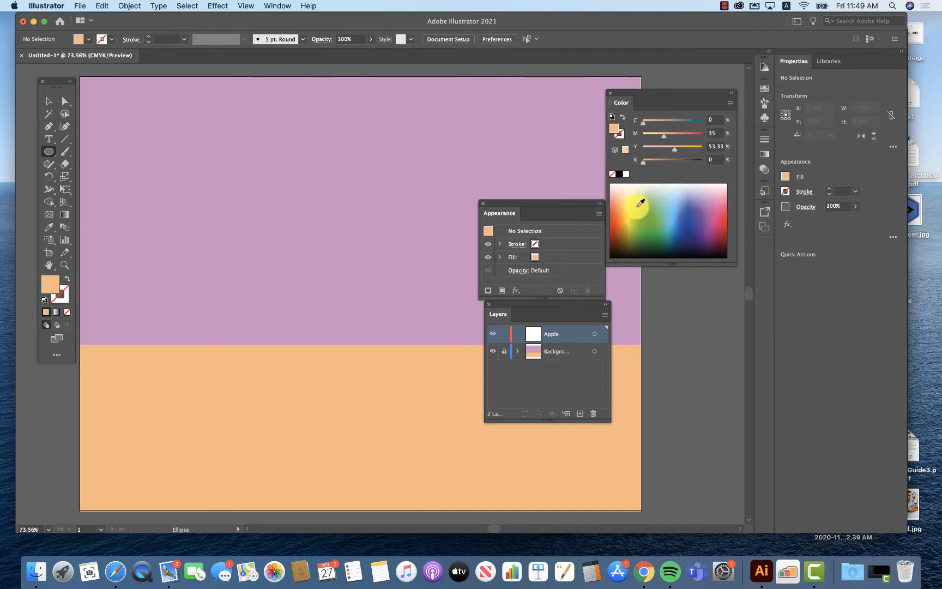
- Draw a yellow-green circle (C 34.51, M 0, Y 78.43, K 0) about 101 mm across, positioned over the purple-orange boundary
left_click(635, 203)
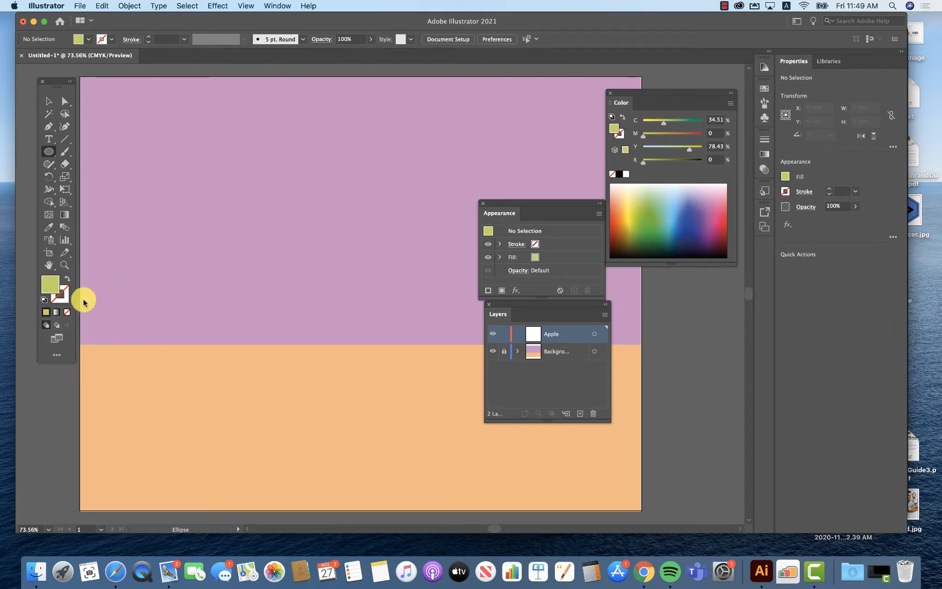
left_click_drag(225, 274, 430, 478)
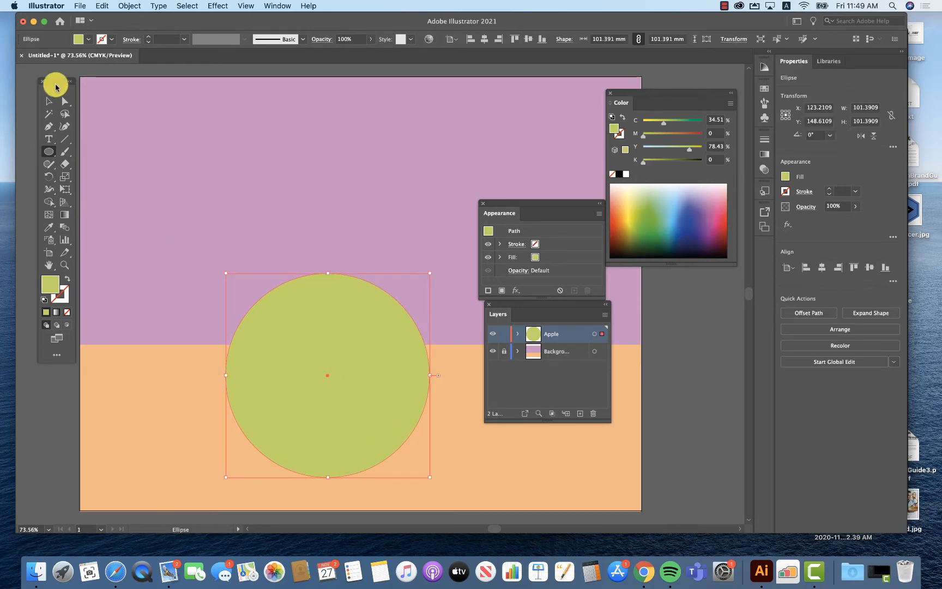
left_click(48, 103)
left_click_drag(307, 325, 304, 282)
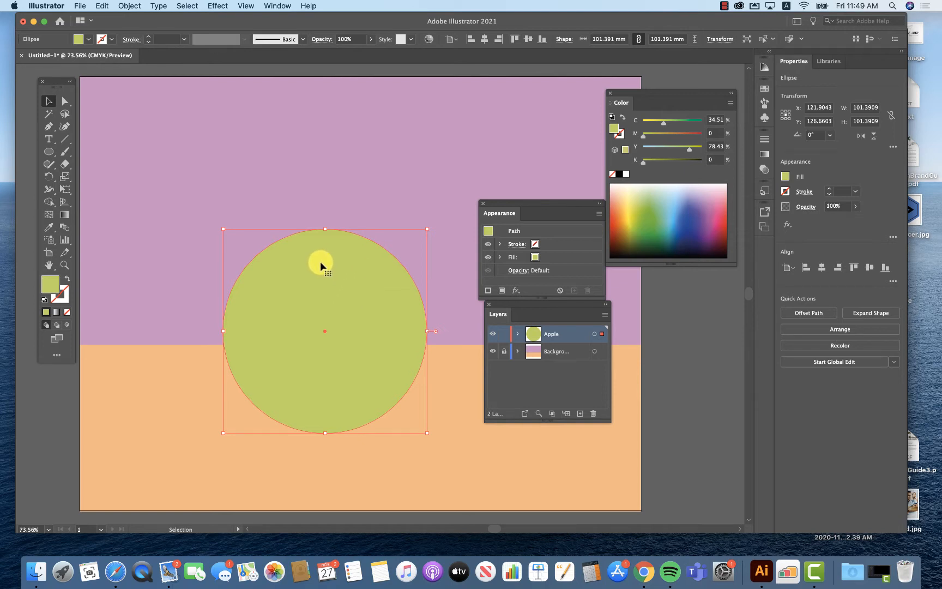
- Duplicate the green circle, keeping the original hidden as a backup and the visible copy across the purple-orange boundary
left_click_drag(313, 266, 522, 127)
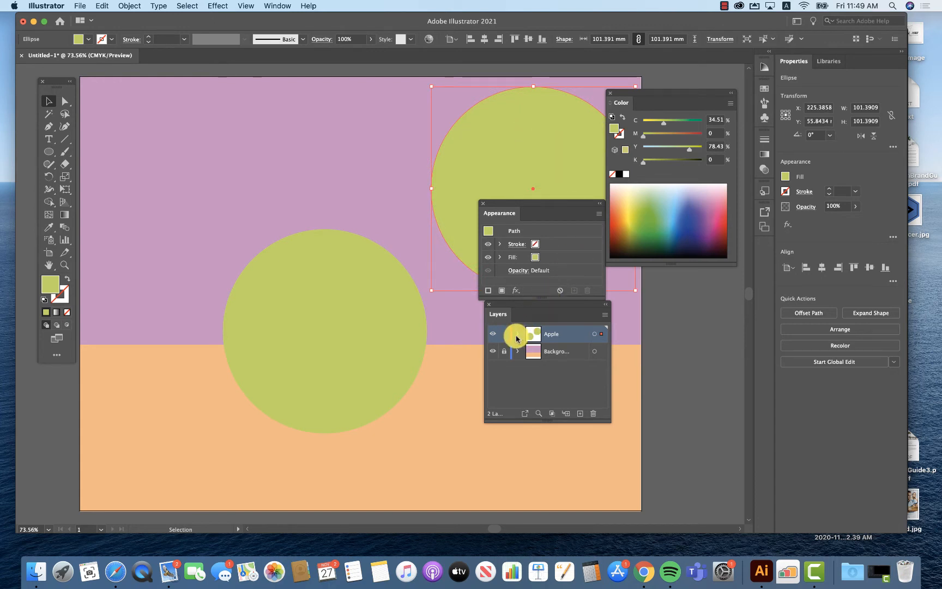
left_click(343, 299)
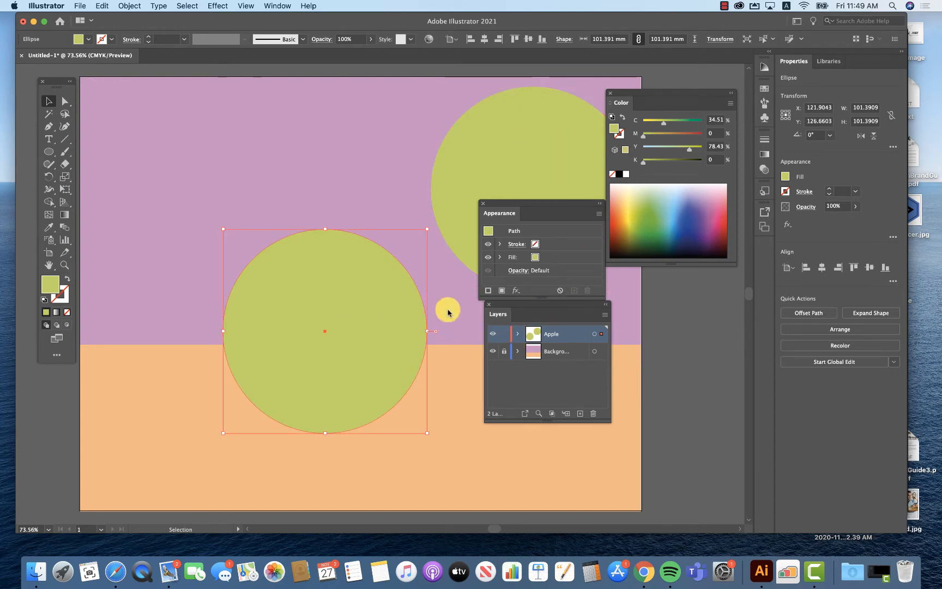
left_click(517, 334)
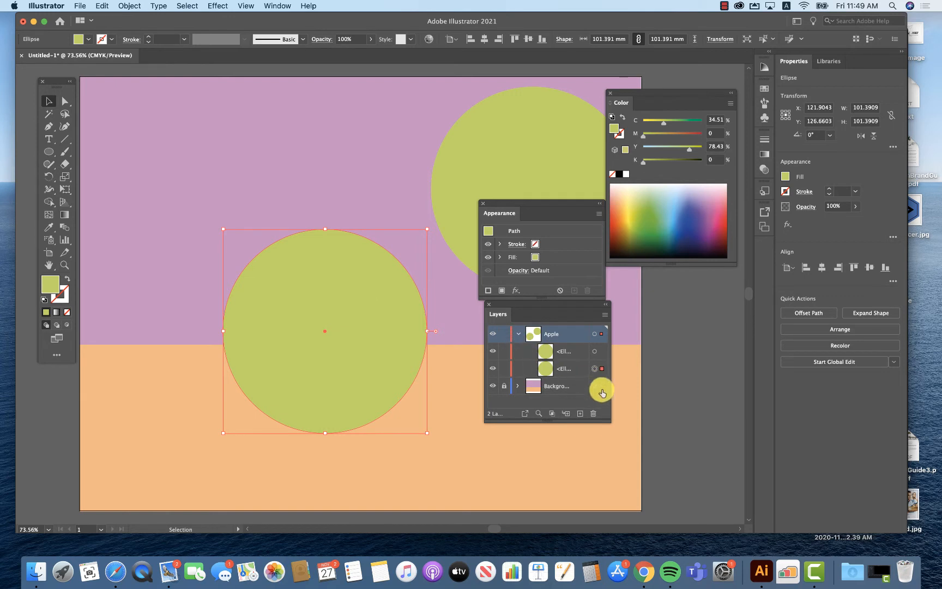
left_click(493, 369)
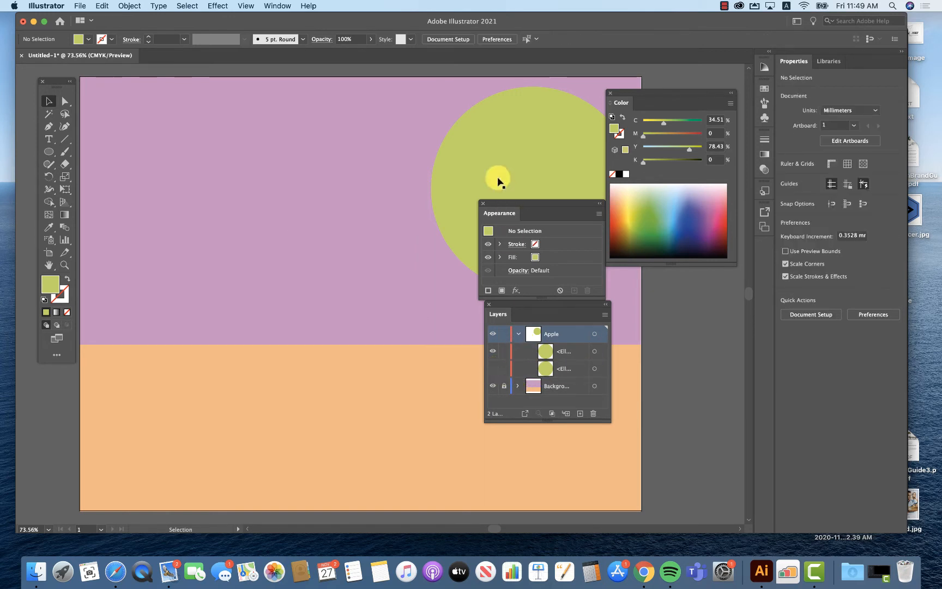
left_click_drag(498, 181, 257, 320)
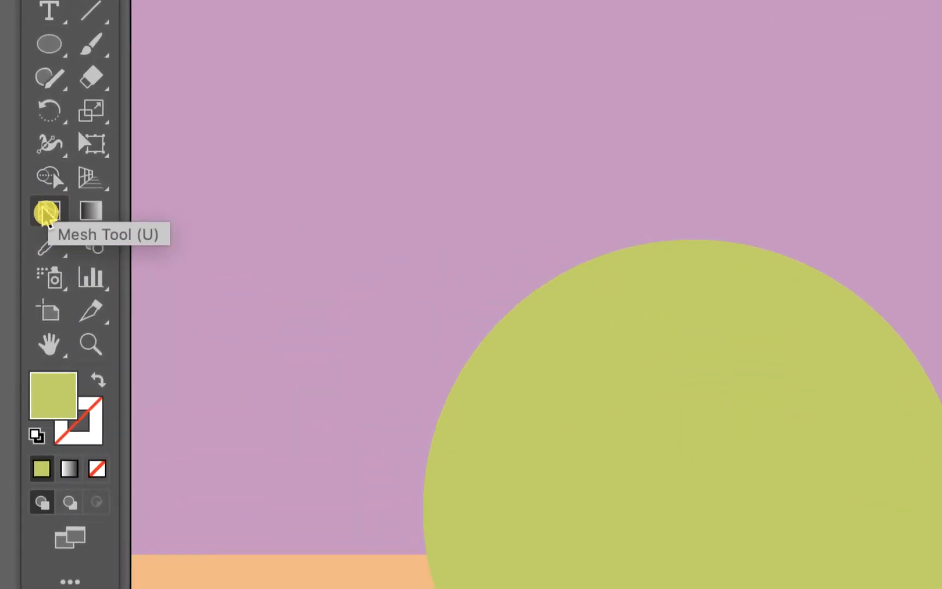
- Add a gradient mesh point just above the circle's centre and color it pale yellow (C 4.71, M 0, Y 47.45, K 0)
left_click(47, 213)
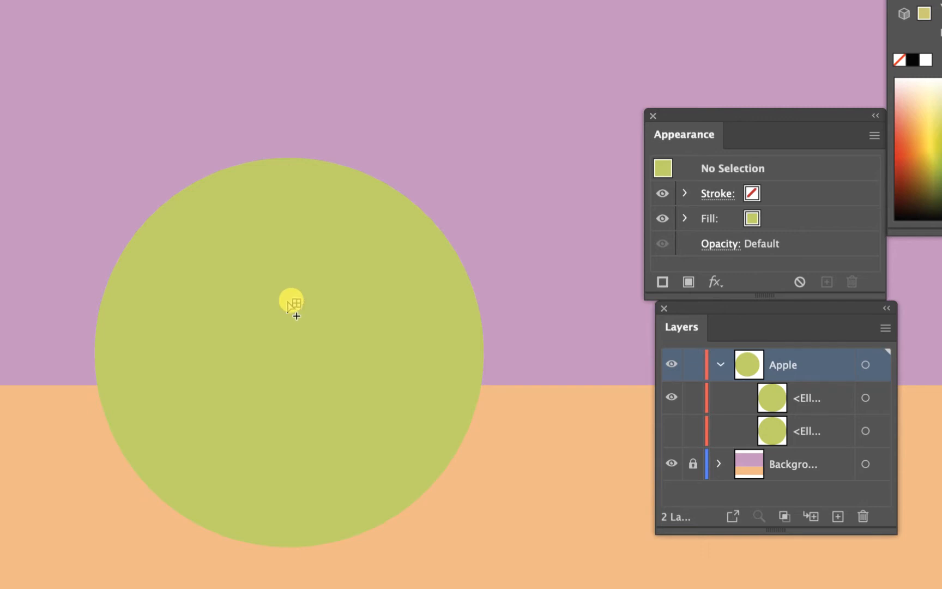
left_click(288, 301)
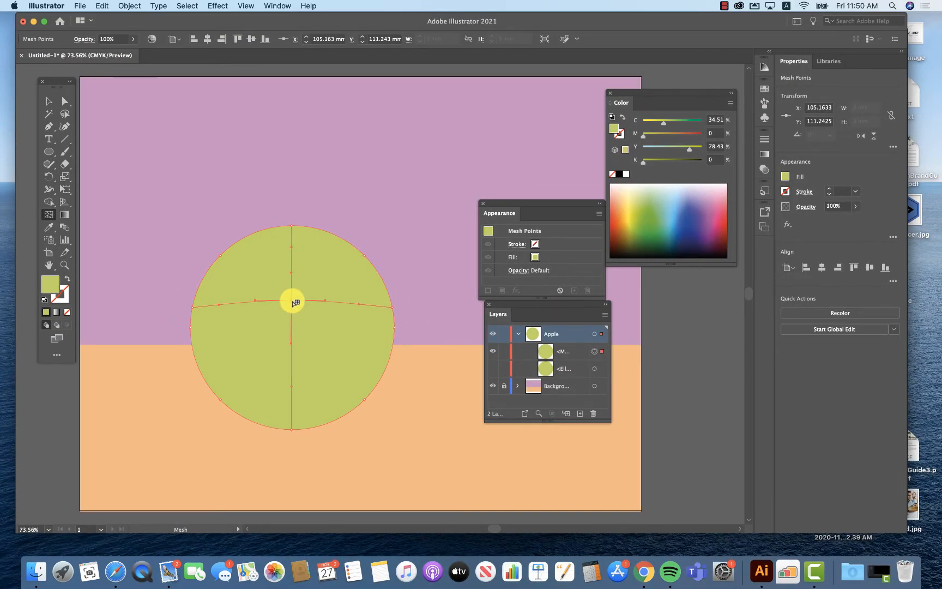
left_click(631, 196)
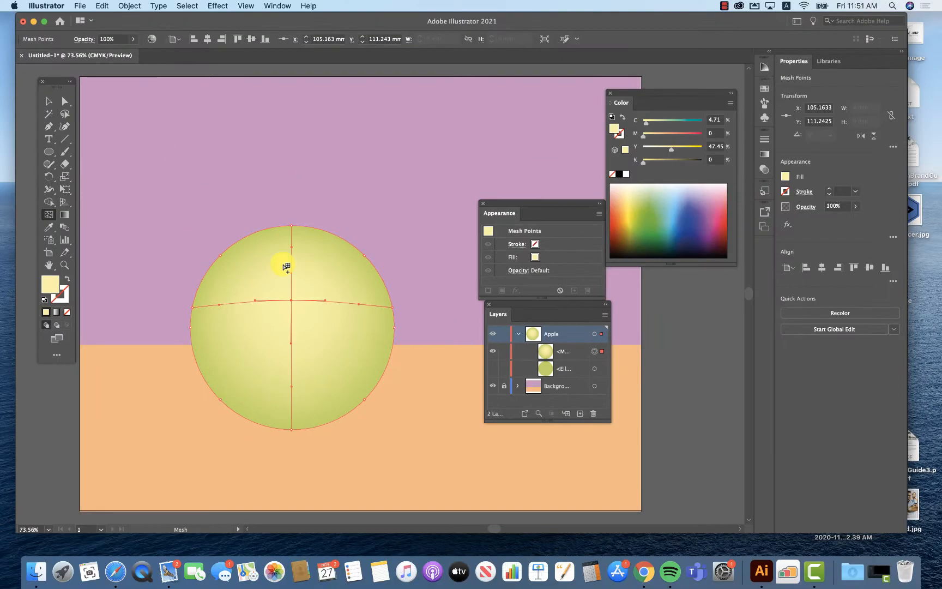
- Shift the pale yellow mesh point slightly down and left with Direct Selection, and adjust its vertical handles to run nearly straight
left_click(65, 102)
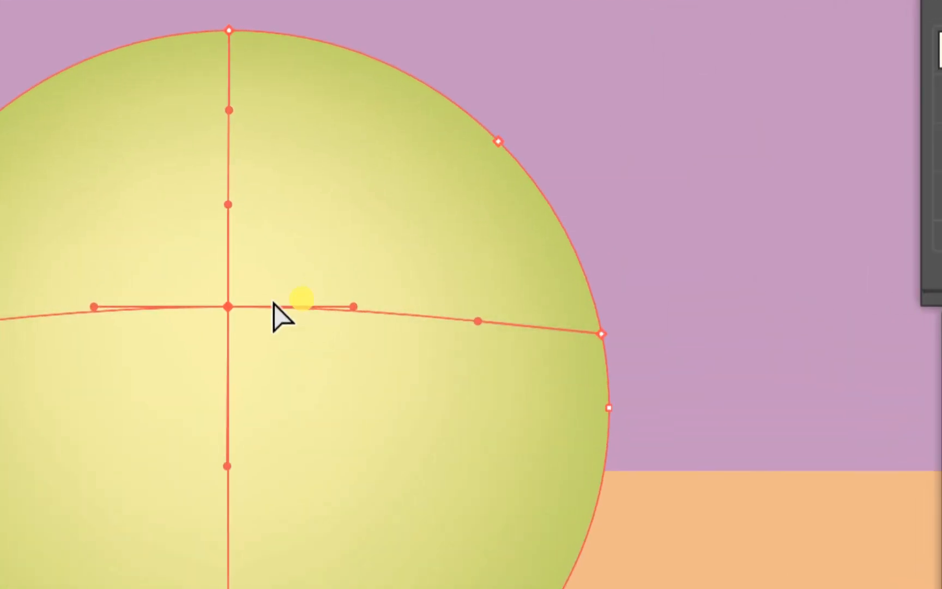
mouse_move(228, 306)
left_mouse_down()
mouse_move(309, 225)
mouse_move(412, 210)
mouse_move(378, 223)
mouse_move(442, 185)
mouse_move(376, 209)
mouse_move(221, 321)
left_mouse_up()
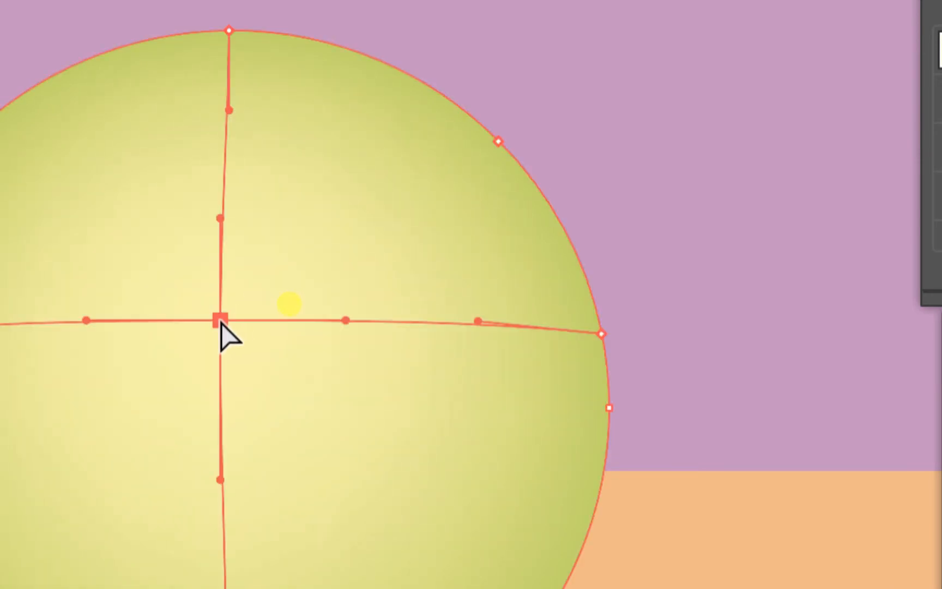
left_click_drag(220, 219, 48, 176)
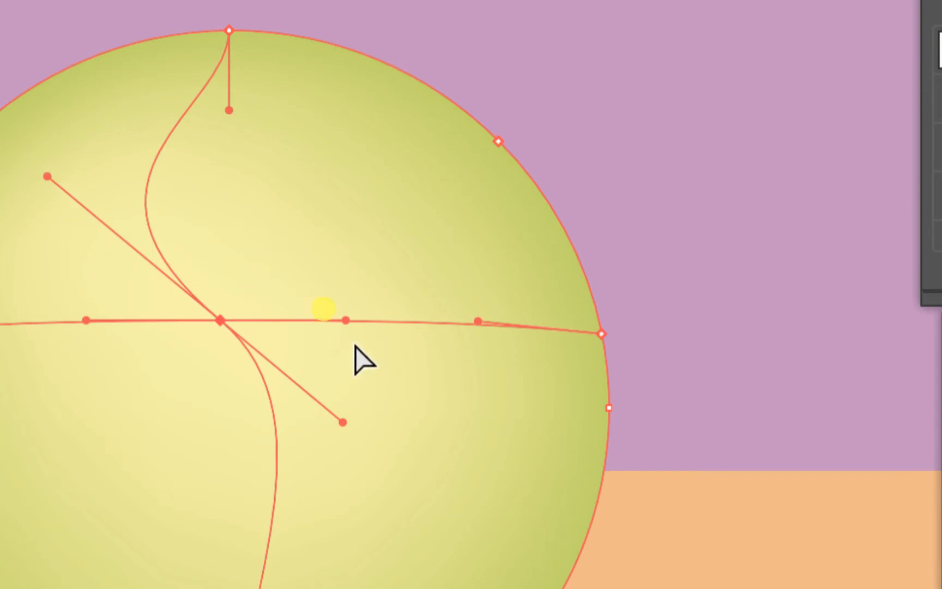
left_click_drag(344, 422, 200, 489)
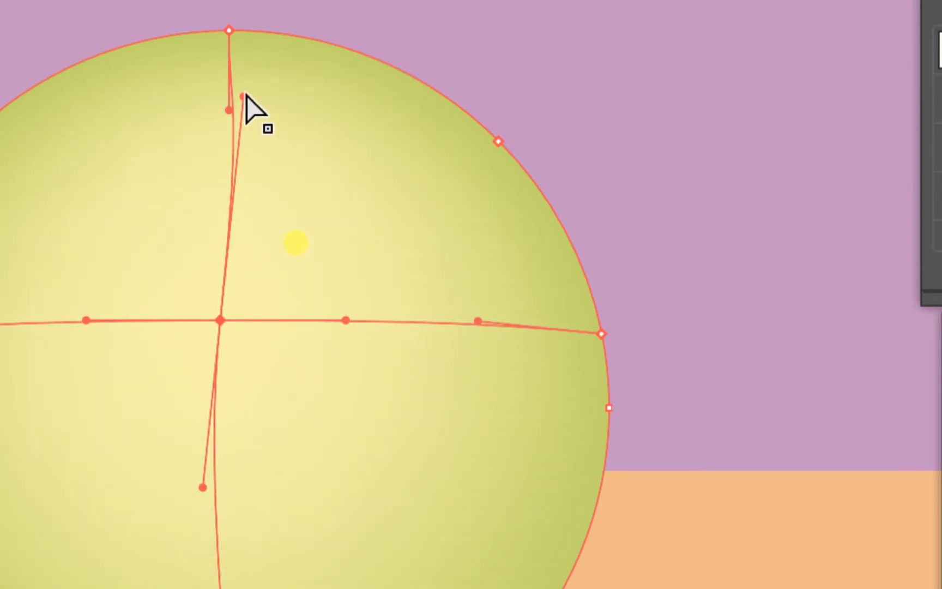
left_click_drag(251, 98, 220, 250)
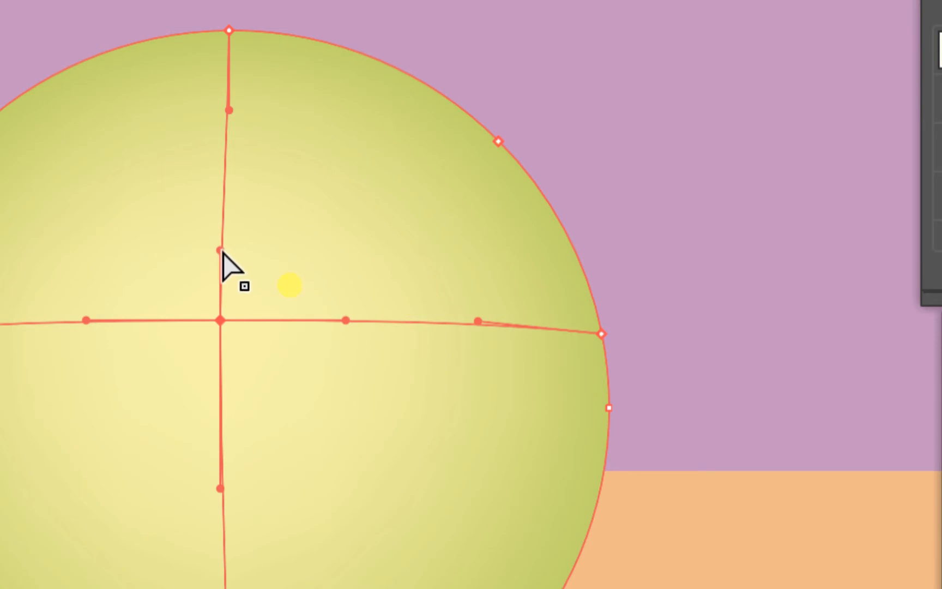
mouse_move(224, 254)
left_mouse_down()
mouse_move(271, 278)
mouse_move(289, 302)
mouse_move(304, 187)
mouse_move(330, 278)
mouse_move(214, 204)
mouse_move(228, 214)
mouse_move(218, 246)
left_mouse_up()
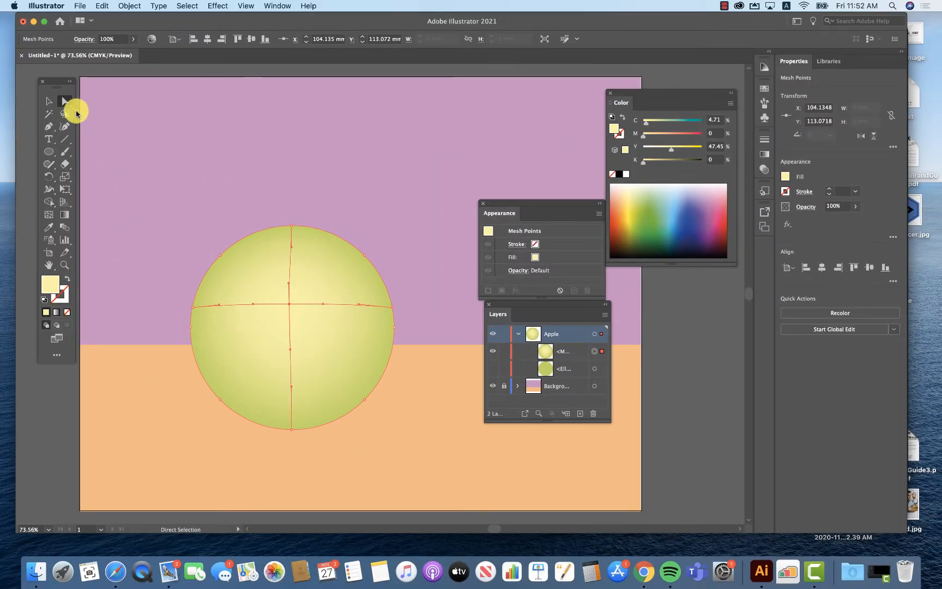
- Swing the central mesh point's four handles independently with the Anchor Point tool so each adjoining mesh line curves separately
left_click(50, 127)
left_click(50, 127)
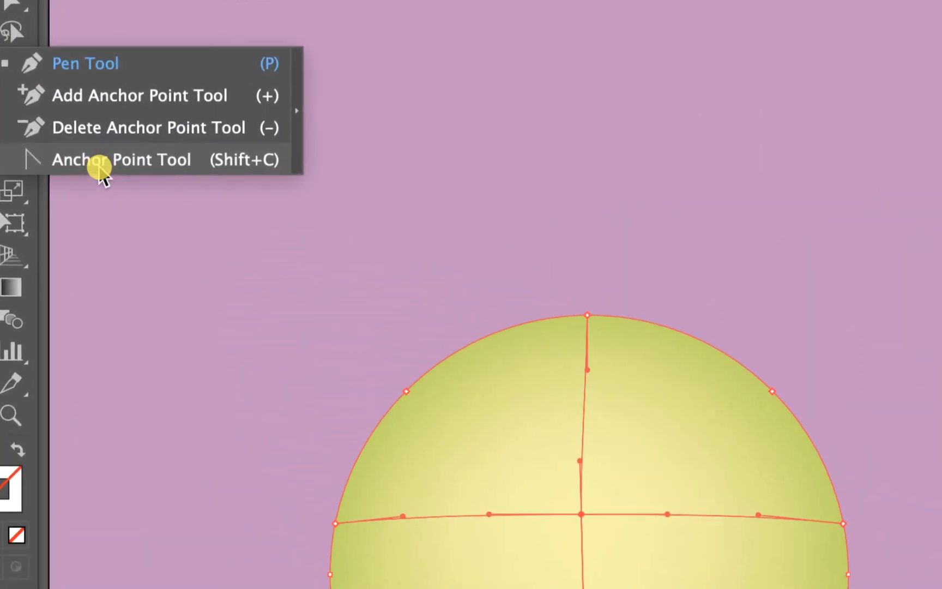
left_click(99, 170)
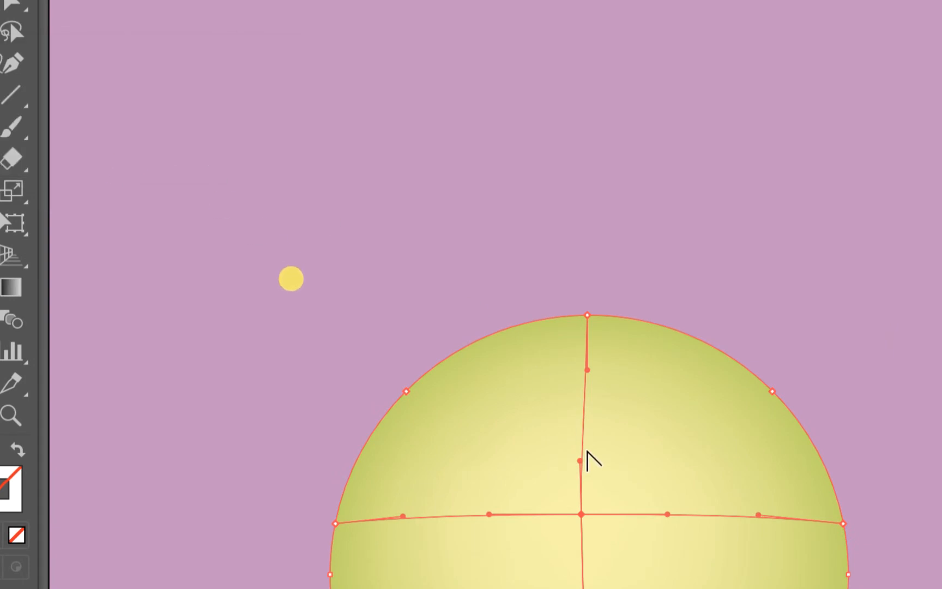
scroll(607, 538, "down", 5)
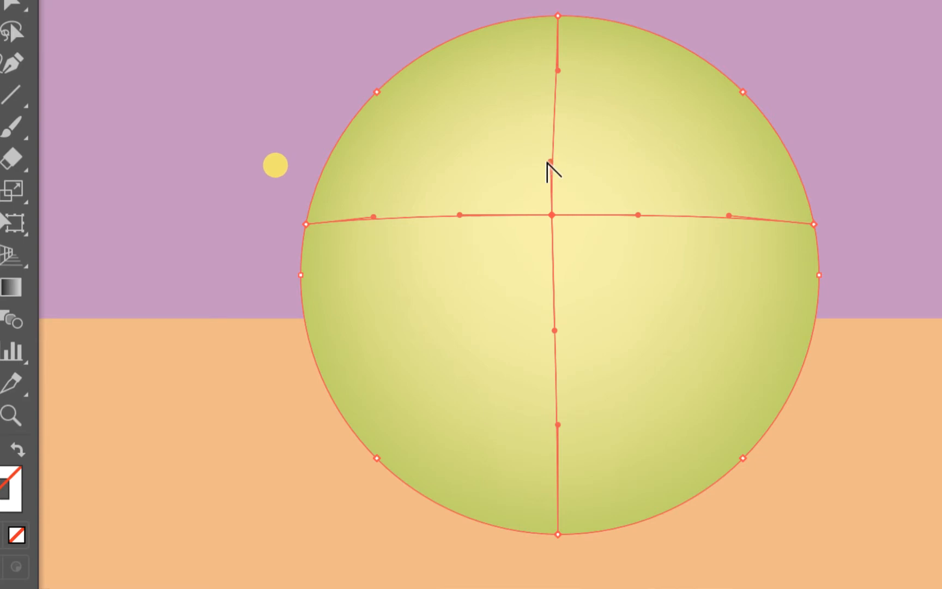
left_click_drag(550, 161, 695, 130)
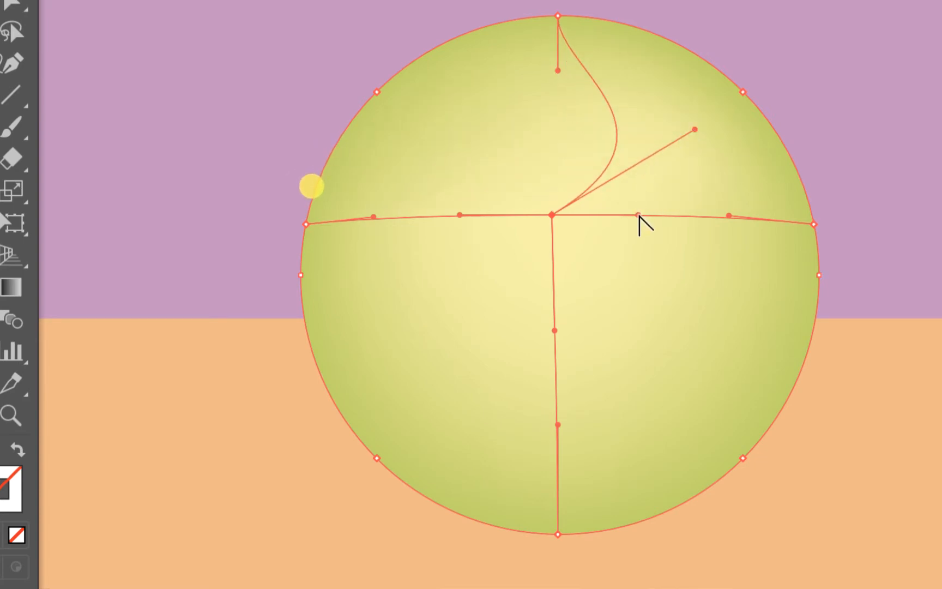
left_click_drag(639, 216, 599, 294)
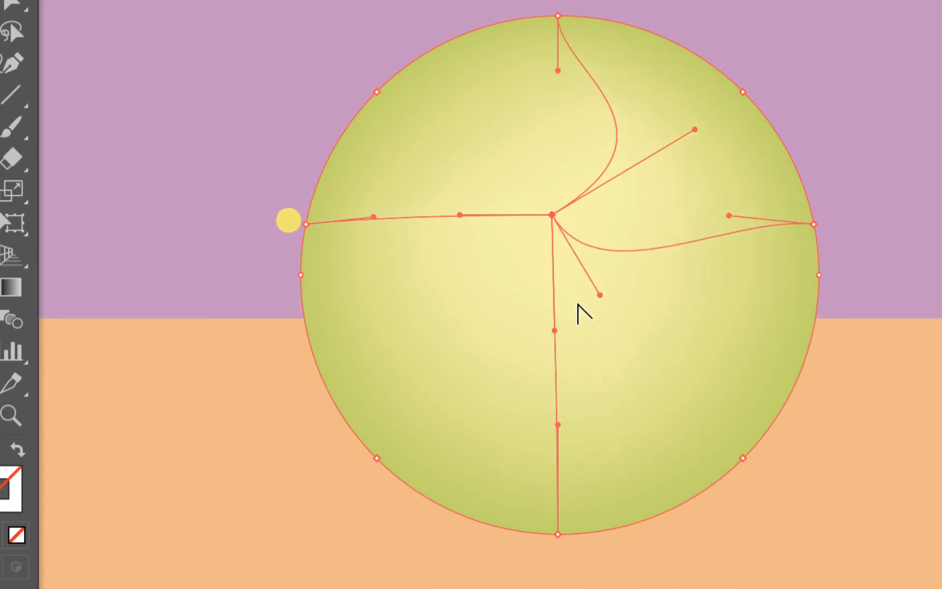
left_click_drag(553, 331, 451, 263)
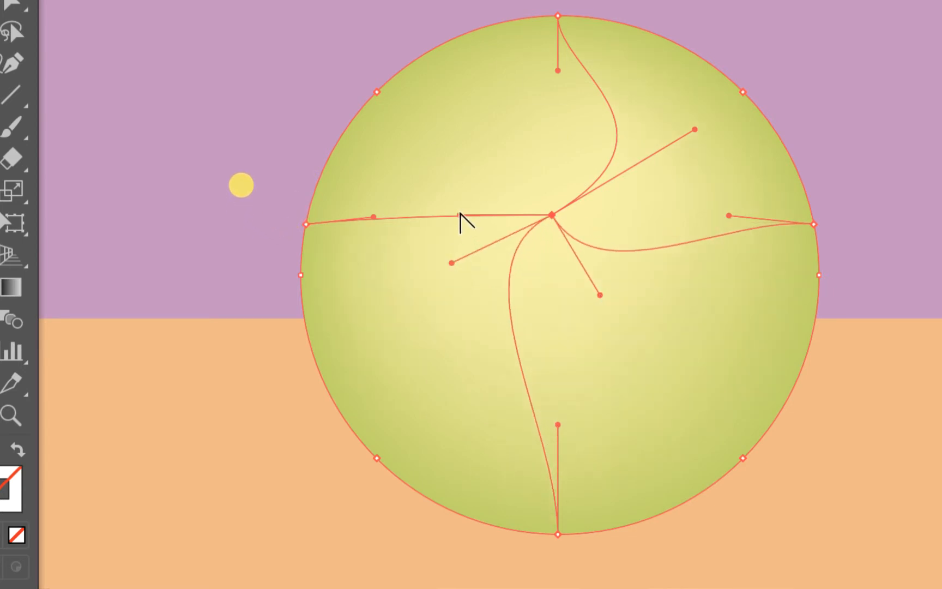
left_click_drag(459, 214, 511, 78)
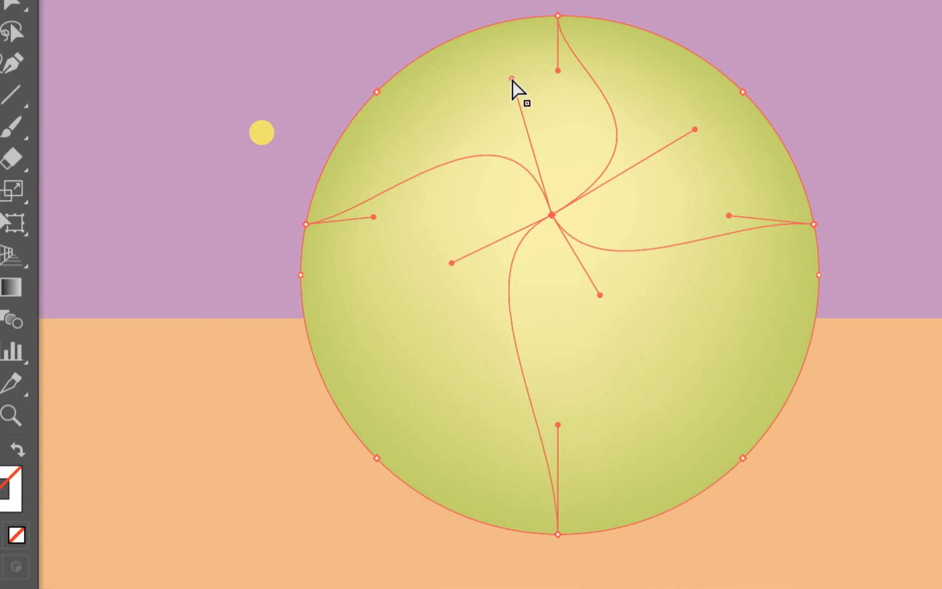
- Undo all the handle edits and the pale yellow mesh point, going back to the plain green circle
key("ctrl+z")
key("ctrl+z")
key("ctrl+z")
key("ctrl+z")
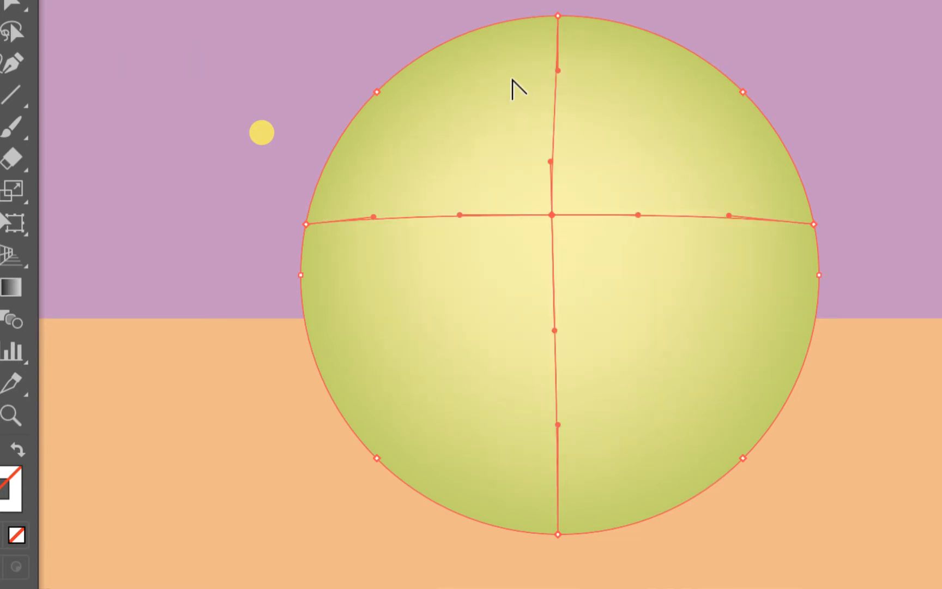
key("ctrl+shift+z")
key("ctrl+shift+z")
key("ctrl+shift+z")
key("ctrl+shift+z")
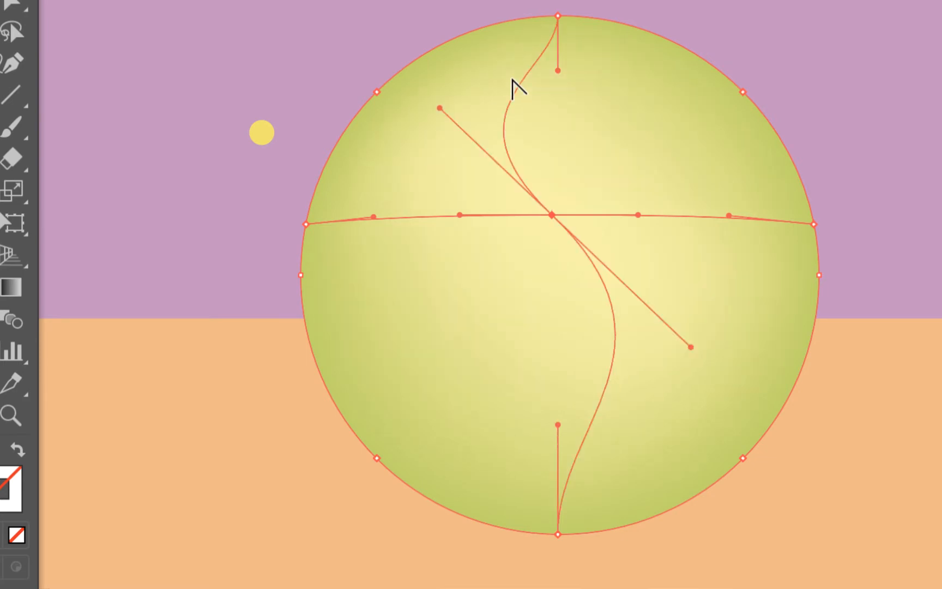
key("ctrl+z")
key("ctrl+z")
key("ctrl+z")
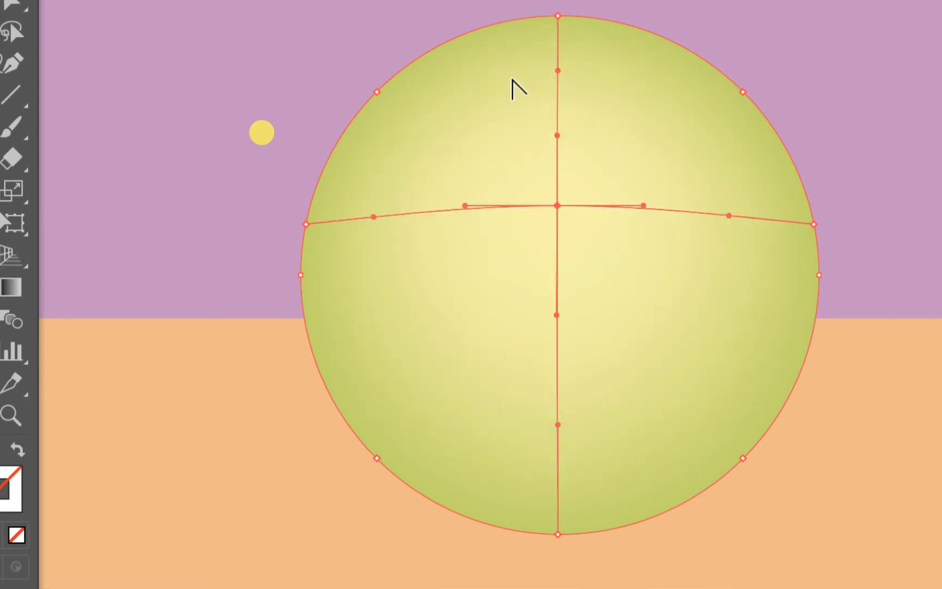
key("ctrl+z")
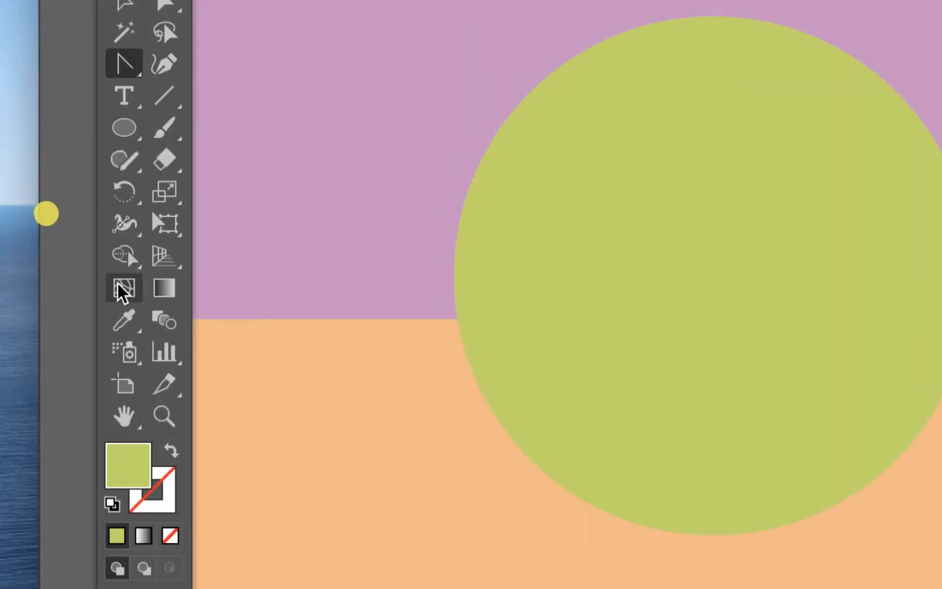
- Add mesh points to the green circle near its centre, at the upper right, upper left and lower left
left_click(121, 289)
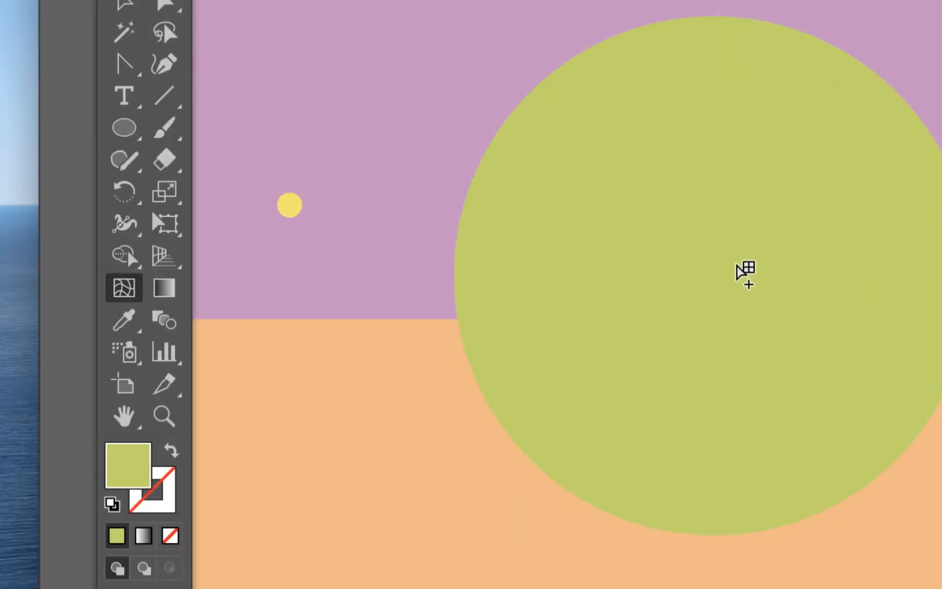
left_click(724, 261)
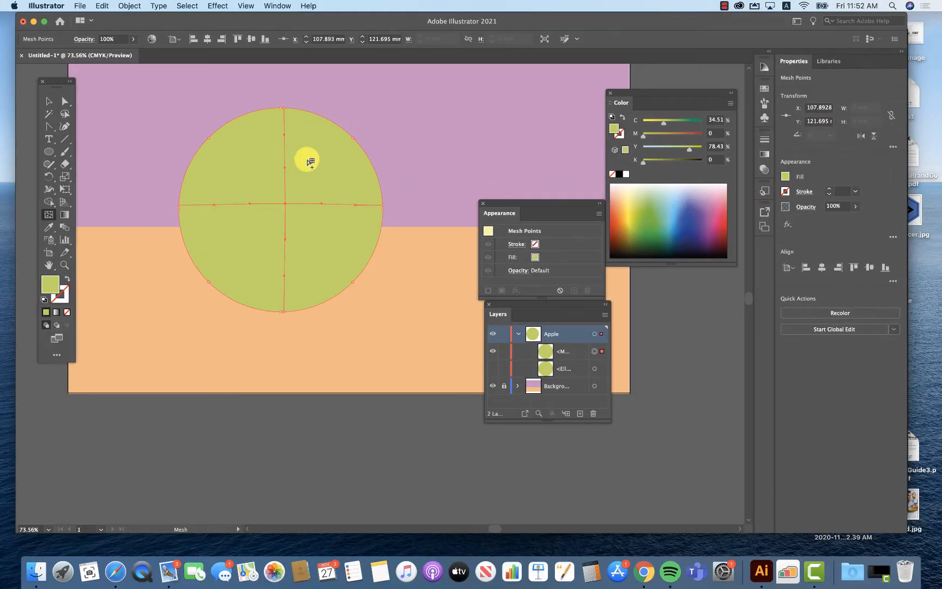
left_click(330, 159)
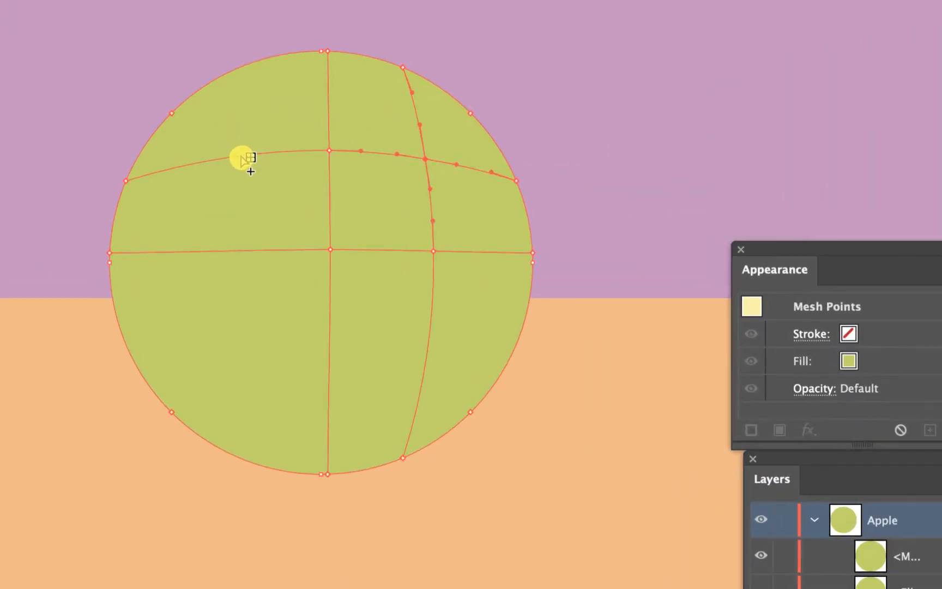
left_click(242, 158)
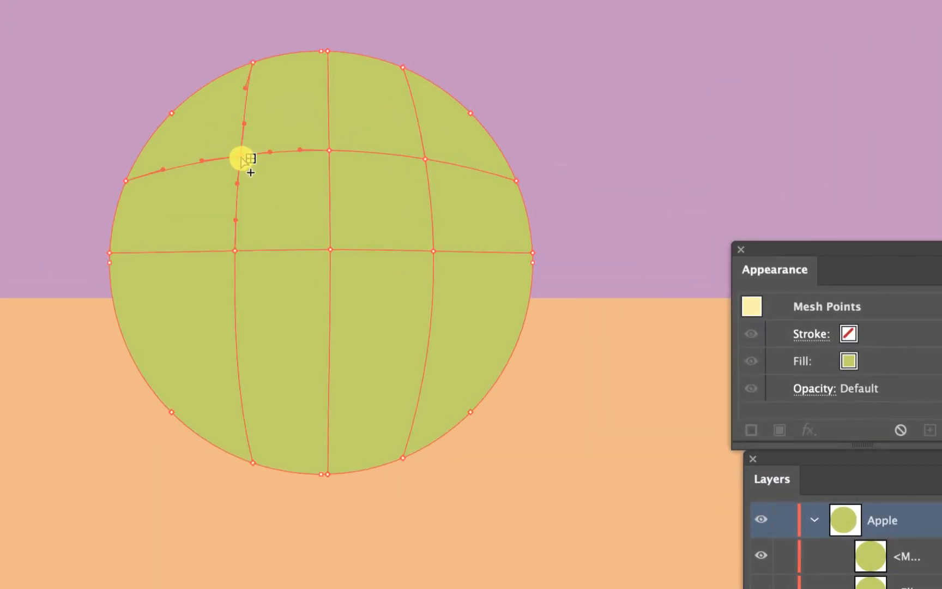
left_click(236, 333)
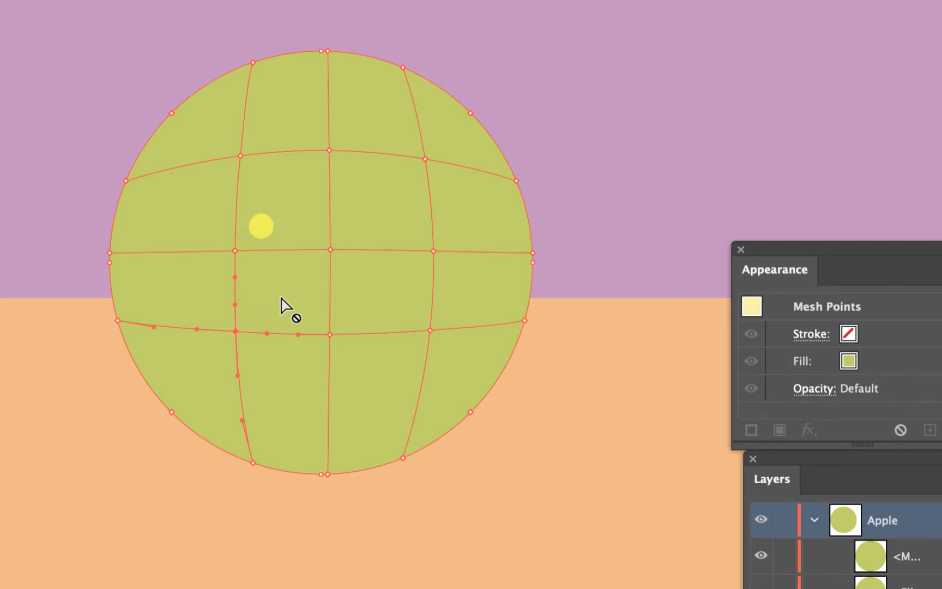
- Delete mesh points and lines one after another until the circle has no interior mesh lines
key("alt")
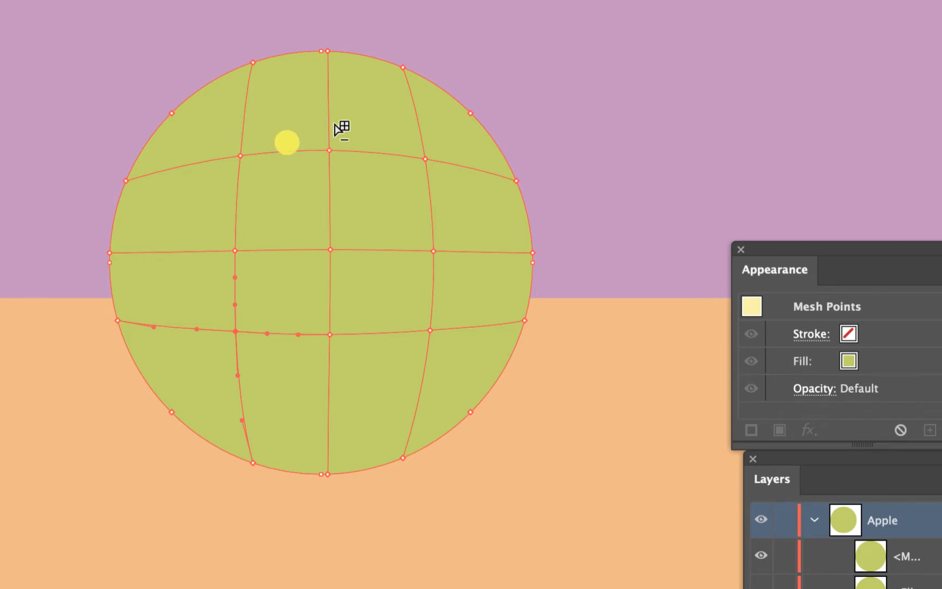
left_click(331, 152, "alt")
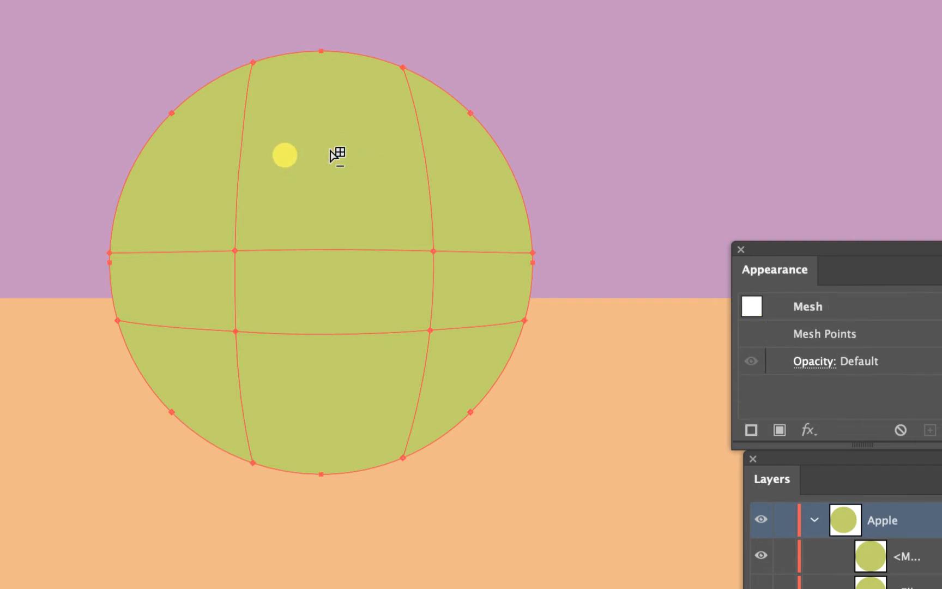
left_click(243, 147, "alt")
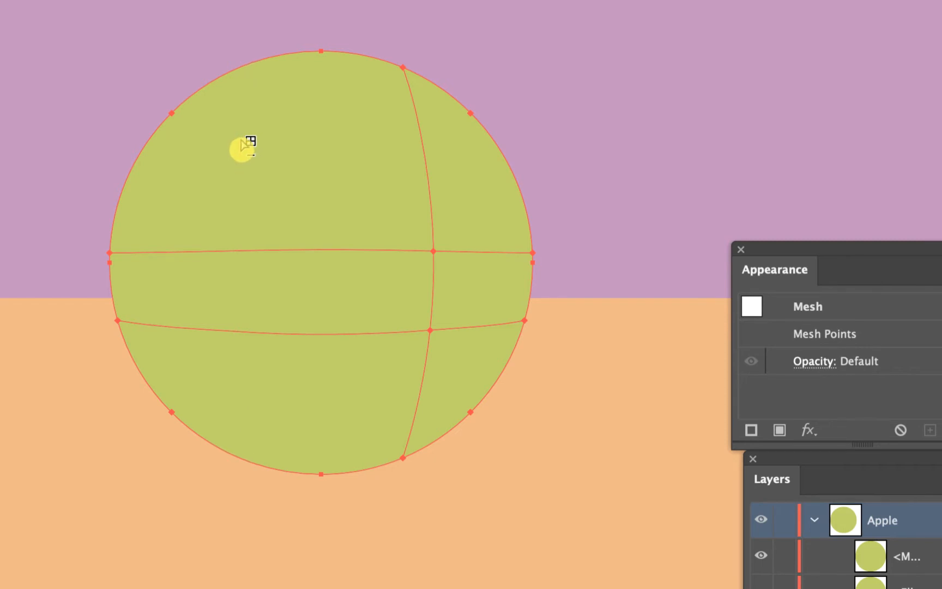
left_click(395, 251, "alt")
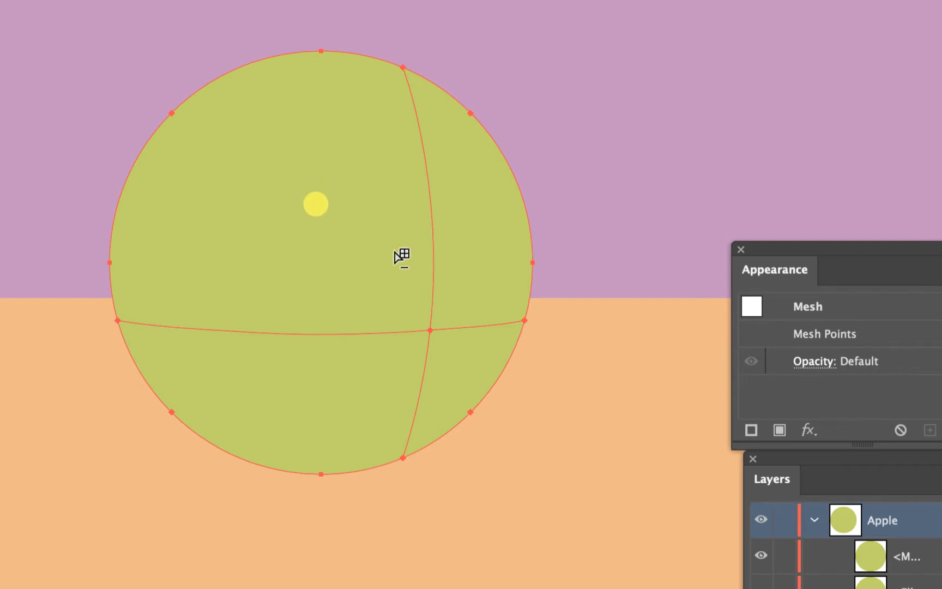
left_click(431, 331, "alt")
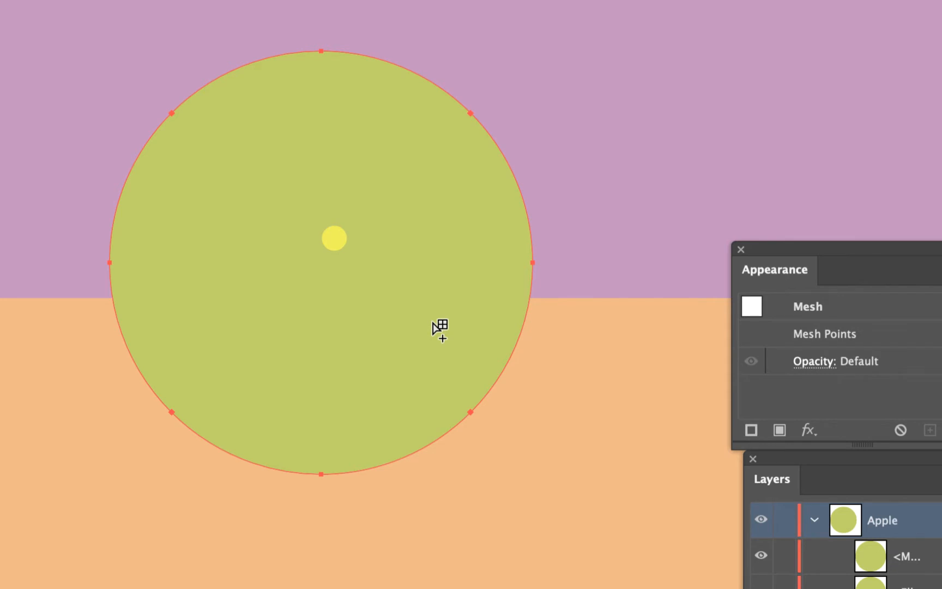
- Add a mesh point just above the circle's centre and color it yellow-green (C 16.08, M 0, Y 64.71, K 0)
left_click(318, 228)
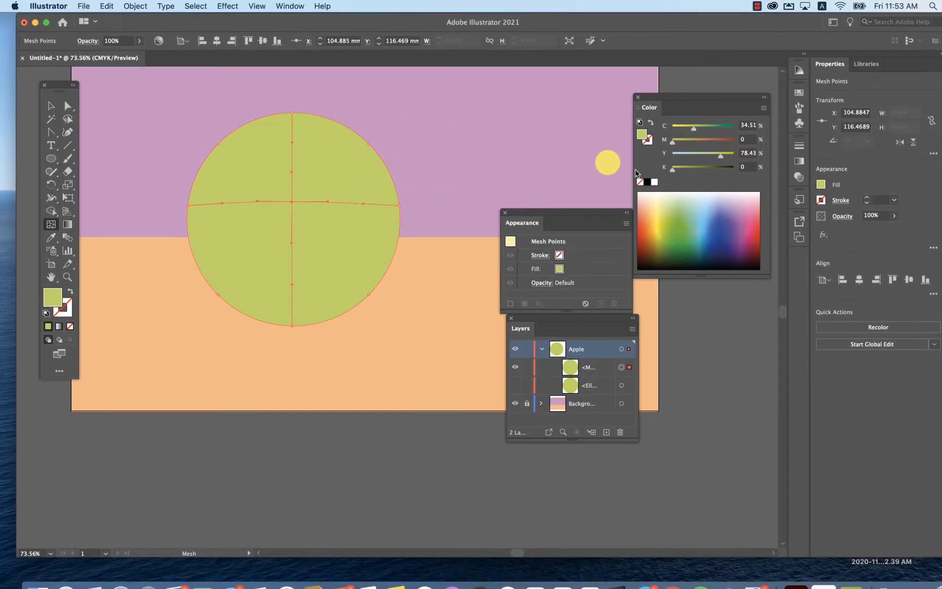
left_click(662, 204)
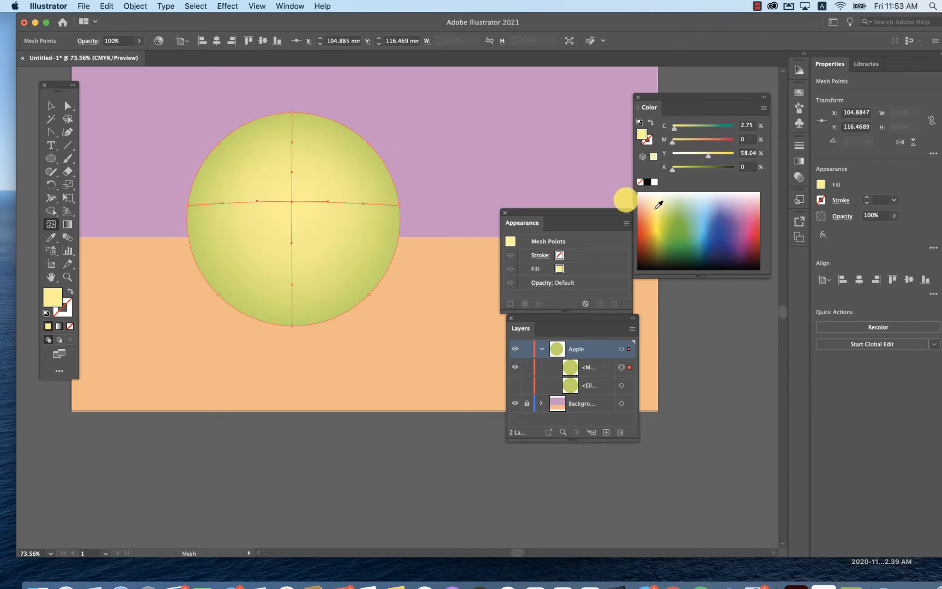
left_click(665, 213)
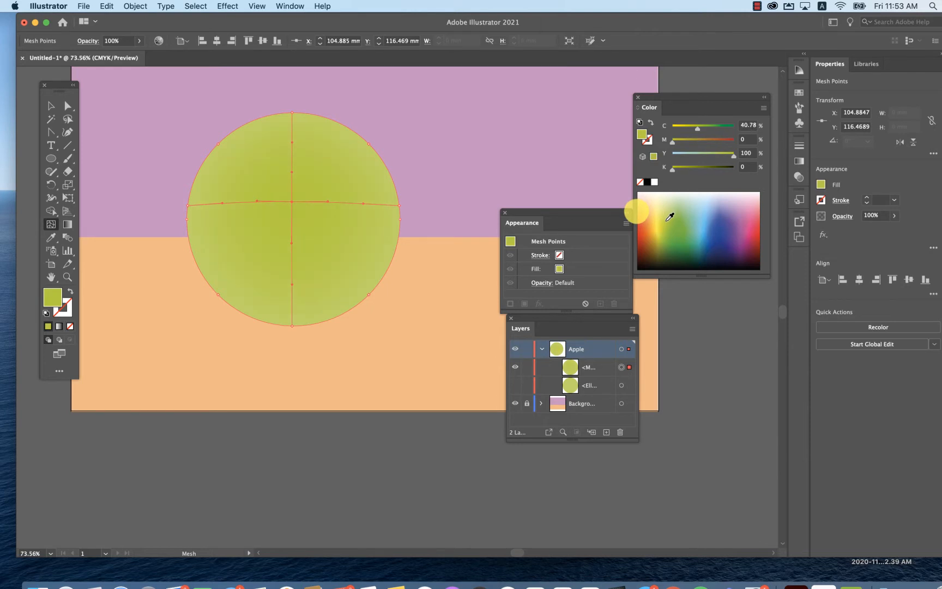
left_click(667, 214)
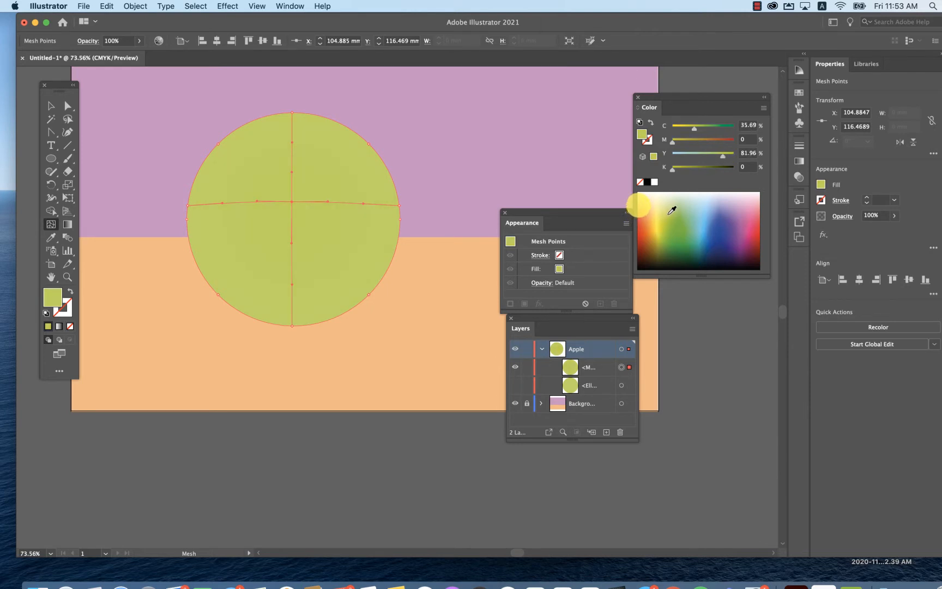
left_click(666, 212)
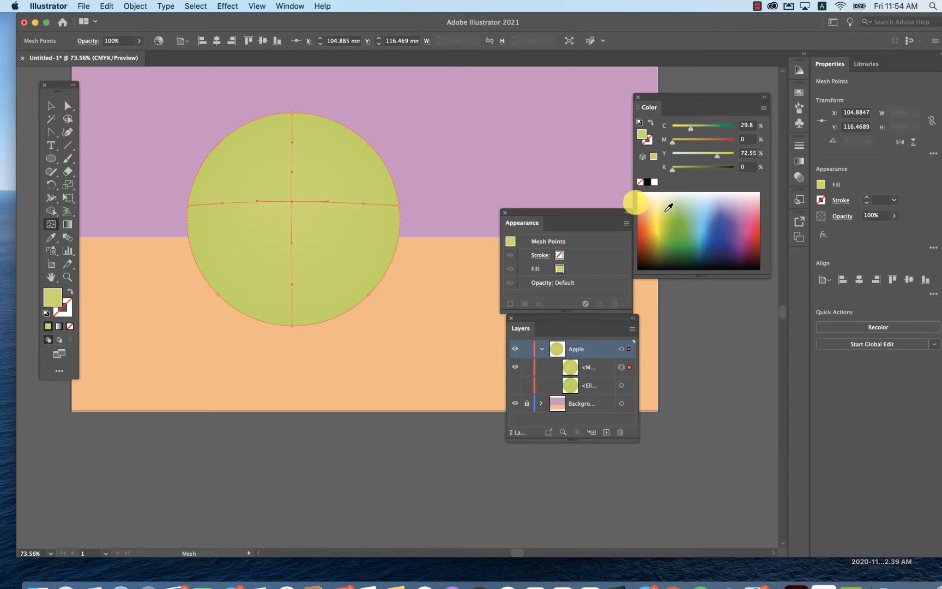
left_click(665, 205)
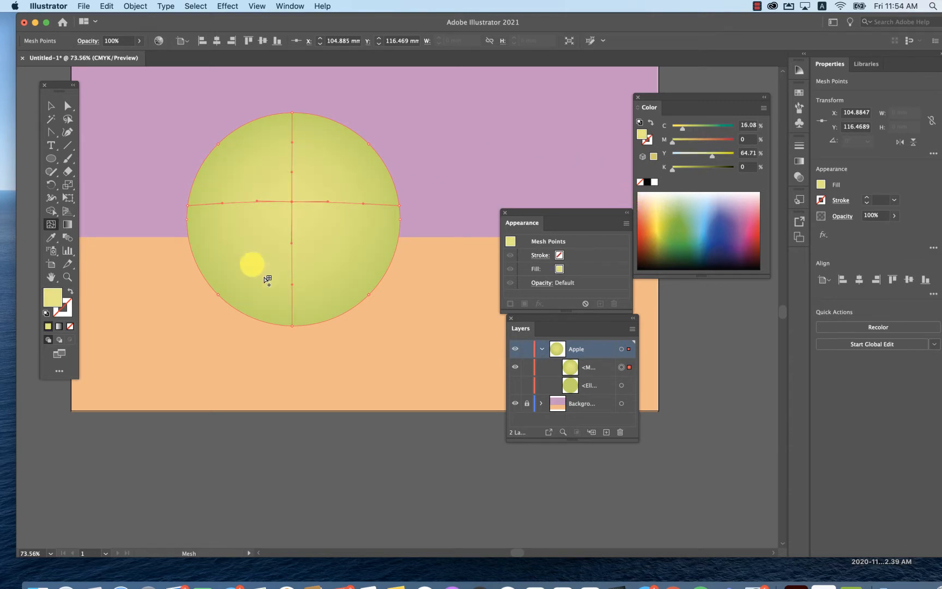
- Add a red mesh point (C 5.49, M 94.9, Y 100, K 0.78) lower left and a pale yellow one (C 4.31, Y 45.88) upper right
left_click(222, 283)
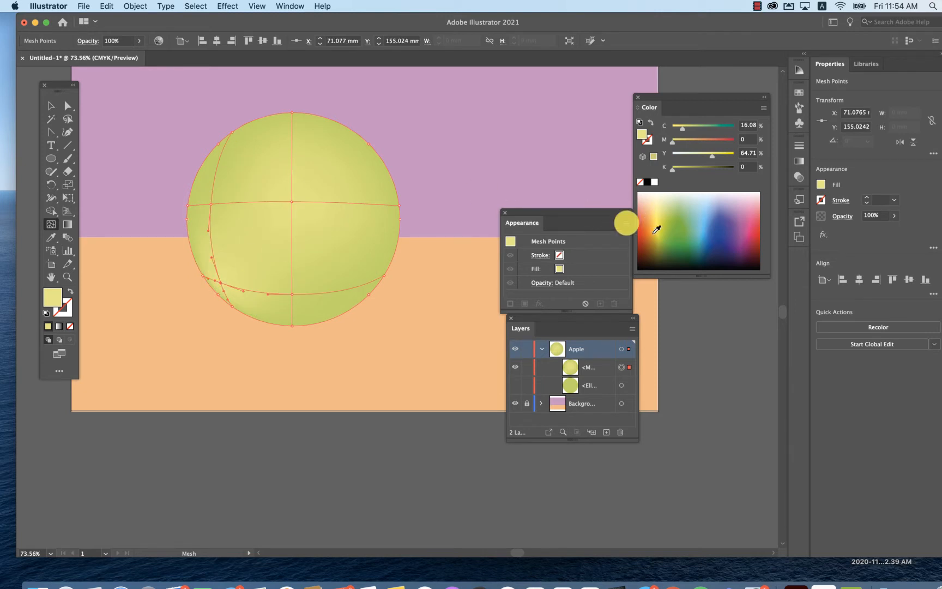
left_click(643, 233)
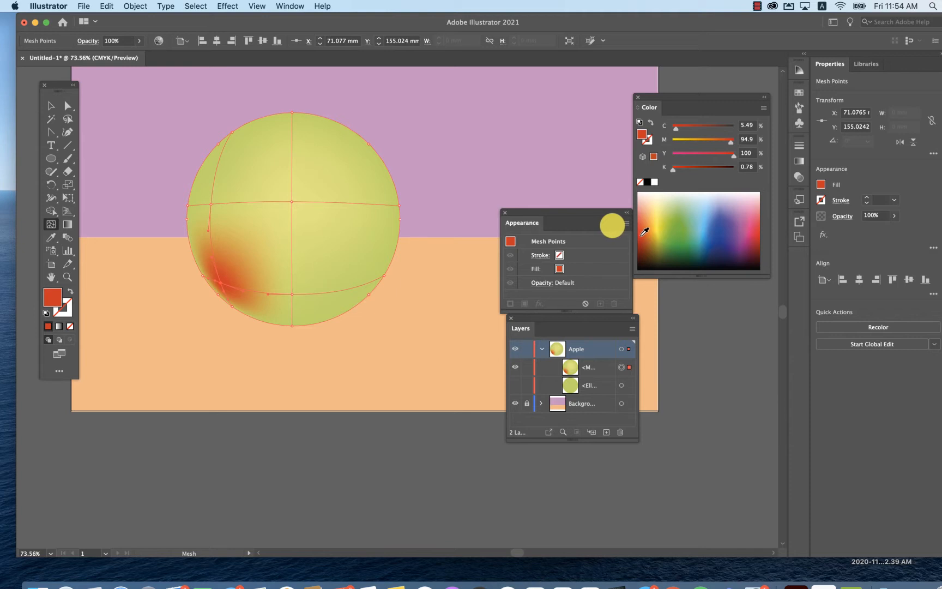
left_click(329, 157)
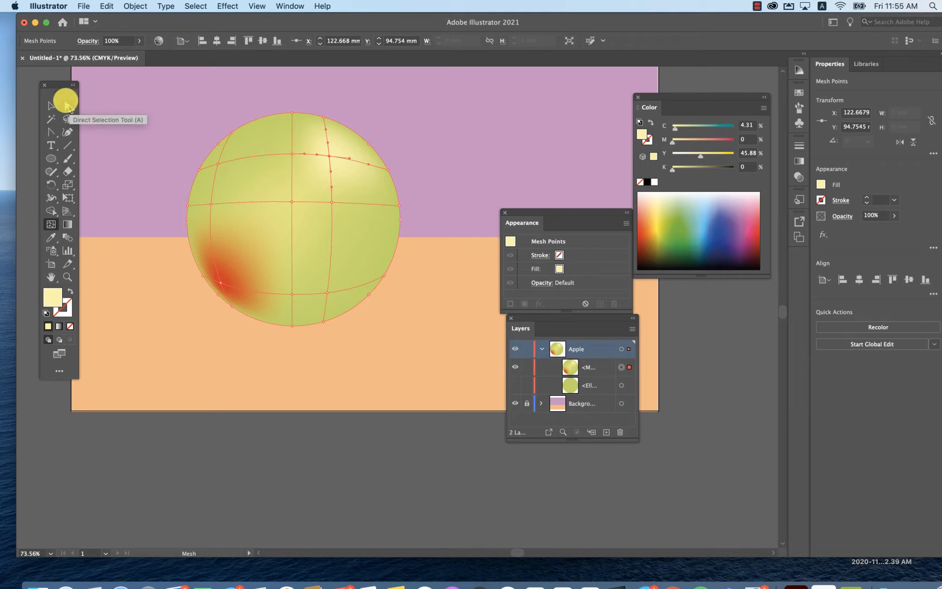
- Color the two outline mesh points just below and left of the red mesh point with its sampled red
left_click(68, 106)
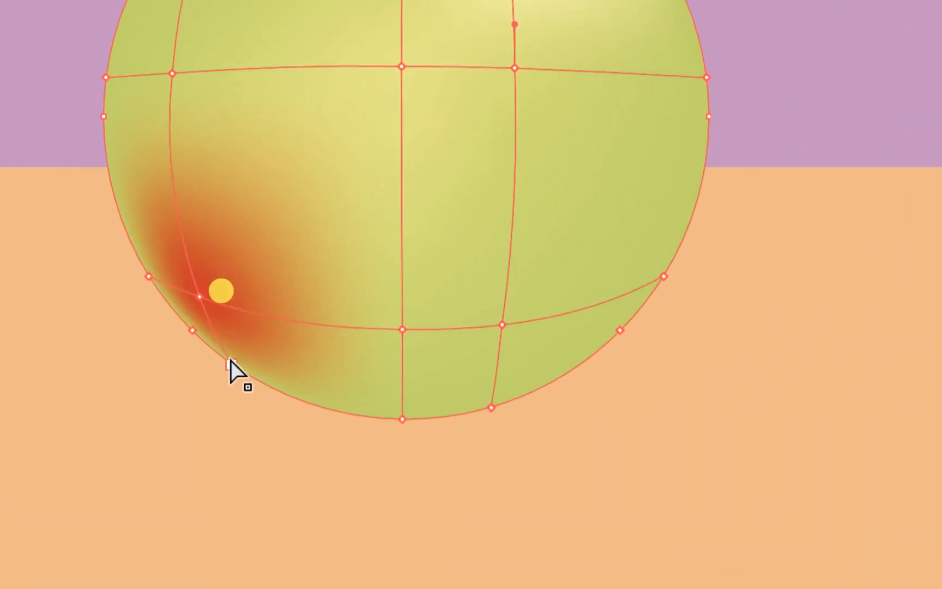
left_click(230, 361)
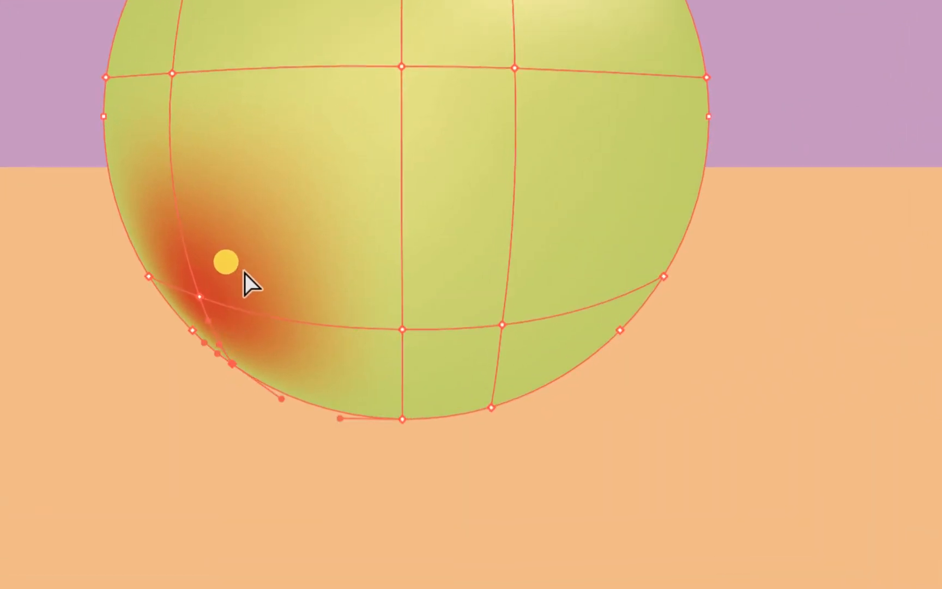
left_click(207, 291)
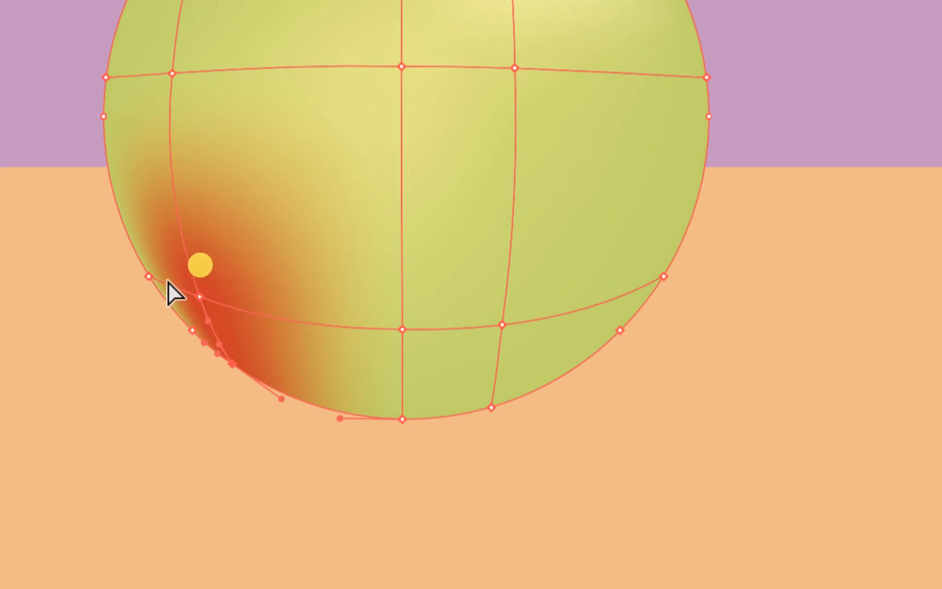
left_click(150, 280, "super")
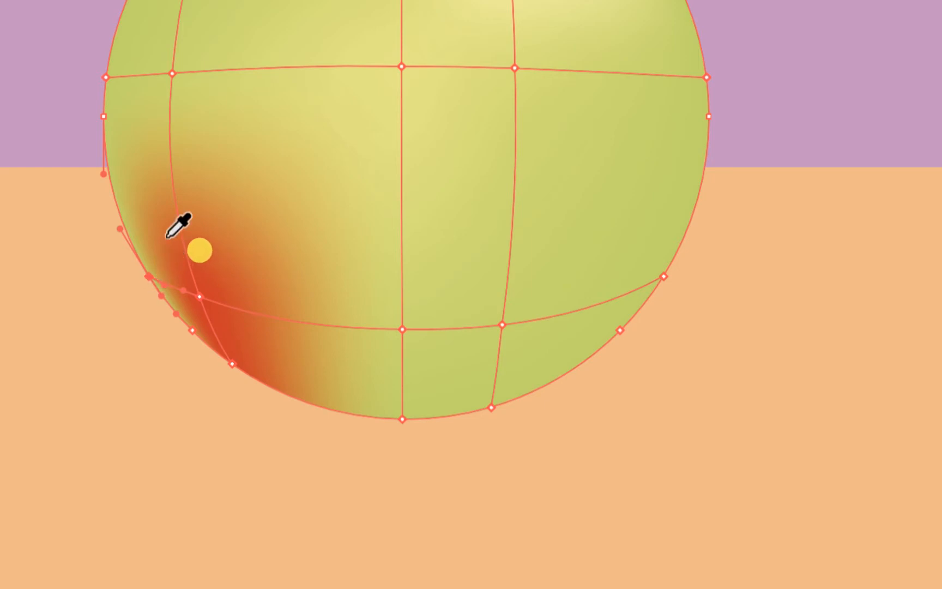
left_click(214, 286)
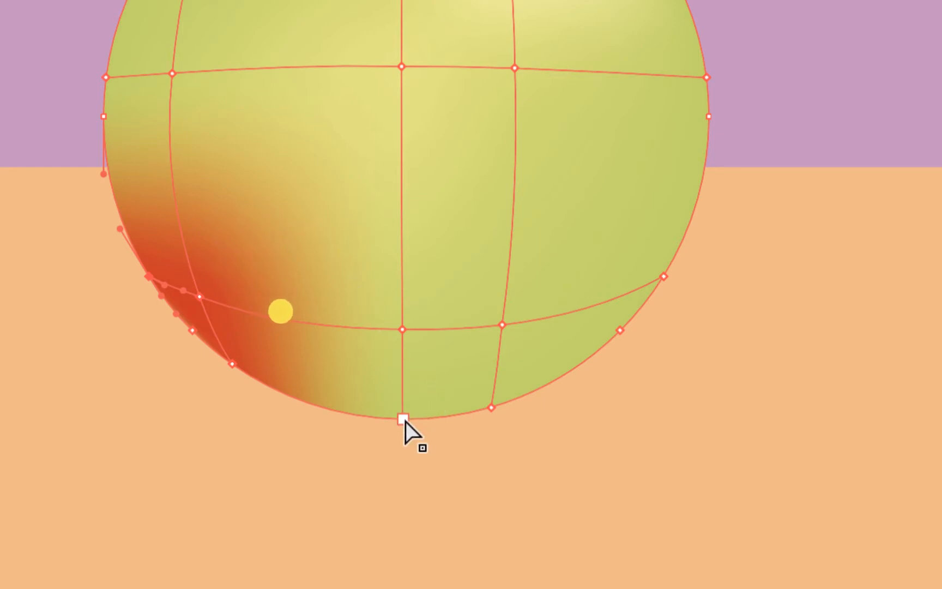
- Color the circle's bottom outline mesh point and the next one to its right with red-orange sampled from the lower-left area
left_click(404, 420)
key("i")
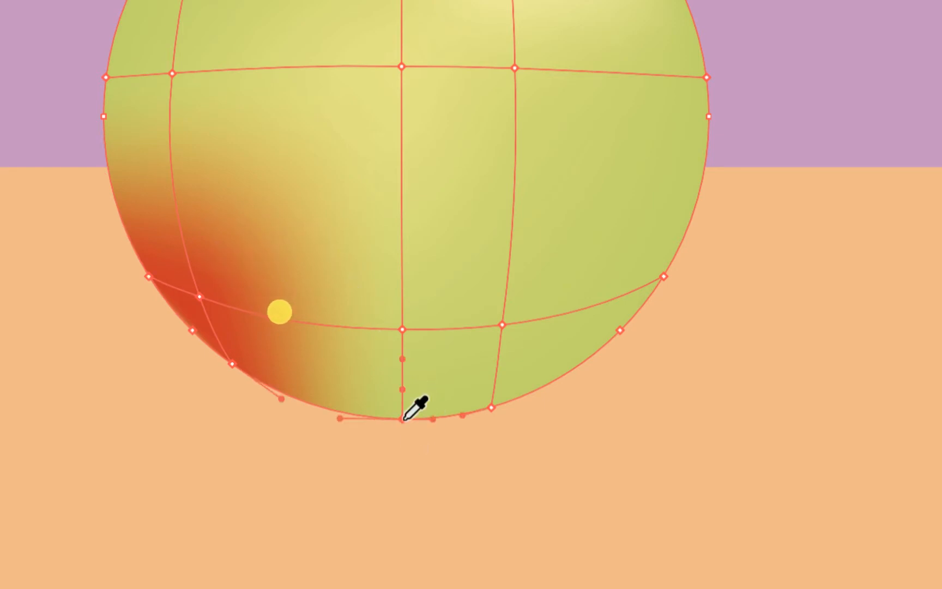
left_click(212, 290)
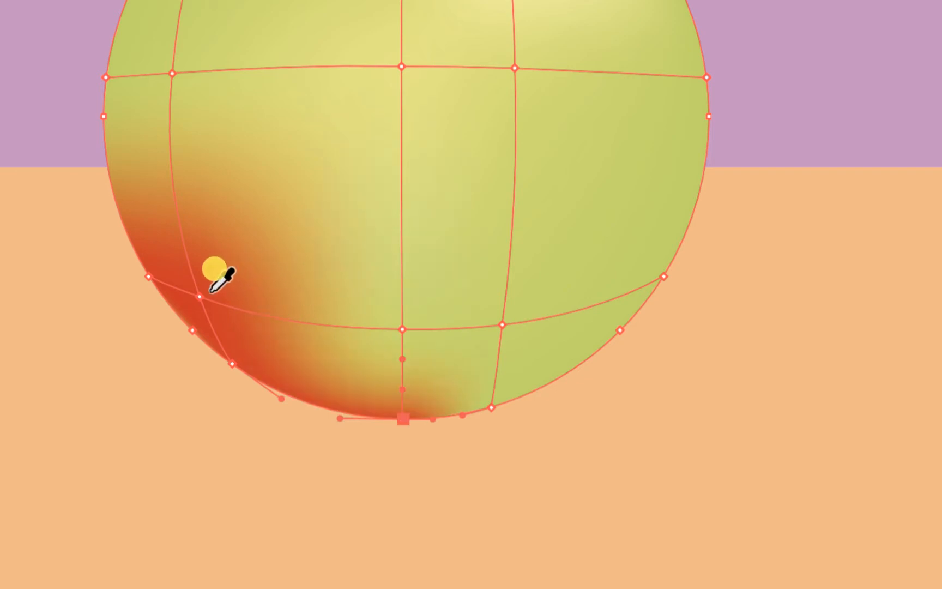
left_click(492, 407, "ctrl")
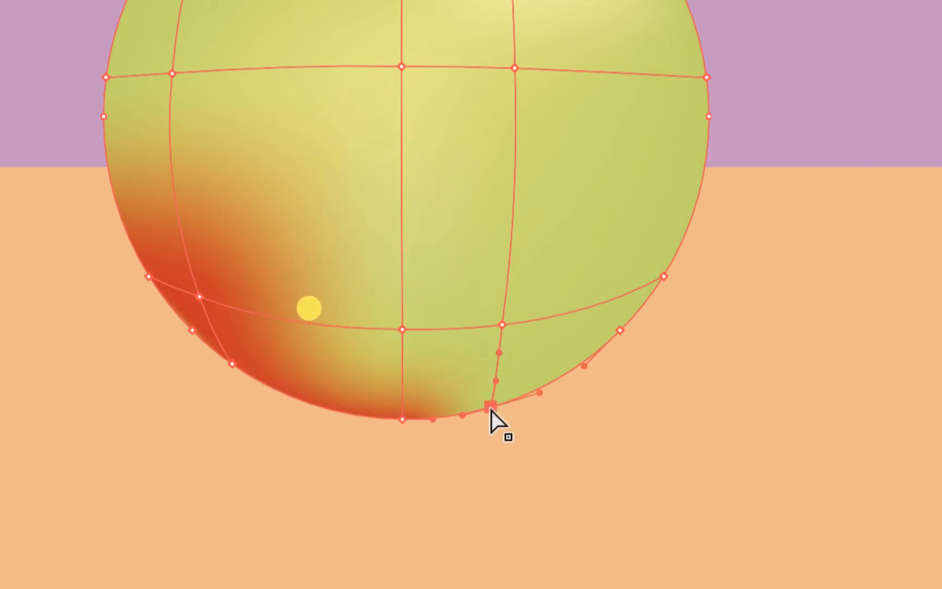
left_click(238, 330)
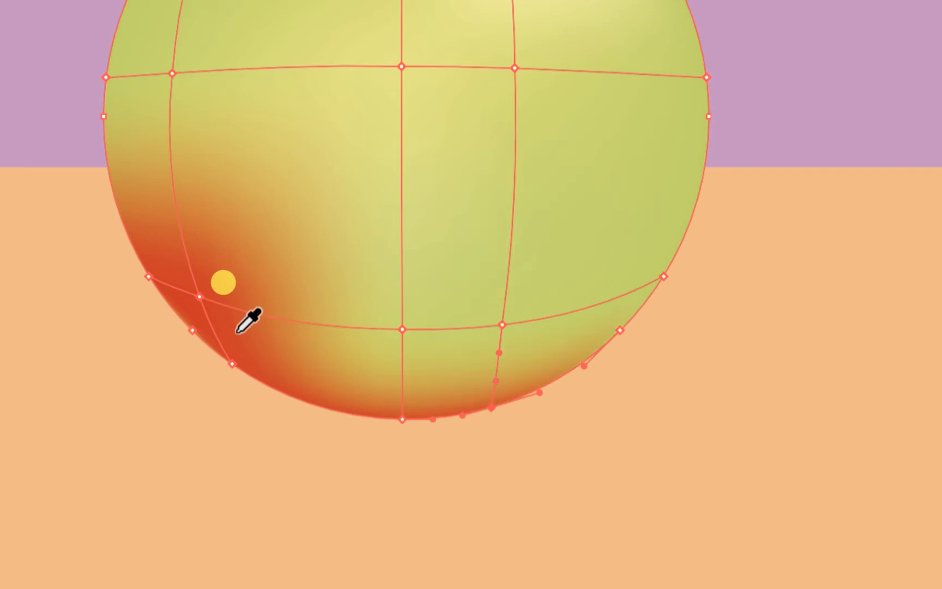
- Color the two mesh points on the circle's lower-right outline with orange tones sampled from the lower-left blend
left_click(621, 330, "ctrl")
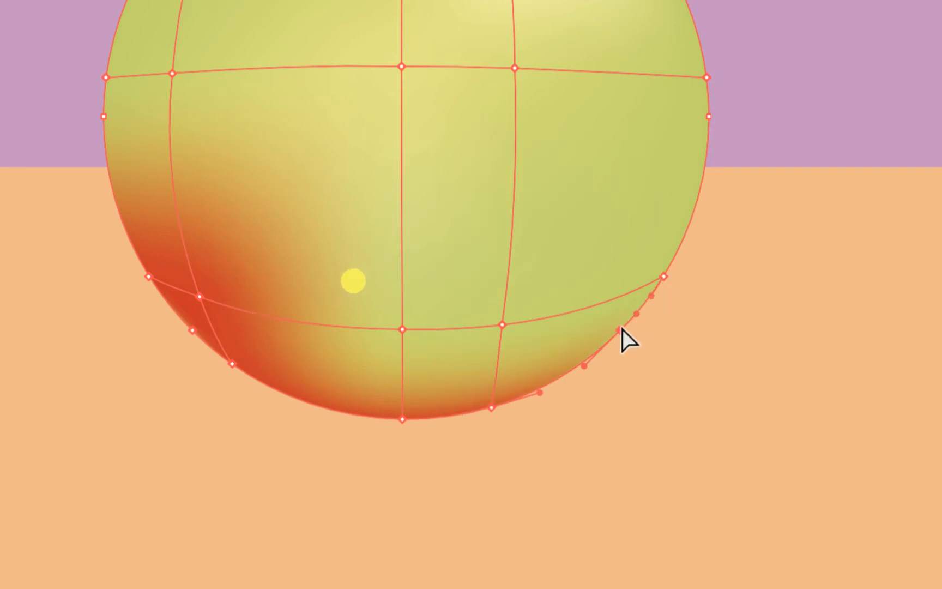
left_click(292, 369)
left_click(666, 276, "ctrl")
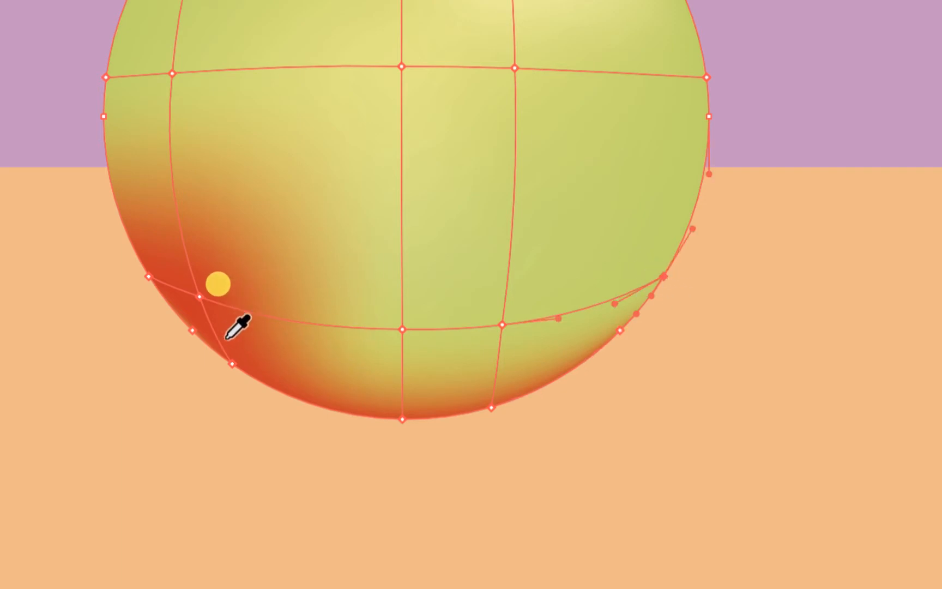
left_click(283, 303)
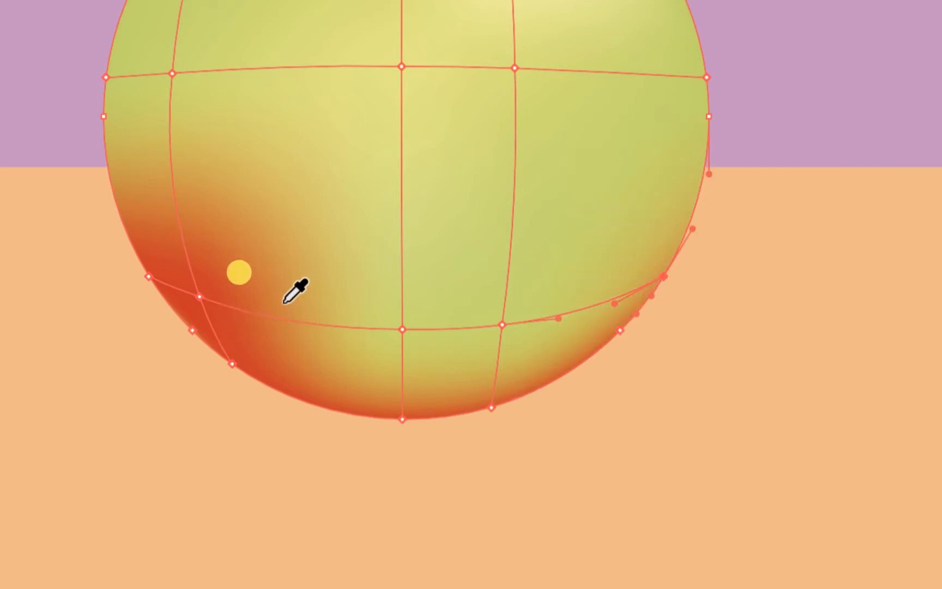
- Color the right and middle interior mesh points on the lowest horizontal mesh line with orange tones sampled nearby
left_click(502, 326, "ctrl")
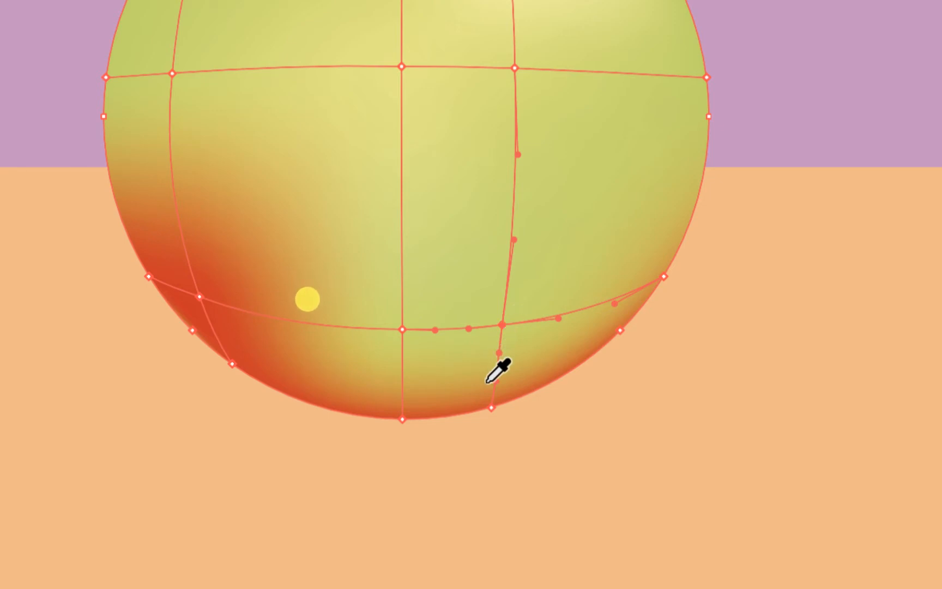
left_click(487, 383)
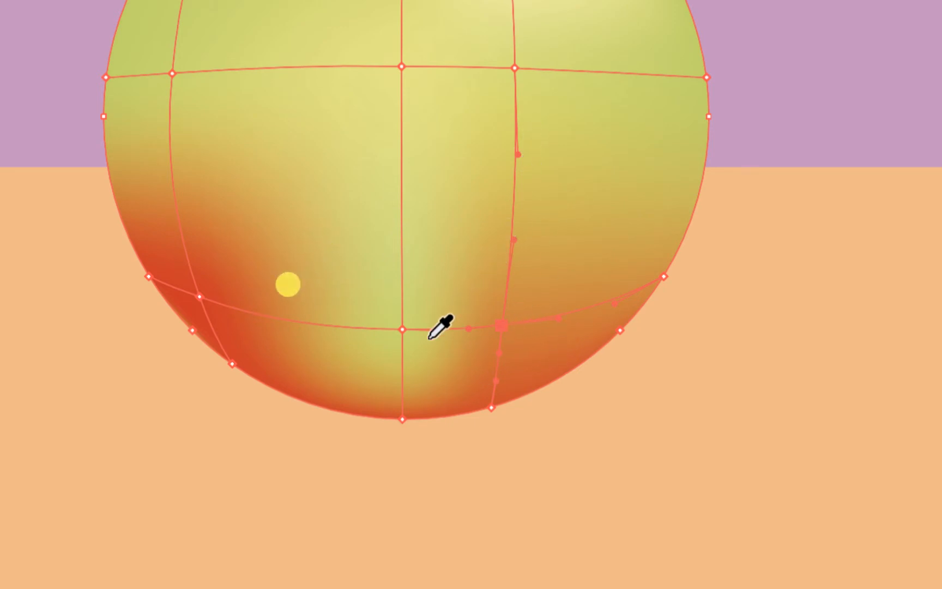
key("a")
left_click(401, 329)
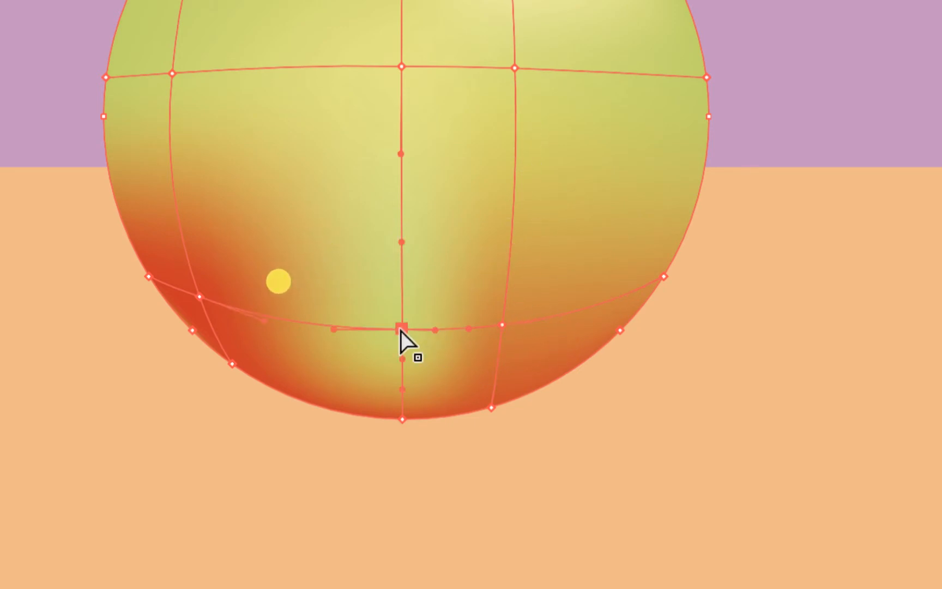
key("i")
left_click(449, 314)
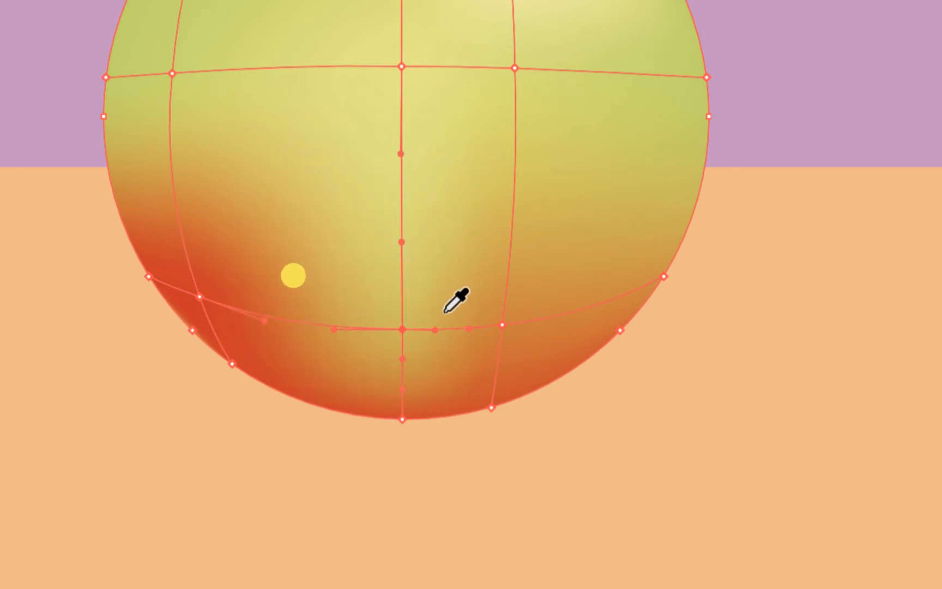
left_click(428, 352)
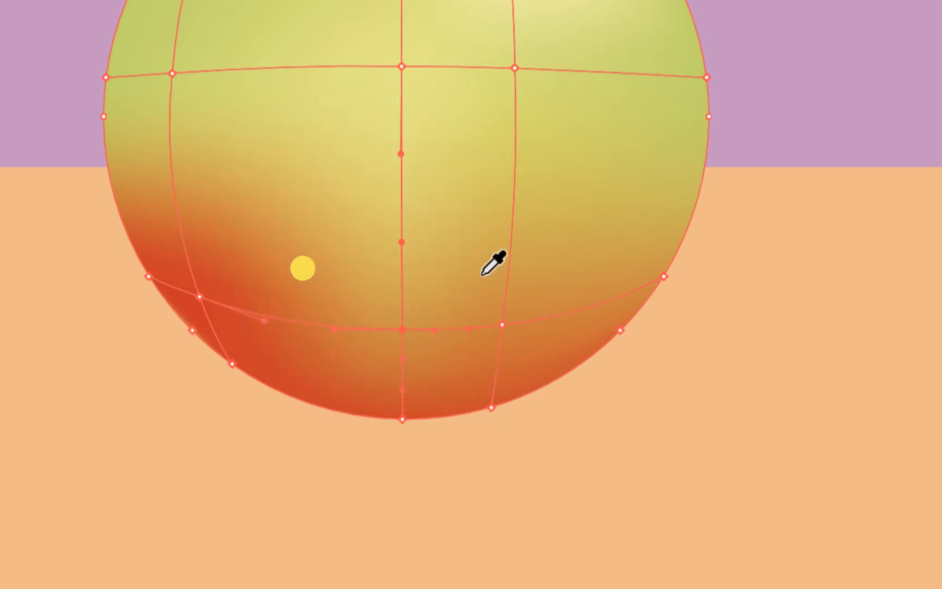
key("a")
scroll(555, 223, "down", 1)
scroll(555, 223, "left", 1)
key("i")
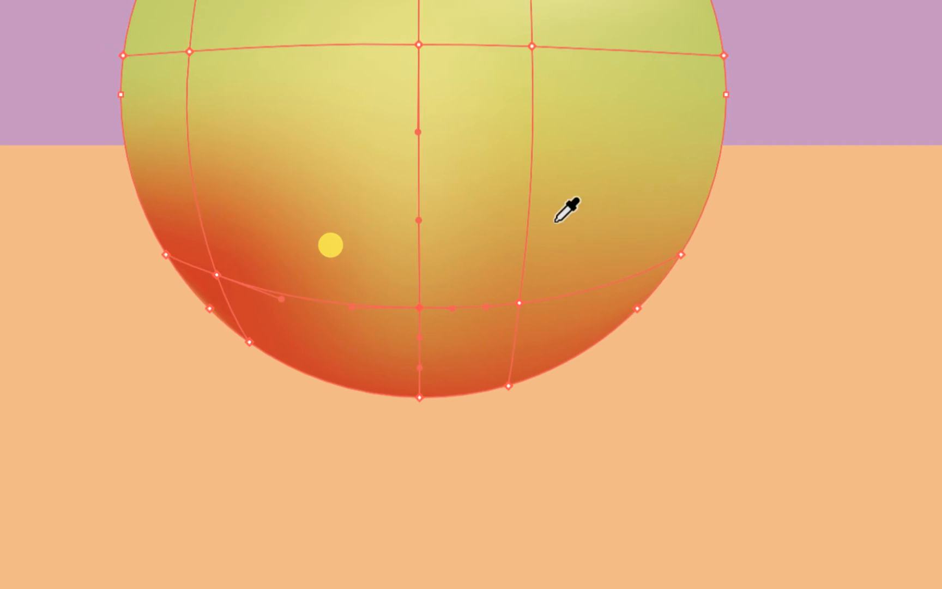
scroll(427, 66, "up", 1)
scroll(427, 65, "up", 5)
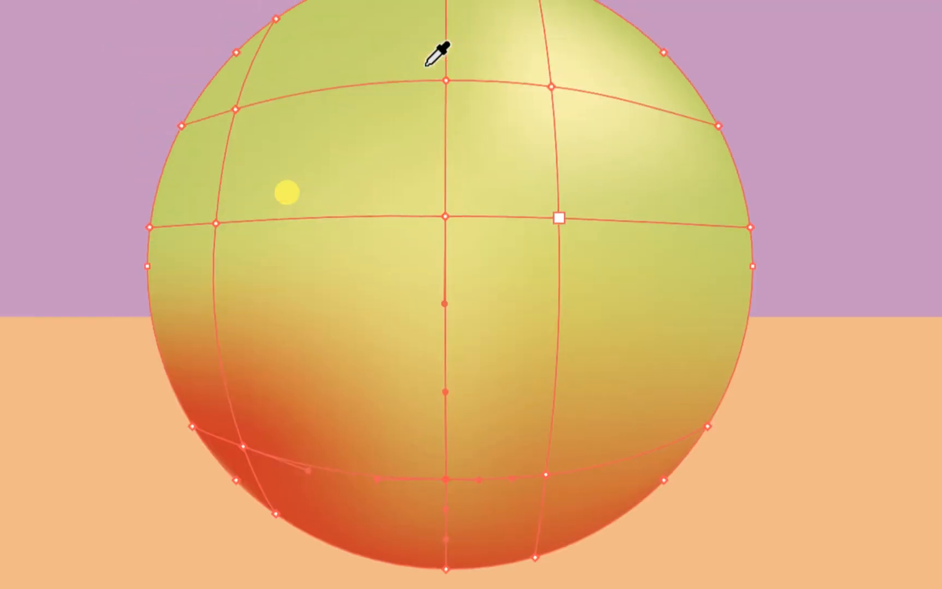
key("a")
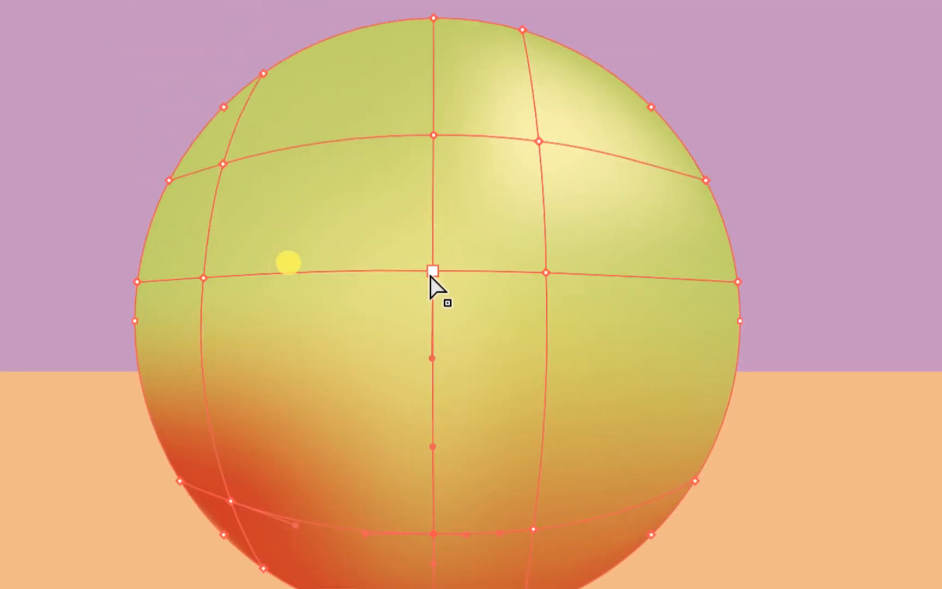
left_click(432, 270)
key("i")
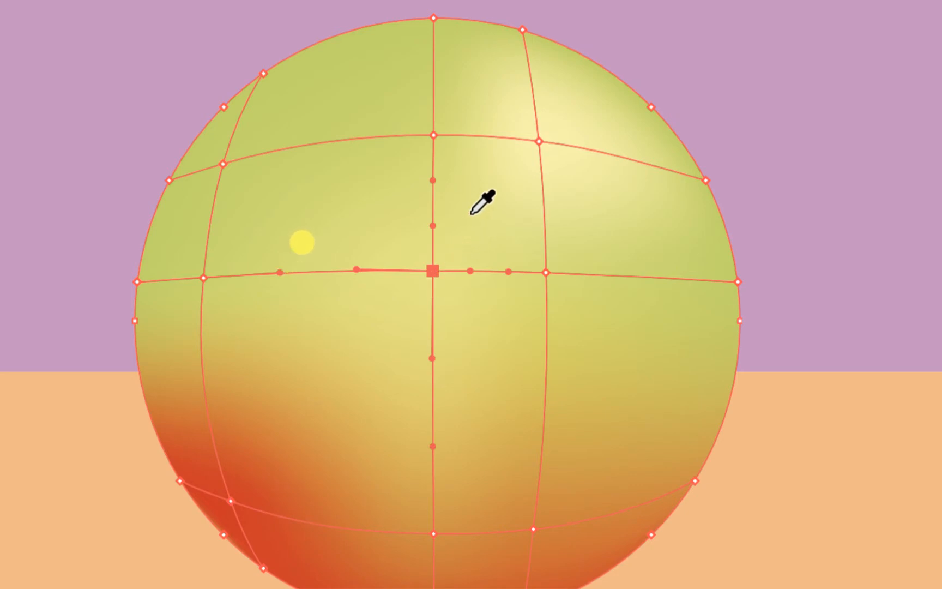
- Add a mesh point in the circle's upper-left area and color it a light pinkish orange
key("u")
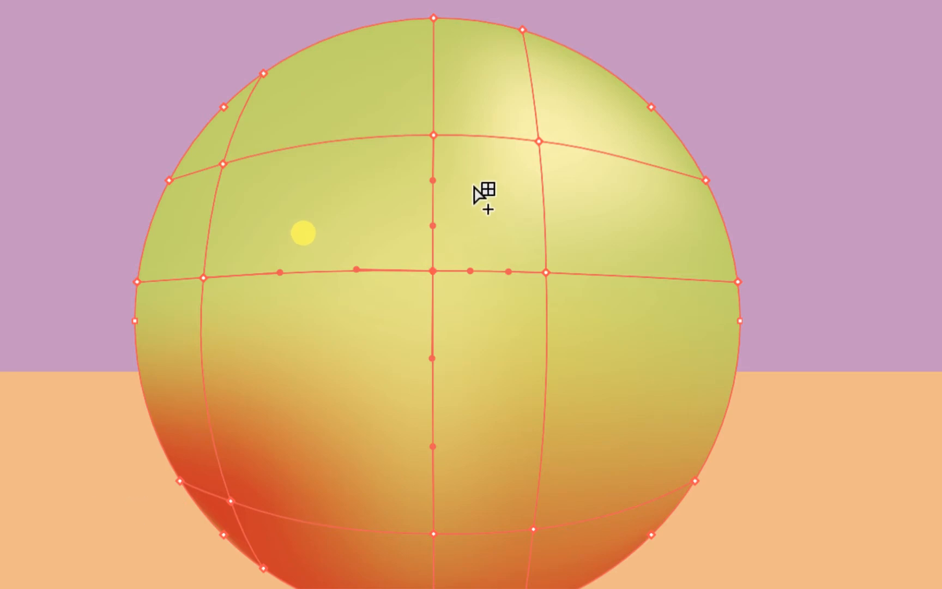
left_click(325, 200)
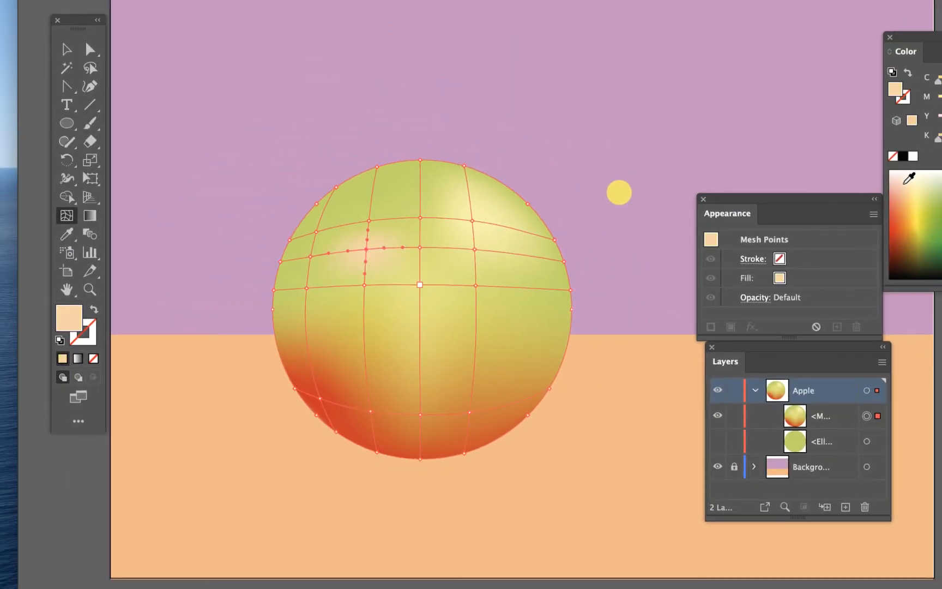
left_click(899, 194)
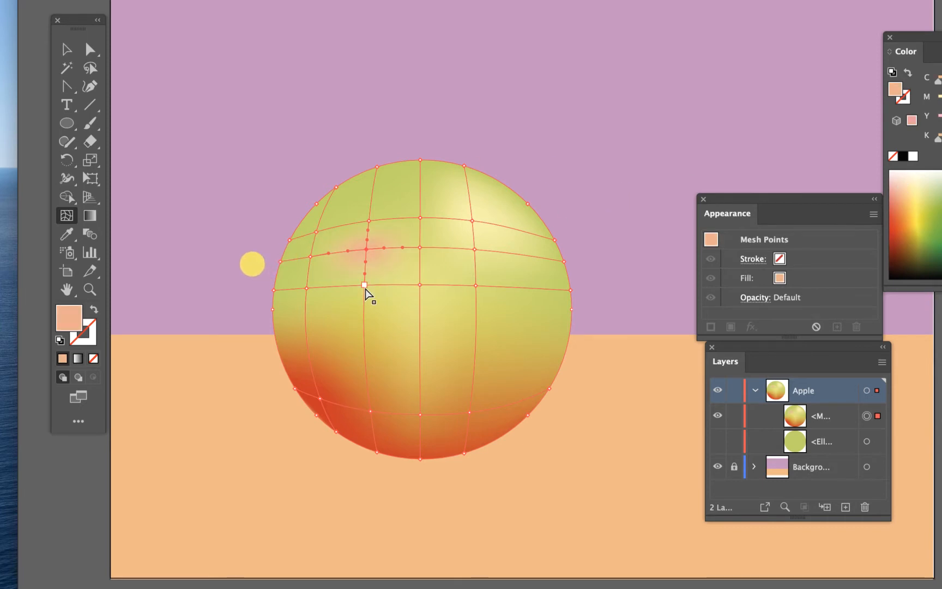
- Color the mesh point directly below the pink mesh point with light orange sampled from the edge of the pink blend
left_click(365, 284)
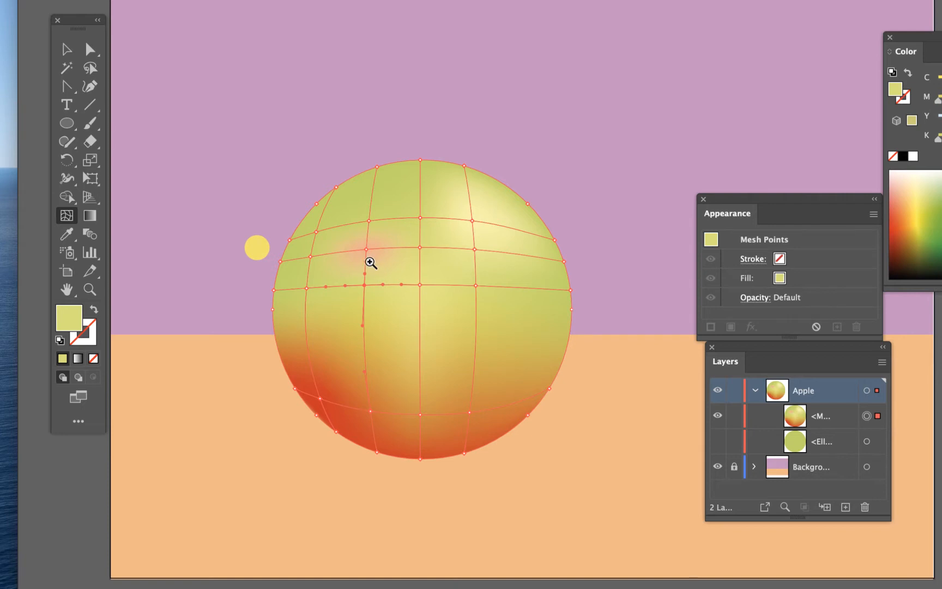
left_click_drag(353, 242, 507, 347)
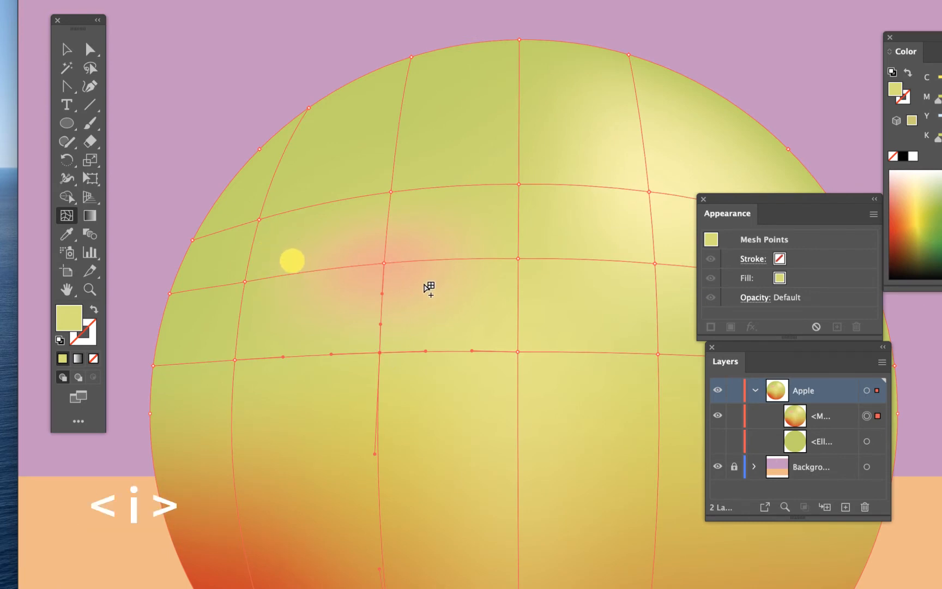
key("i")
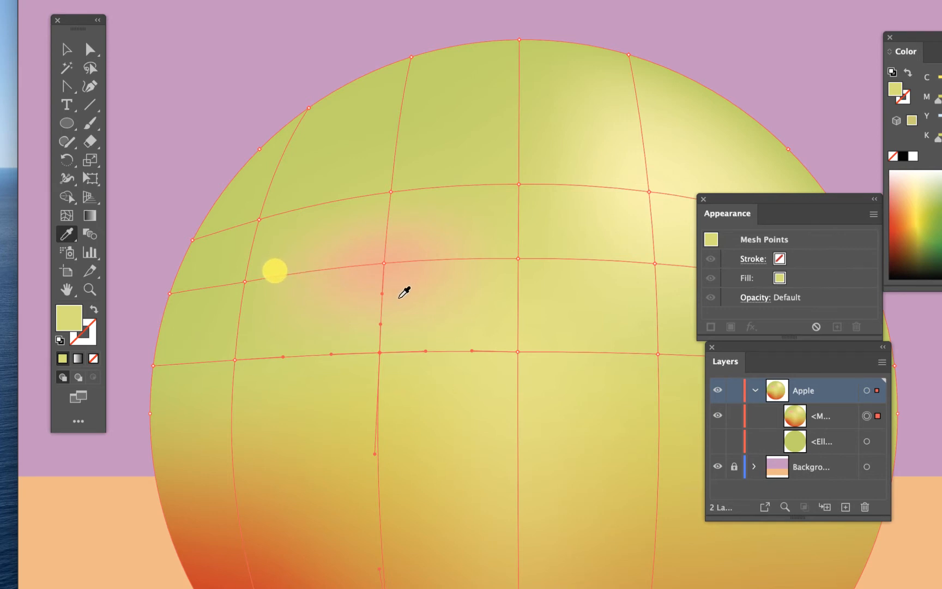
left_click(405, 285)
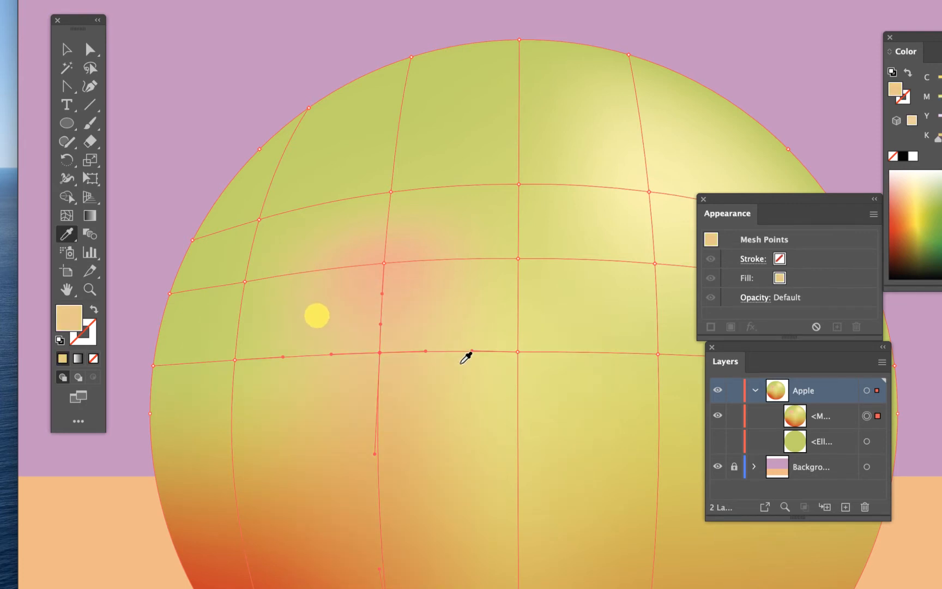
- Color the mesh points to the right, lower right and above the pink mesh point with blended tones sampled around it
left_click(519, 259, "super")
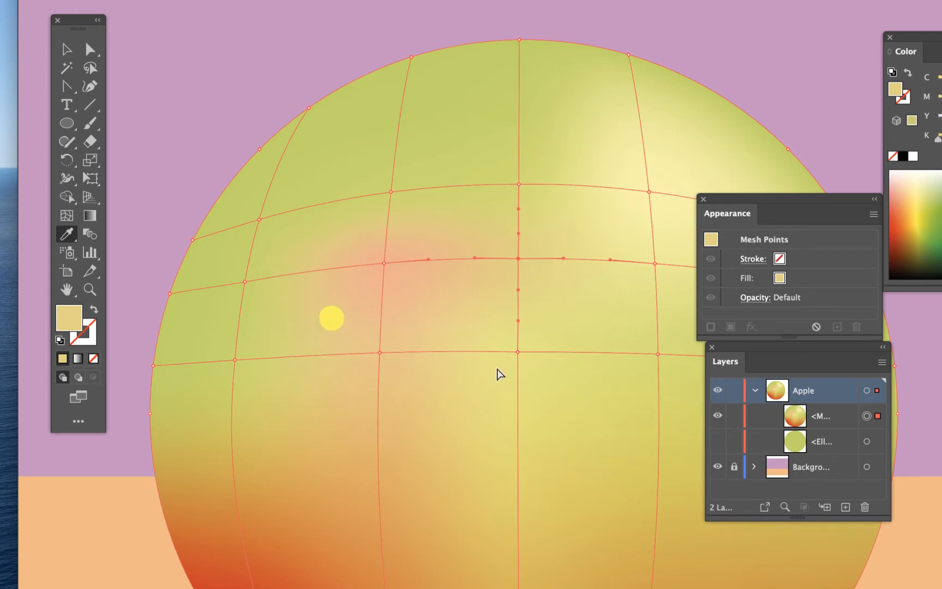
left_click(518, 352, "super")
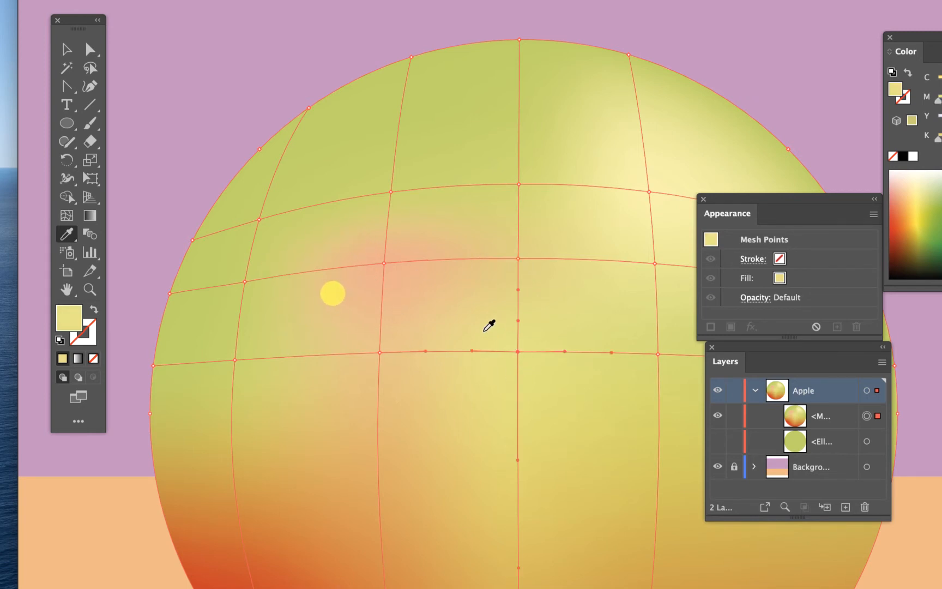
left_click(476, 318)
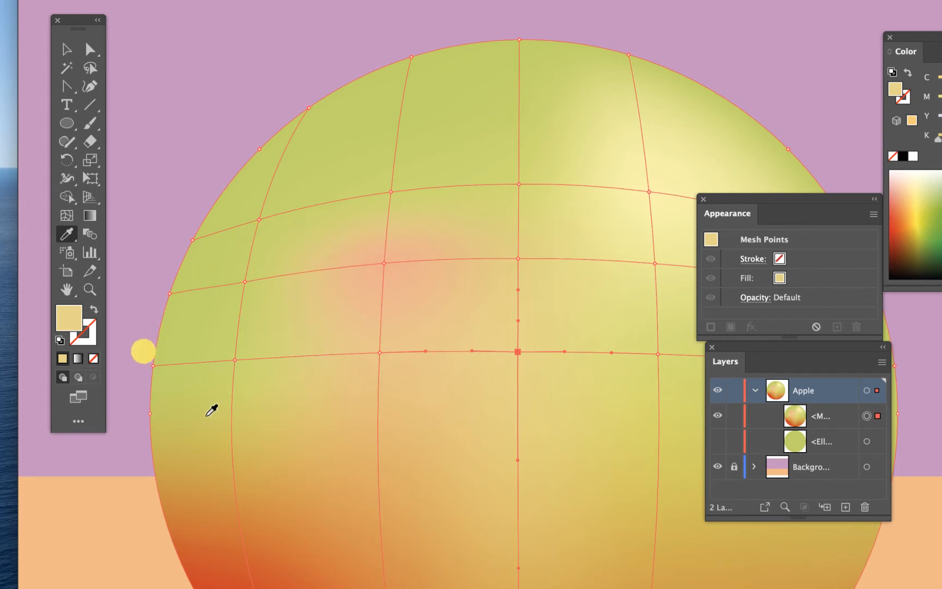
left_click(391, 193)
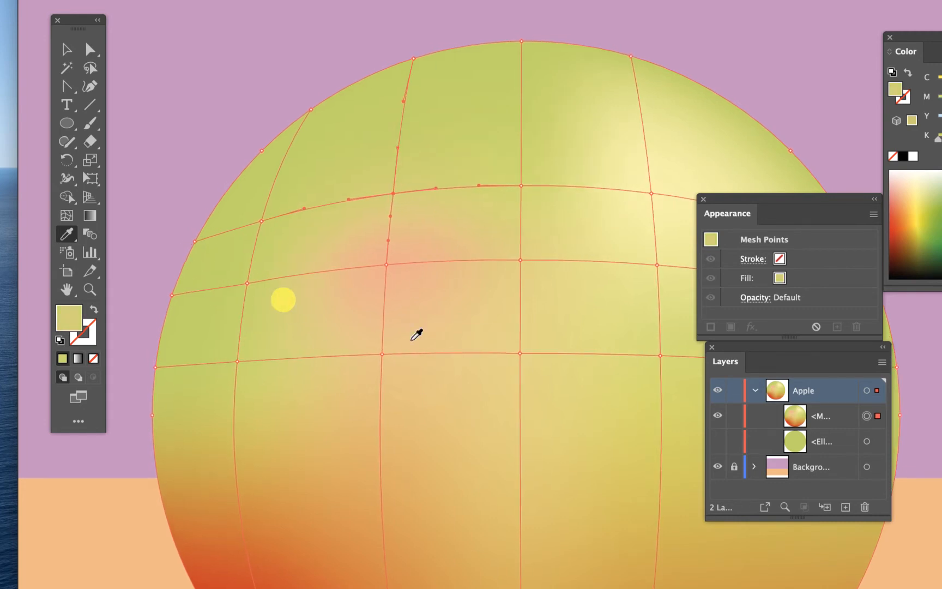
- Activate the Paintbrush tool, show the Brushes panel as a separate floating panel, and enlarge it to fit the whole brush list
scroll(414, 339, "down", 3)
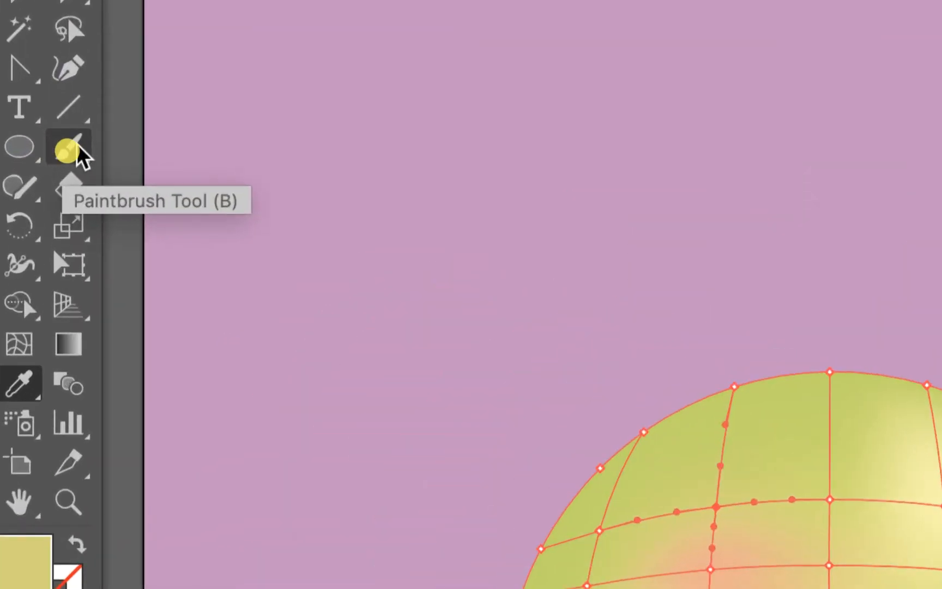
left_click(65, 151)
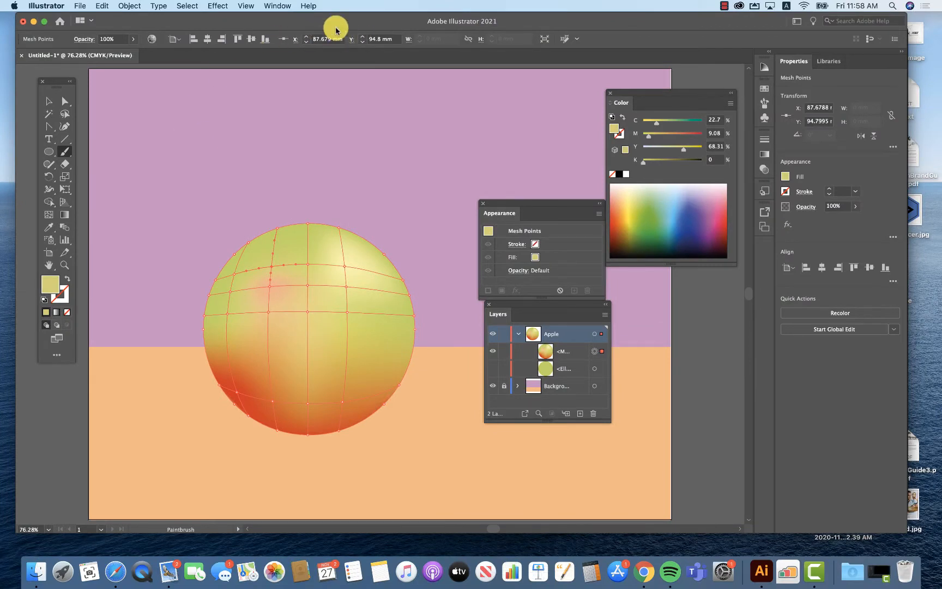
left_click(276, 5)
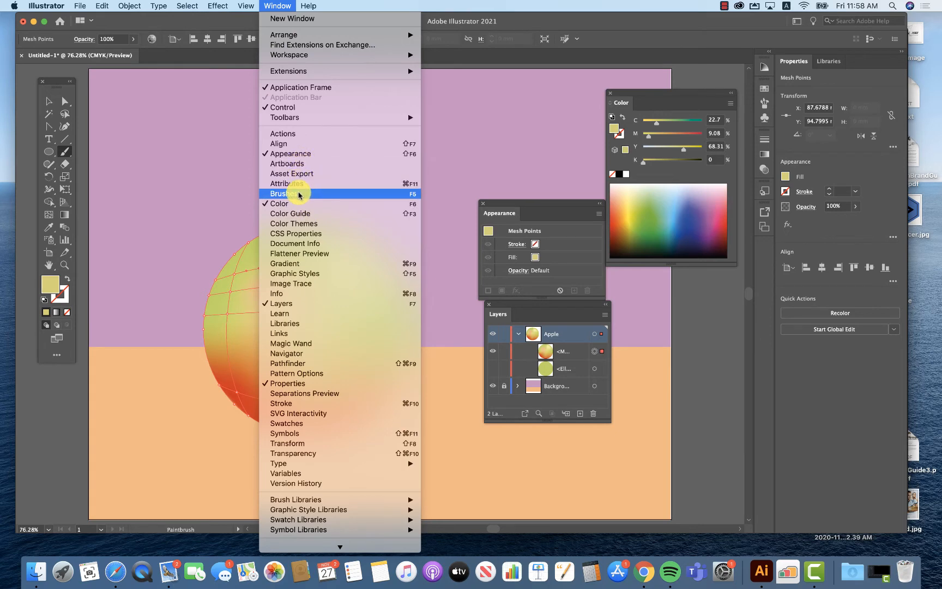
left_click(299, 195)
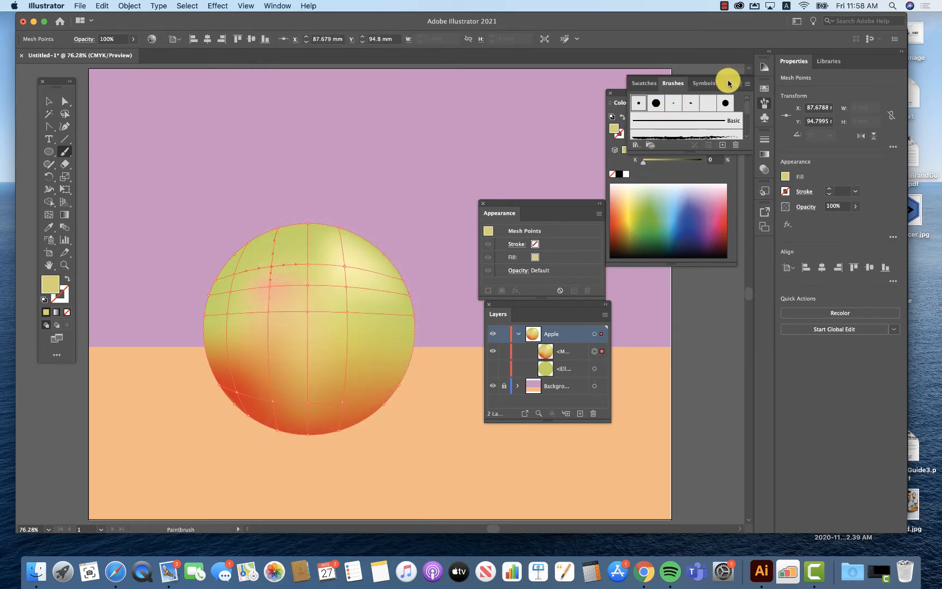
left_click_drag(682, 83, 373, 105)
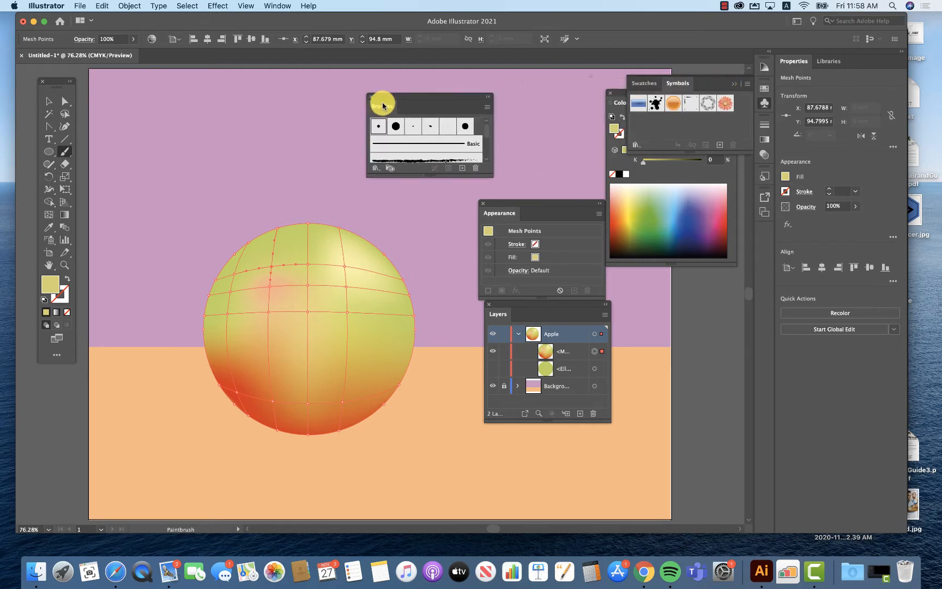
left_click(735, 86)
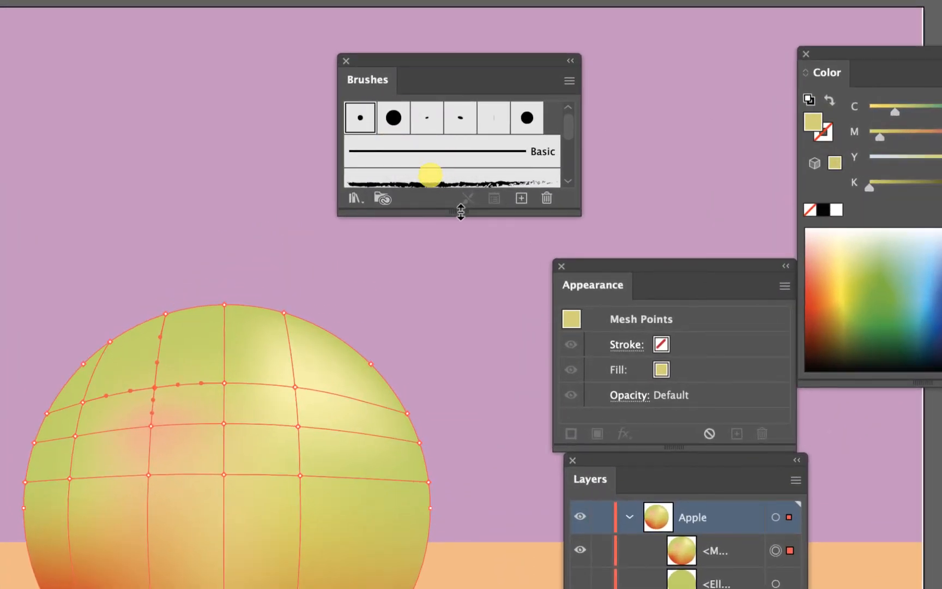
mouse_move(460, 211)
left_mouse_down()
mouse_move(449, 339)
mouse_move(475, 435)
mouse_move(473, 347)
left_mouse_up()
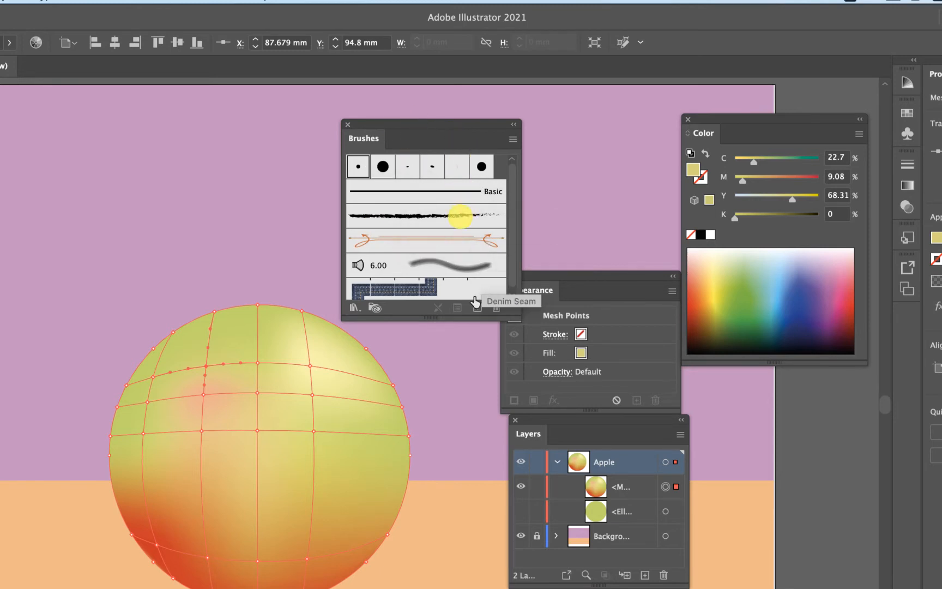
mouse_move(426, 319)
left_mouse_down()
mouse_move(431, 394)
mouse_move(432, 364)
left_mouse_up()
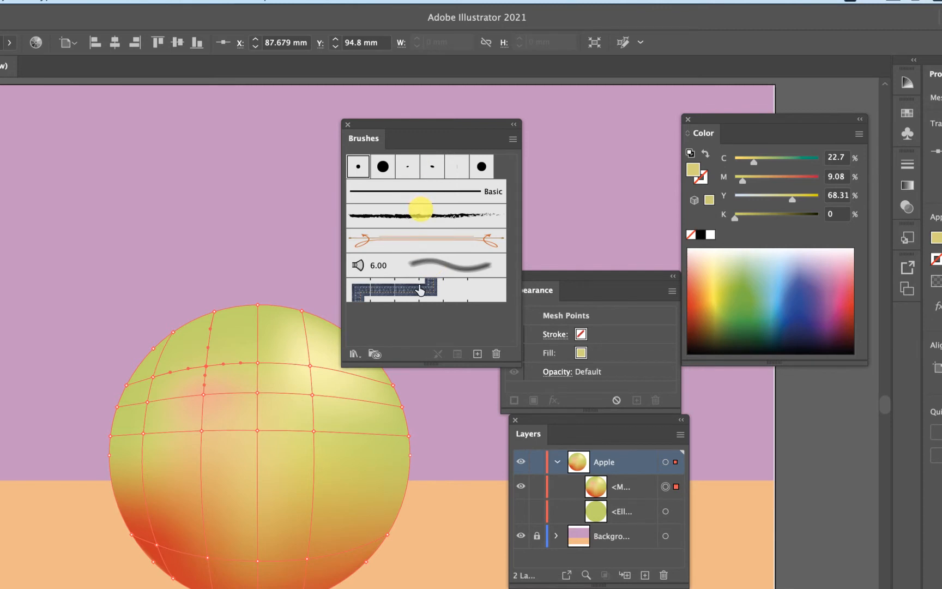
- Open the Artistic_Ink brush library and add two ink splatter scatter brushes from it to the document's brushes
left_click(355, 354)
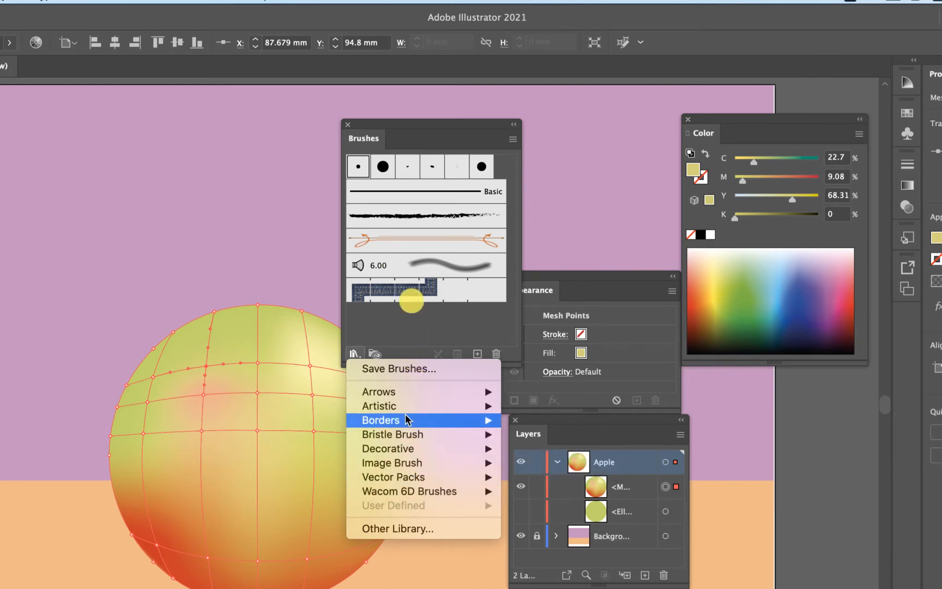
mouse_move(404, 408)
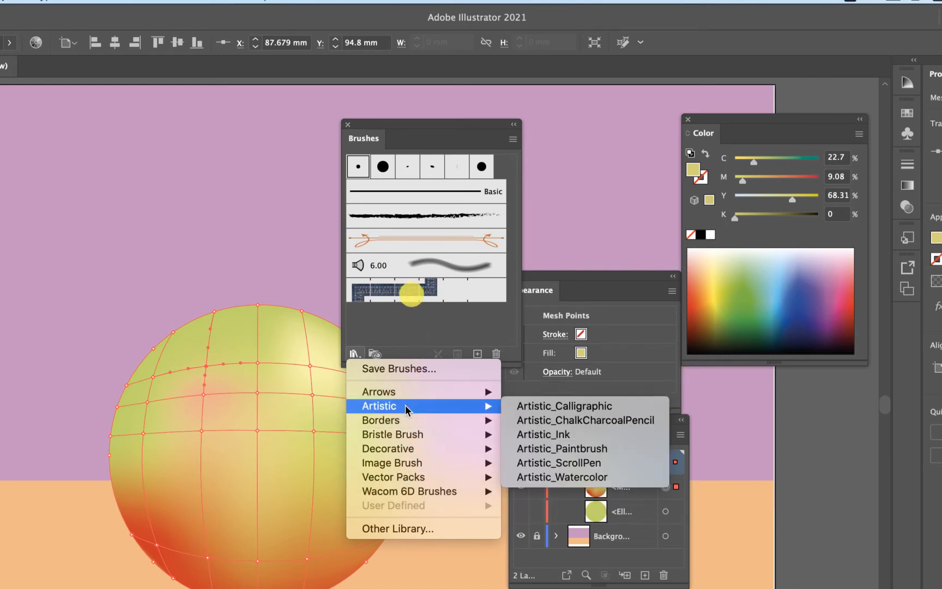
left_click(569, 435)
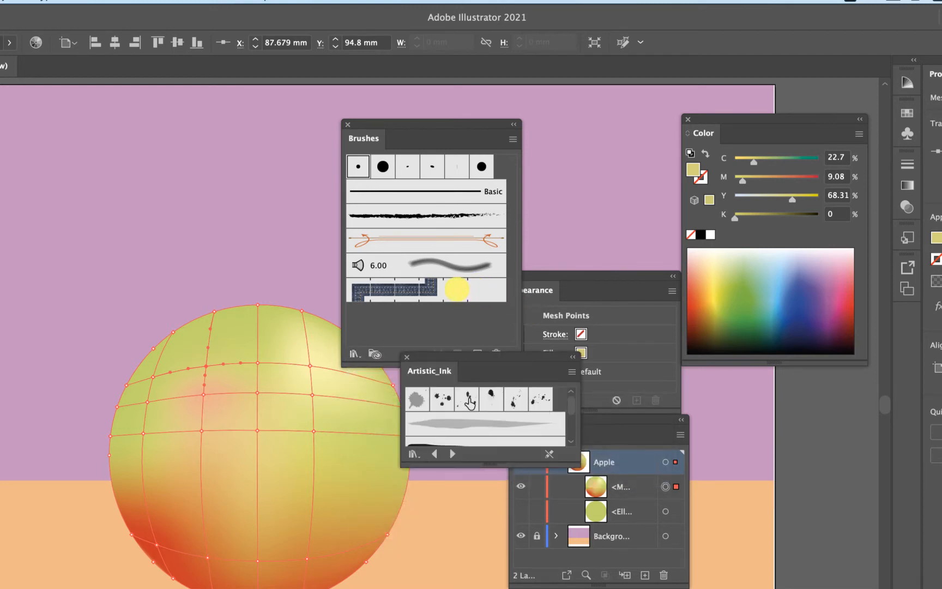
left_click(467, 402)
left_click(538, 401)
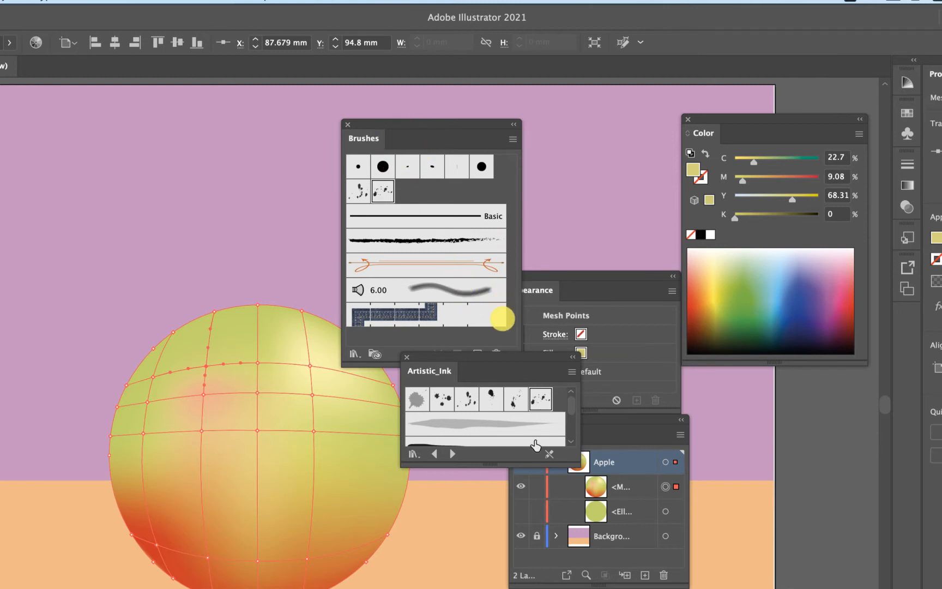
- Enlarge the Artistic_Ink library, add the Fire Ash brush and a coarser splatter art brush, and close the library
left_click_drag(505, 466, 498, 569)
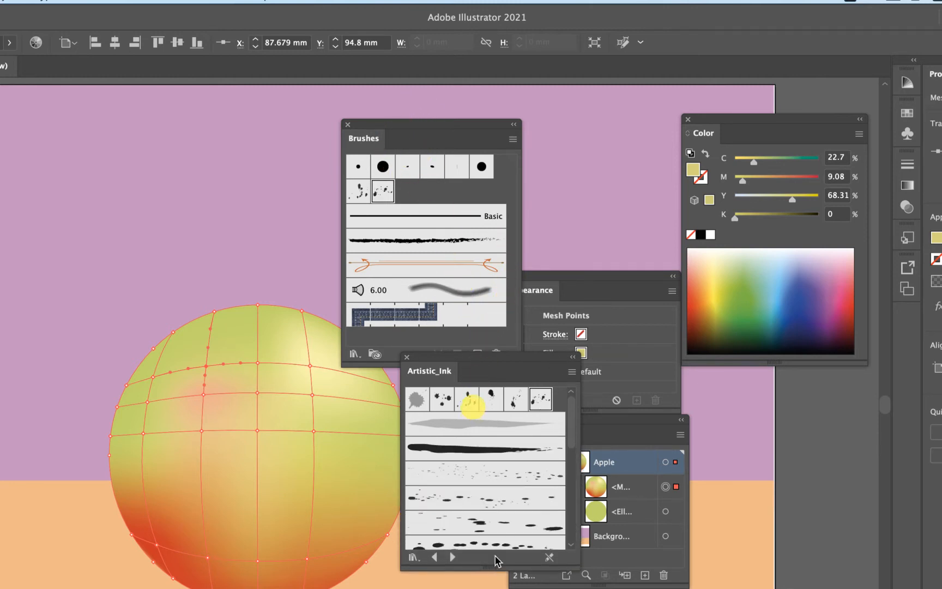
left_click(487, 475)
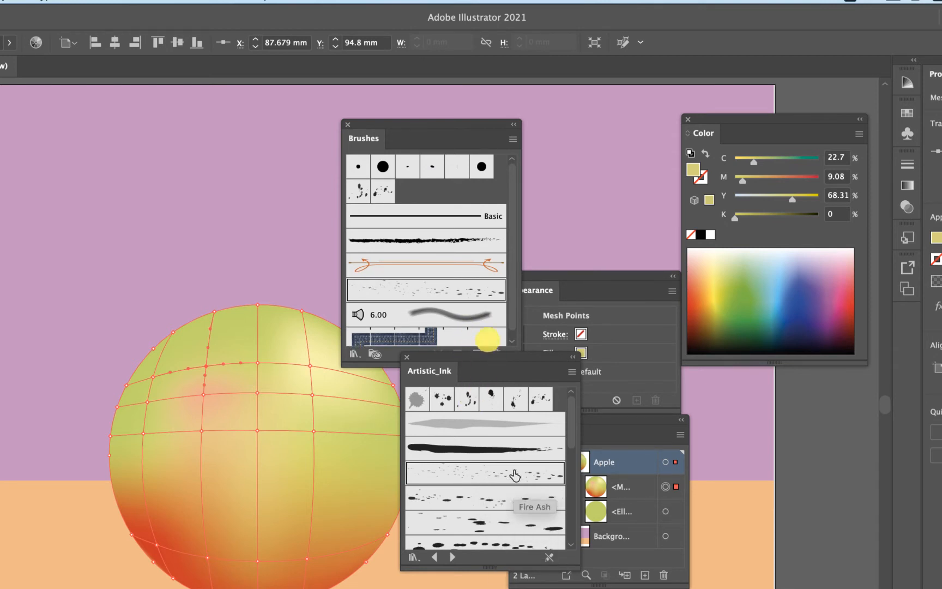
left_click(479, 531)
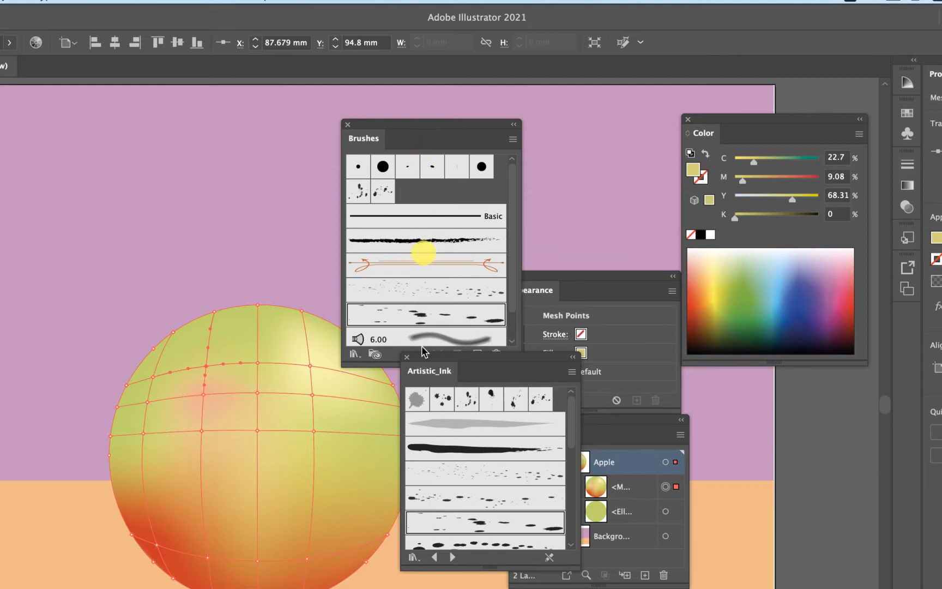
left_click(407, 358)
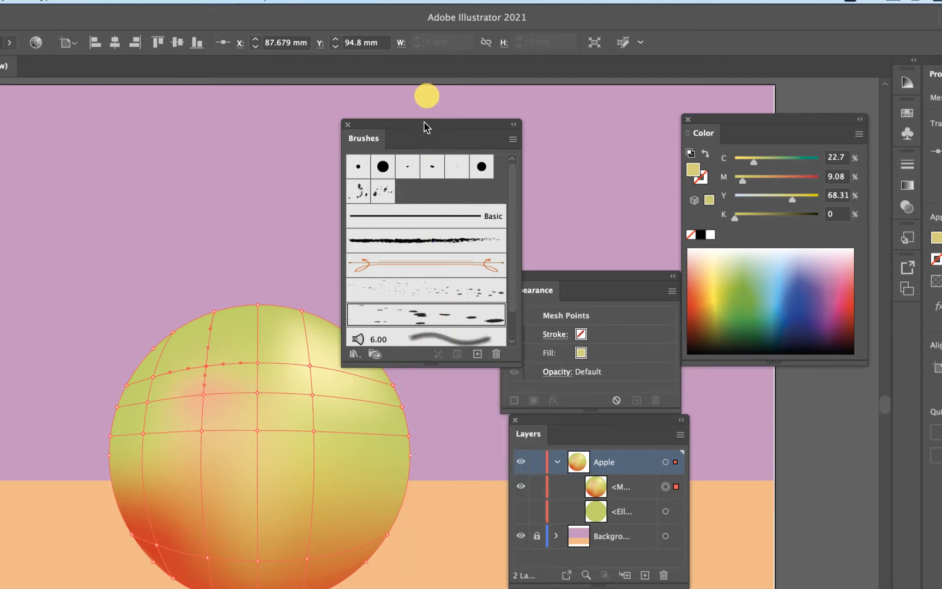
left_click_drag(397, 128, 414, 107)
- Review the Fire Ash art brush's options and leave them without making changes
left_click(439, 271)
double_click(439, 272)
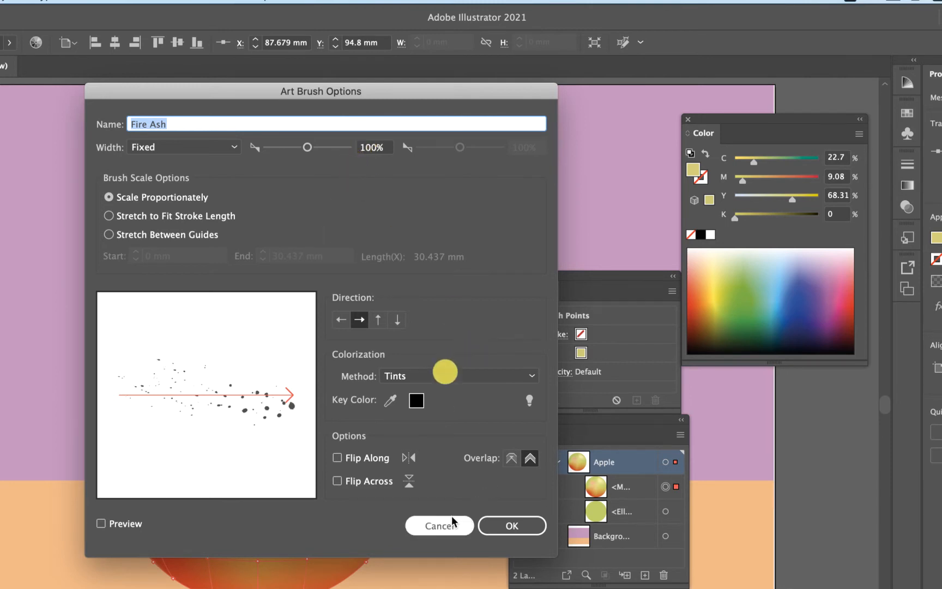
left_click(436, 528)
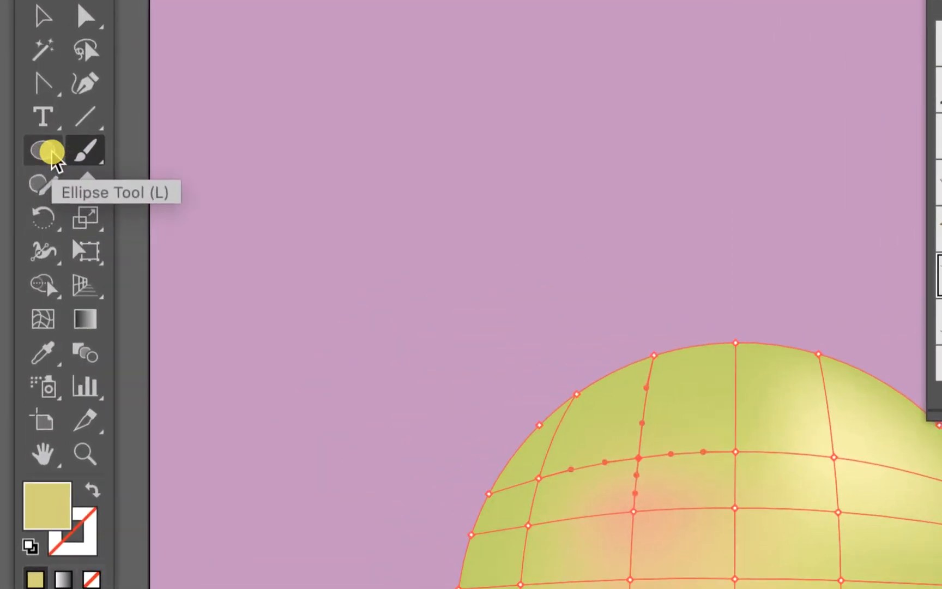
- Try the Paintbrush tool's fidelity at full Accurate and full Smooth, and return it to the middle mark
double_click(96, 151)
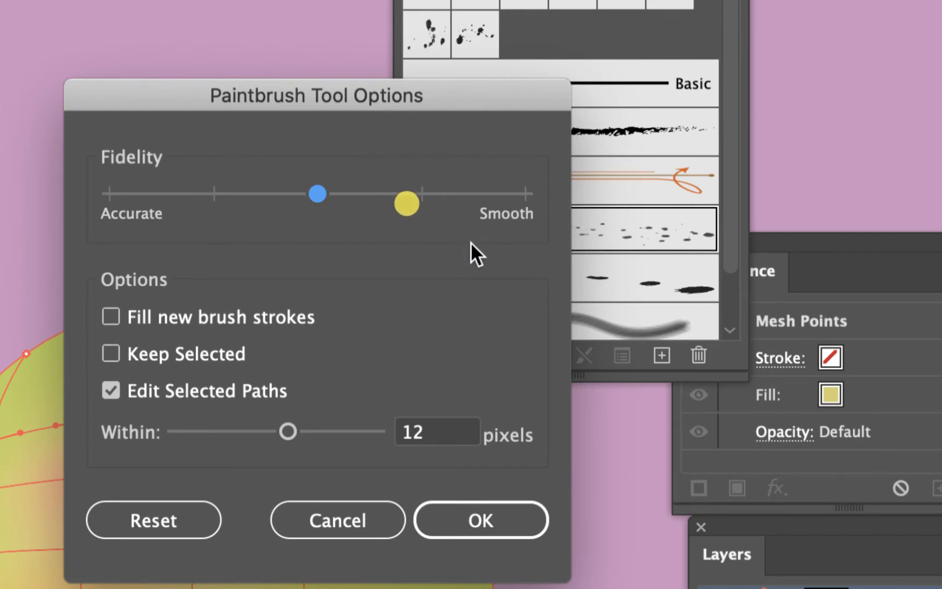
left_click_drag(317, 192, 155, 201)
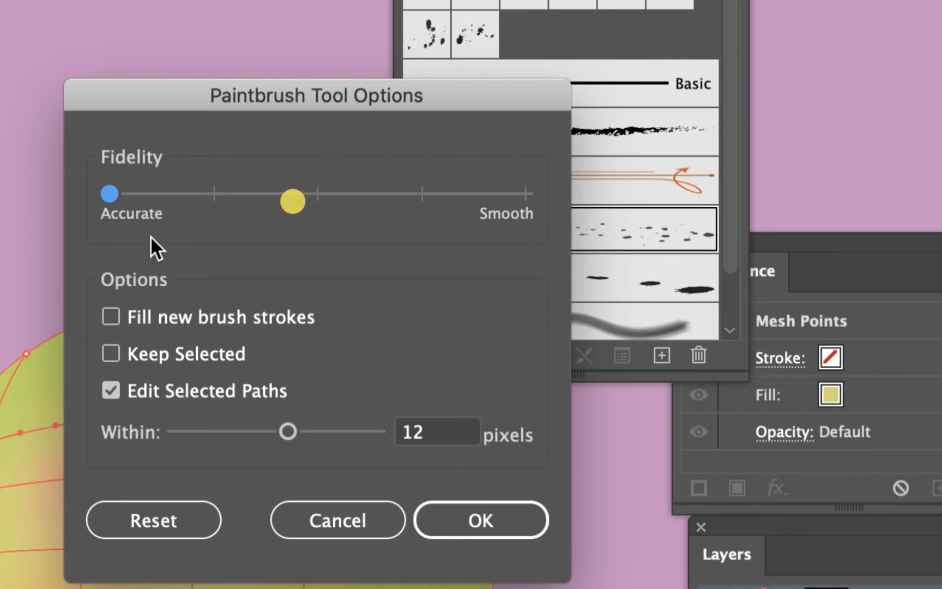
left_click_drag(110, 193, 518, 205)
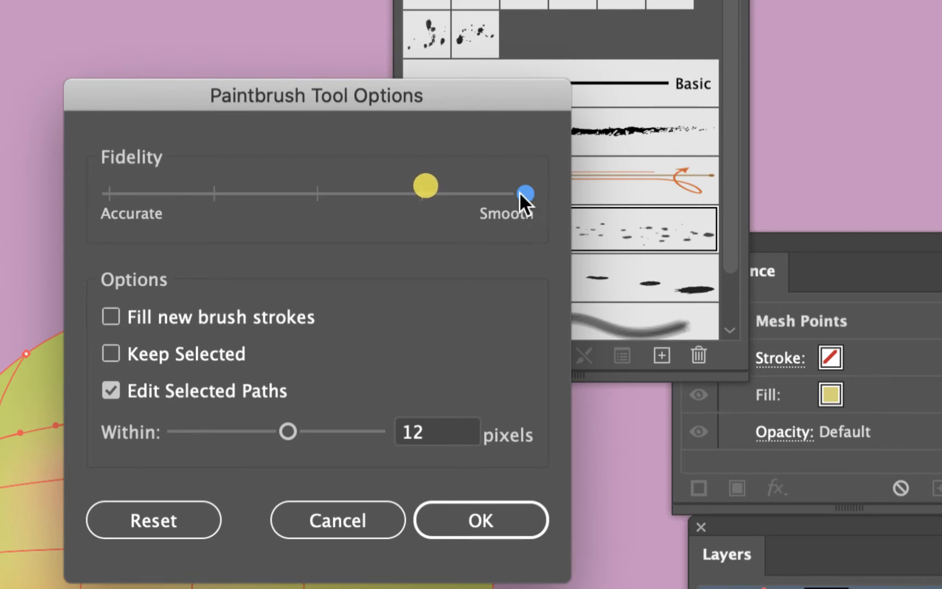
left_click_drag(519, 191, 320, 206)
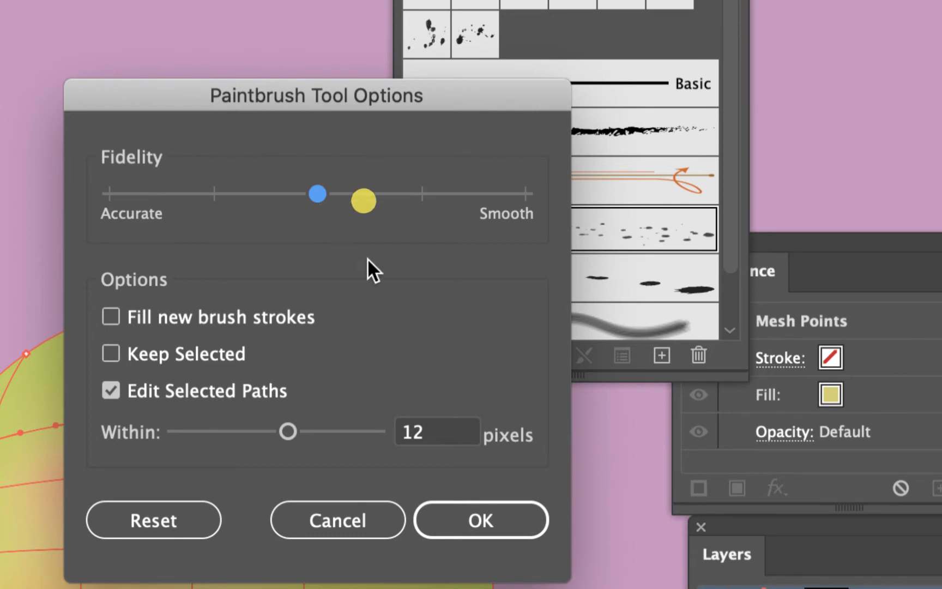
left_click(455, 515)
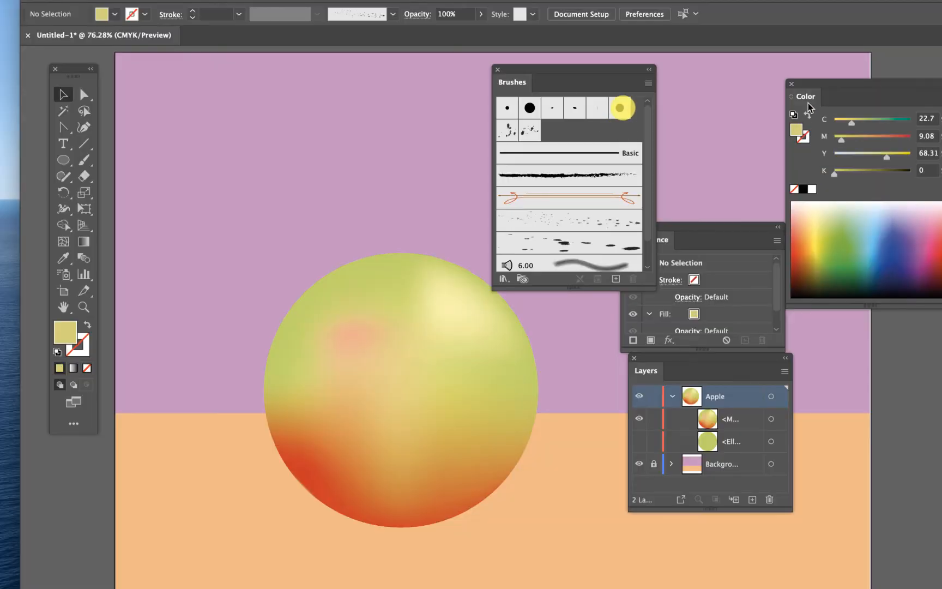
- Set no fill and a dark brown stroke, choose the Fire Ash brush scaled proportionately, and activate the Paintbrush
left_click(808, 114)
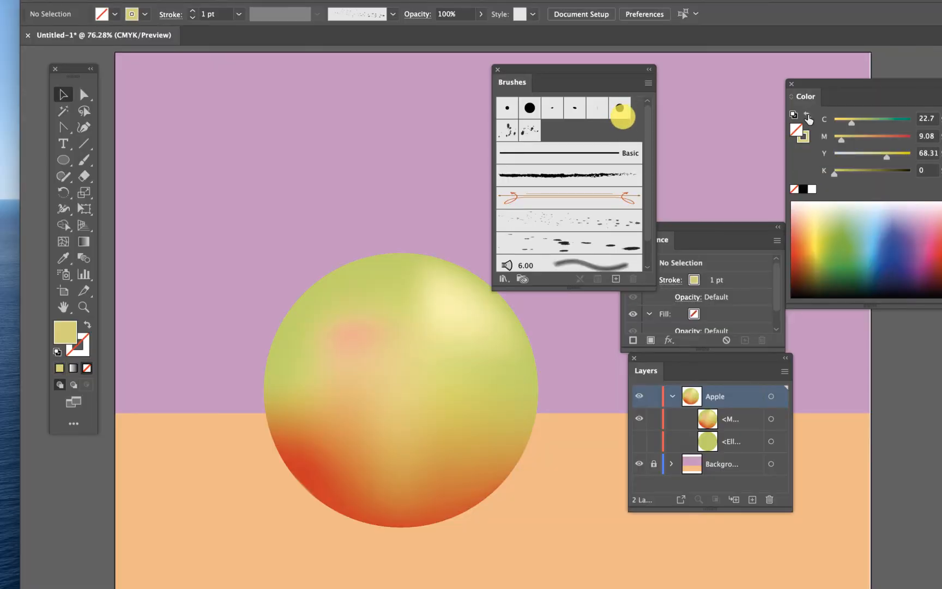
left_click(811, 279)
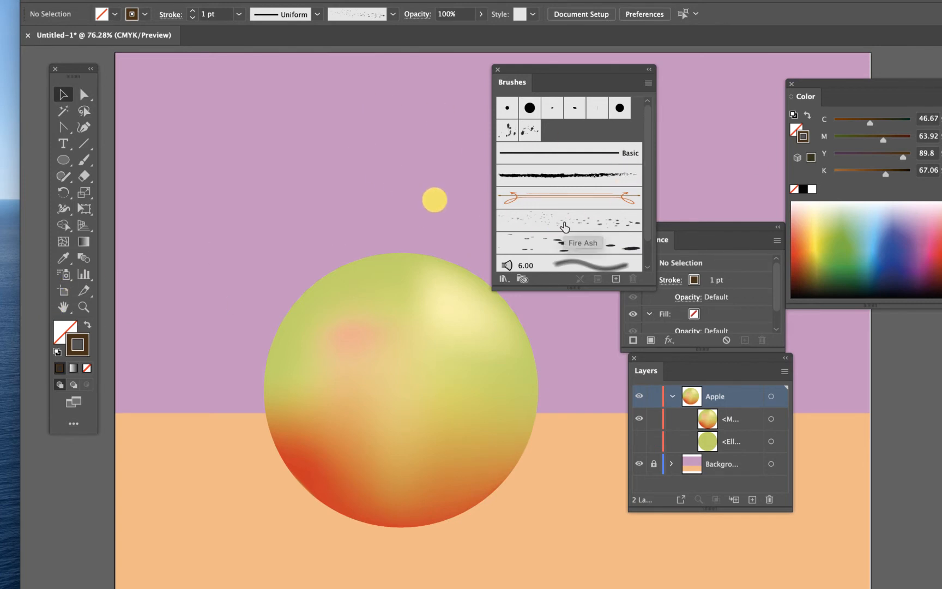
double_click(565, 223)
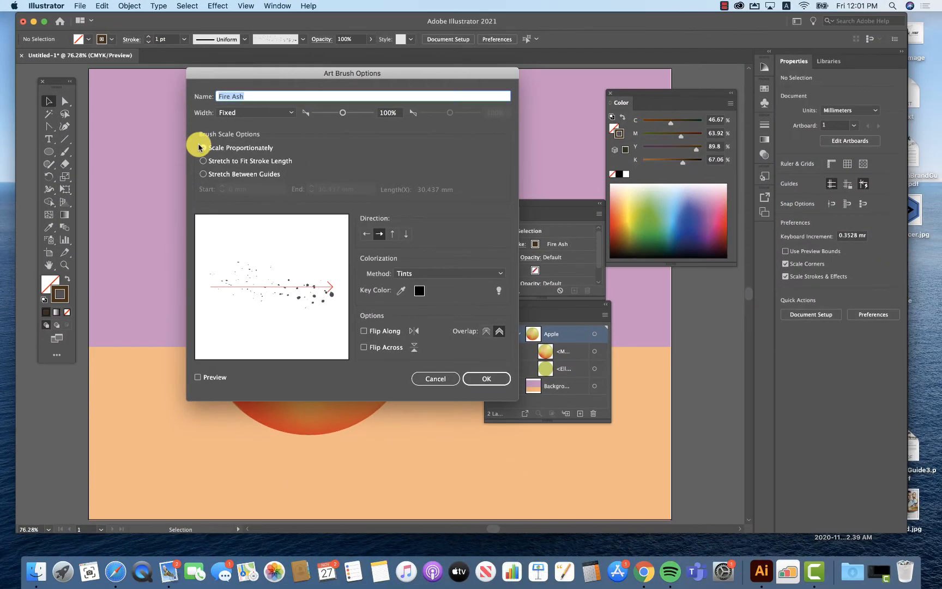
left_click(496, 380)
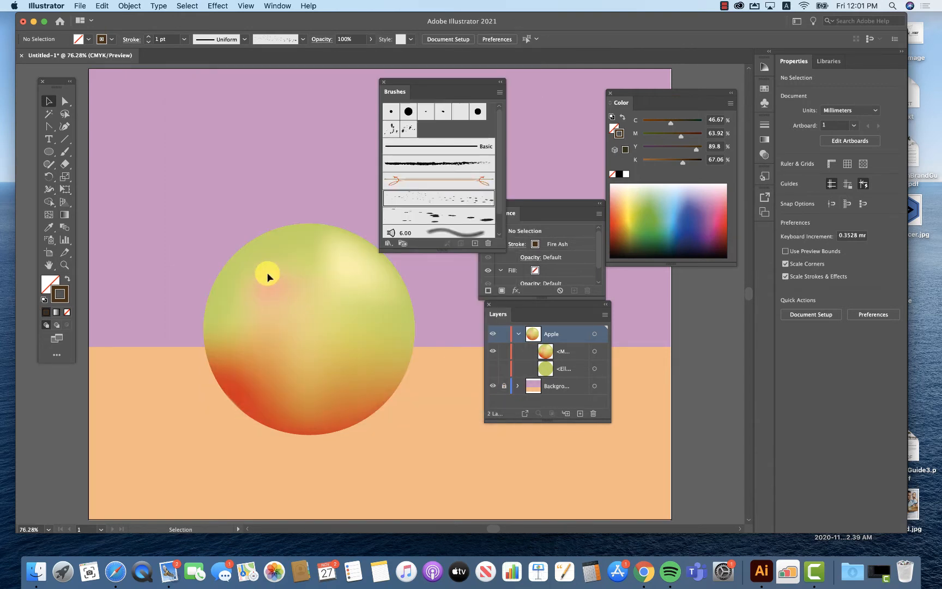
left_click(64, 153)
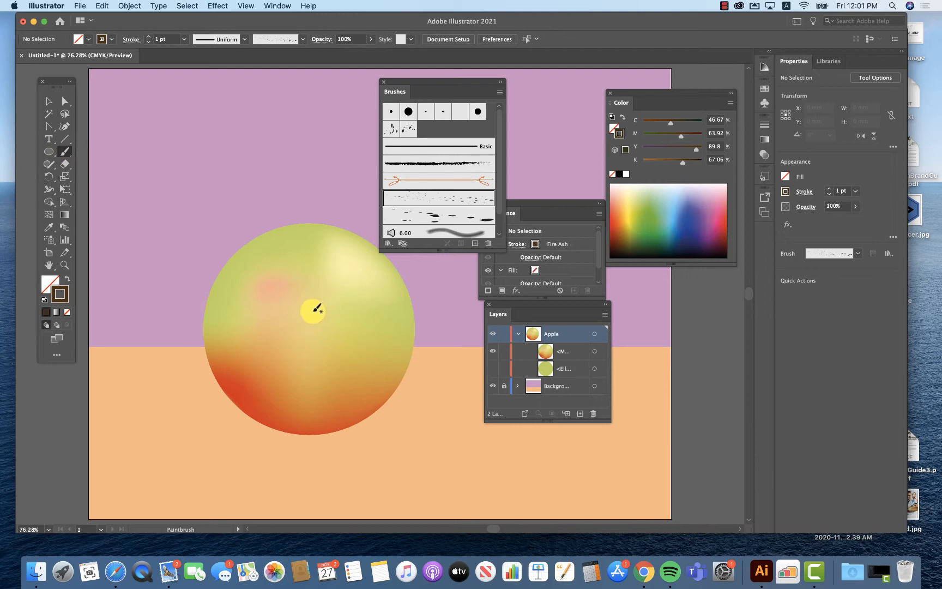
- Paint two trial Fire Ash strokes diagonally across the apple, one long and one short, and remove both
left_click_drag(252, 361, 385, 269)
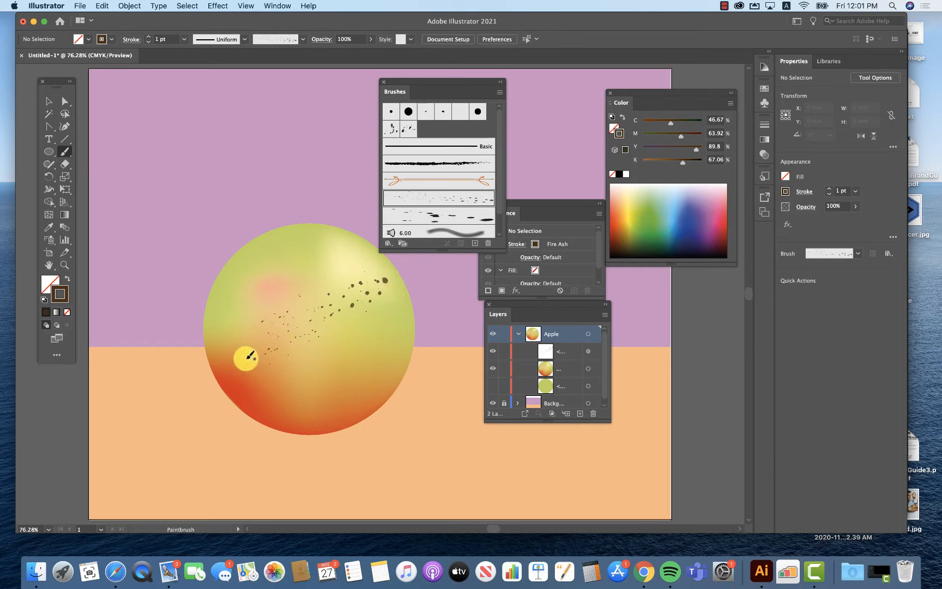
right_click(328, 291)
left_click(316, 287)
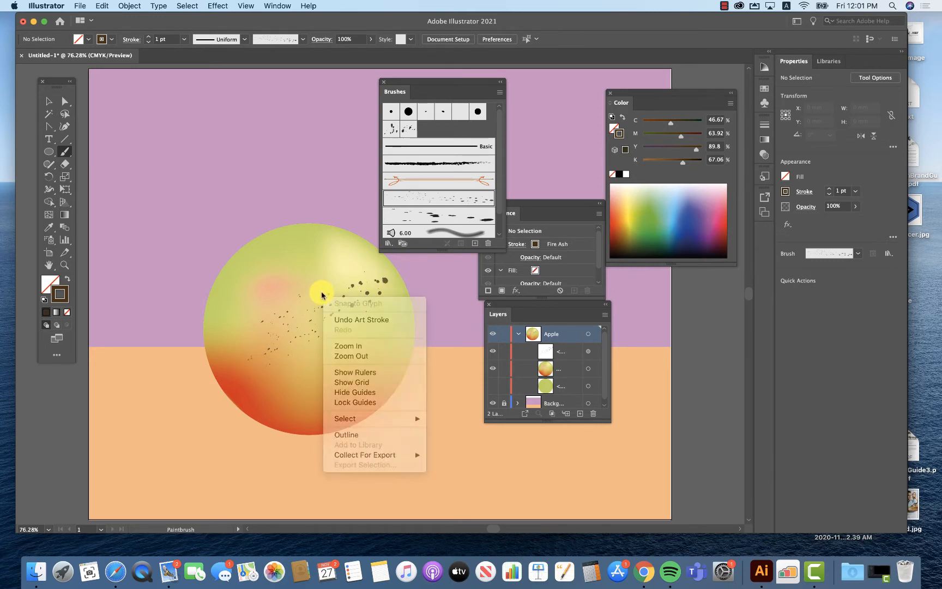
left_click_drag(359, 249, 359, 247)
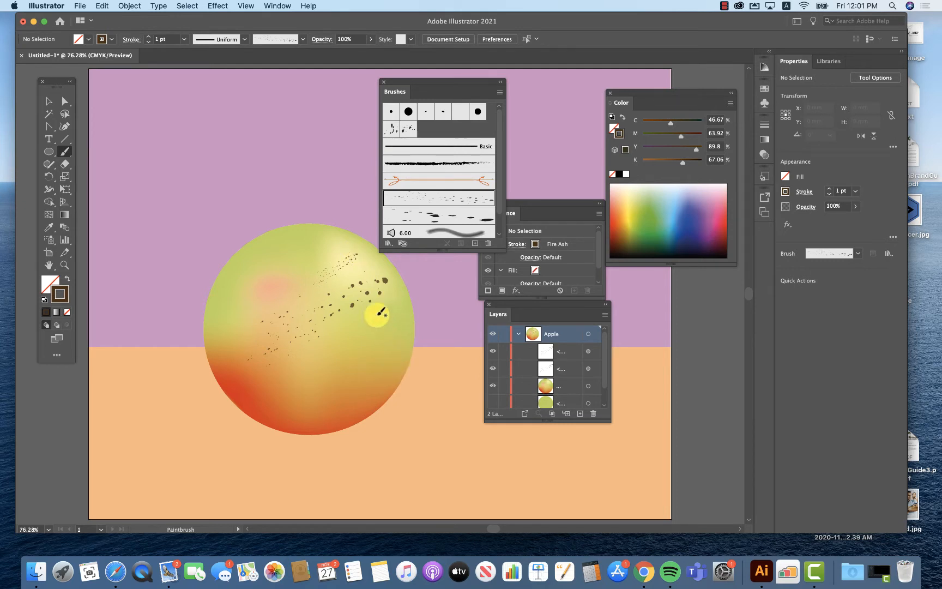
left_click(366, 297, "super")
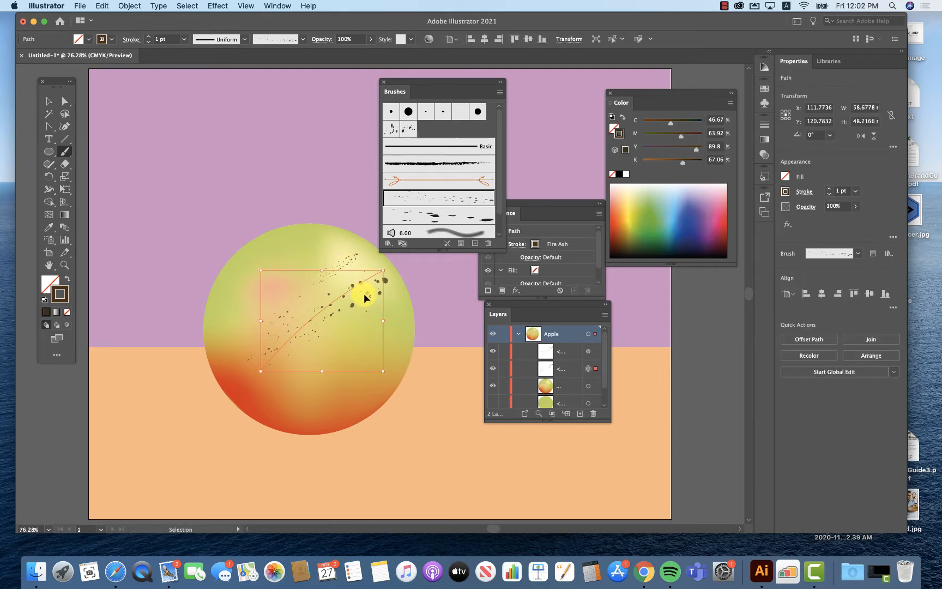
key("Delete")
key("super+z")
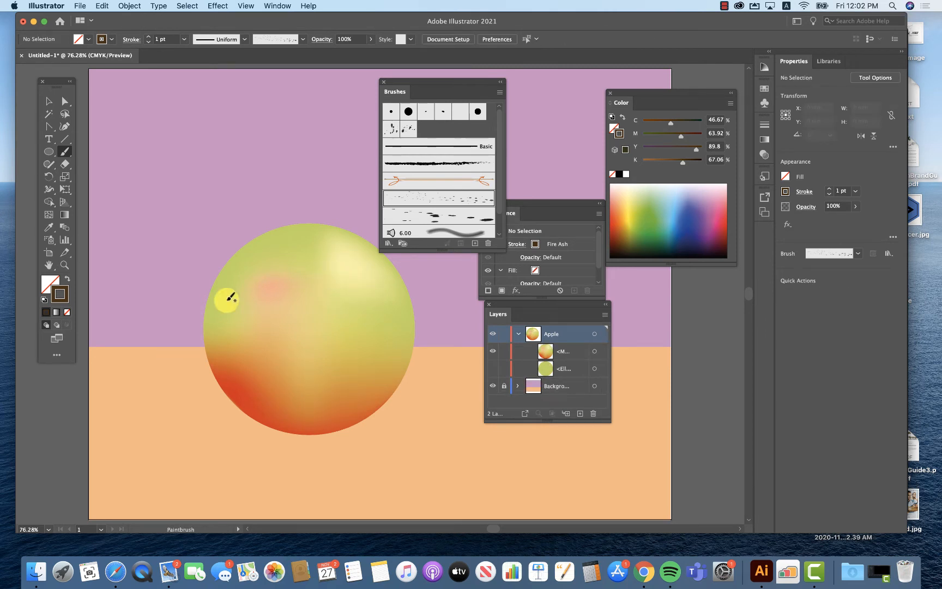
- Paint a near-vertical Fire Ash stroke about 22 mm long near the apple's left edge and select it
left_click_drag(224, 295, 220, 339)
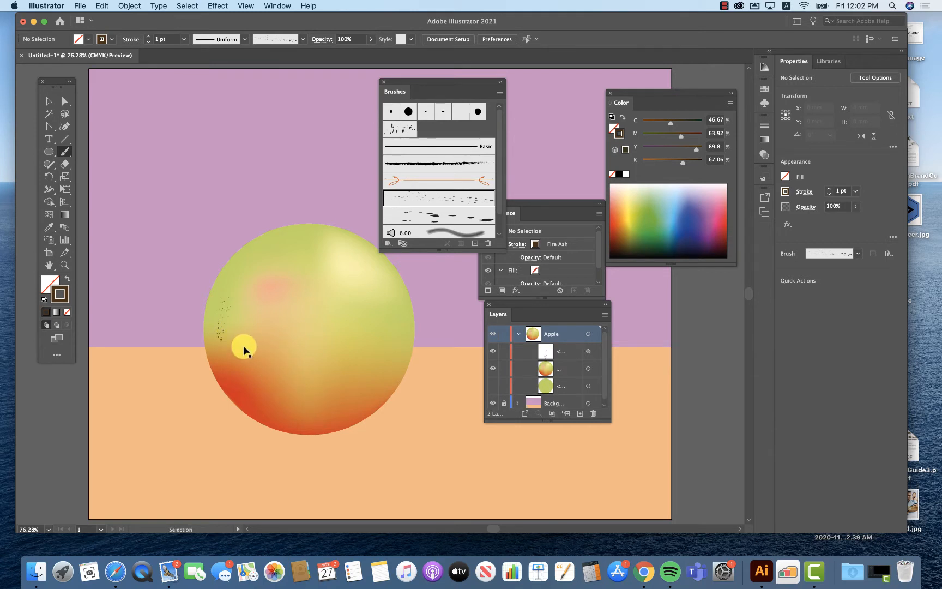
left_click(222, 328, "super")
key("super+space")
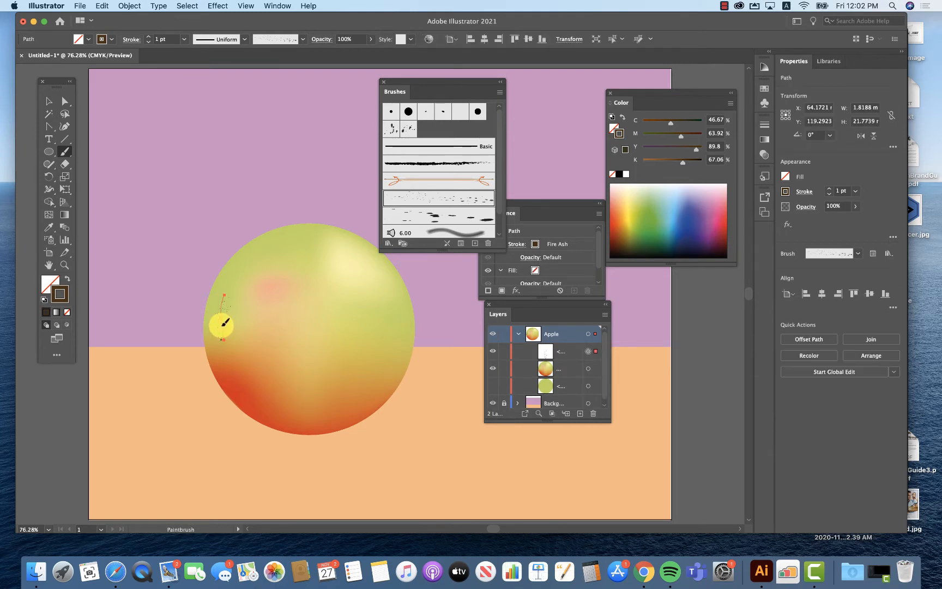
mouse_move(211, 305)
left_mouse_down()
mouse_move(290, 339)
mouse_move(387, 360)
left_mouse_up()
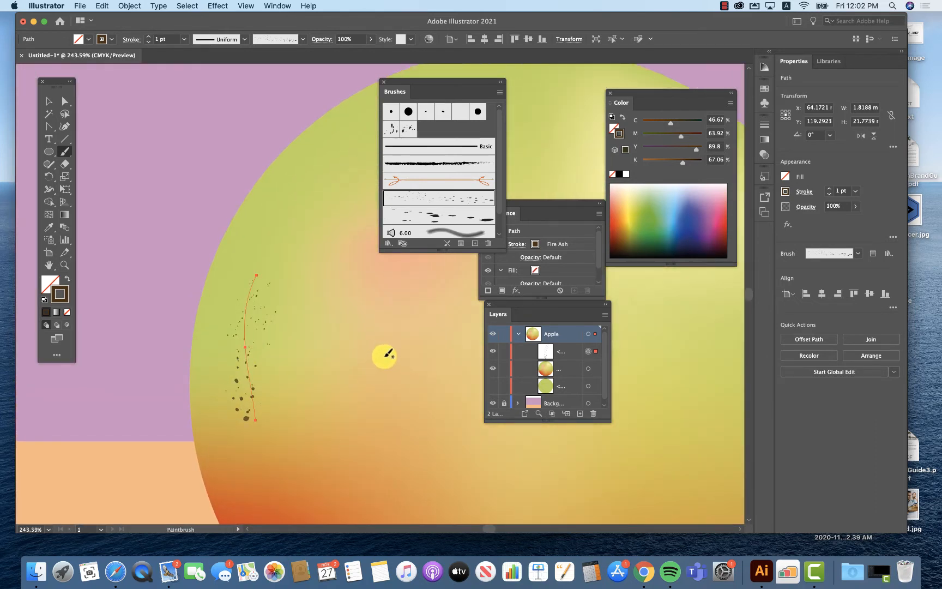
- Set the selected speckle stroke's overall blending mode to Multiply and its opacity to 29% in its appearance settings
left_click(558, 209)
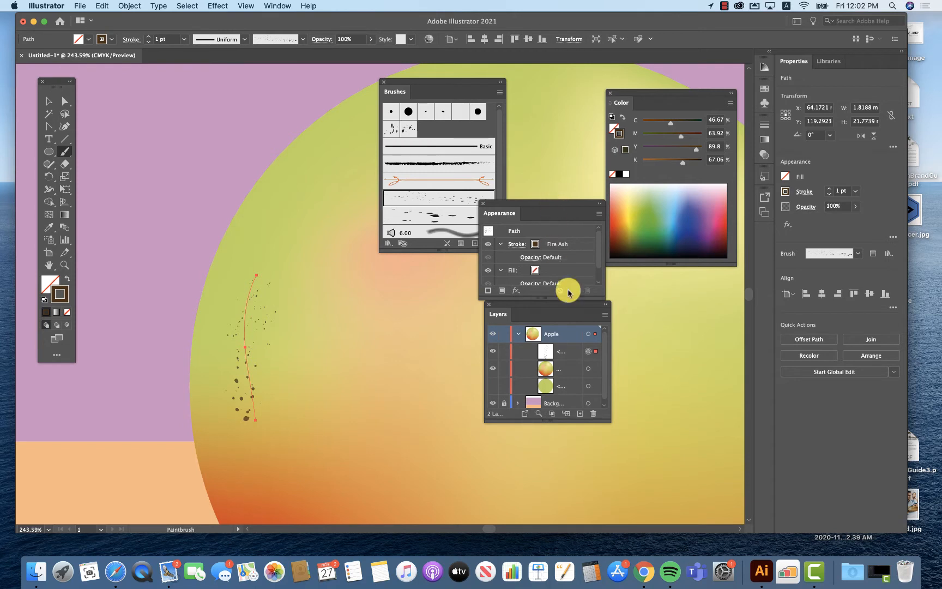
left_click_drag(550, 296, 553, 338)
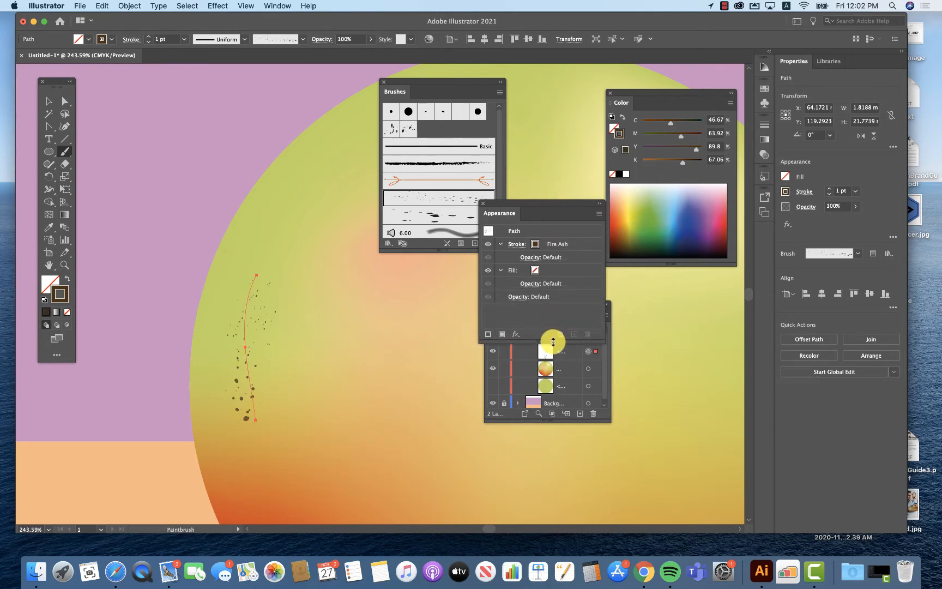
left_click(518, 301)
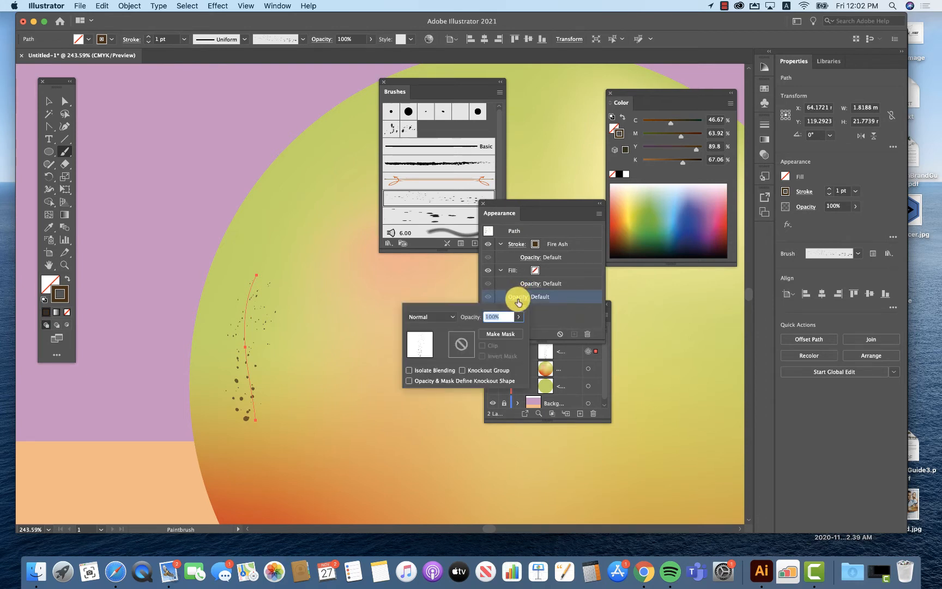
left_click(436, 317)
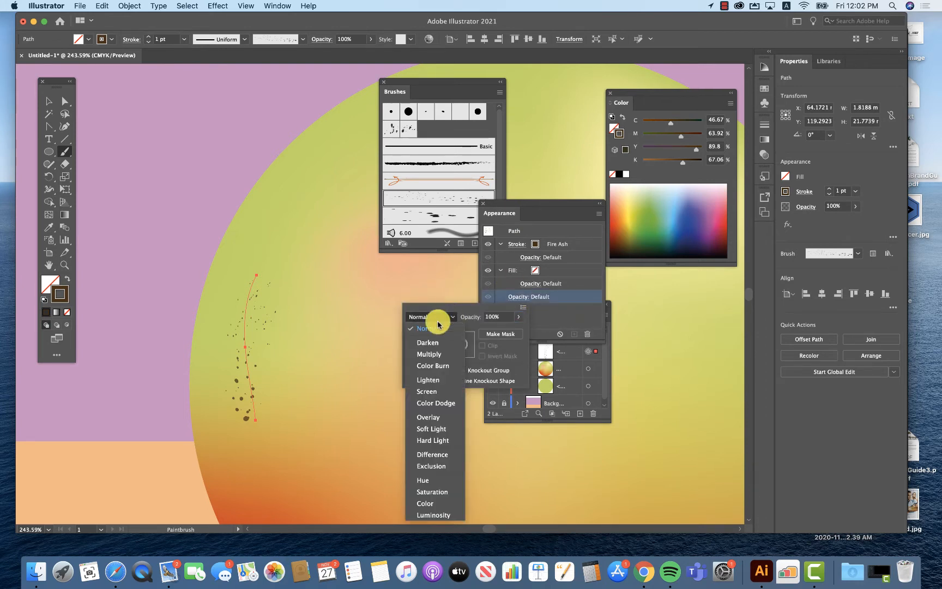
left_click(437, 361)
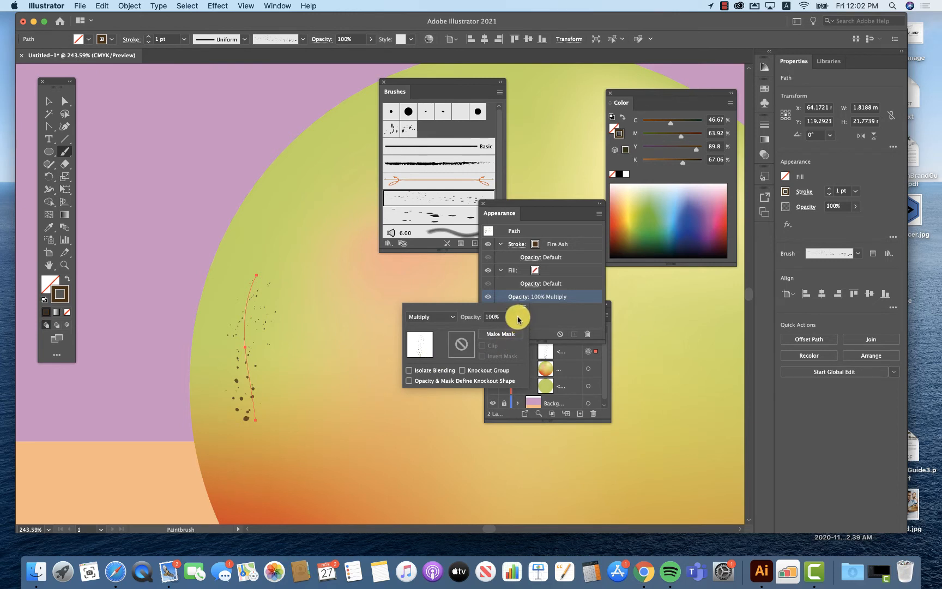
left_click_drag(518, 318, 489, 334)
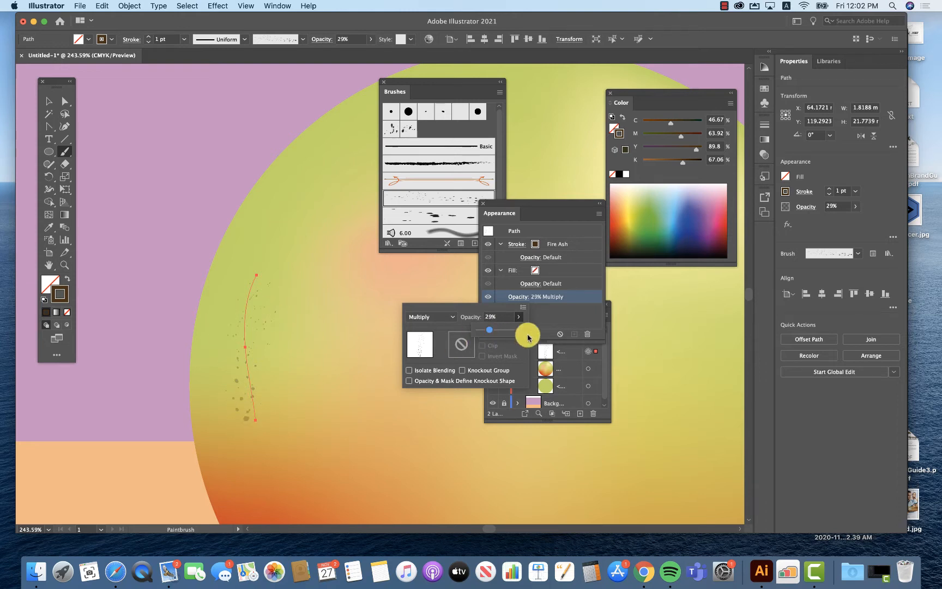
left_click(561, 312)
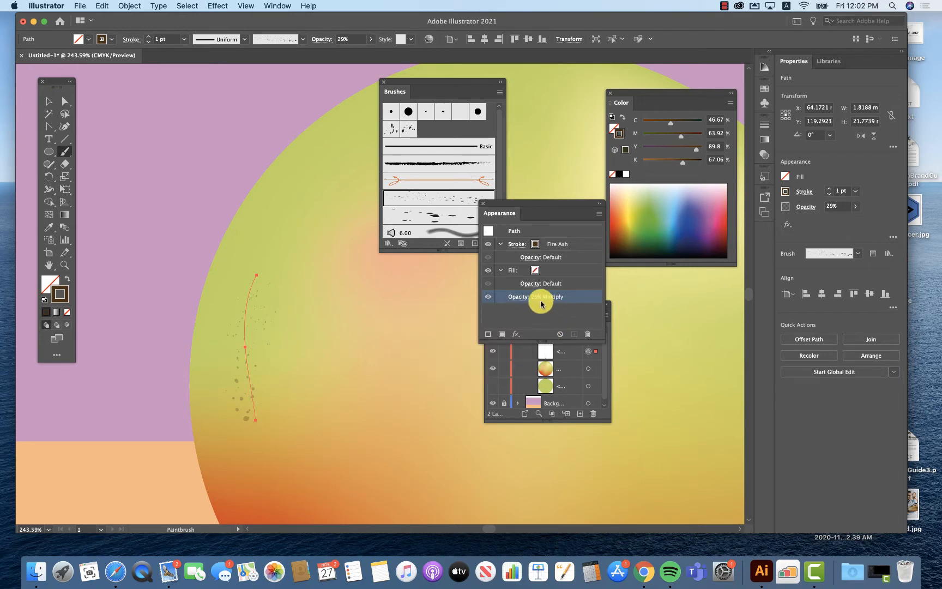
- Apply a Gaussian Blur effect with a radius of 2.579 pixels to the selected speckle stroke
left_click(517, 335)
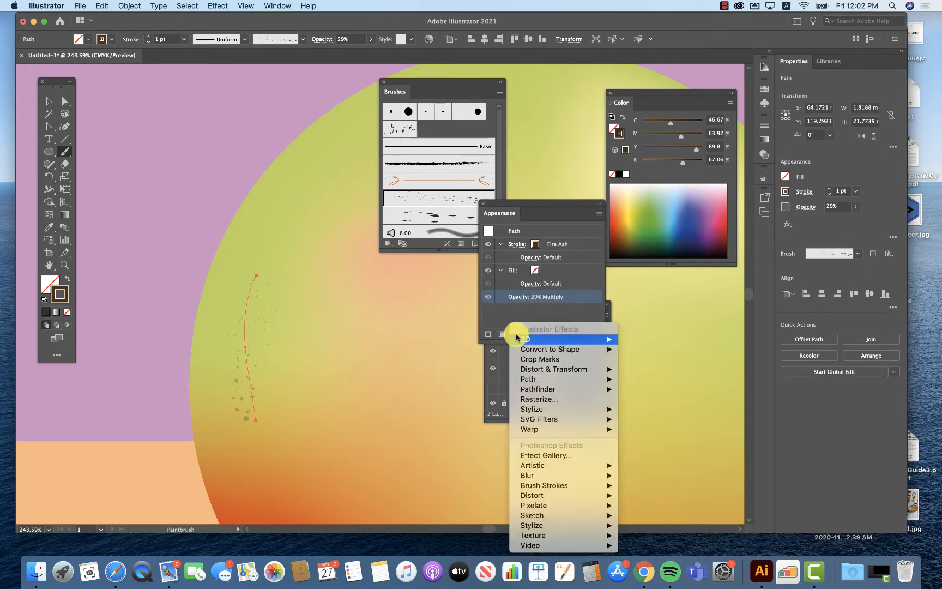
mouse_move(548, 507)
mouse_move(589, 475)
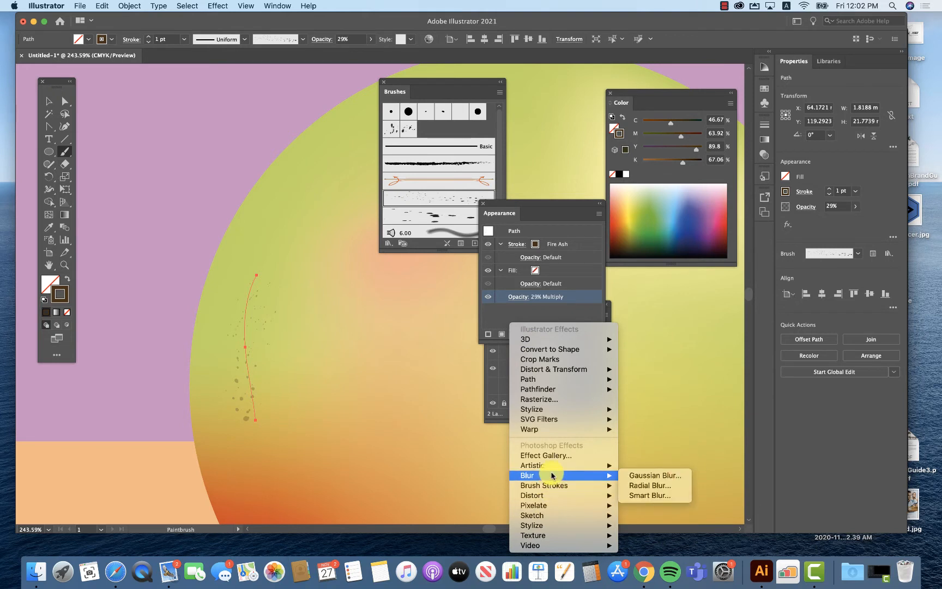
left_click(658, 476)
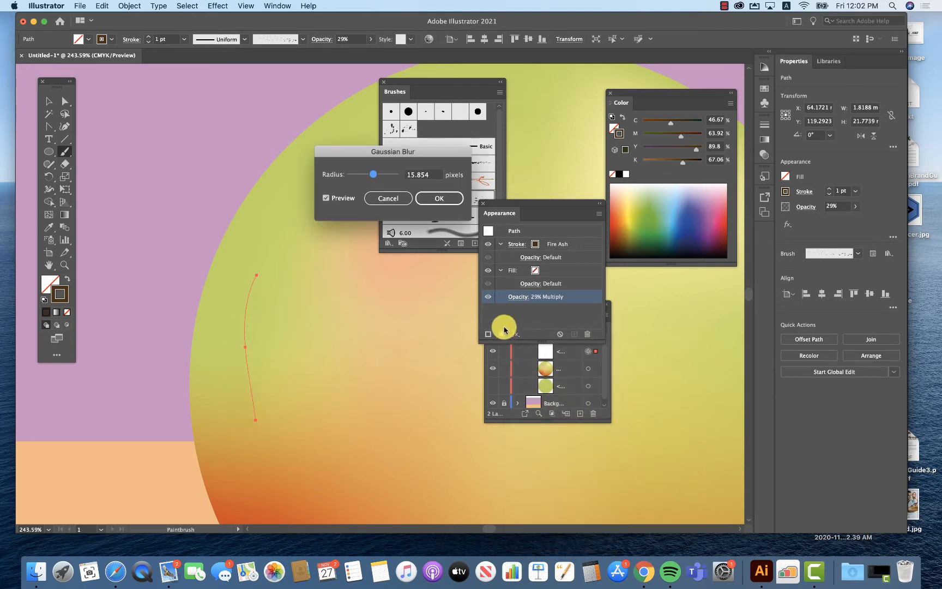
left_click_drag(374, 175, 357, 177)
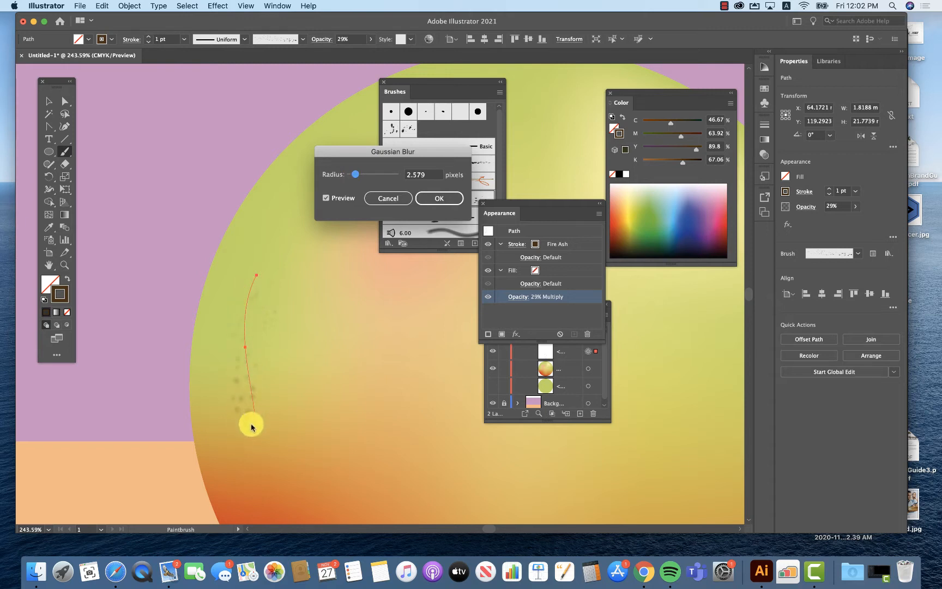
left_click(446, 201)
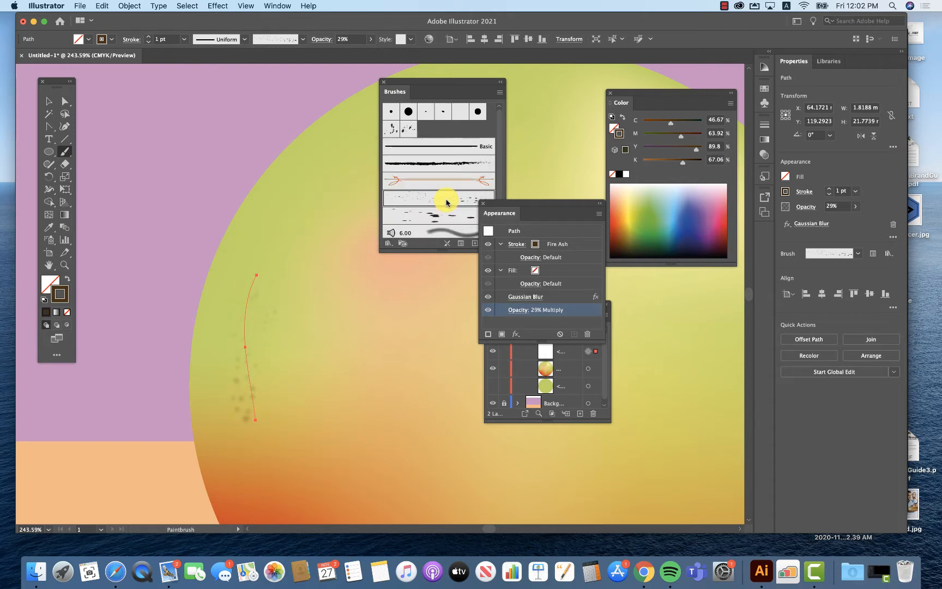
- Copy the blurred speckle stroke toward the apple's middle and reshape the copy into a longer S-curve by moving its end anchor points and handles
left_click(49, 101)
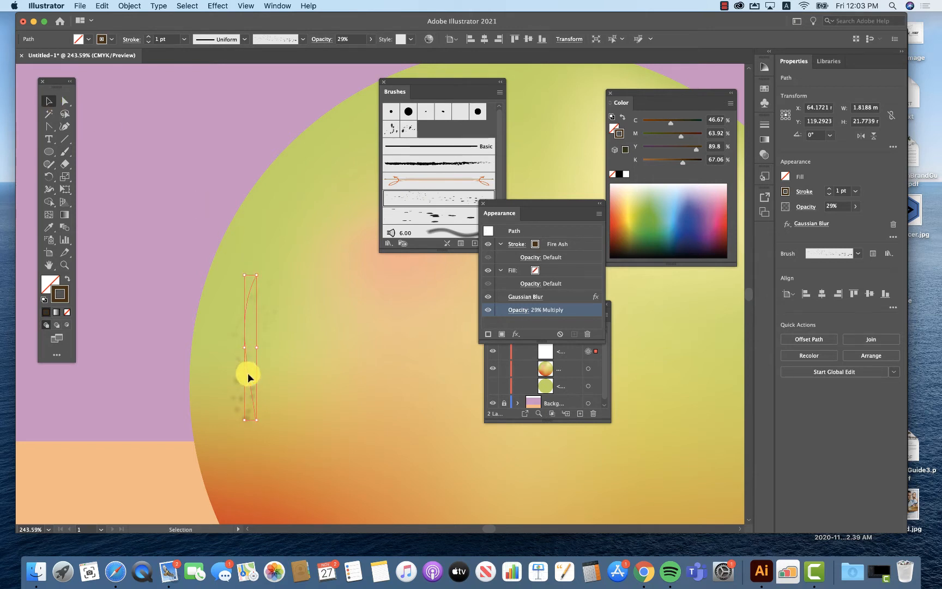
left_click_drag(248, 376, 322, 439)
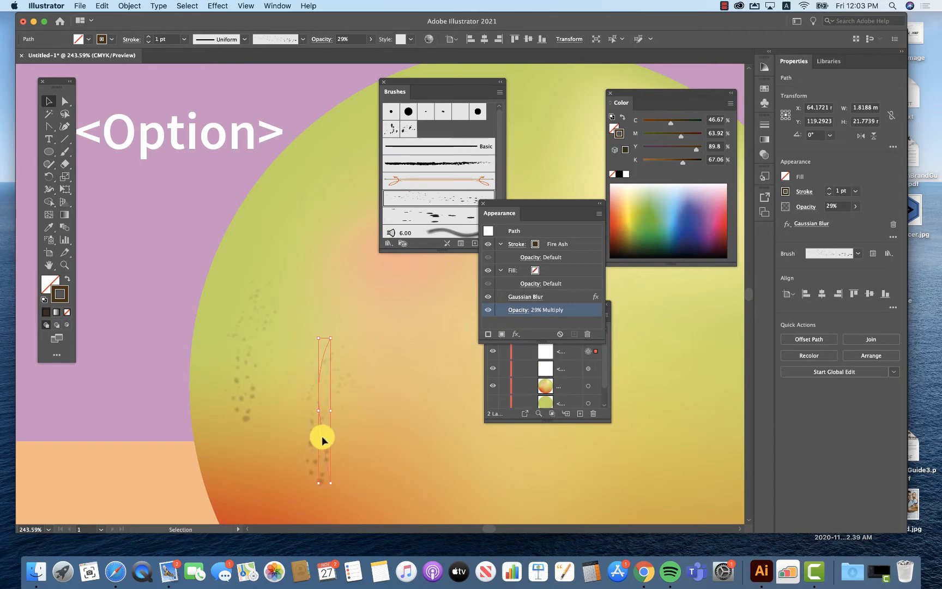
left_click(66, 101)
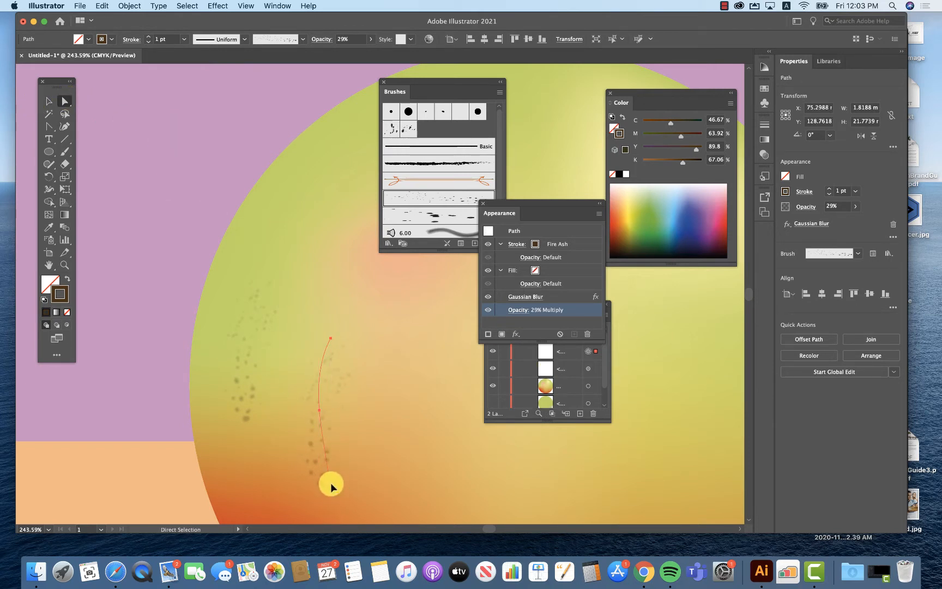
left_click_drag(331, 485, 452, 521)
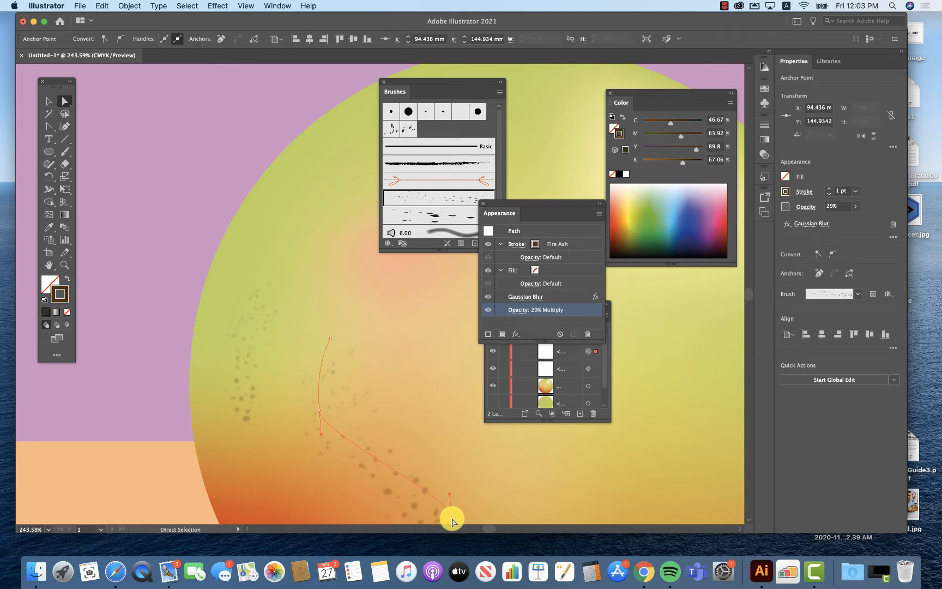
left_click(320, 410)
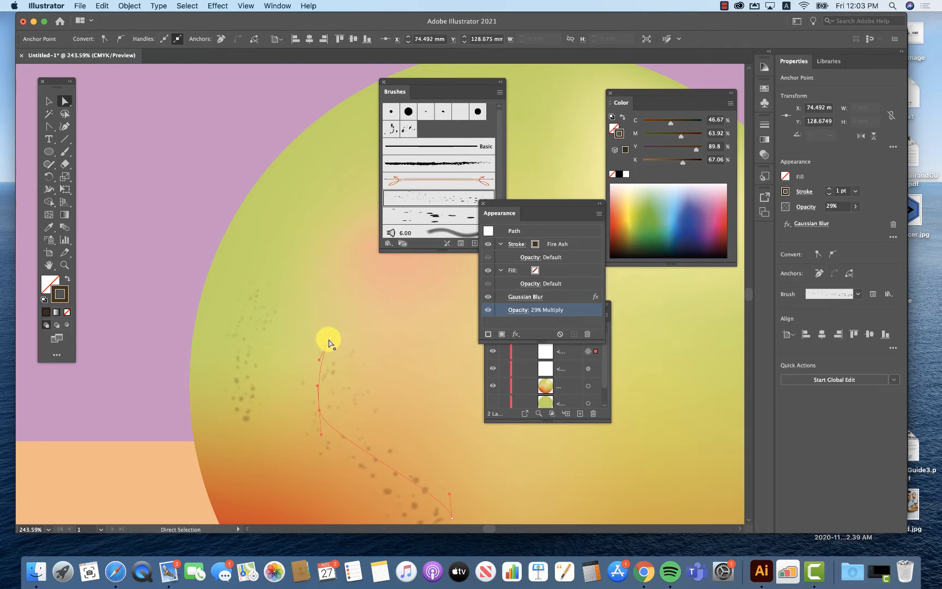
mouse_move(329, 340)
left_mouse_down()
mouse_move(337, 309)
mouse_move(357, 295)
mouse_move(344, 314)
mouse_move(319, 279)
mouse_move(284, 275)
left_mouse_up()
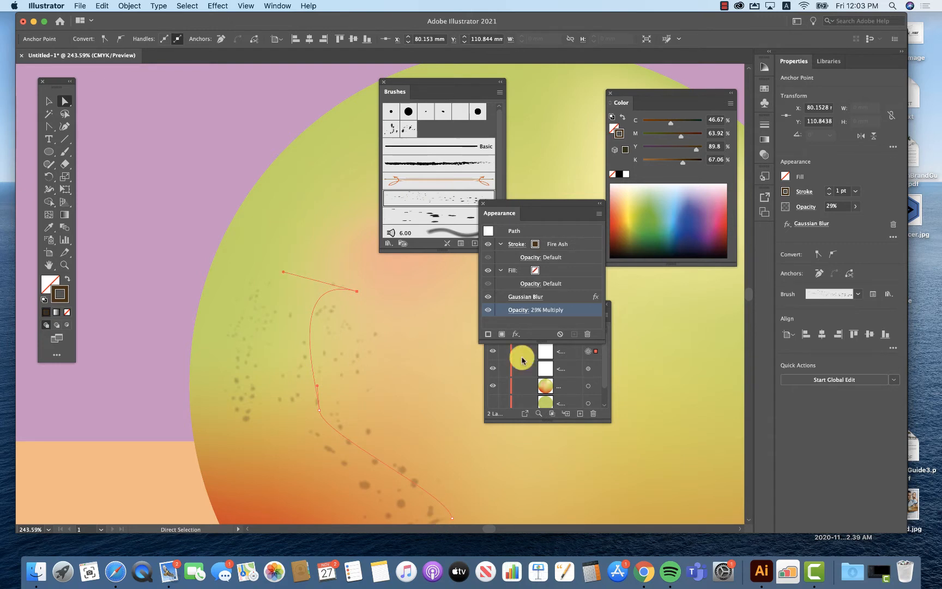
- Try the Screen, Overlay and Hard Light blending modes on the copied speckle stroke, settle on Color Dodge, and deselect it
left_click(516, 309)
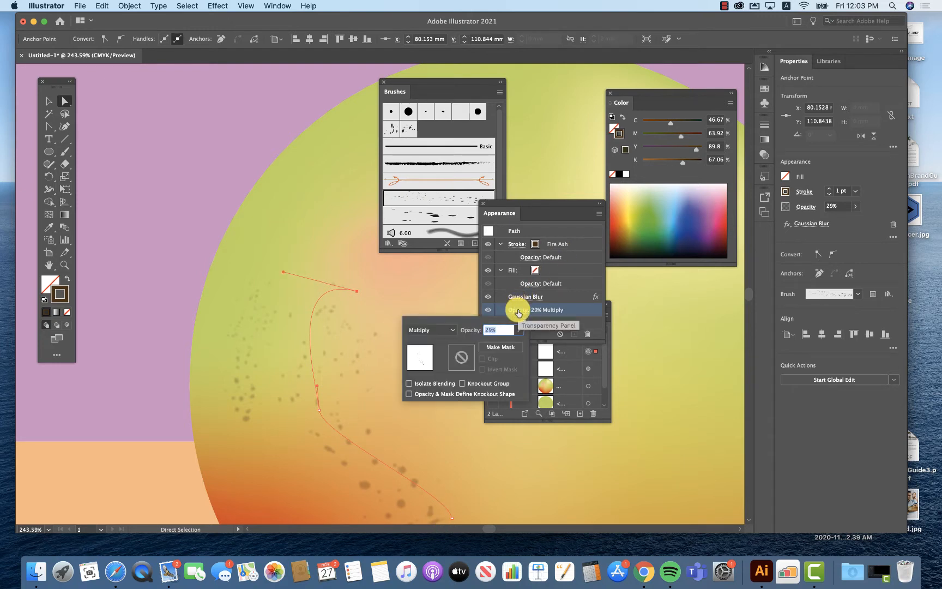
left_click(451, 332)
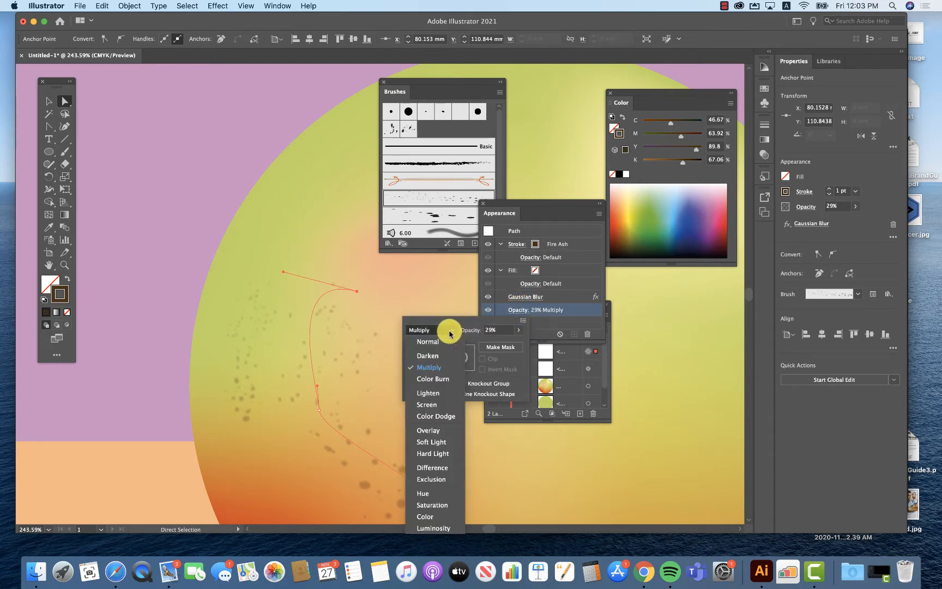
left_click(437, 406)
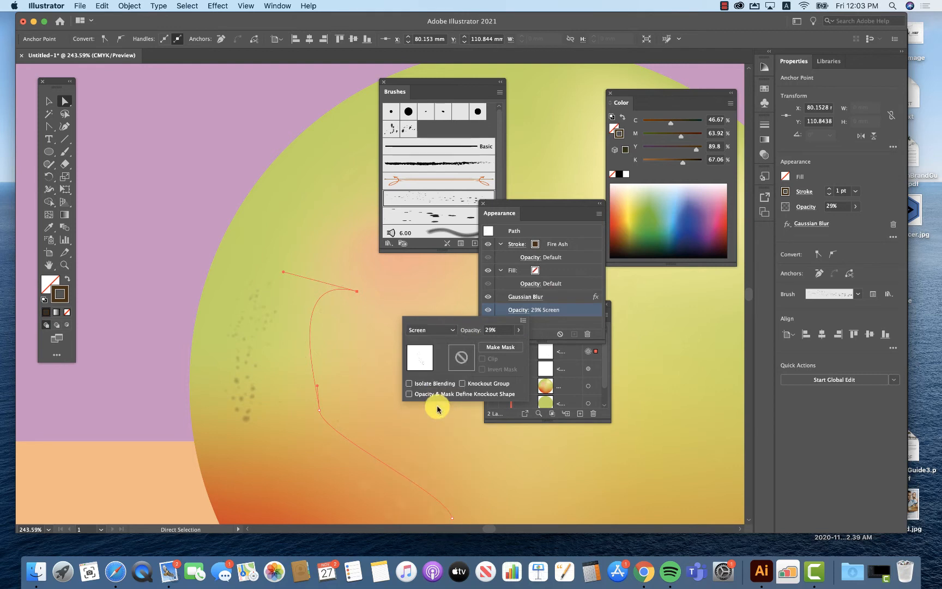
left_click(451, 330)
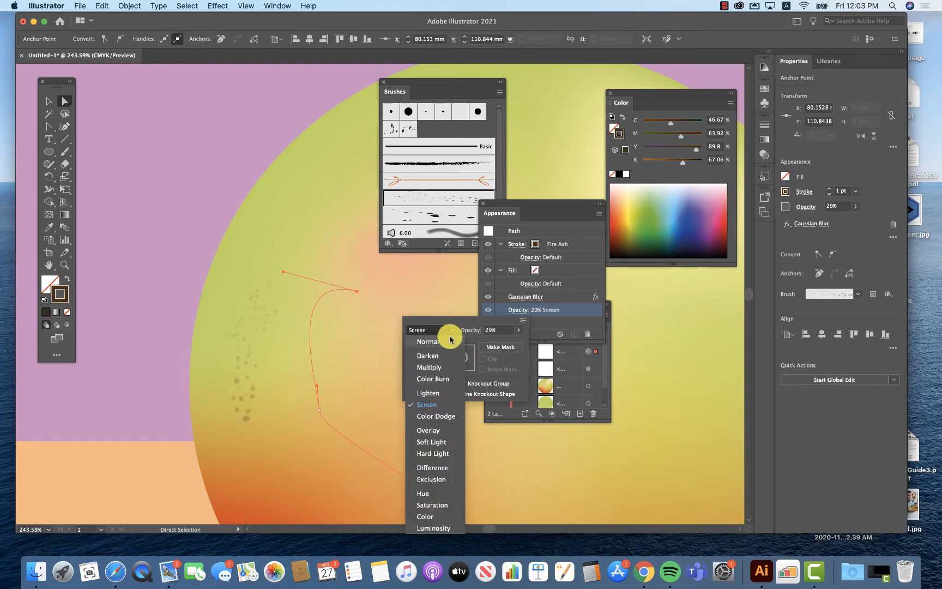
left_click(431, 430)
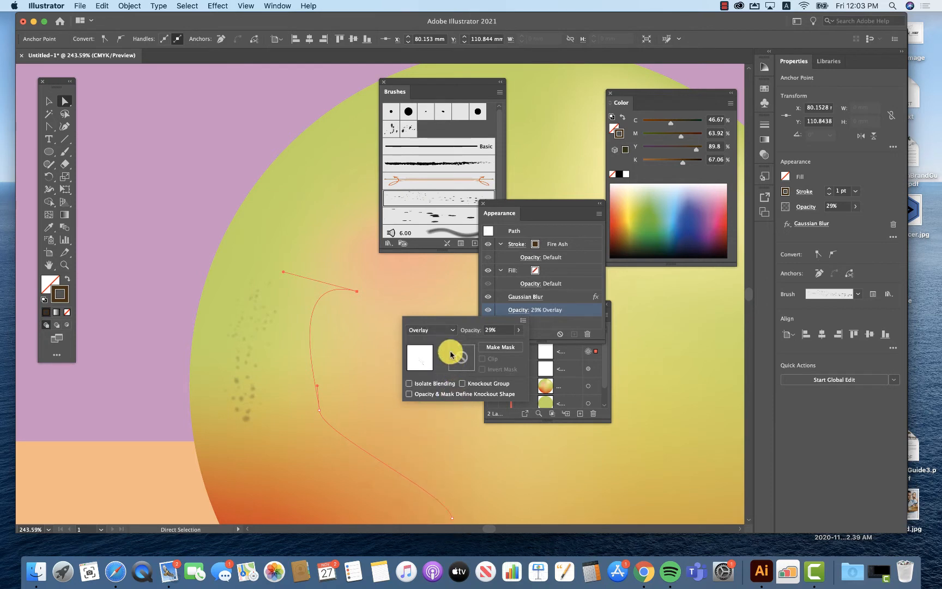
left_click(448, 329)
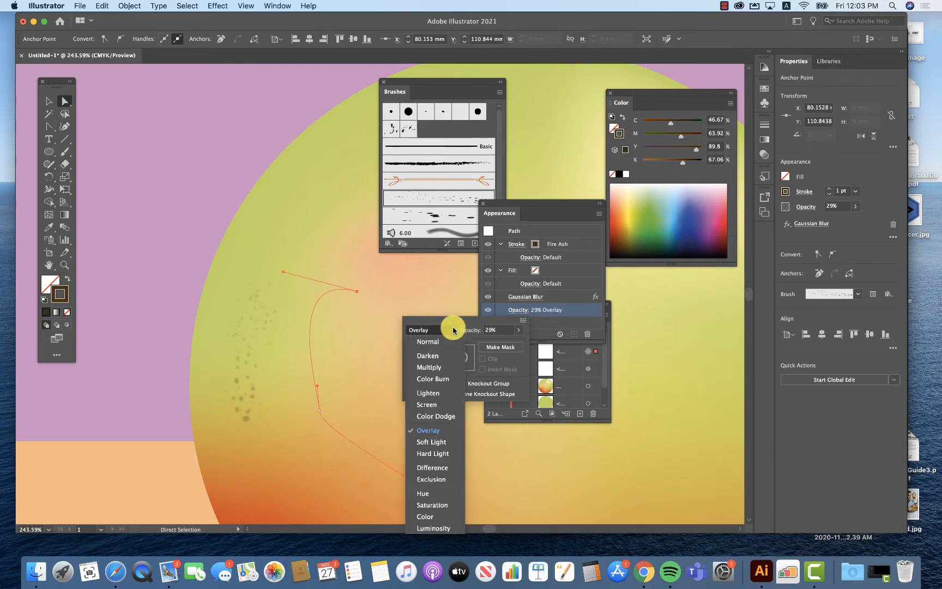
left_click(429, 454)
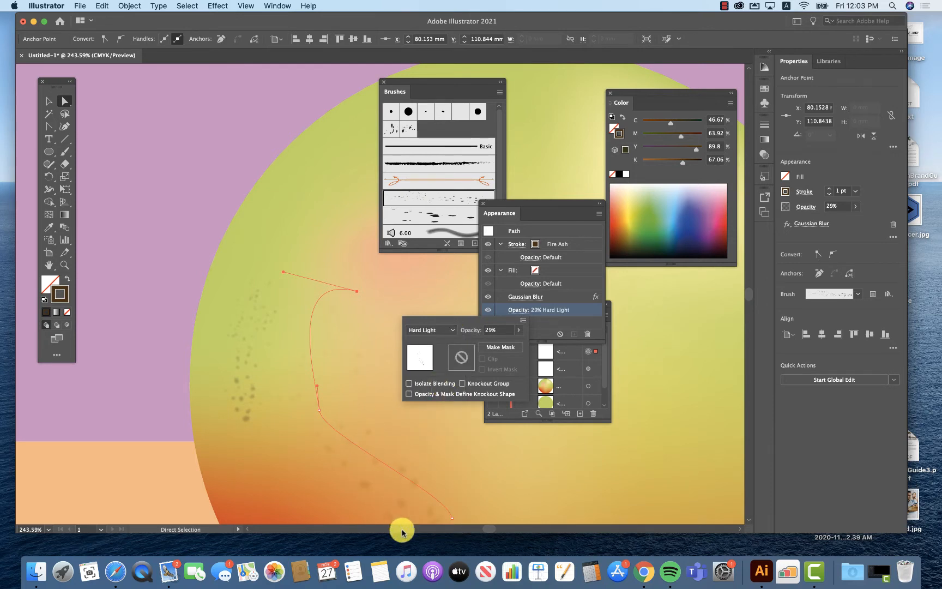
left_click(451, 327)
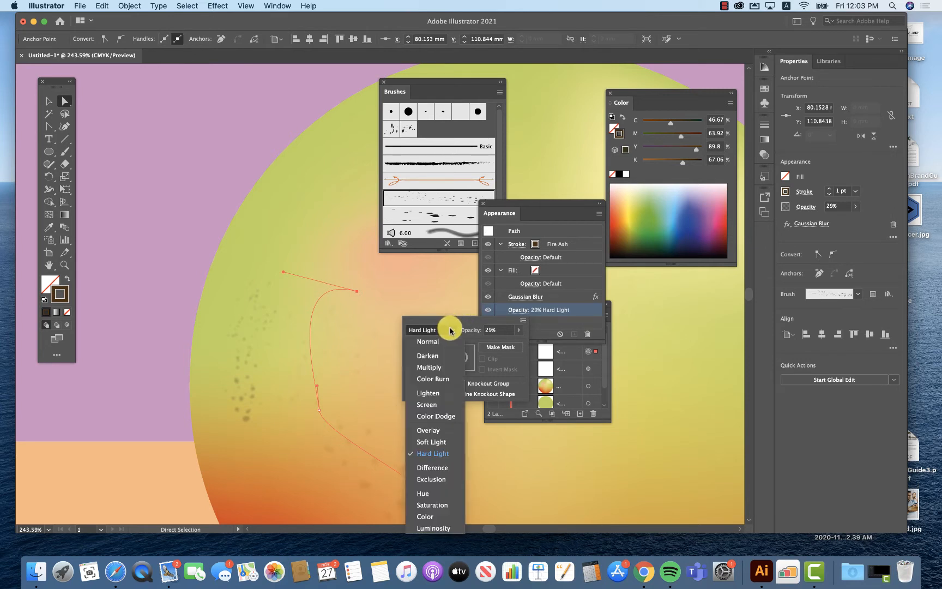
left_click(442, 417)
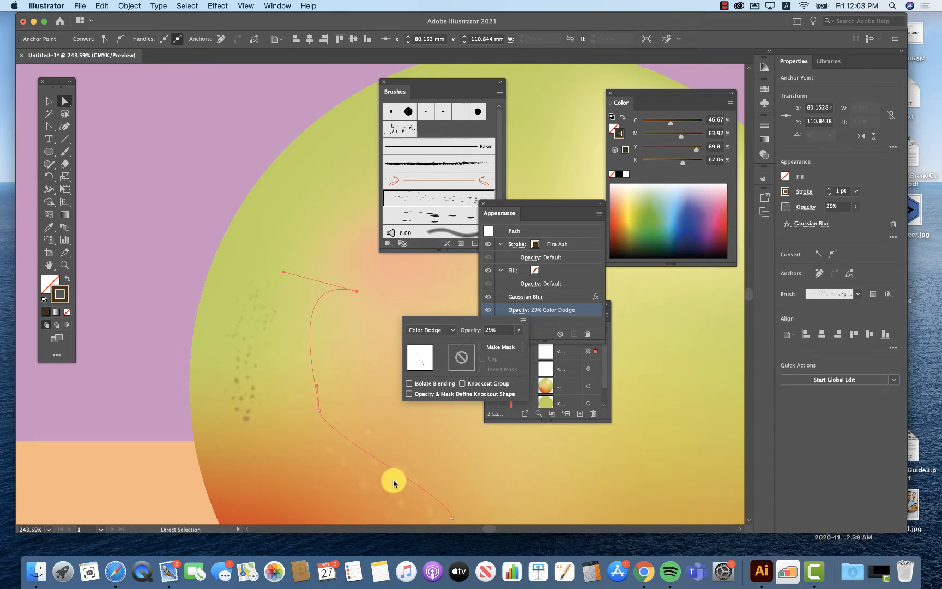
left_click(513, 489)
left_click(443, 440)
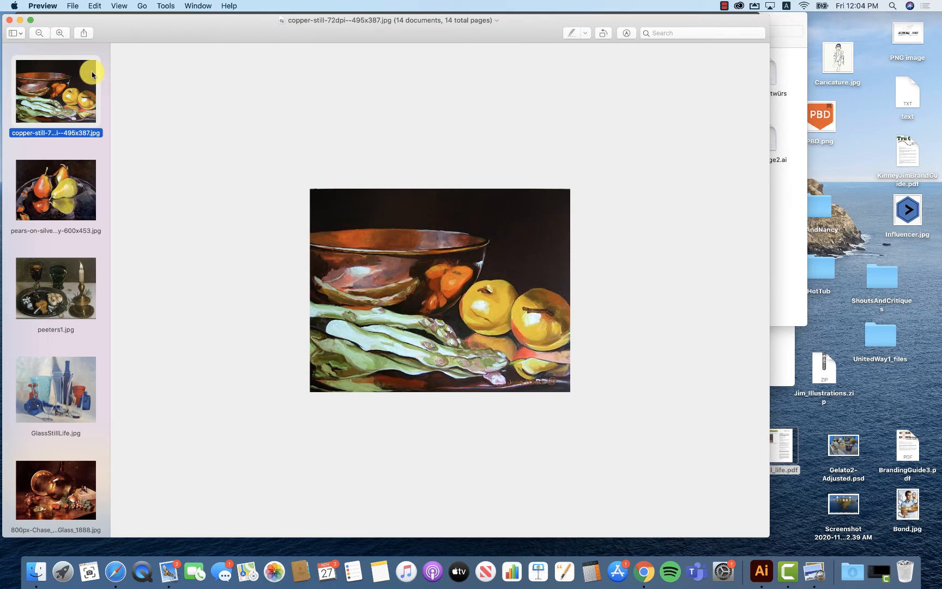
- Examine the still-life reference paintings in Preview: enlarge the copper bowl and pears images and view GlassStillLife.jpg
left_click(61, 37)
left_click(61, 37)
left_click(61, 37)
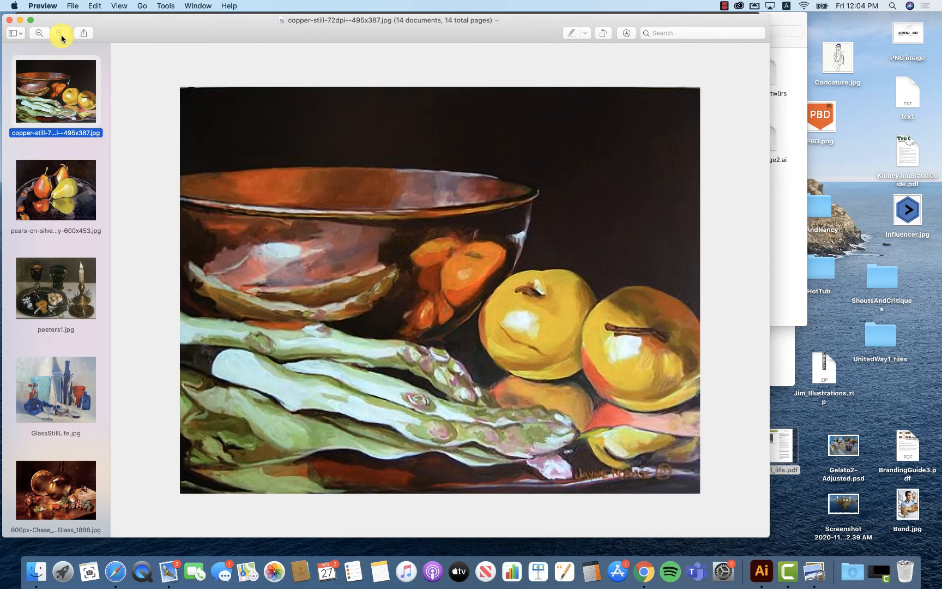
left_click(62, 38)
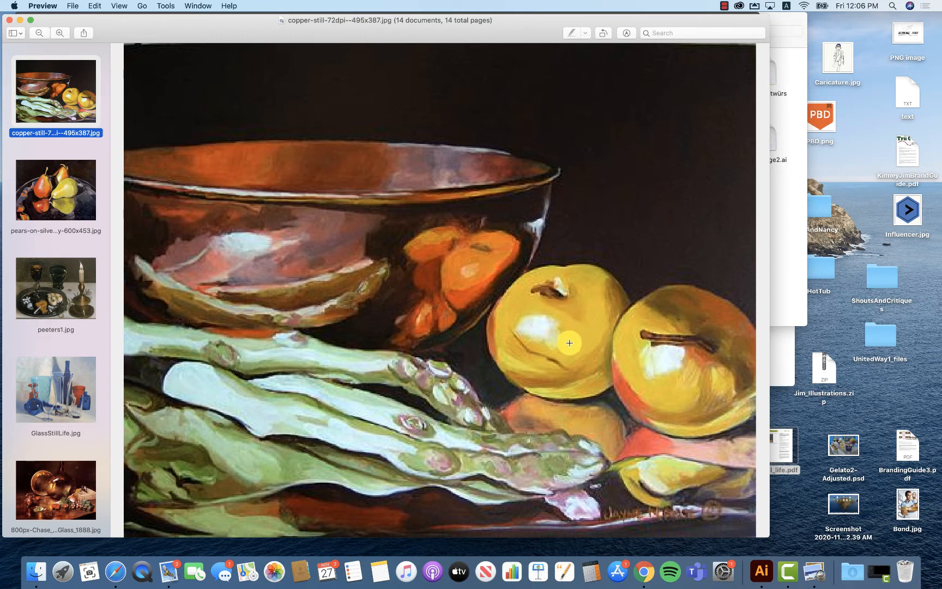
left_click(62, 210)
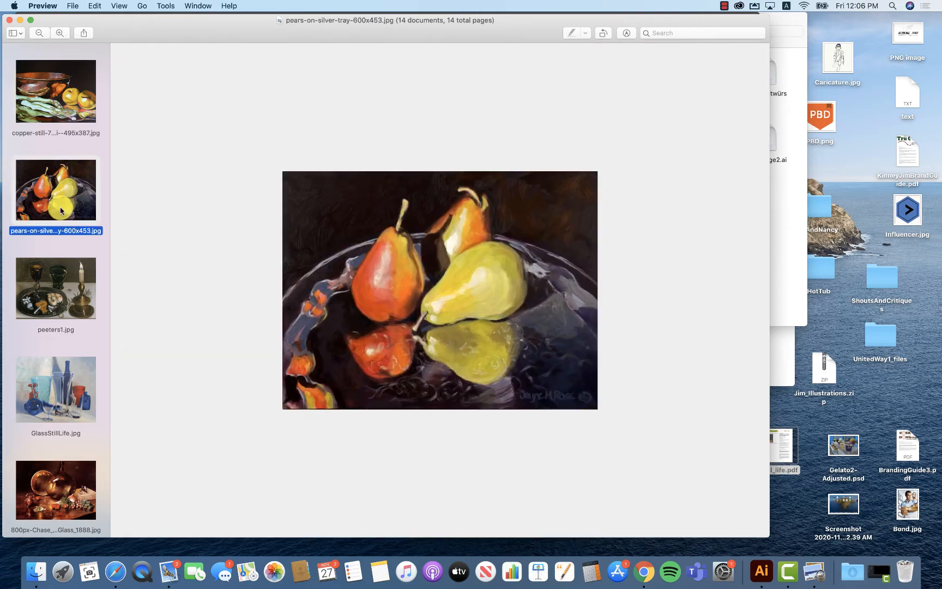
left_click(59, 33)
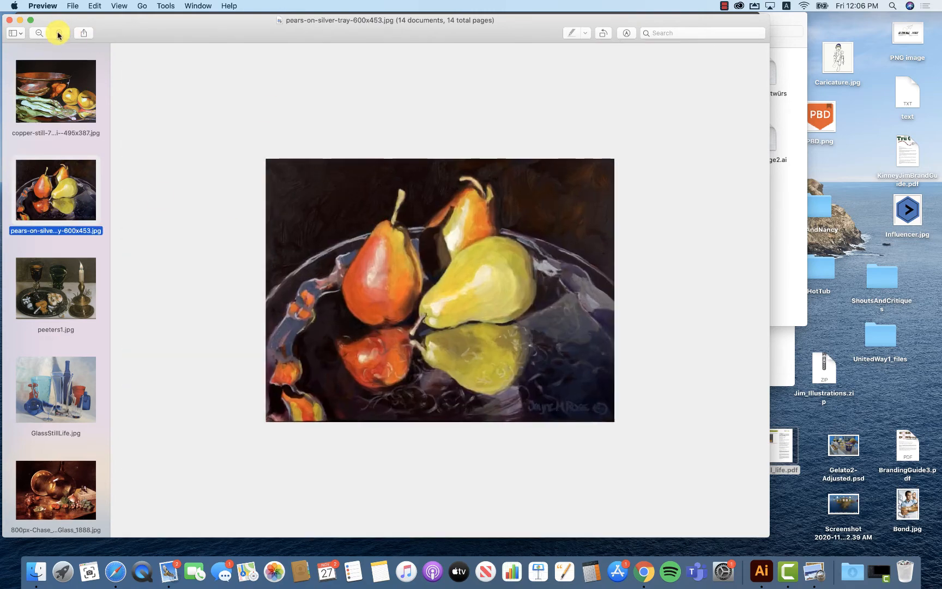
left_click(59, 34)
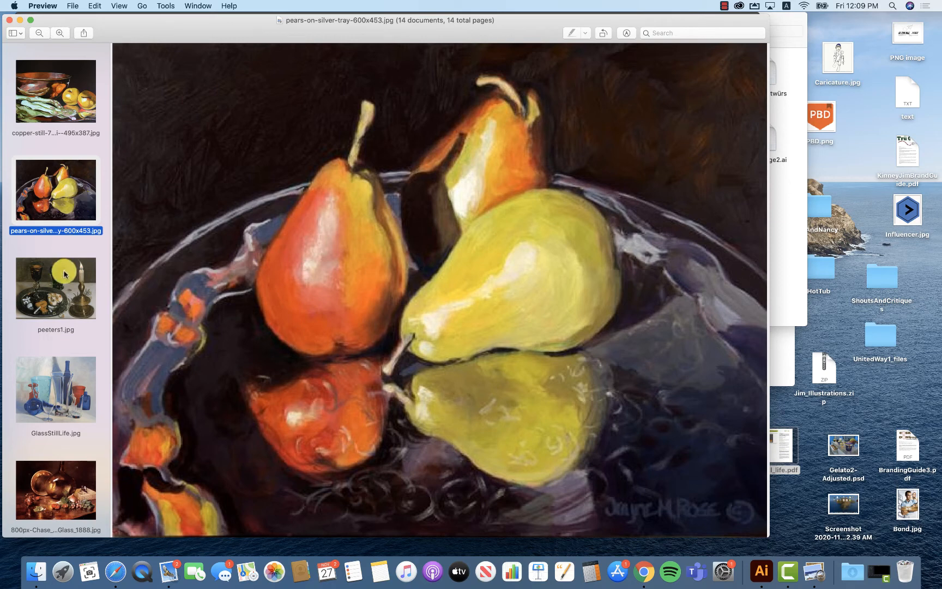
left_click(63, 365)
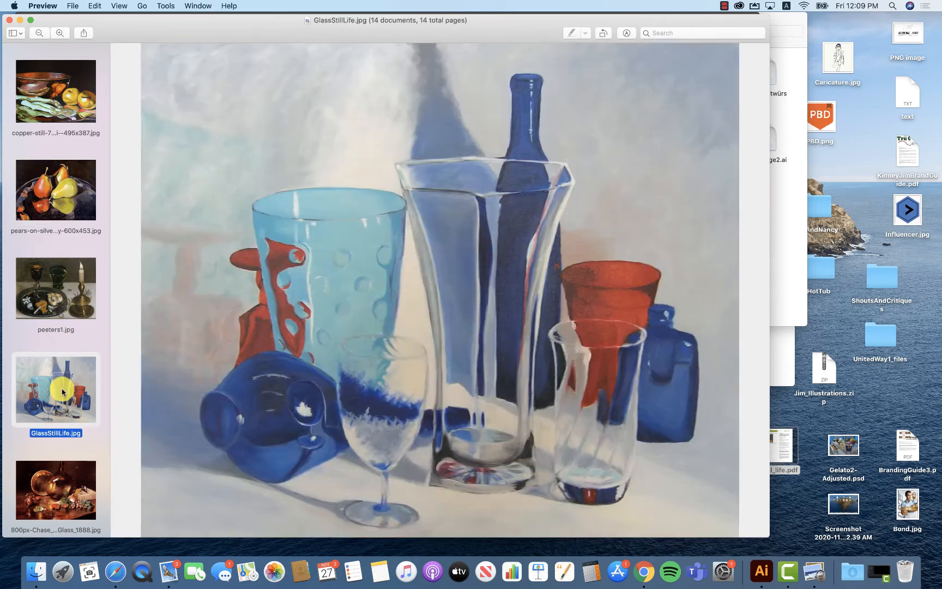
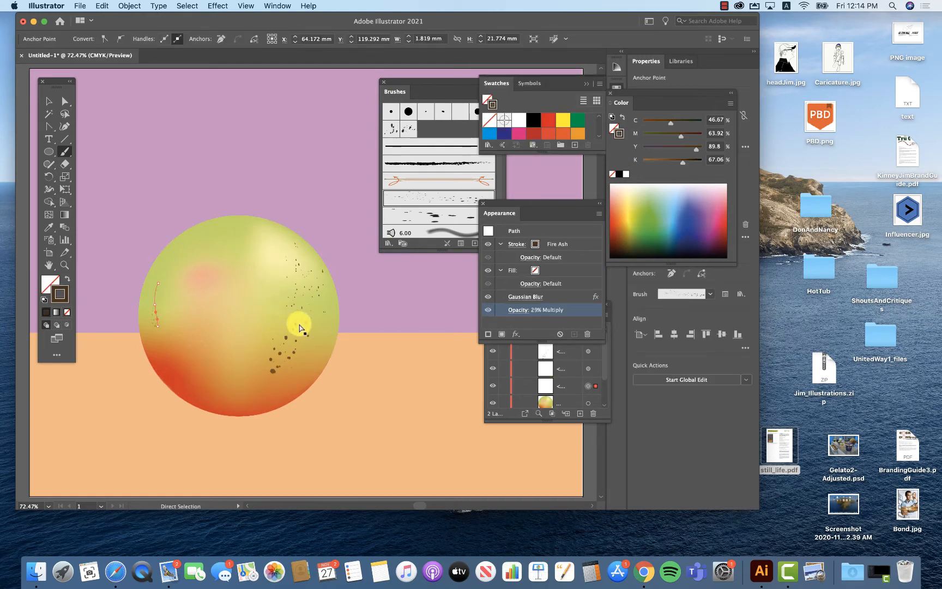
- Select the Fire Ash speckle stroke near the apple's right edge and set its overall blending mode to Color Dodge at 47% opacity
left_click(300, 327)
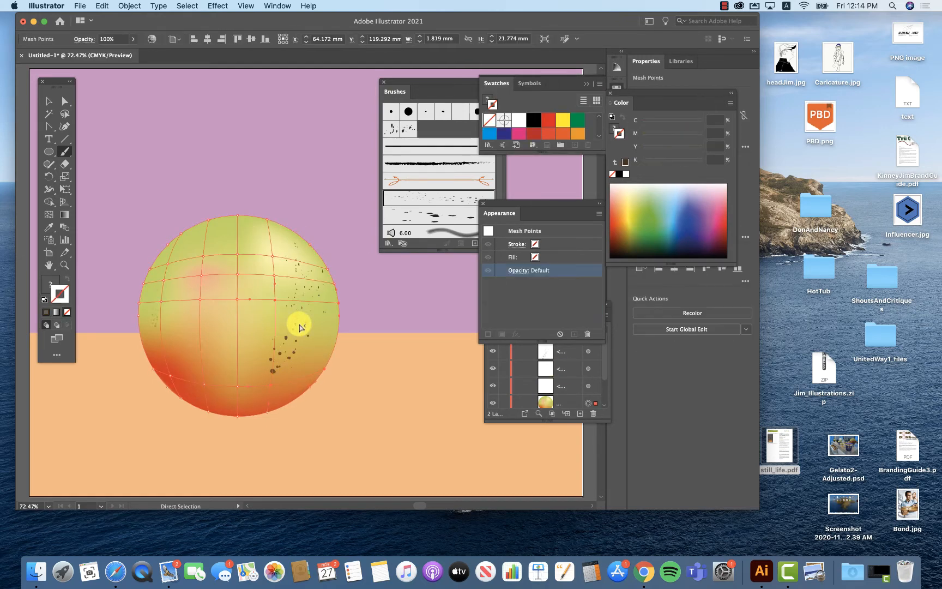
left_click(301, 331, "super")
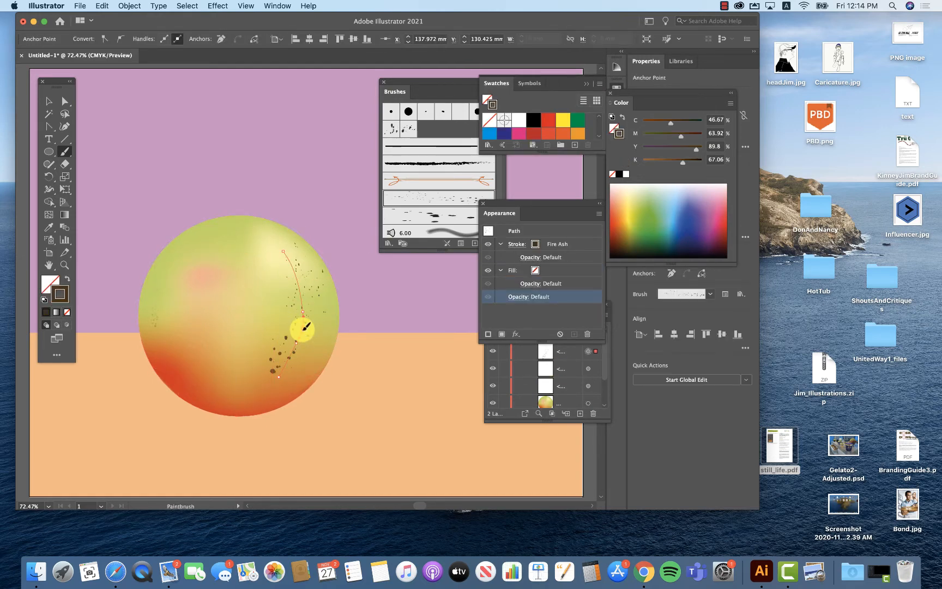
left_click(518, 297)
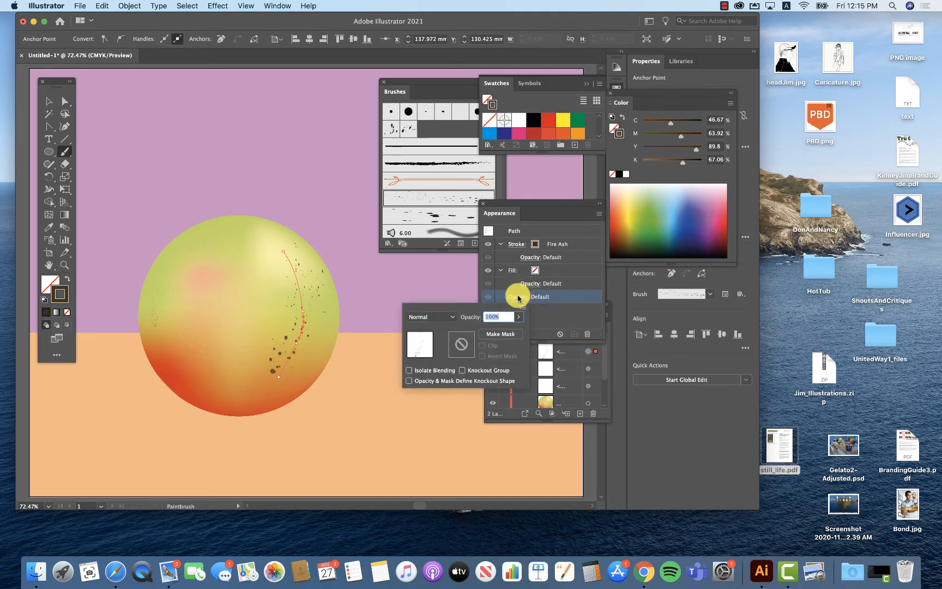
left_click(431, 317)
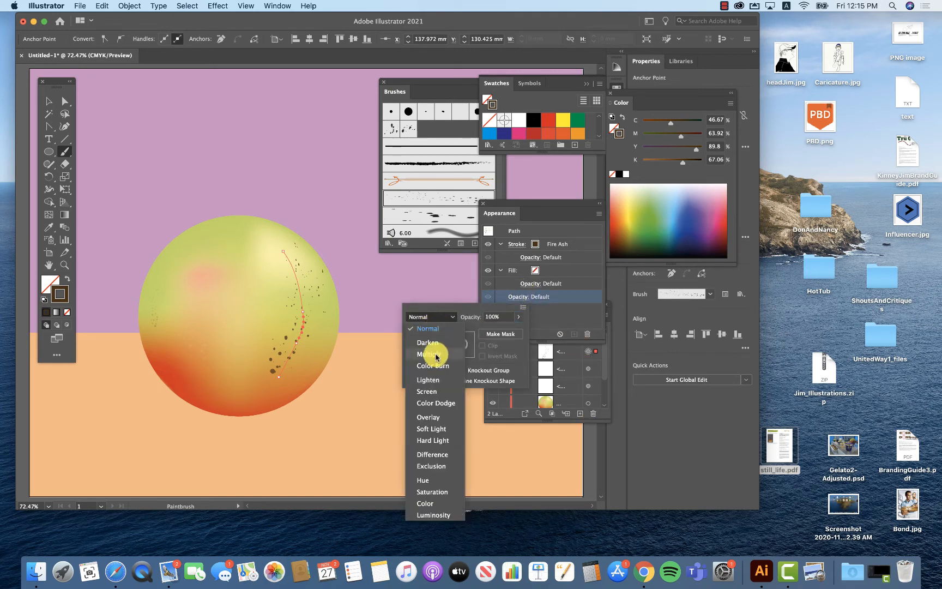
left_click(438, 403)
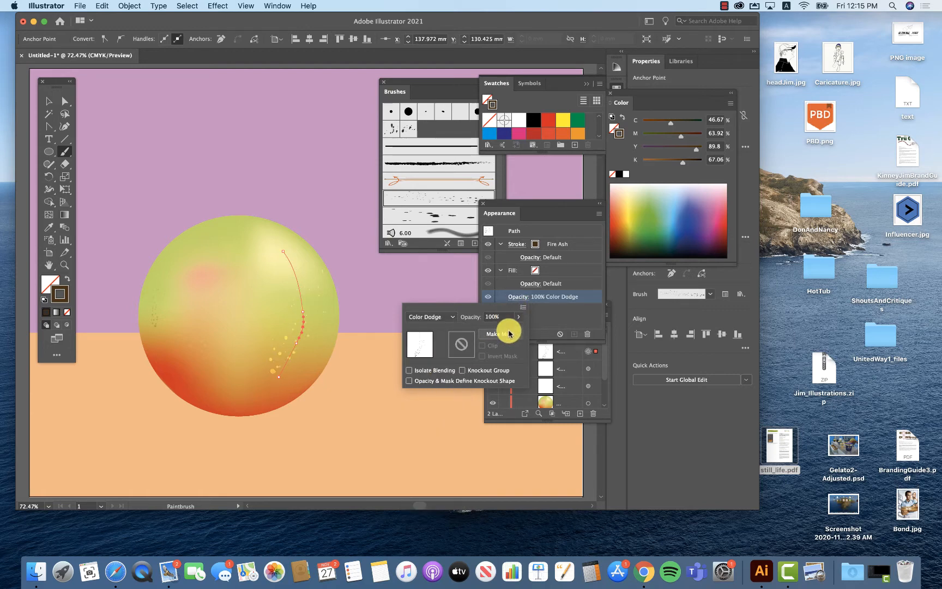
left_click(519, 321)
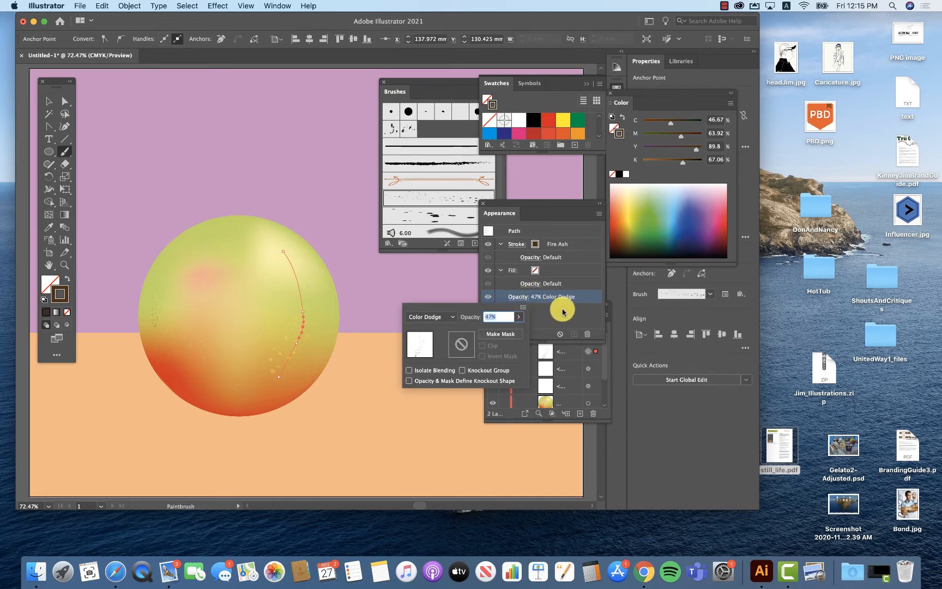
left_click(563, 315)
- Apply a Gaussian Blur of about 5.2 pixels to the selected Color Dodge speckle stroke near the apple's right edge
left_click(516, 334)
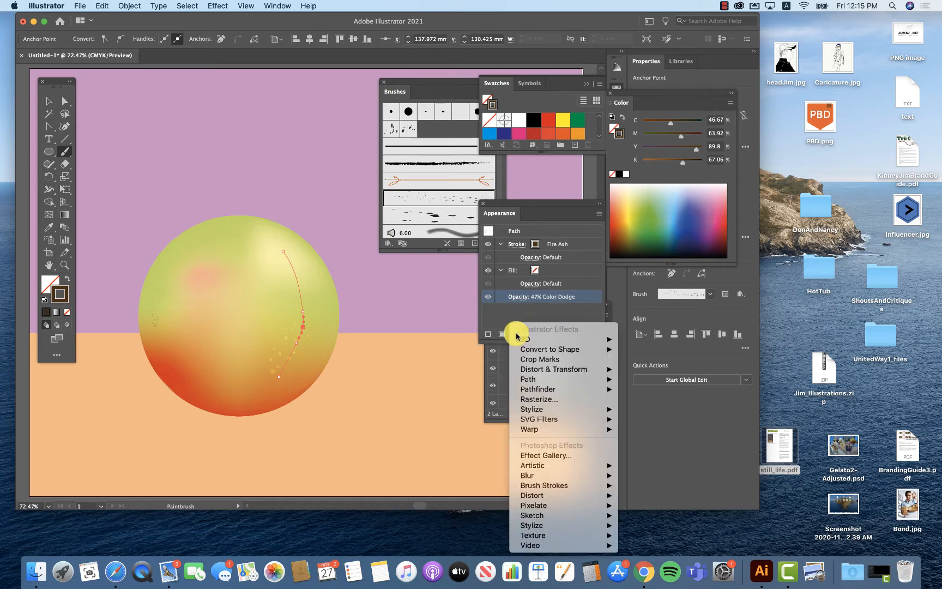
mouse_move(541, 491)
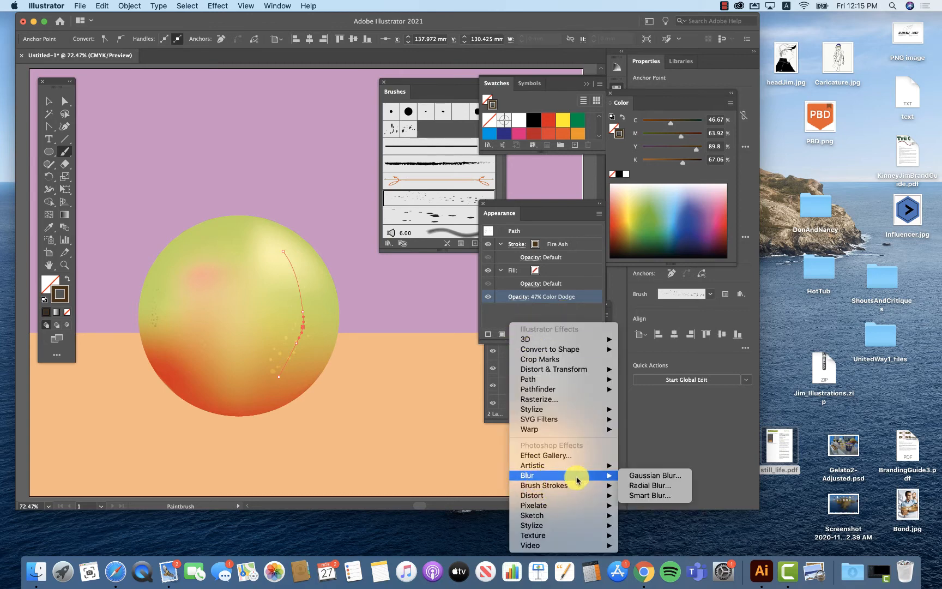
left_click(494, 376)
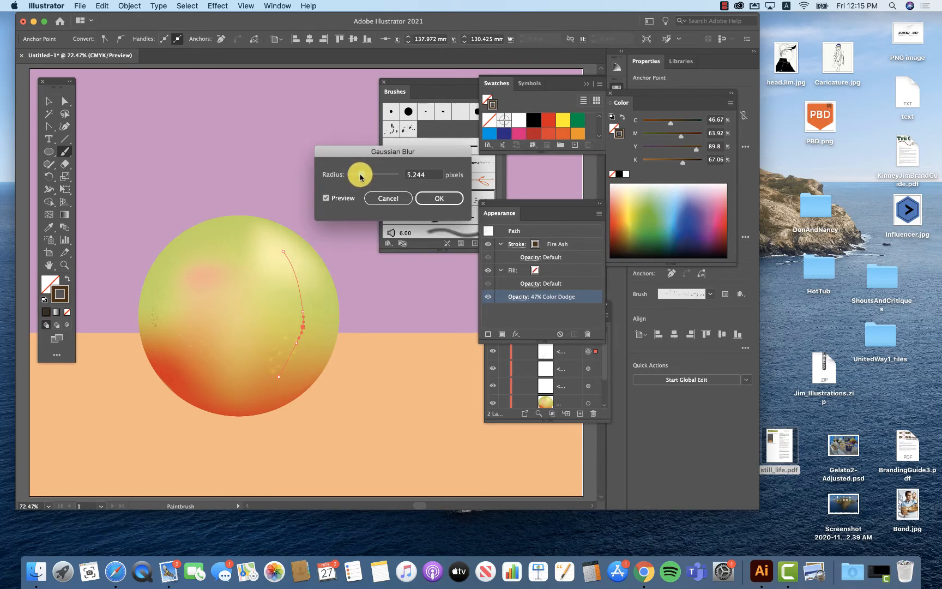
left_click(434, 198)
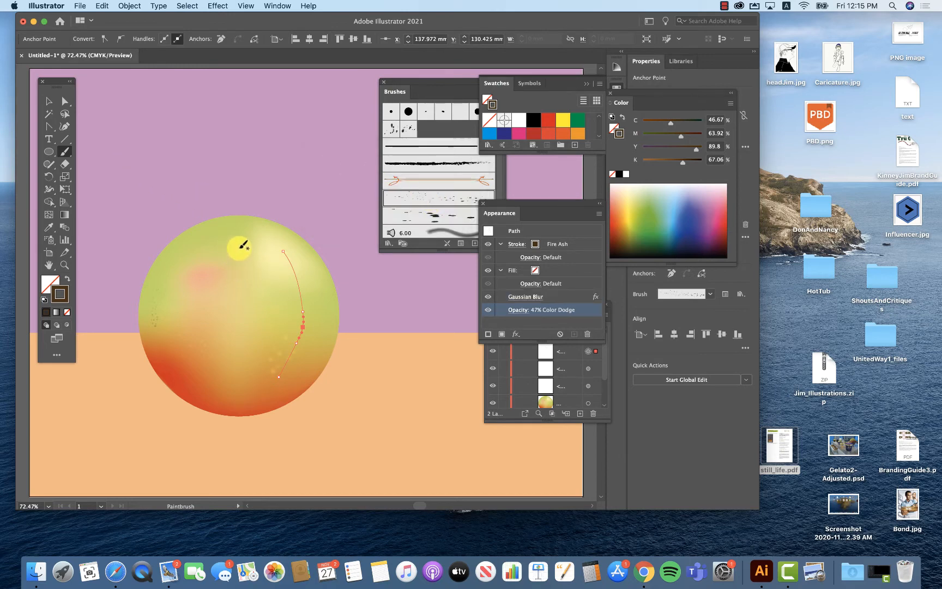
- Paint more blurred Color Dodge speckle strokes down the apple's middle, over its lower left side and just below its bottom edge
mouse_move(239, 250)
left_mouse_down()
mouse_move(229, 342)
mouse_move(237, 381)
left_mouse_up()
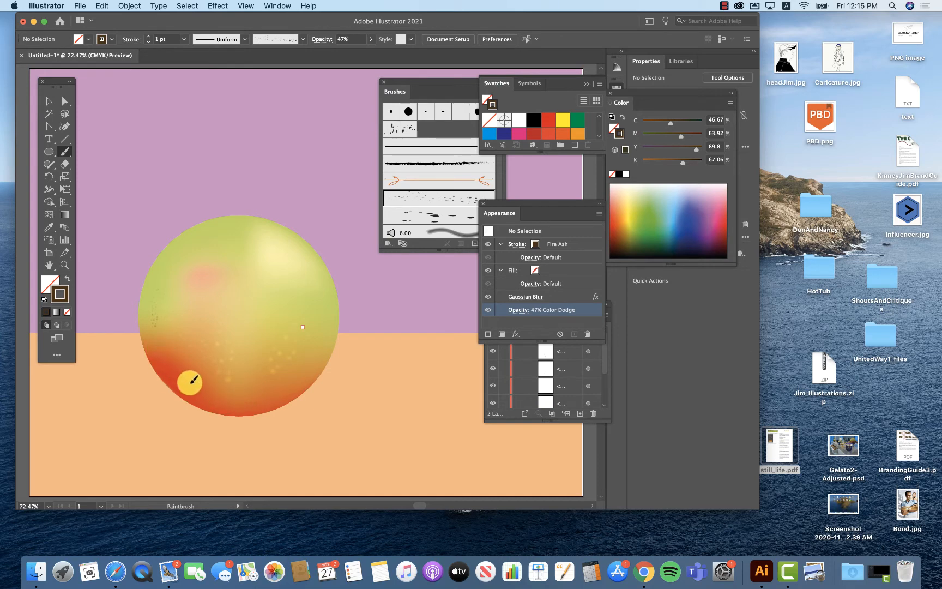
left_click_drag(187, 293, 241, 233)
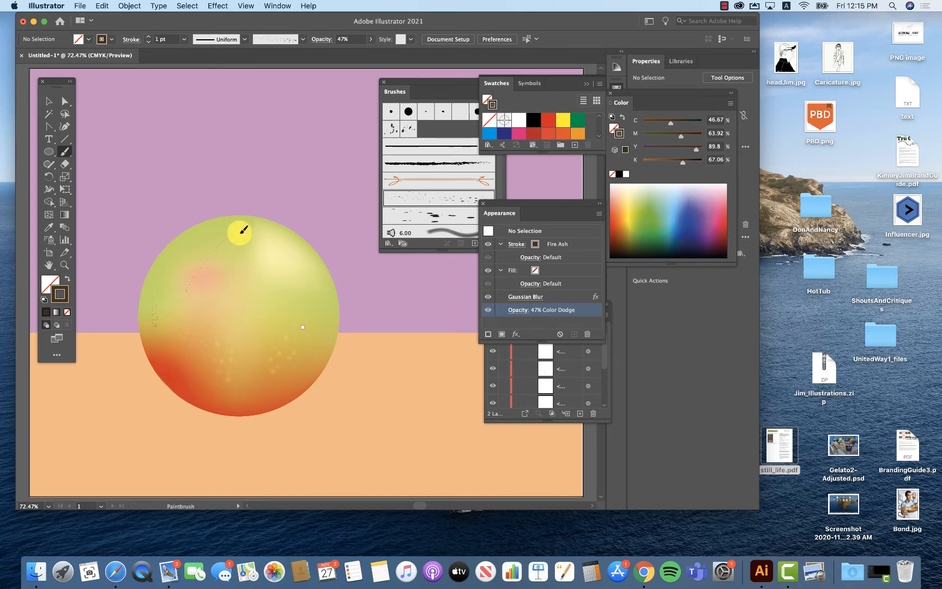
left_click_drag(212, 332, 223, 385)
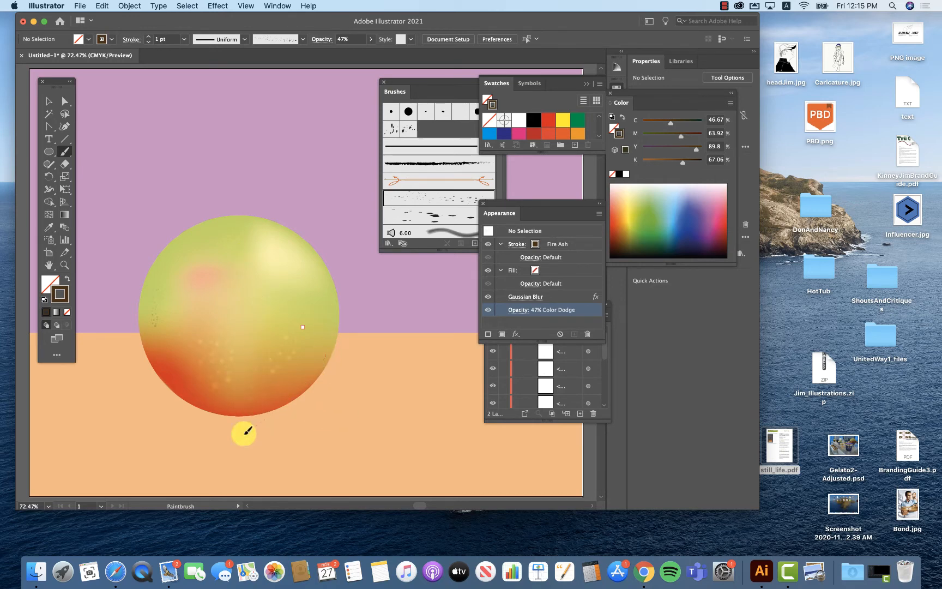
left_click_drag(244, 434, 180, 425)
scroll(217, 428, "down", 10)
key("super+0")
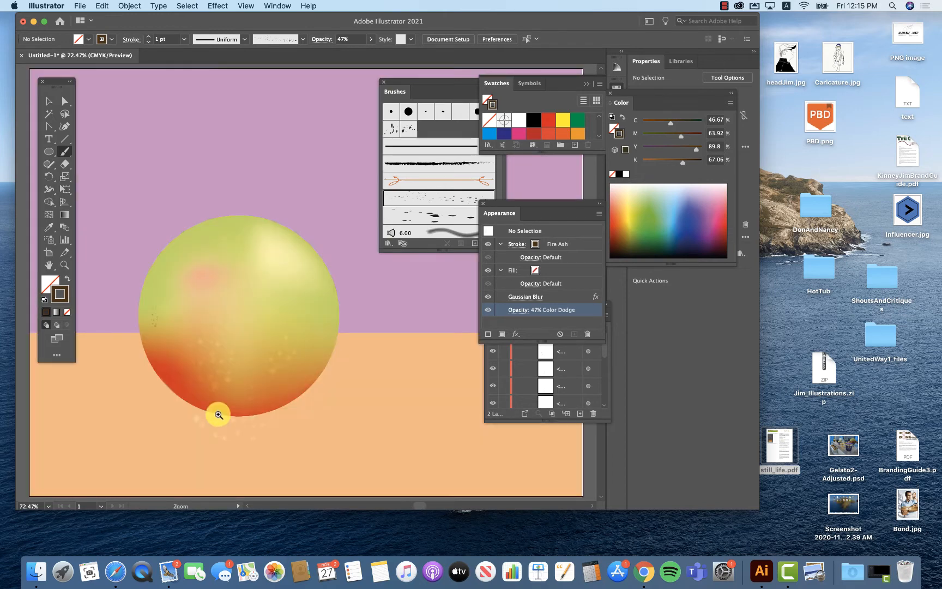
key("super+1")
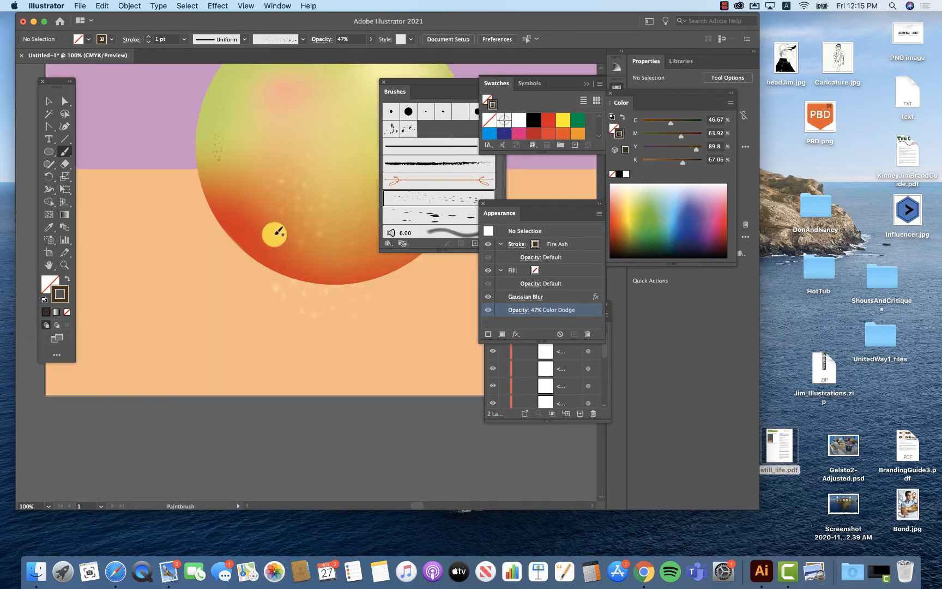
mouse_move(208, 123)
left_mouse_down()
mouse_move(236, 214)
mouse_move(290, 283)
left_mouse_up()
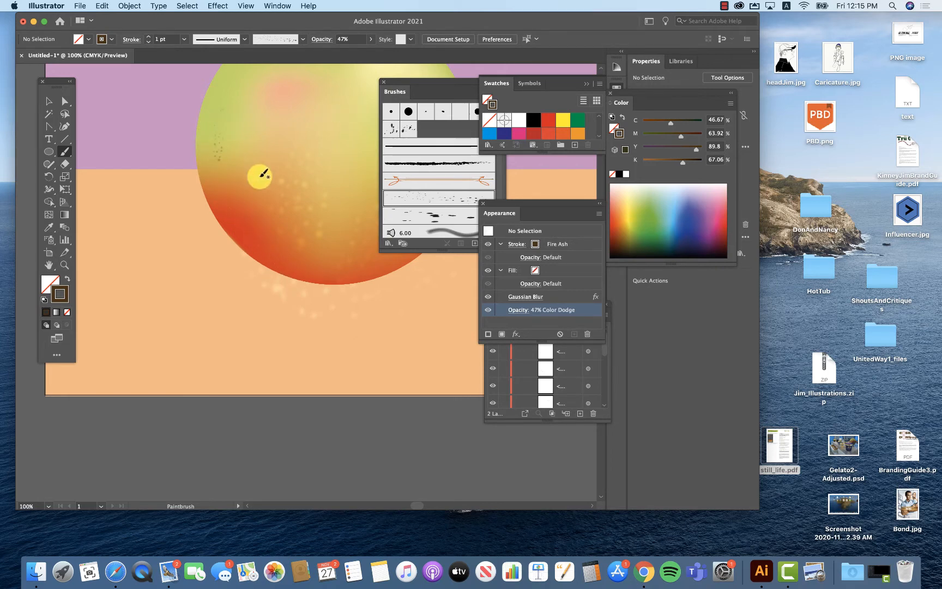
- Pick up the 29% Multiply look from the dark speckle stroke at the apple's left edge and paint matching speckles across its middle and lower half
scroll(258, 173, "up", 5)
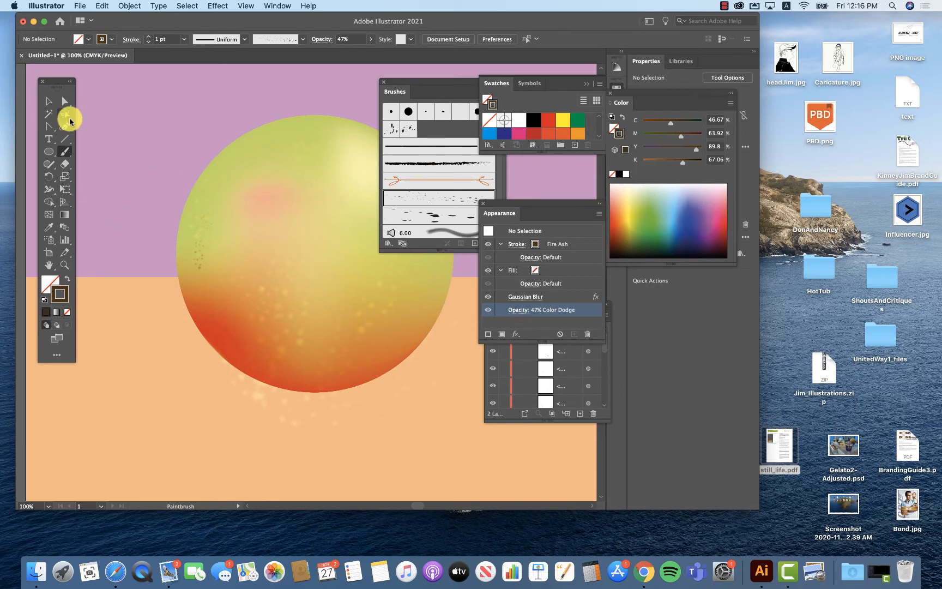
left_click(64, 101)
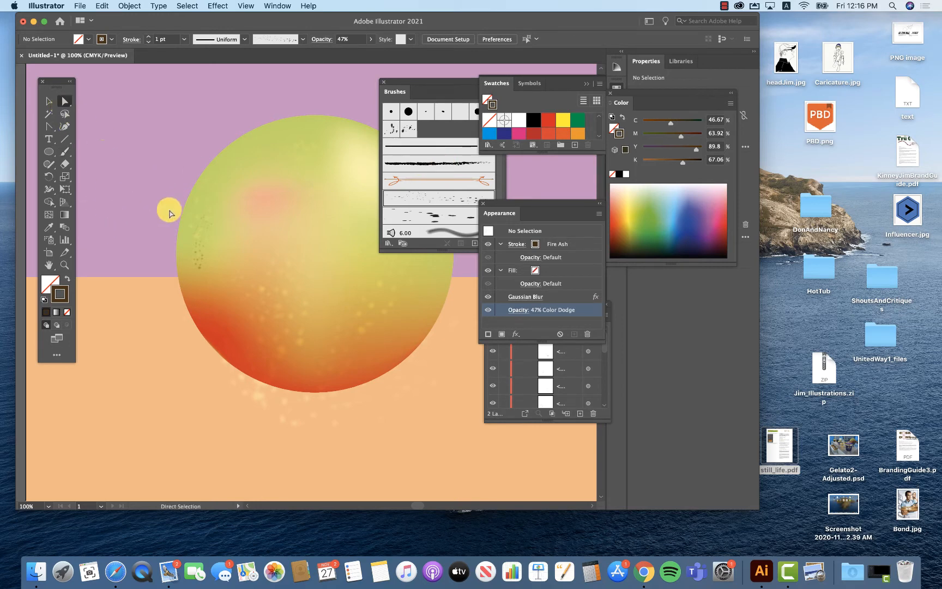
left_click(198, 255)
left_click(199, 245)
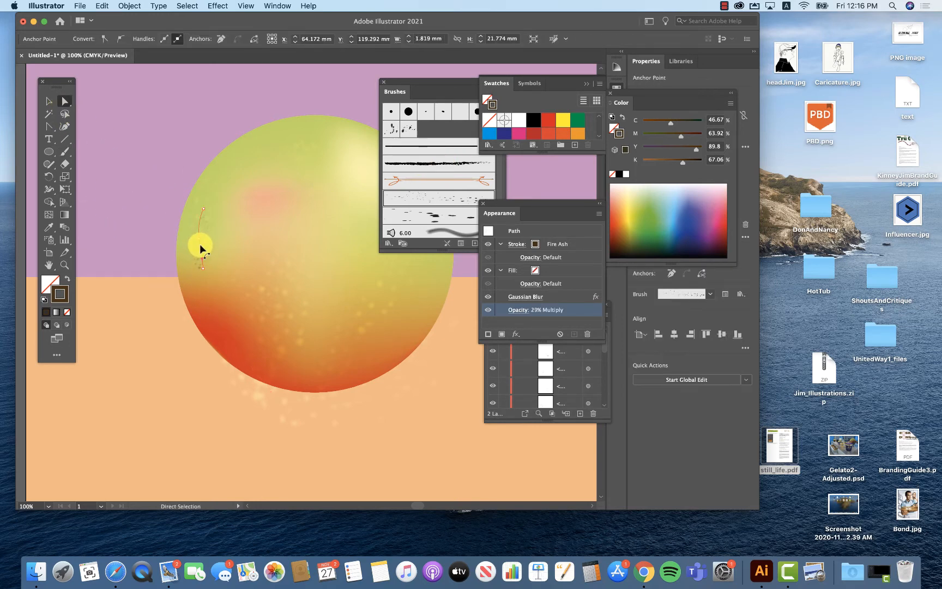
left_click(64, 295)
left_click(65, 150)
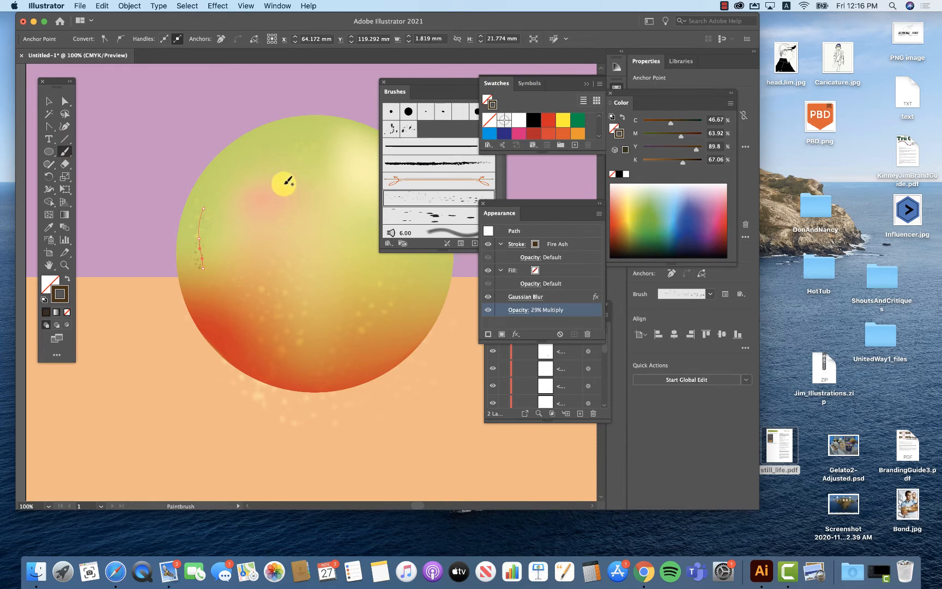
mouse_move(284, 186)
left_mouse_down()
mouse_move(274, 283)
mouse_move(301, 345)
left_mouse_up()
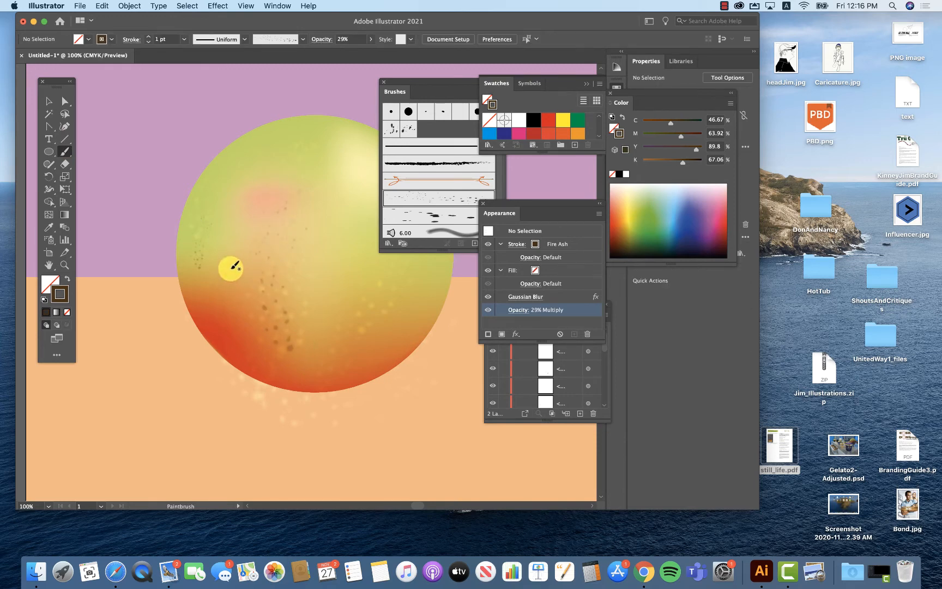
mouse_move(276, 160)
left_mouse_down()
mouse_move(305, 143)
mouse_move(330, 144)
left_mouse_up()
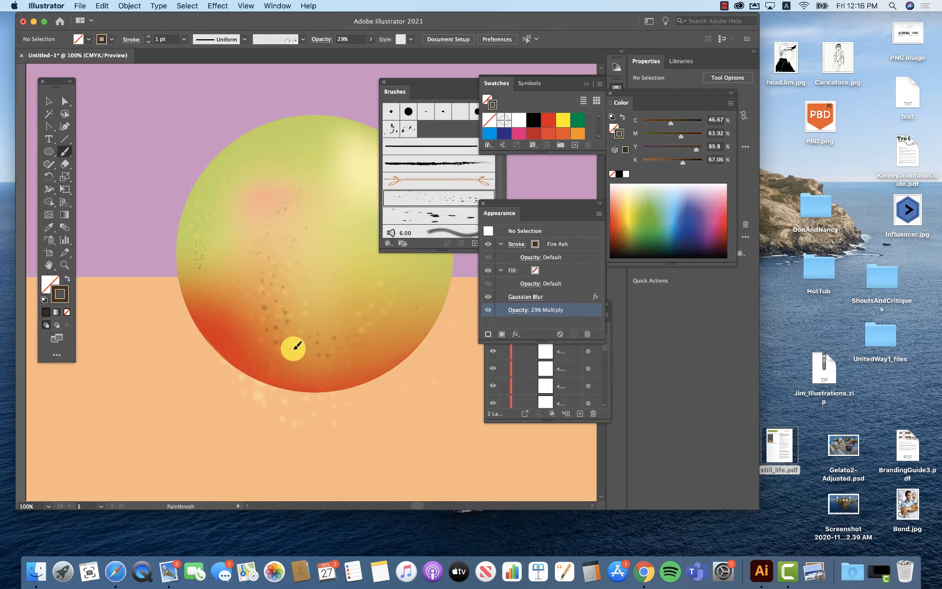
left_click_drag(292, 343, 354, 369)
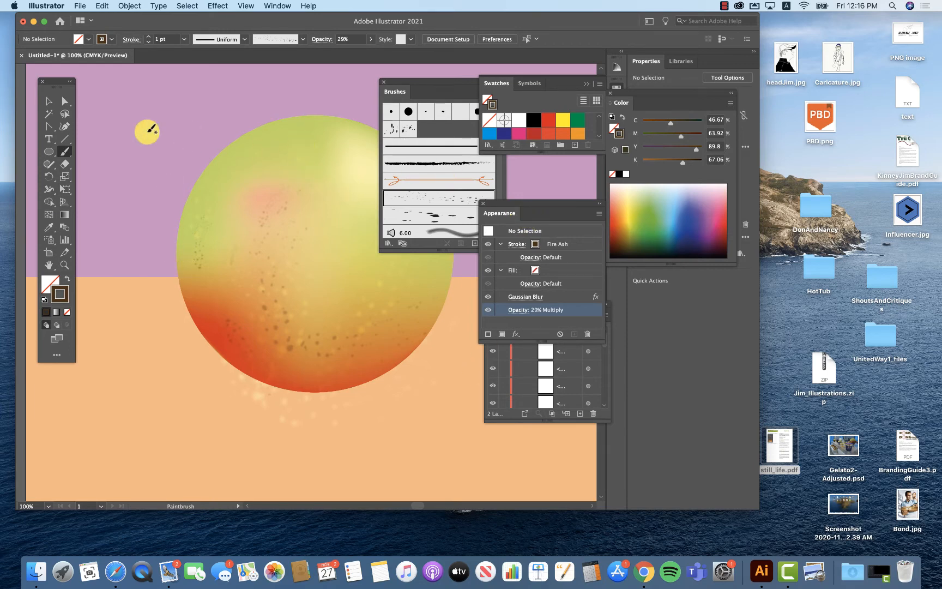
- Switch to the Blob Brush and set its default brush to 45 pt size, 34° angle and 86% roundness
left_click(63, 155)
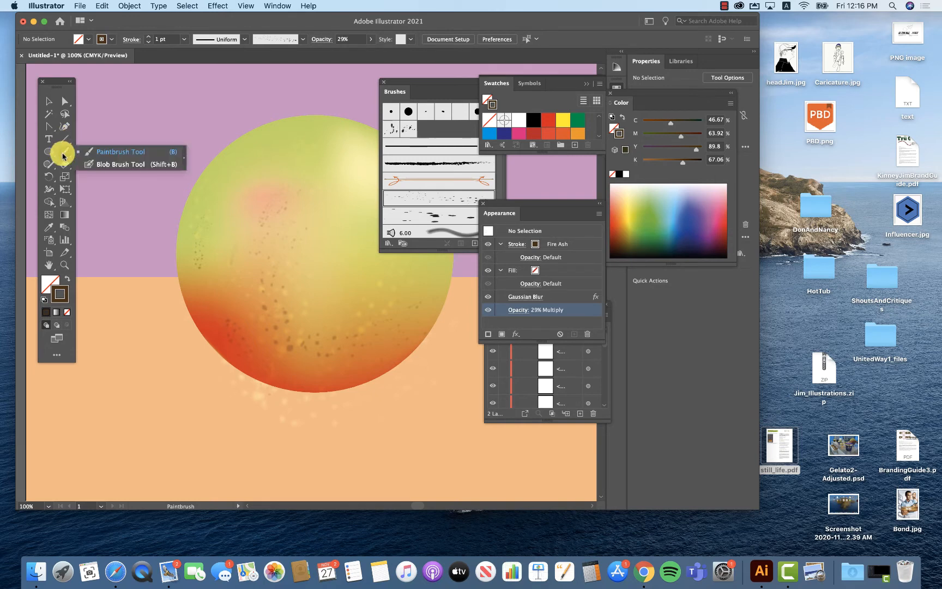
left_click(93, 164)
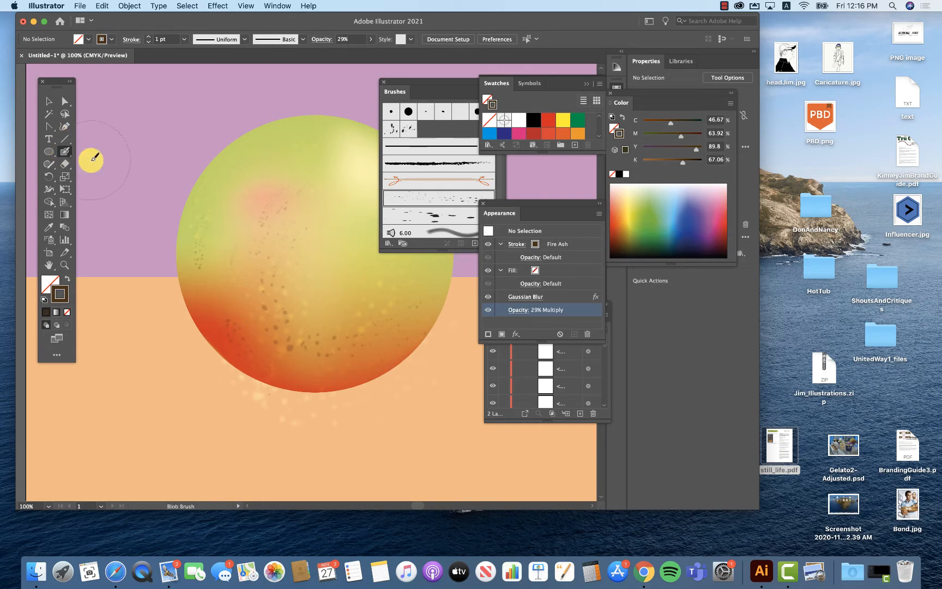
double_click(65, 154)
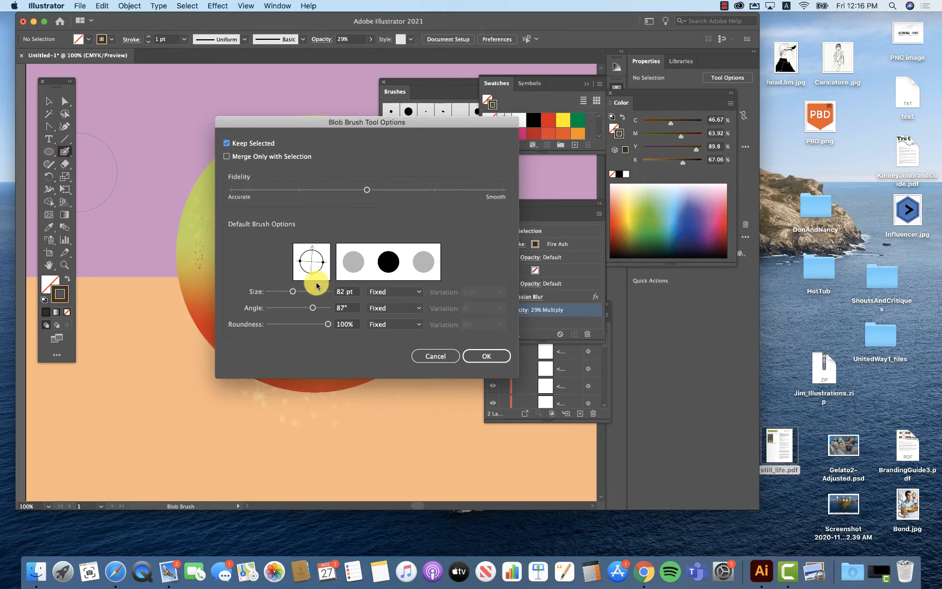
mouse_move(294, 293)
left_mouse_down()
mouse_move(321, 262)
mouse_move(318, 250)
mouse_move(326, 254)
left_mouse_up()
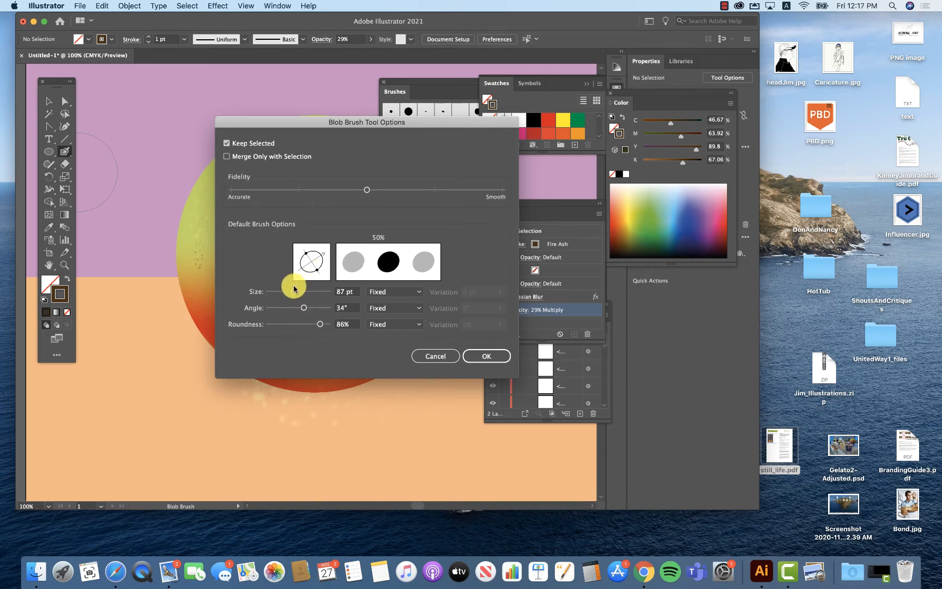
left_click(480, 360)
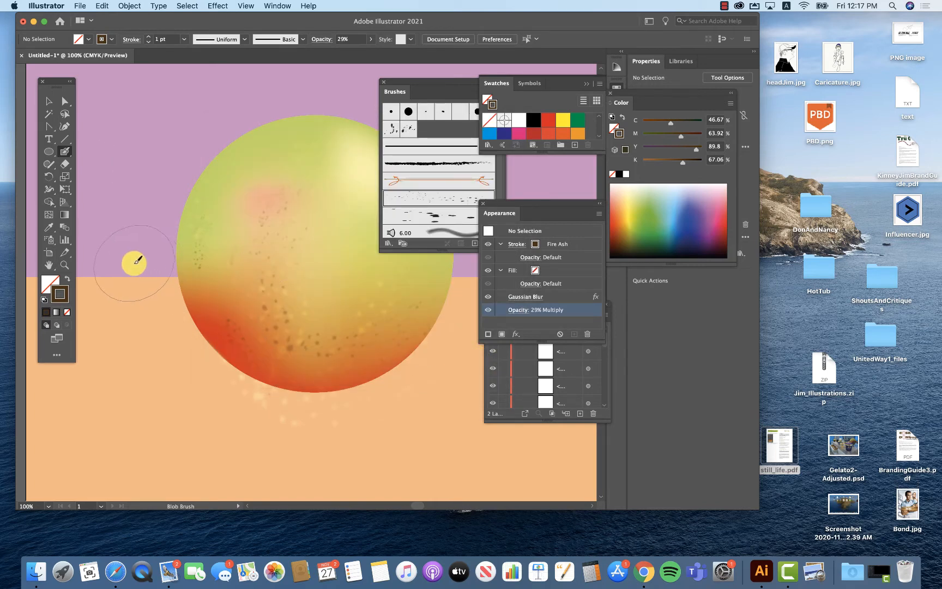
double_click(65, 153)
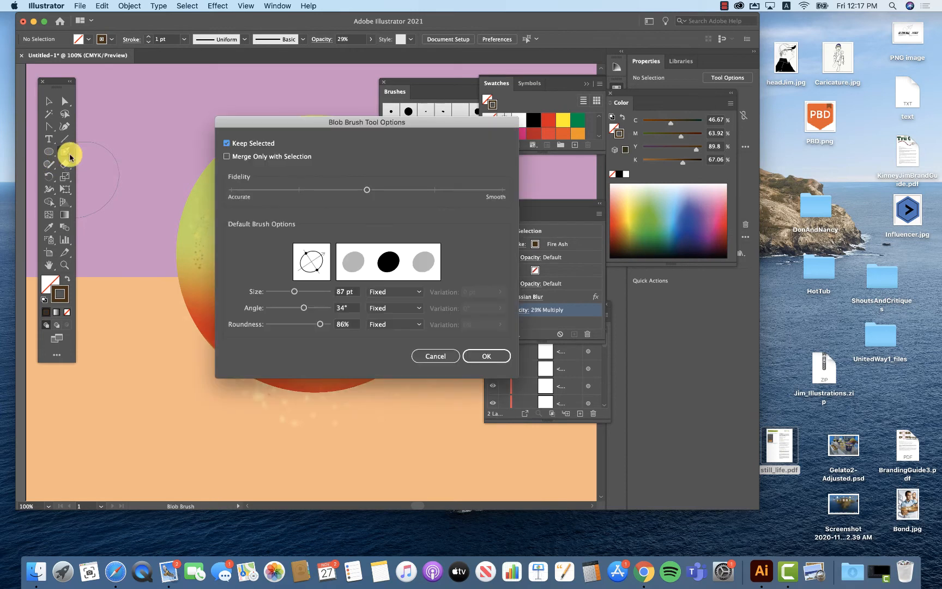
left_click_drag(293, 291, 280, 290)
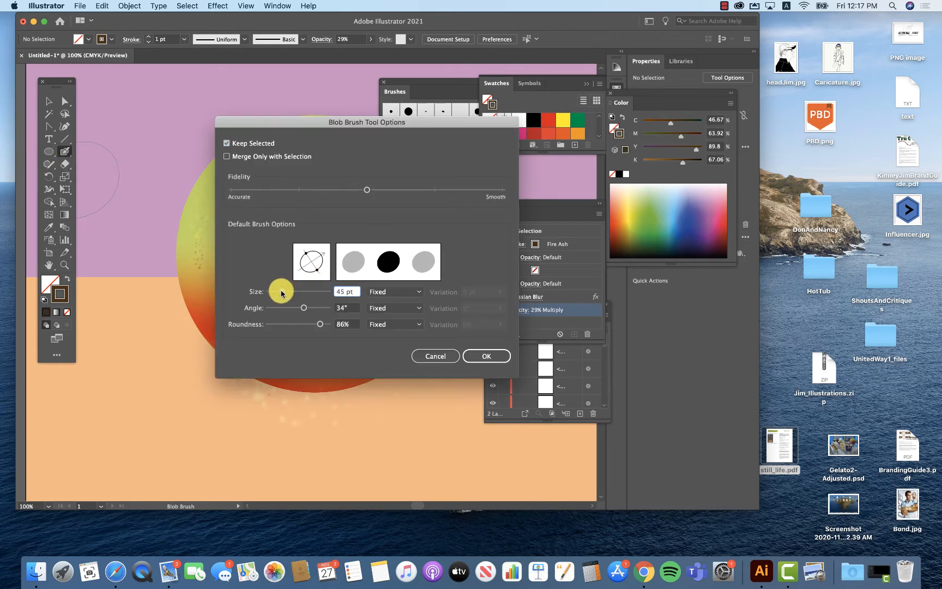
left_click(468, 356)
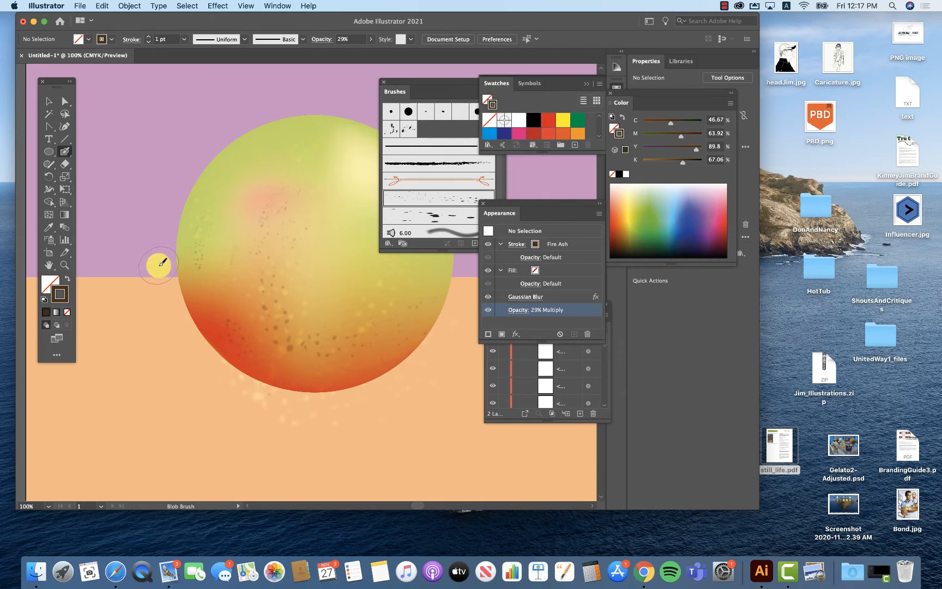
- Paint a wide 29% Multiply shadow band along the apple's lower edge and smooth its outline with the Smooth tool
mouse_move(162, 263)
left_mouse_down()
mouse_move(178, 308)
mouse_move(229, 357)
mouse_move(300, 386)
mouse_move(374, 377)
mouse_move(466, 312)
left_mouse_up()
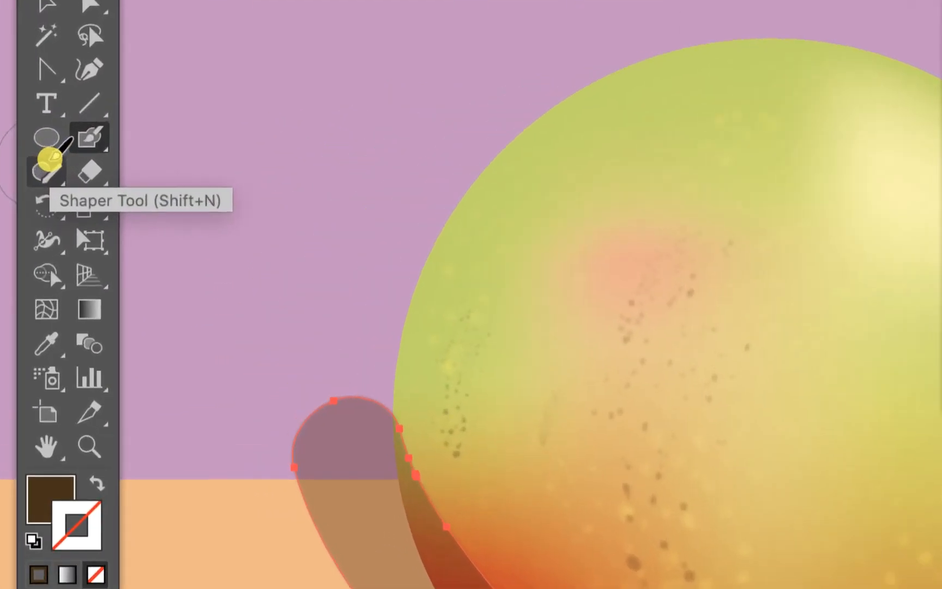
left_click(49, 163)
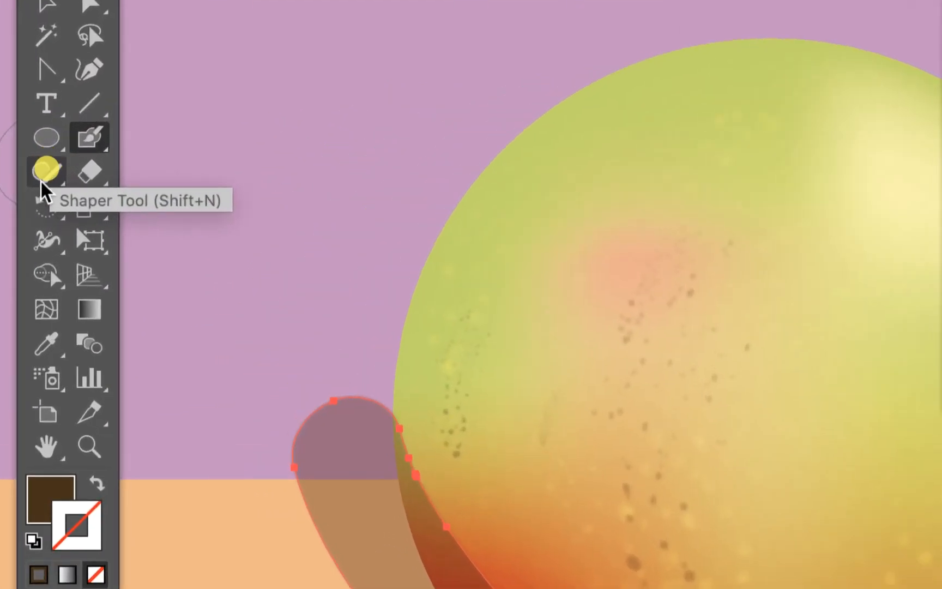
left_click_drag(42, 180, 130, 246)
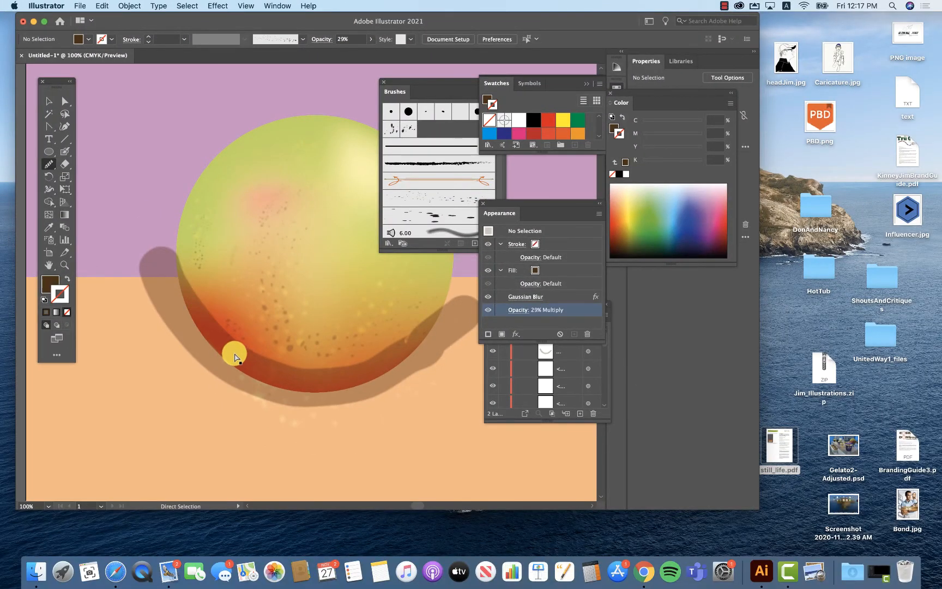
left_click(236, 357, "super")
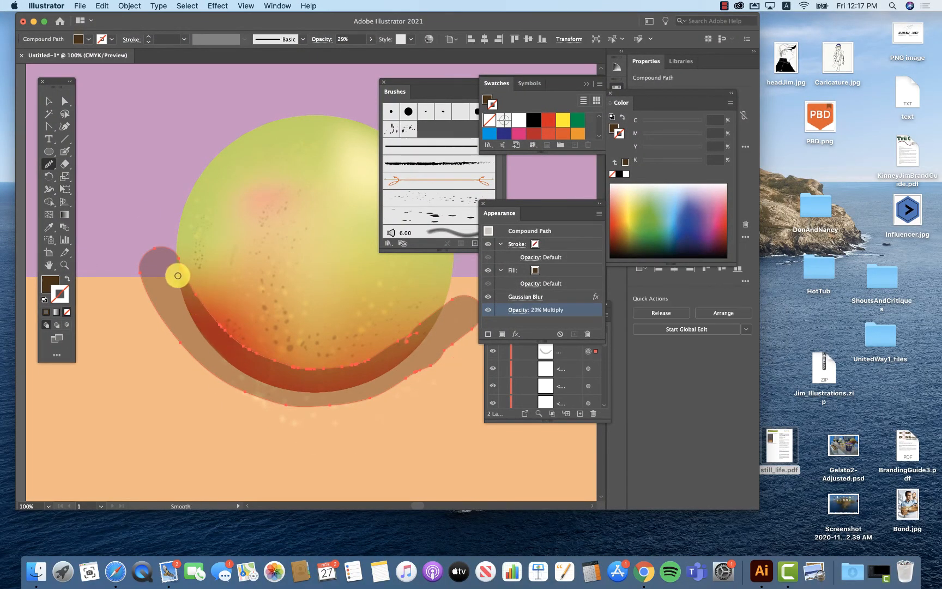
mouse_move(183, 270)
left_mouse_down()
mouse_move(246, 347)
mouse_move(286, 356)
mouse_move(408, 350)
mouse_move(439, 309)
mouse_move(366, 360)
mouse_move(292, 389)
mouse_move(394, 340)
mouse_move(415, 340)
mouse_move(333, 364)
mouse_move(412, 323)
mouse_move(342, 369)
mouse_move(287, 385)
mouse_move(435, 315)
mouse_move(402, 336)
mouse_move(320, 348)
left_mouse_up()
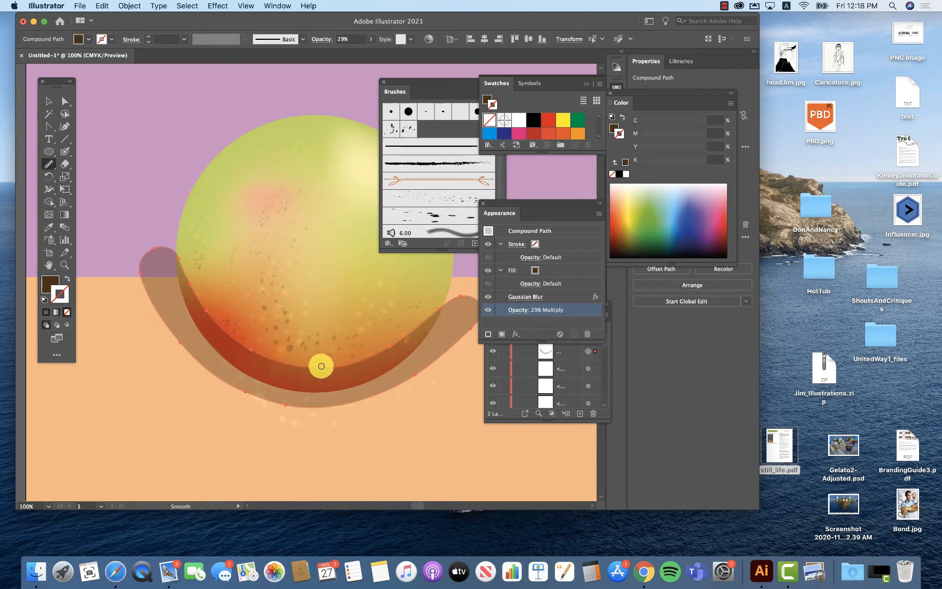
- Rotate the shadow band slightly clockwise and shift it a little left to follow the apple's lower left edge
left_click(48, 101)
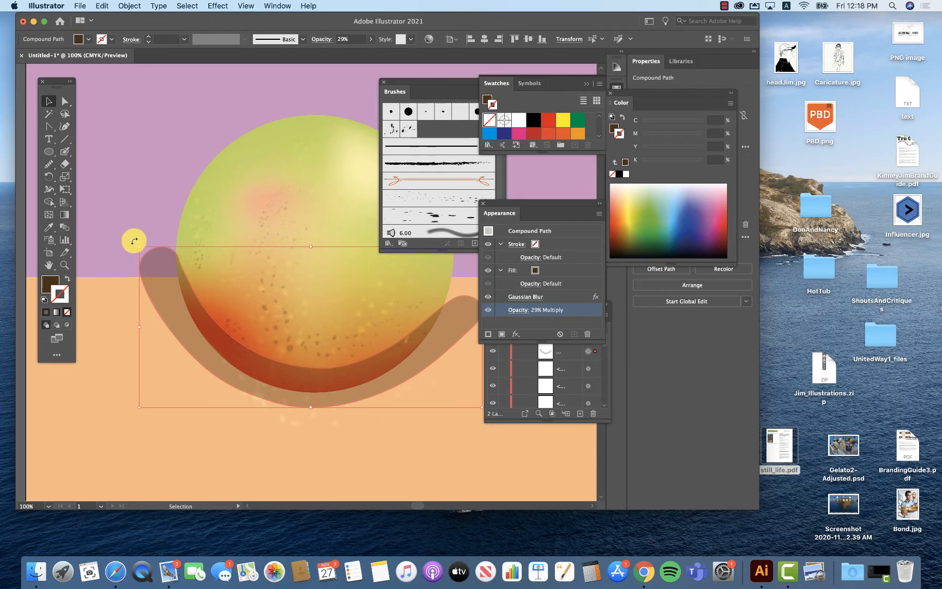
left_click_drag(134, 241, 141, 231)
left_click_drag(151, 219, 159, 217)
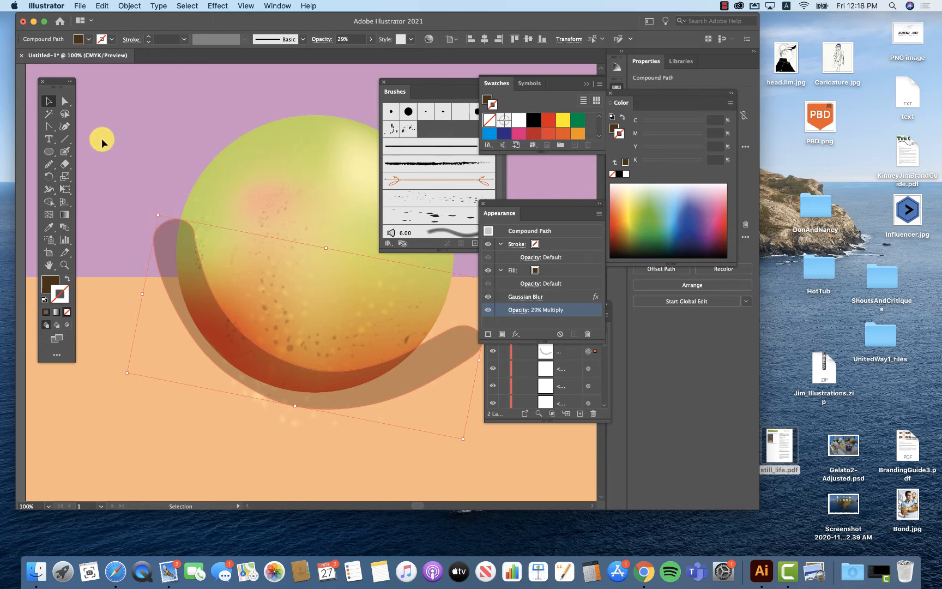
left_click(65, 101)
left_click_drag(247, 361, 234, 362)
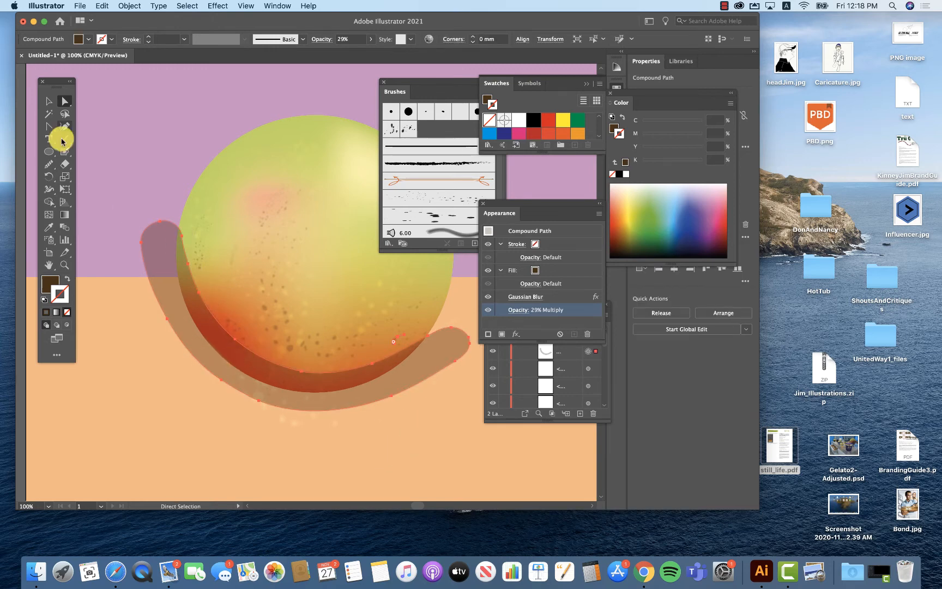
- Erase the small stray hole near the right end of the shadow band with the Eraser tool
left_click(64, 162)
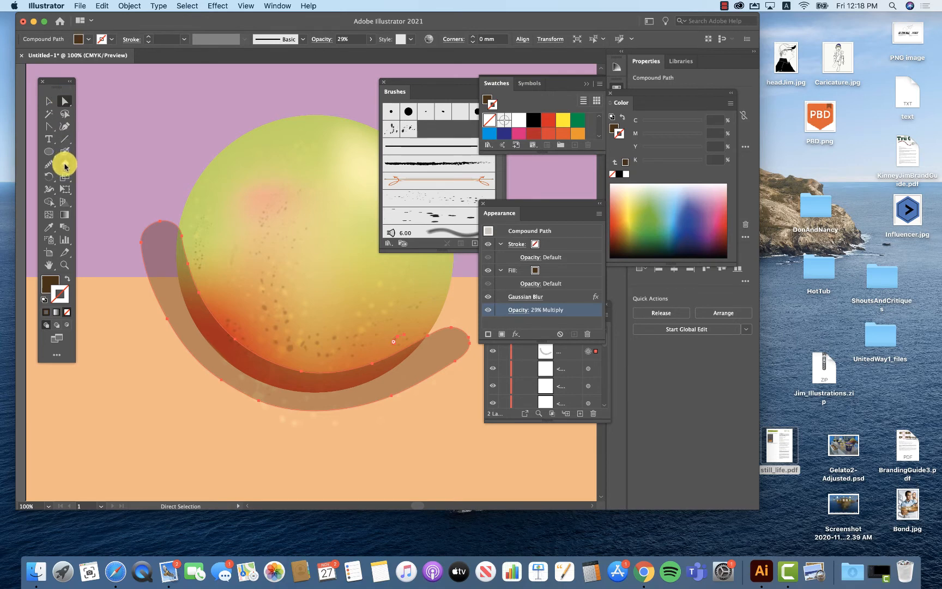
left_click_drag(399, 333, 365, 335)
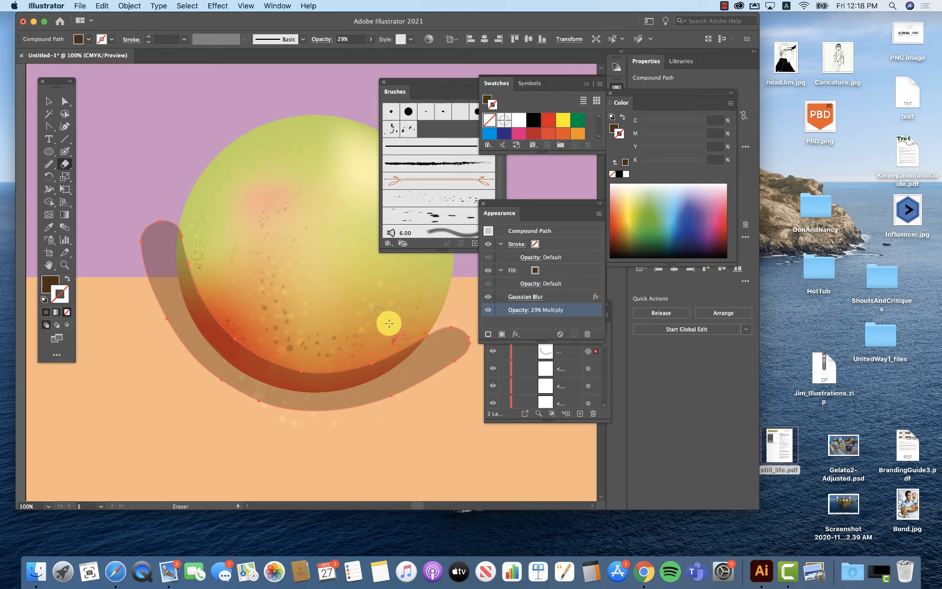
left_click_drag(387, 322, 377, 332)
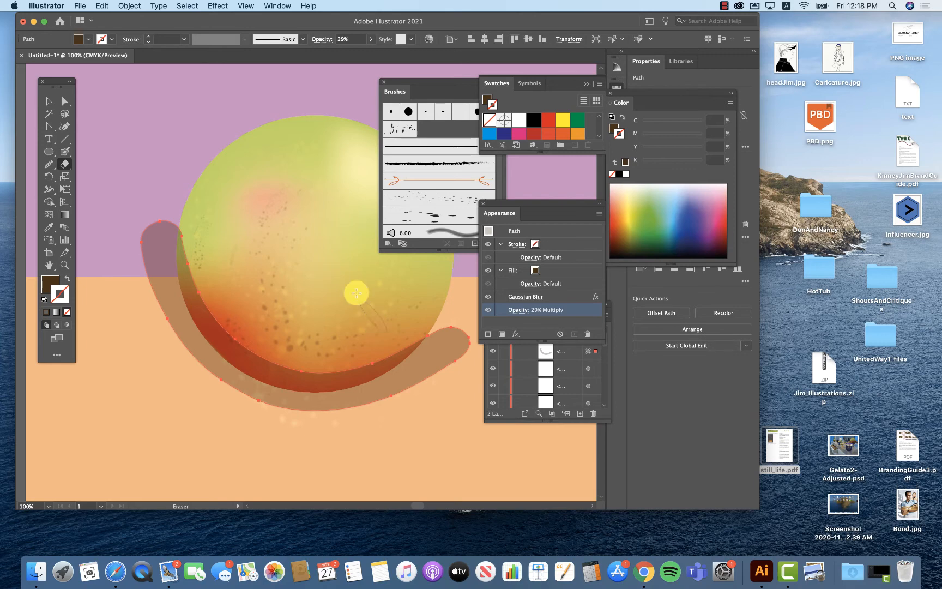
- Show the hidden green circle, move it to the front of the Apple layer and position it exactly over the apple
left_click(49, 100)
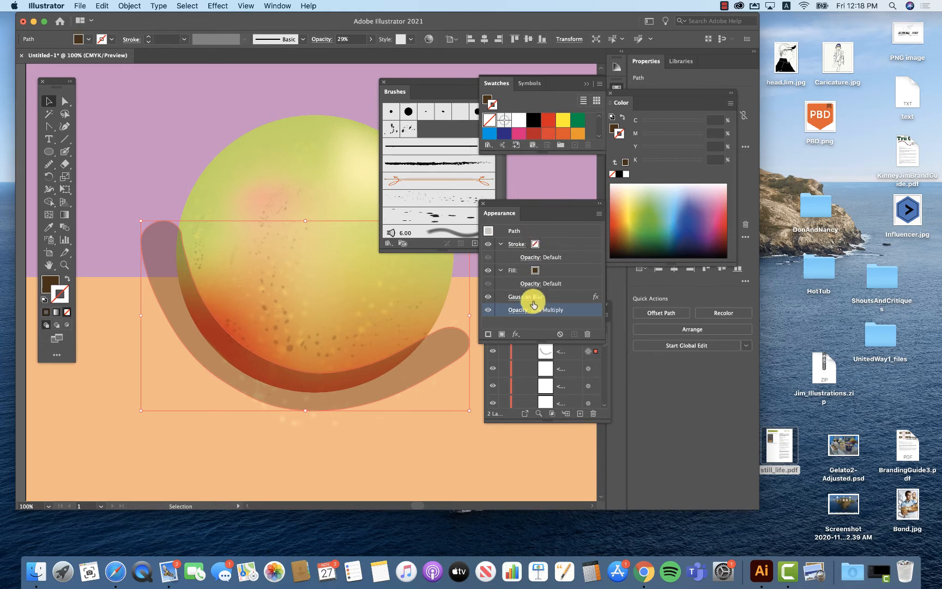
left_click(515, 397)
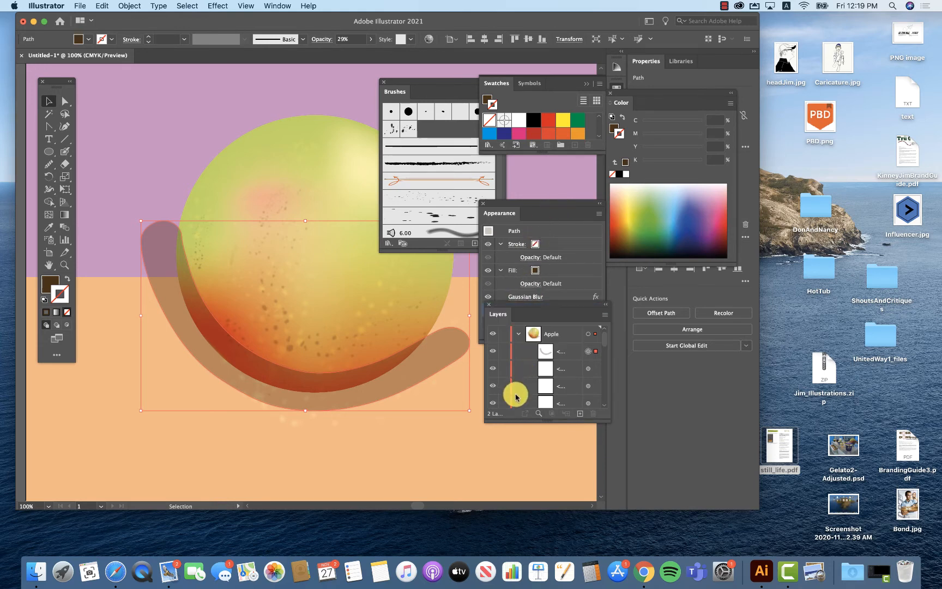
scroll(527, 353, "down", 3)
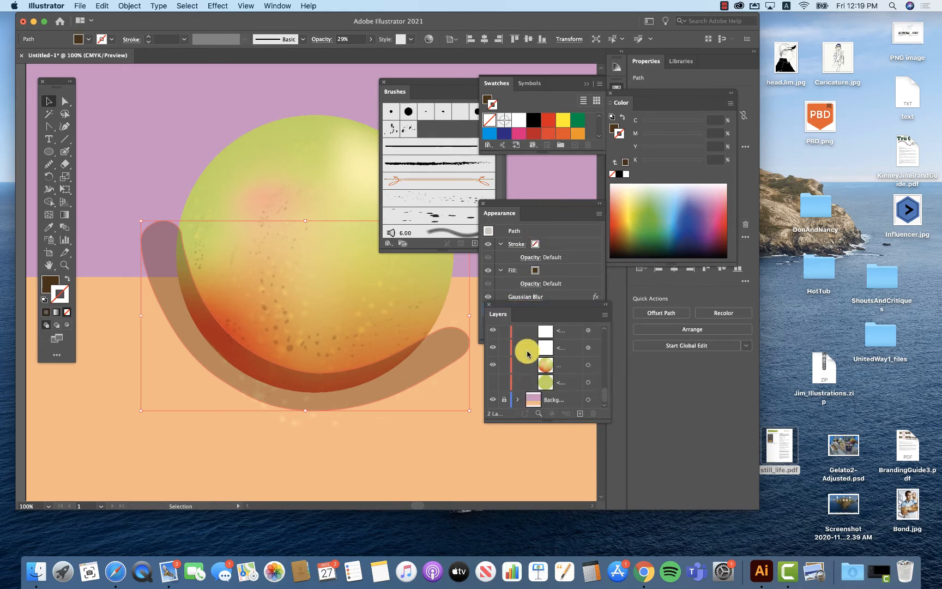
left_click(493, 381)
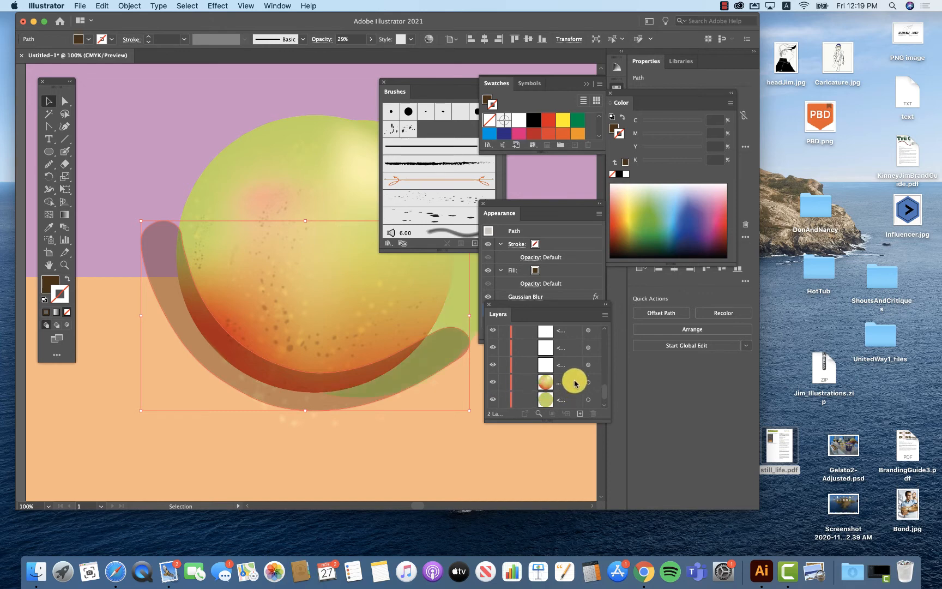
left_click_drag(572, 381, 560, 342)
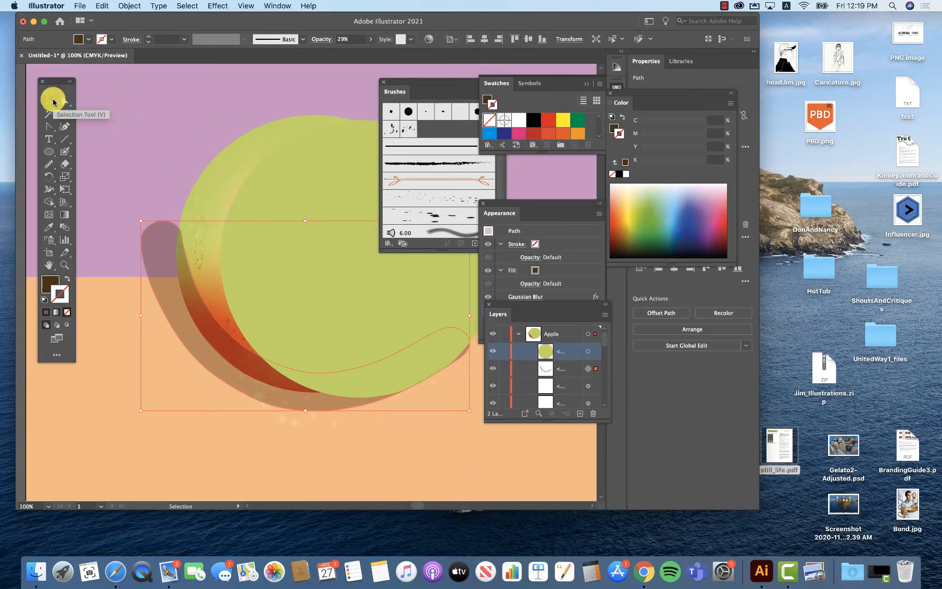
left_click_drag(316, 170, 272, 168)
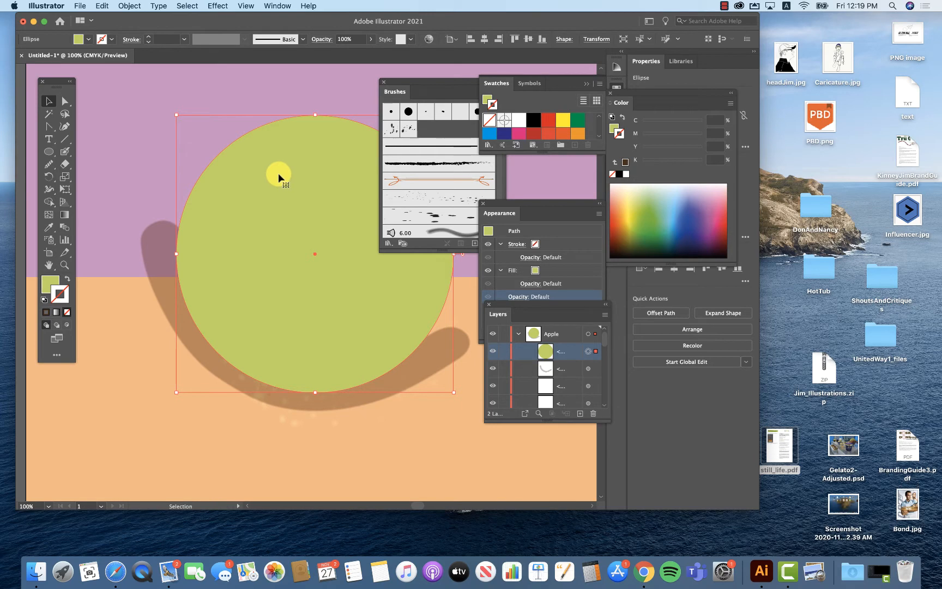
- Select everything on the Apple layer and make a clipping mask from the green circle
left_click(588, 335)
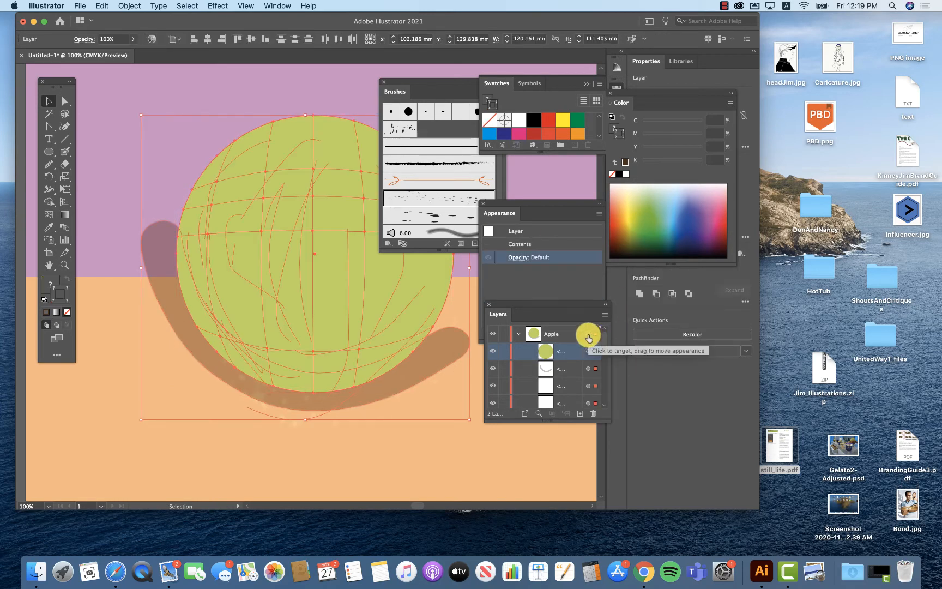
left_click(124, 5)
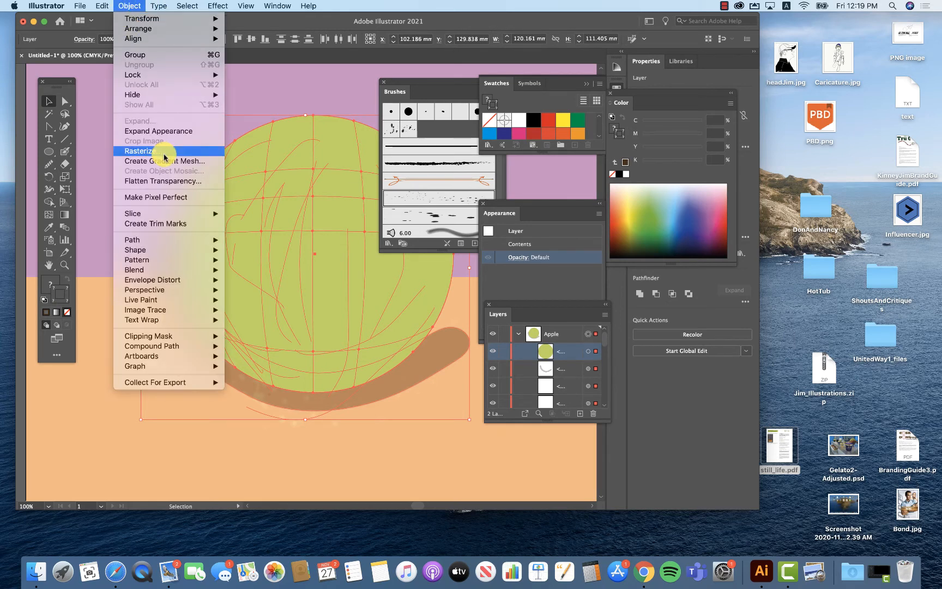
mouse_move(207, 336)
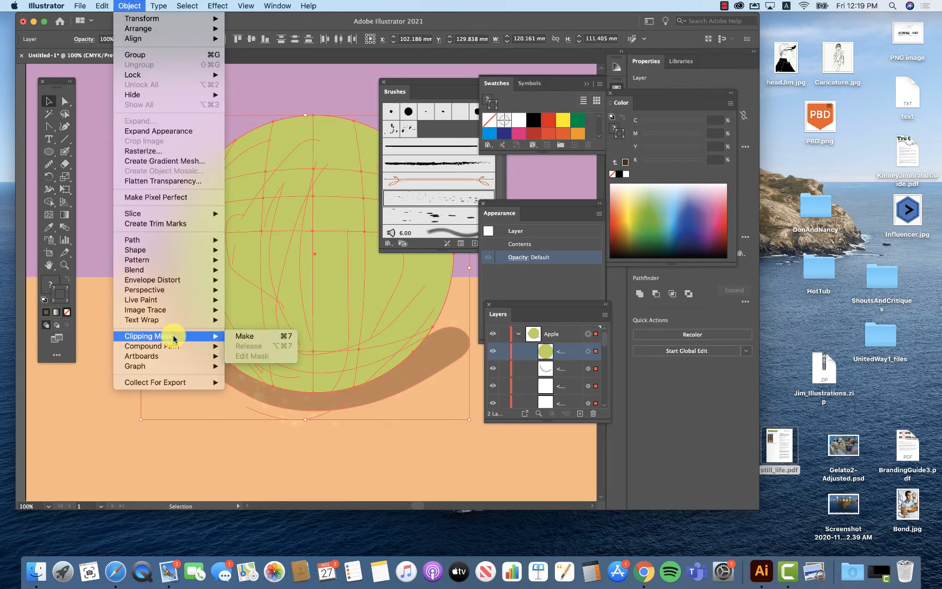
left_click(238, 337)
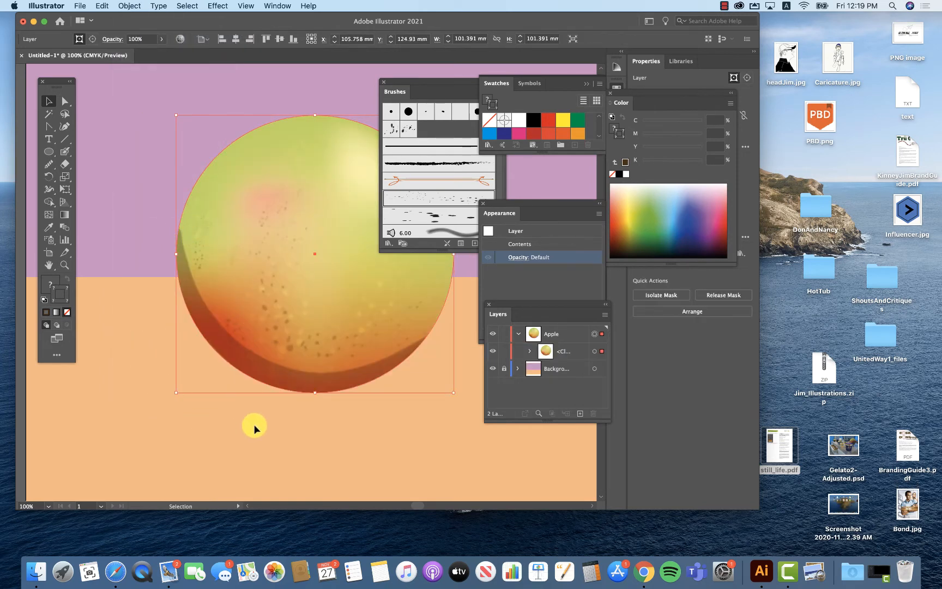
- Select the clipped shadow band and add a second, stronger Gaussian Blur to soften its edge
left_click(65, 100)
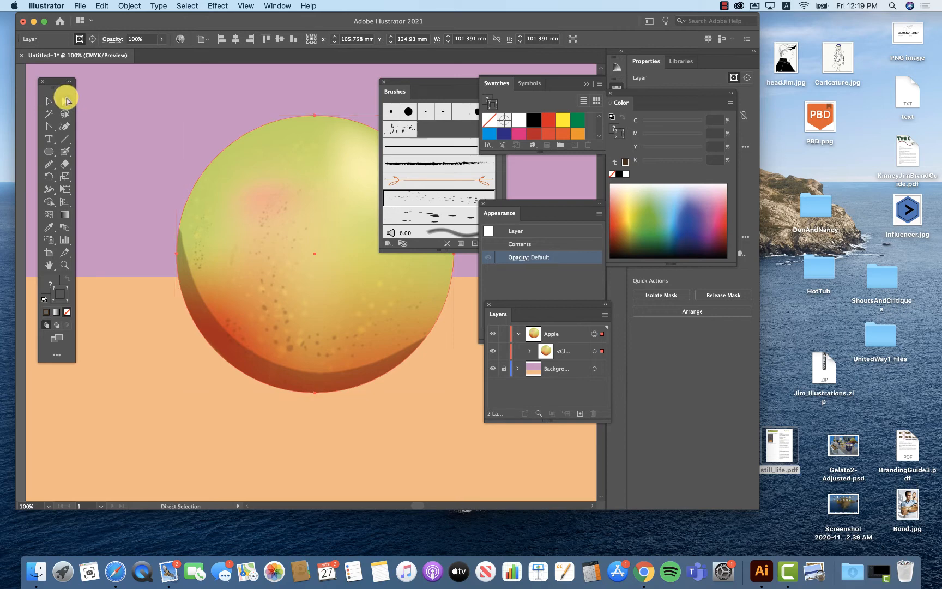
left_click(175, 351)
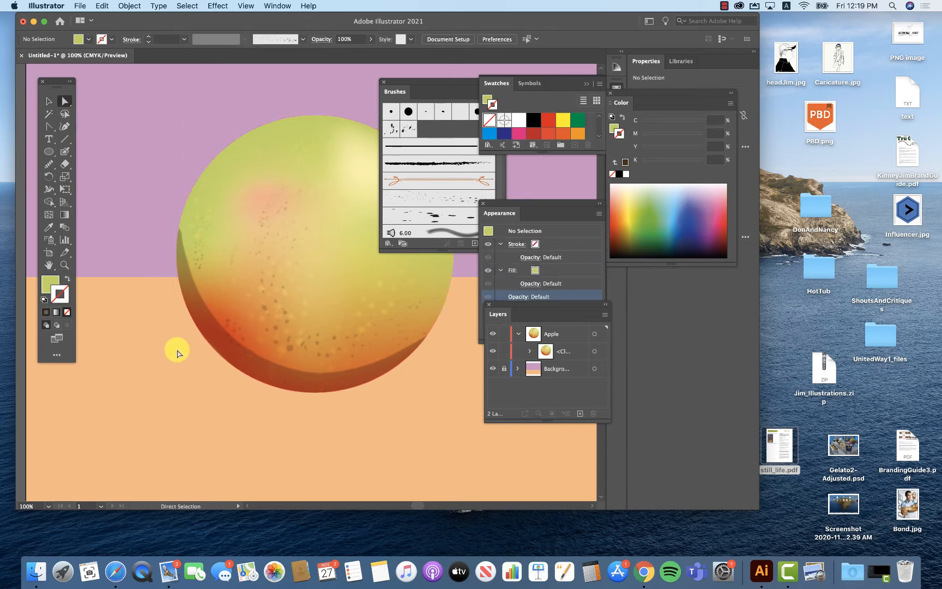
left_click(242, 353)
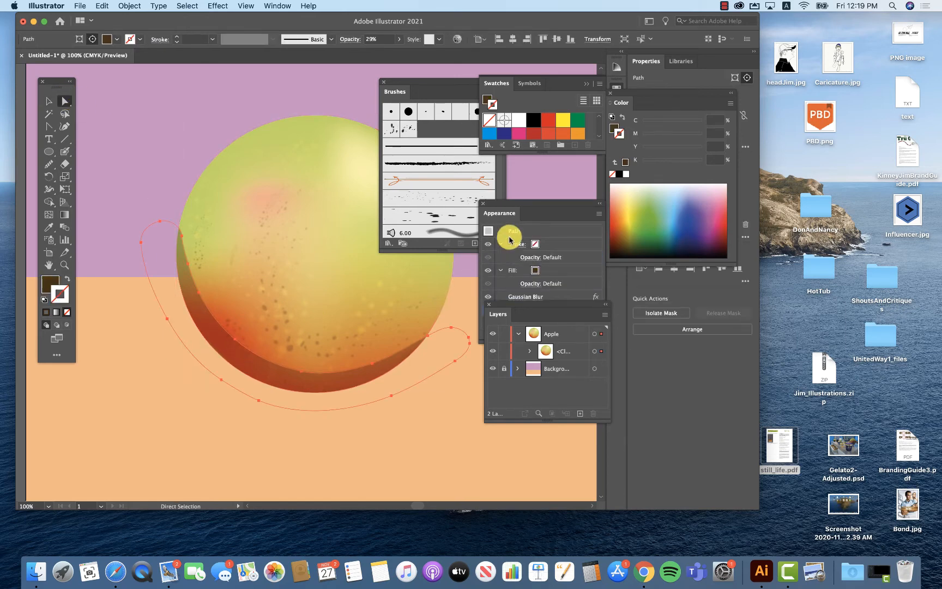
left_click_drag(538, 204, 325, 180)
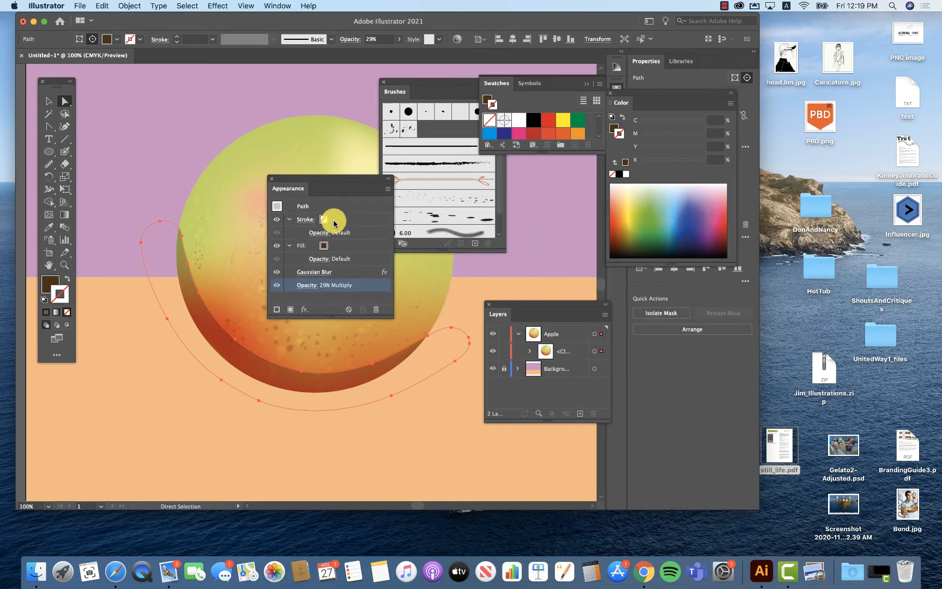
left_click(305, 311)
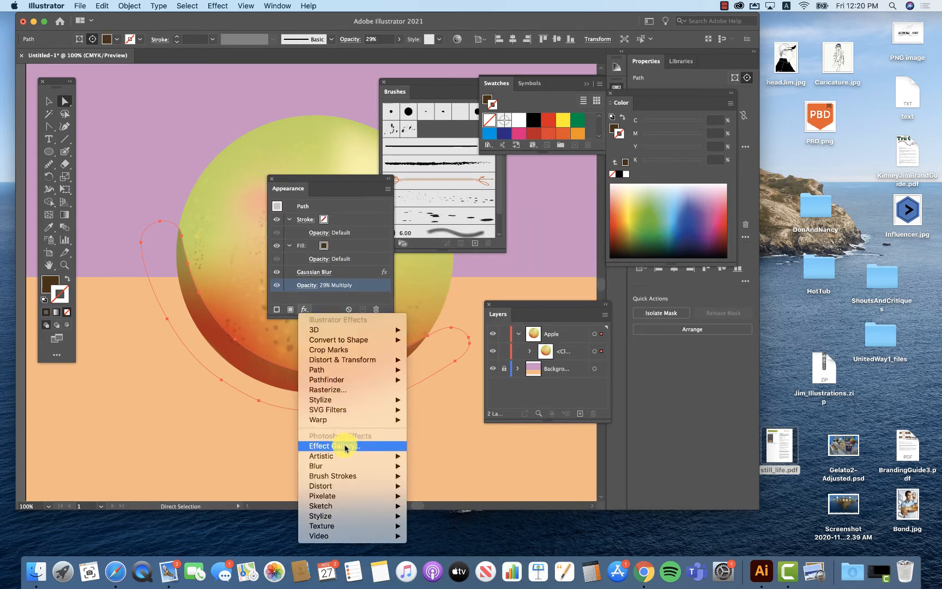
mouse_move(349, 466)
left_click(432, 465)
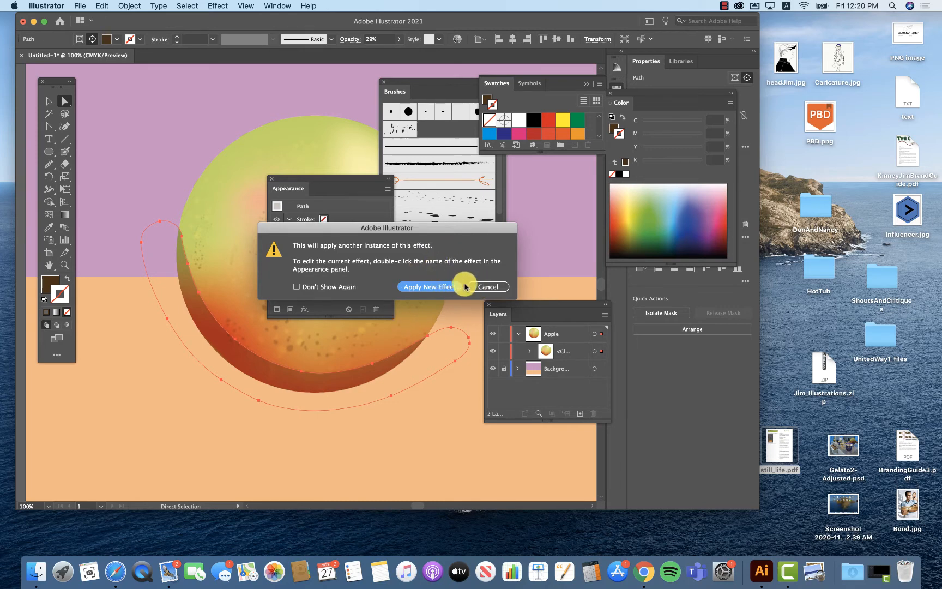
left_click(428, 287)
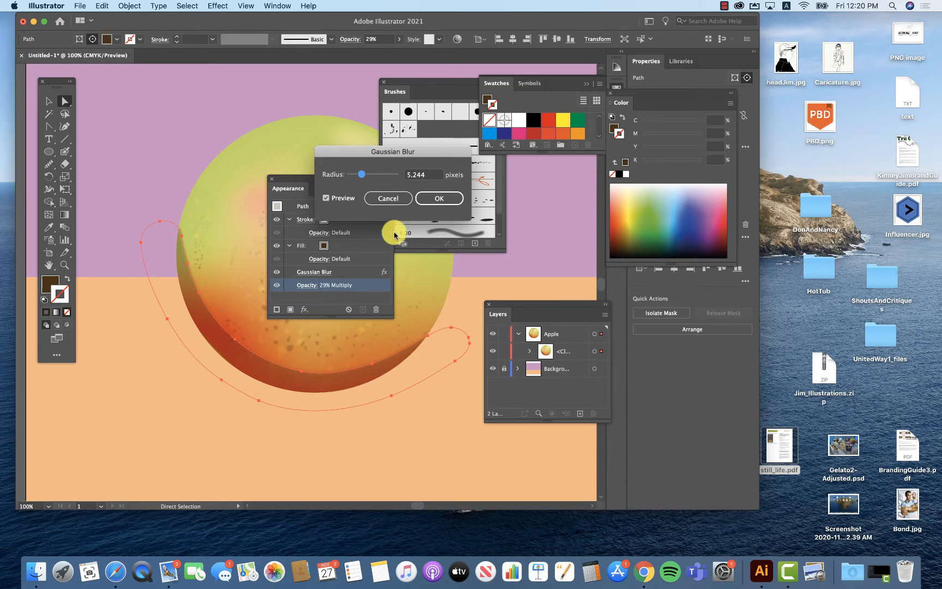
mouse_move(374, 182)
left_mouse_down()
mouse_move(355, 173)
mouse_move(381, 178)
left_mouse_up()
left_click(433, 197)
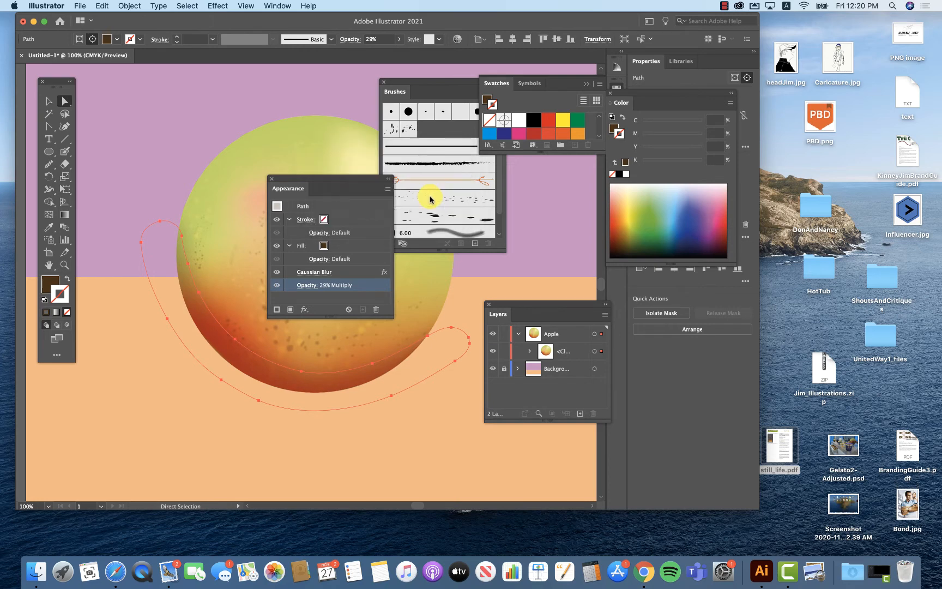
left_click_drag(332, 182, 564, 191)
left_click(164, 133)
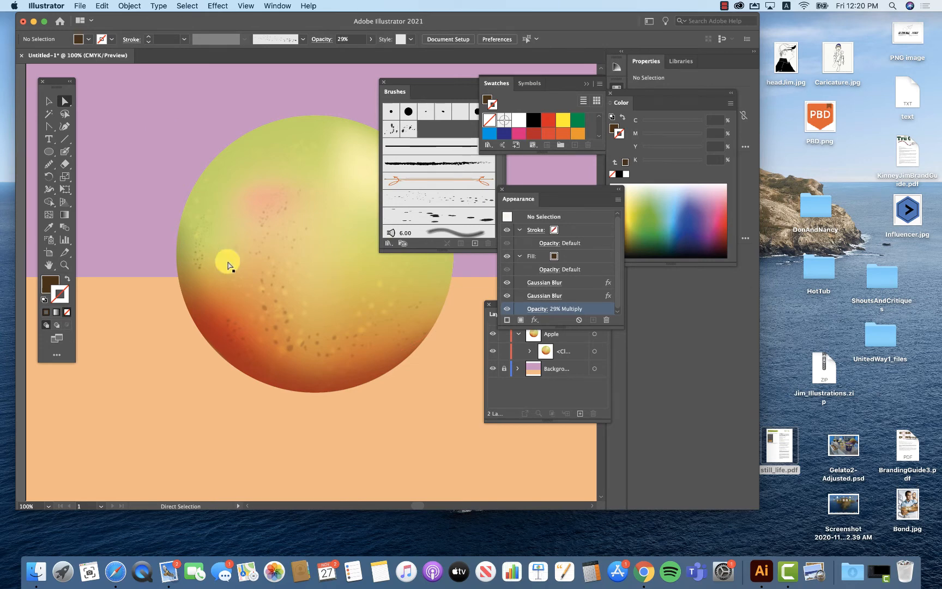
- Move the blurred shadow band slightly up and right within the apple's clipping mask
left_click(236, 347)
left_click(236, 349, "alt")
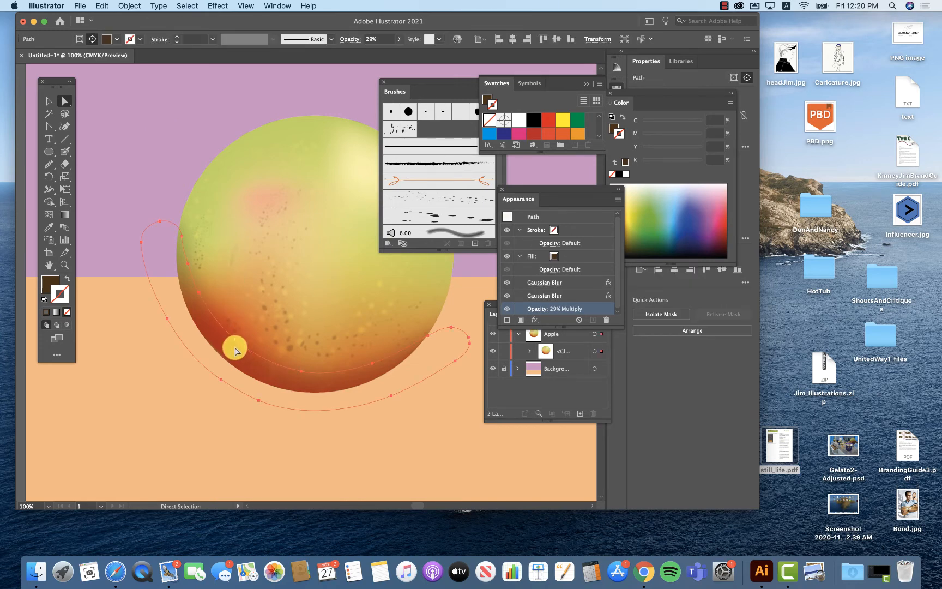
left_click_drag(234, 347, 240, 332)
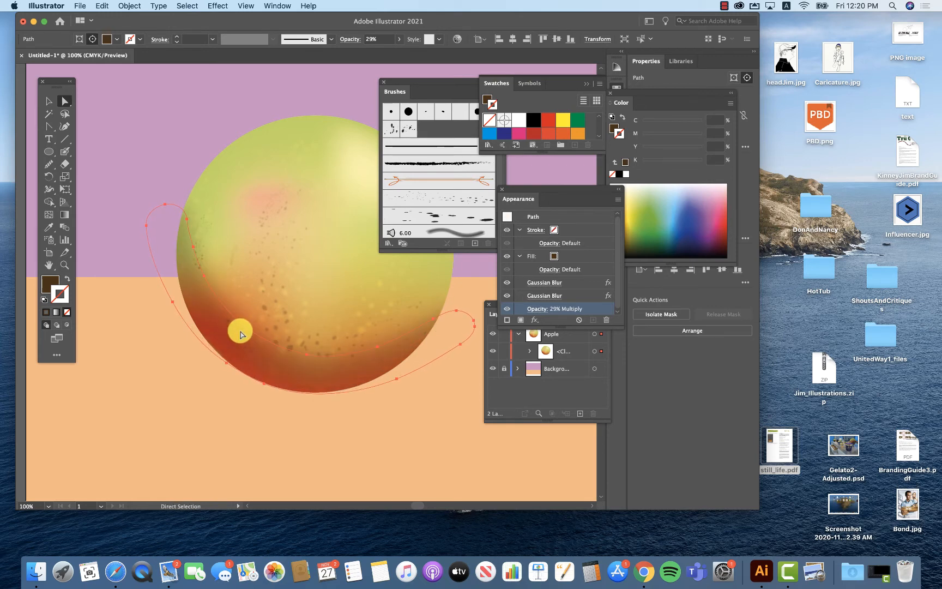
- Switch to the Pen tool and close the Brushes panel to clear the artwork around the apple's highlight
scroll(235, 330, "up", 3)
scroll(236, 330, "right", 2)
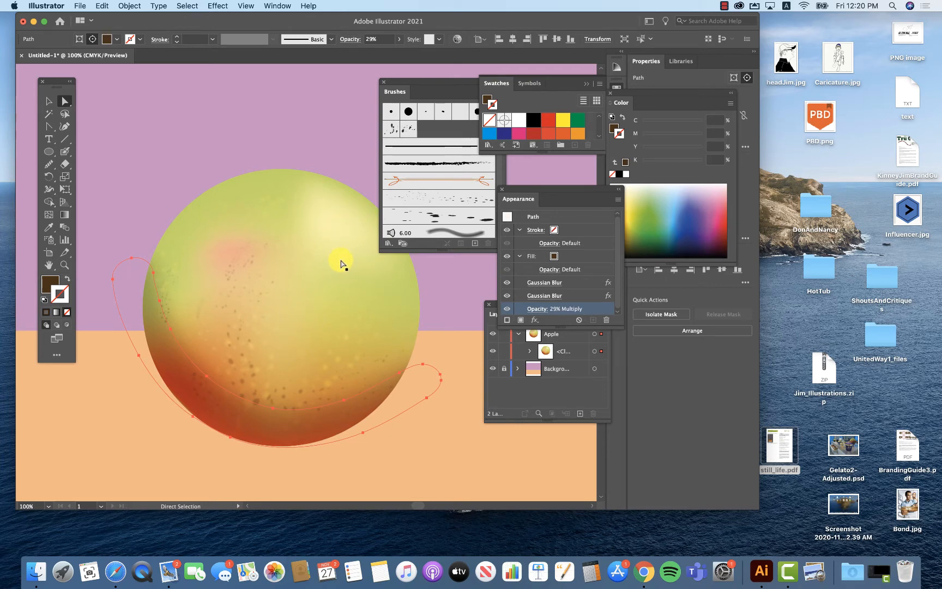
left_click(48, 126)
left_click(82, 127)
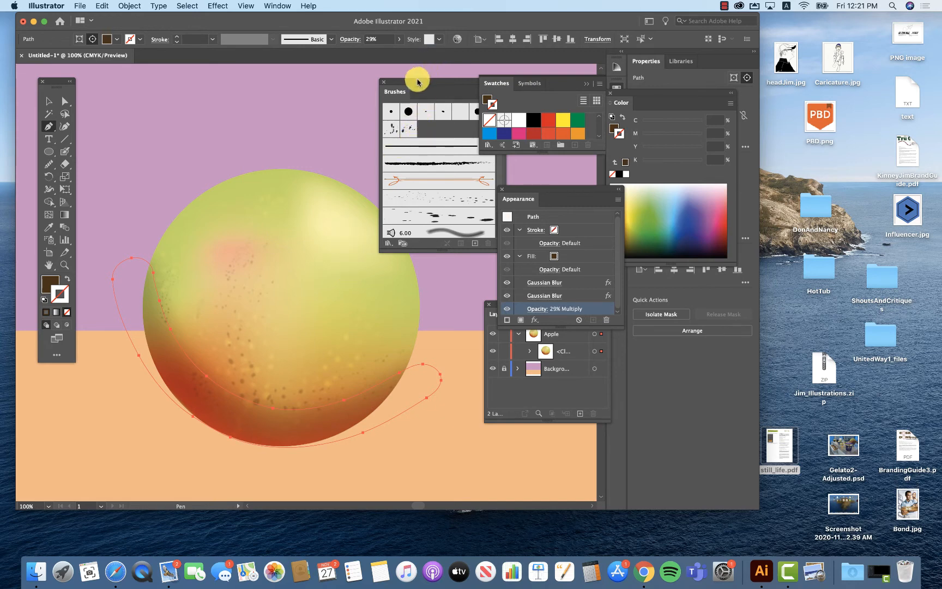
left_click(384, 82)
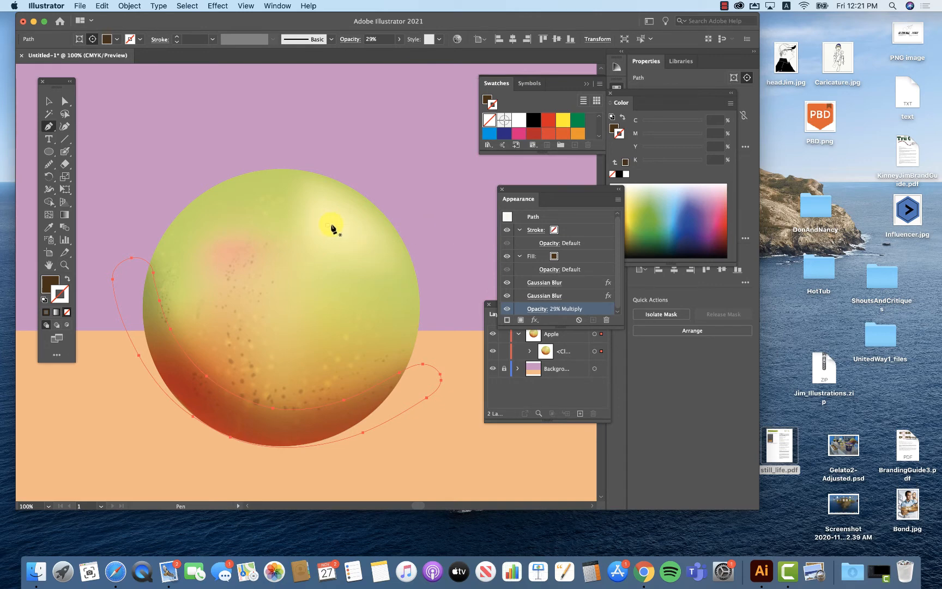
- Draw a slightly curved top edge about 6.4 mm wide over the apple's highlight with the Pen tool, angling the end handle downward
key("super+space")
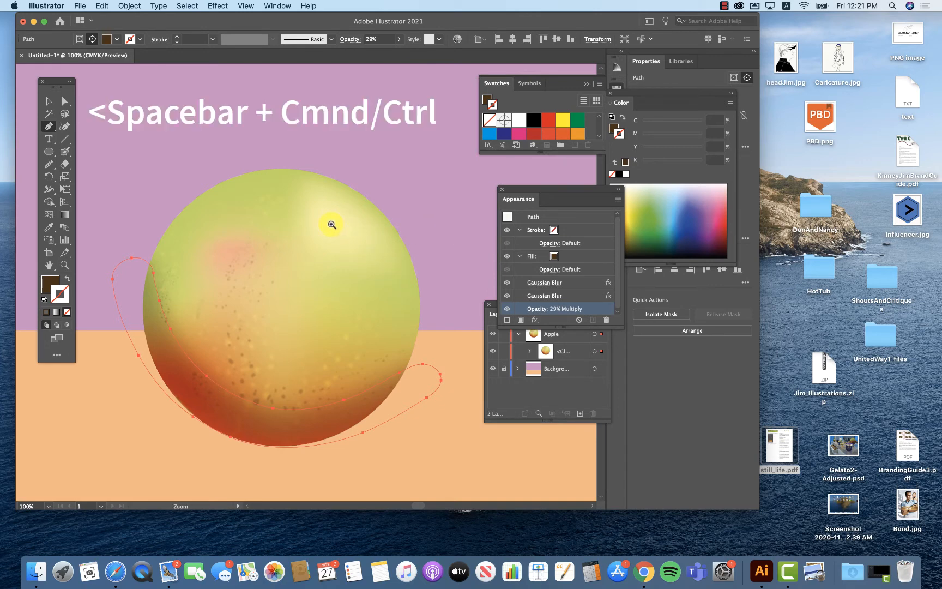
left_click_drag(319, 215, 419, 258)
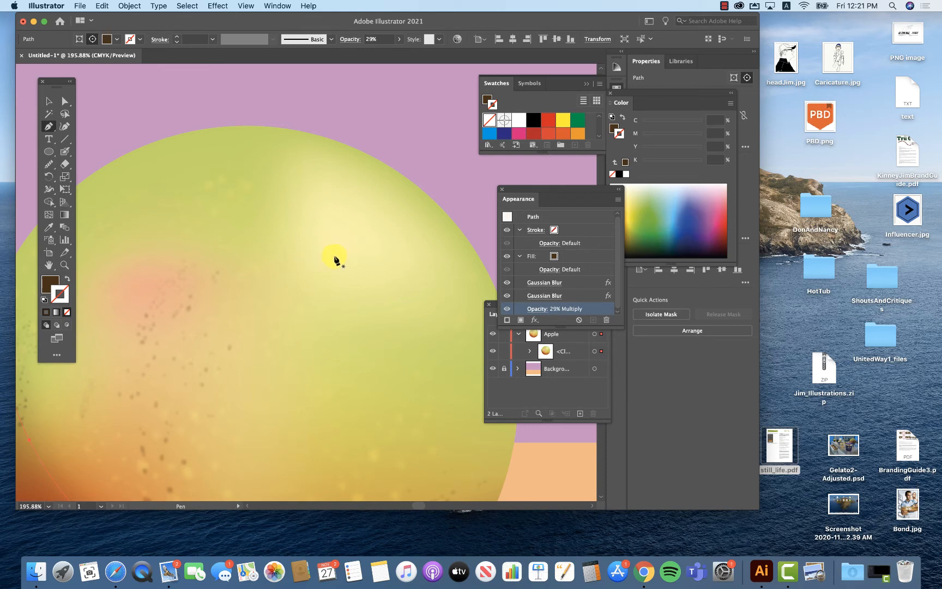
left_click_drag(309, 264, 320, 263)
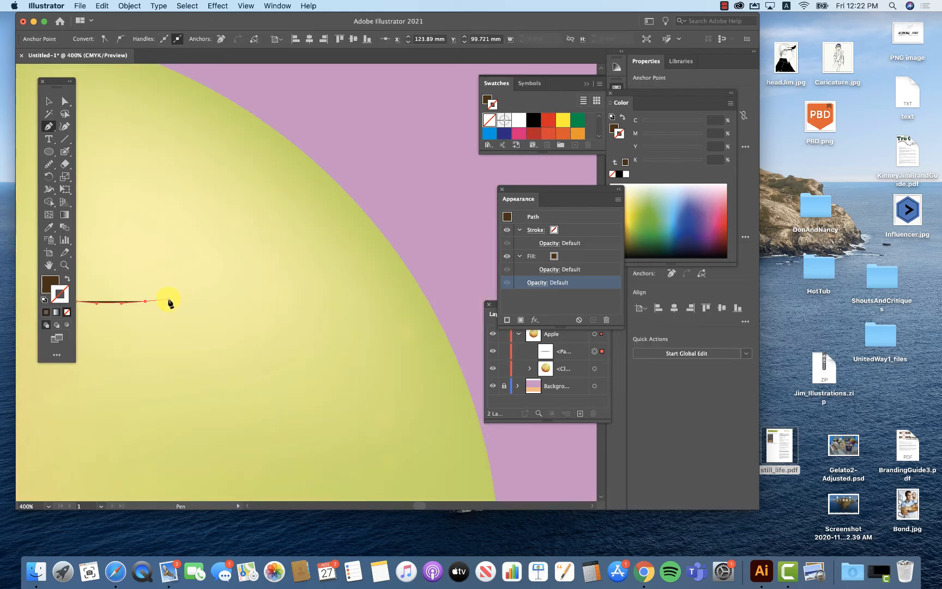
key("alt")
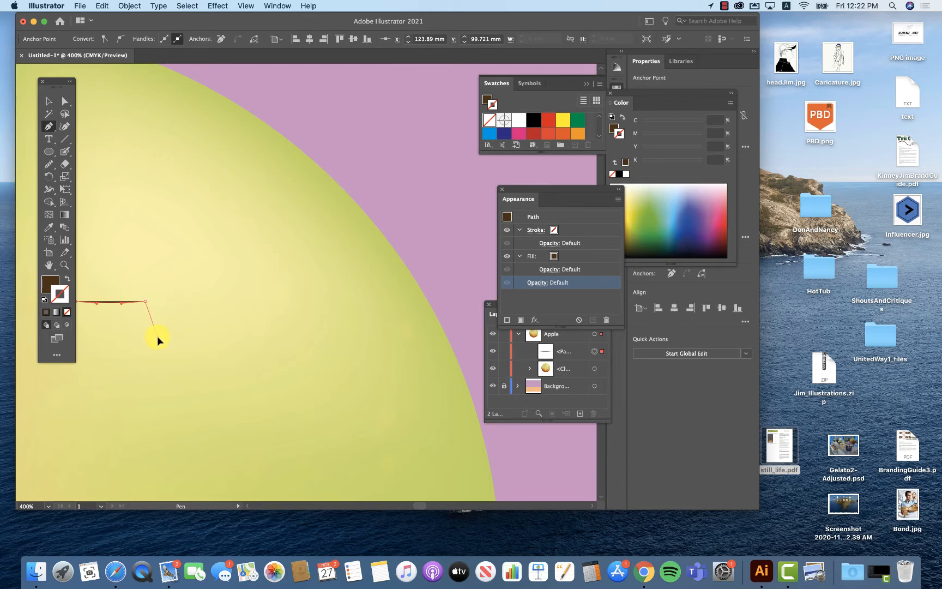
left_click_drag(158, 338, 158, 337)
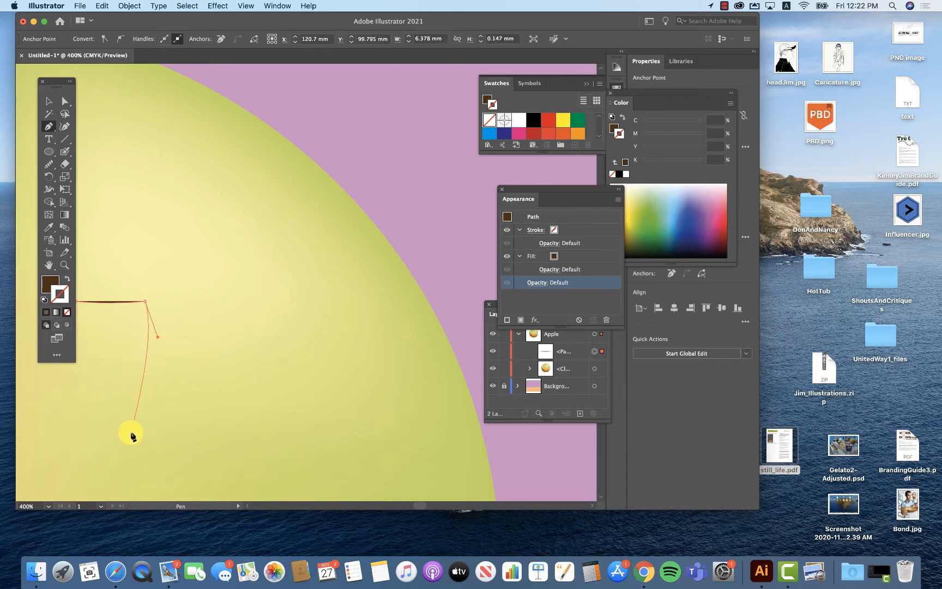
- Draw the curved right, bottom and left sides with corner points and close the four-sided reflection pane, about 9.2 by 13.2 mm, without stray anchors
key("space")
left_click_drag(131, 434, 282, 304)
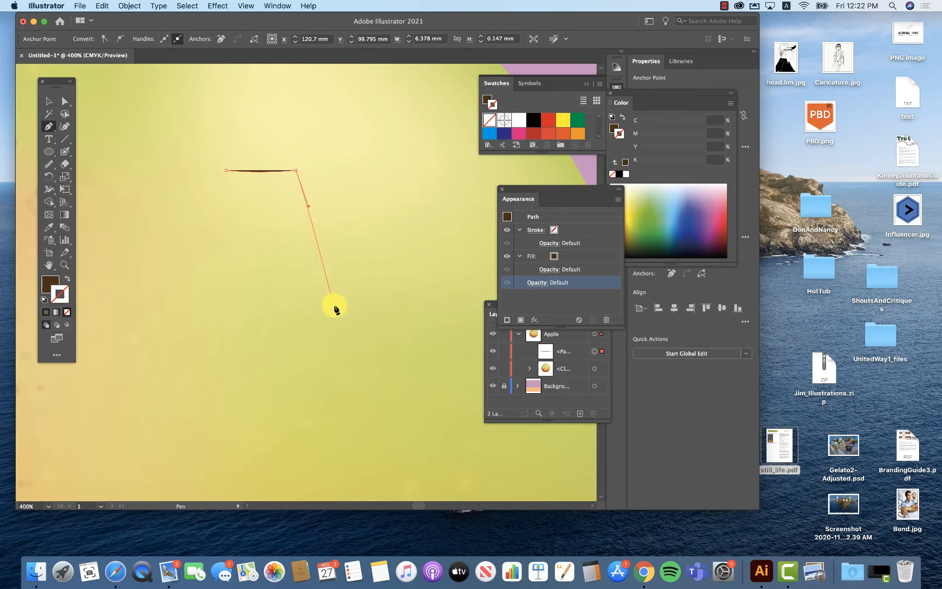
left_click_drag(326, 315, 330, 365)
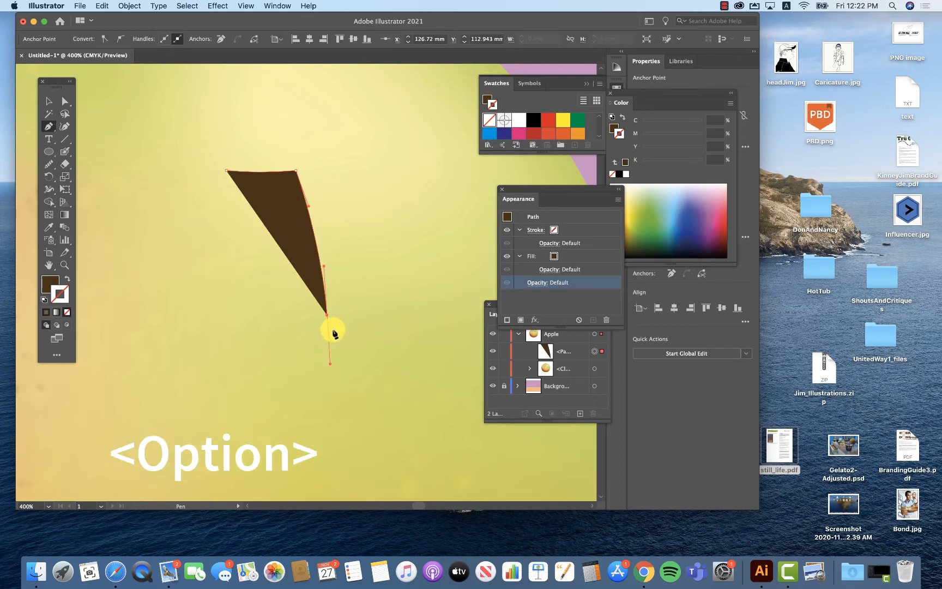
left_click_drag(330, 319, 261, 271)
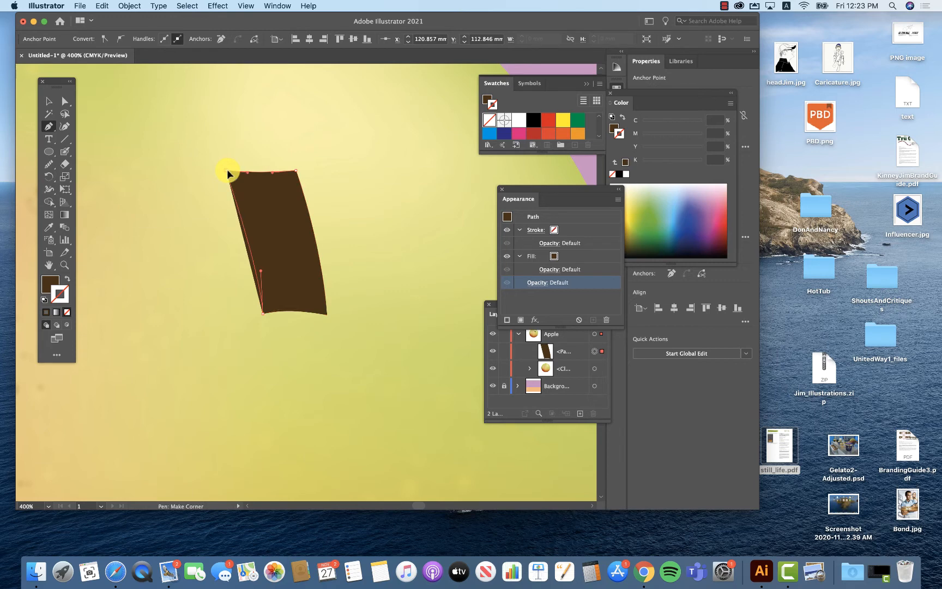
left_click_drag(229, 173, 206, 136)
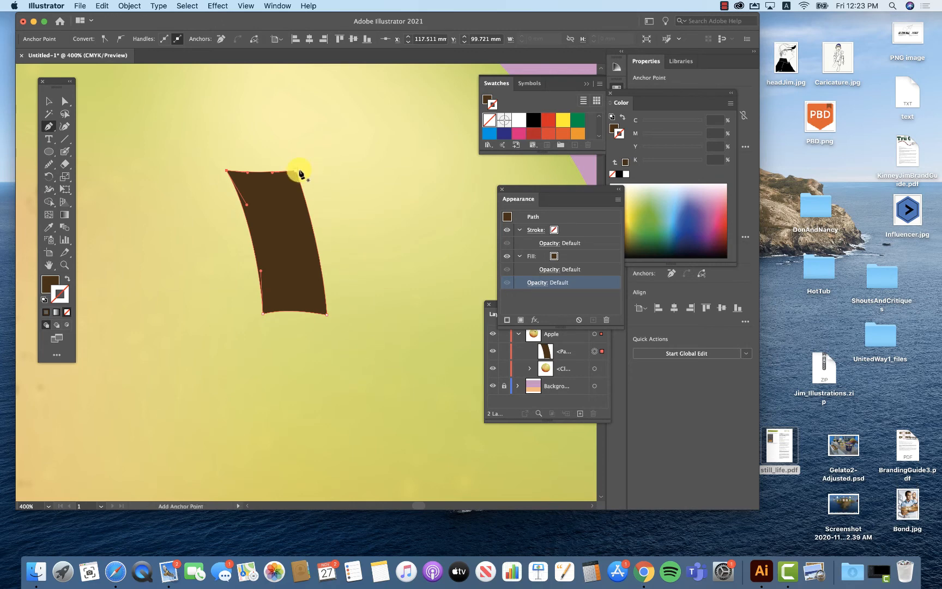
left_click(303, 174)
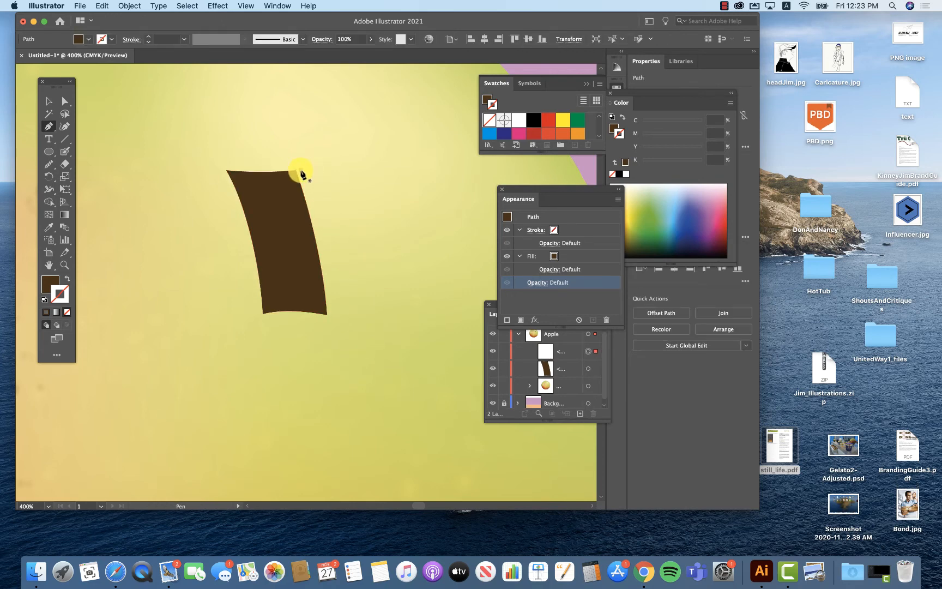
key("super+z")
- Duplicate the brown reflection pane directly to its right, leaving a narrow gap between the two panes
left_click(48, 102)
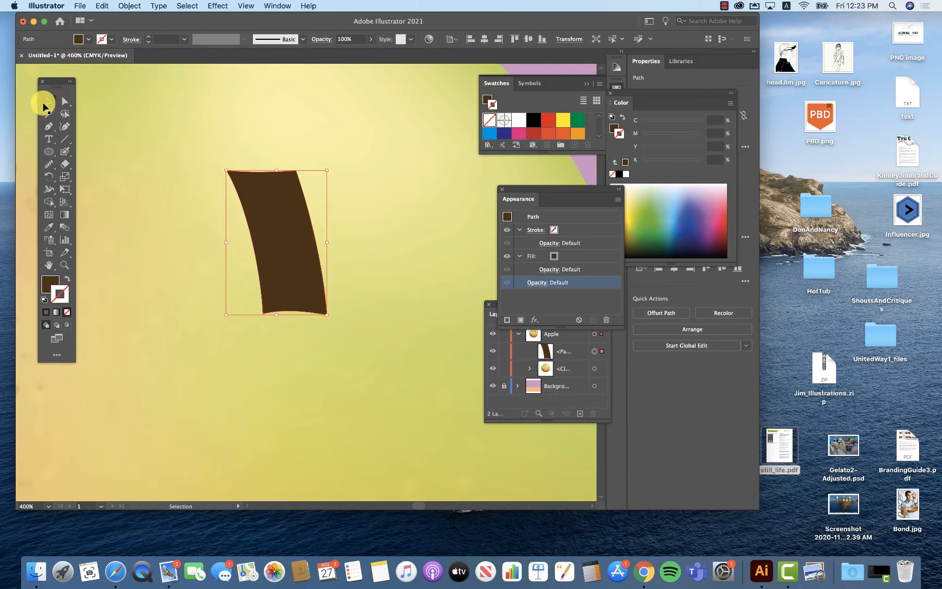
left_click(194, 243)
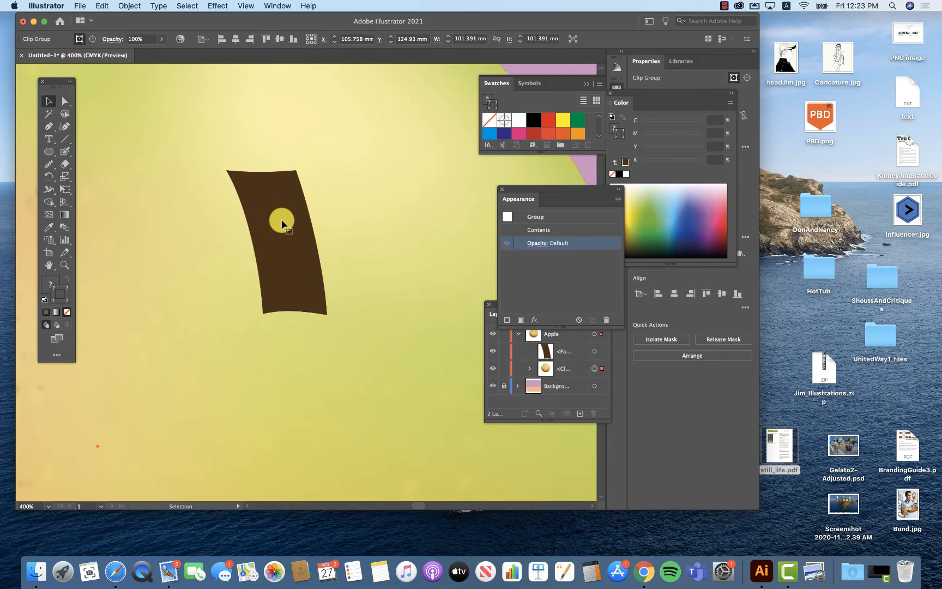
left_click_drag(283, 223, 355, 230)
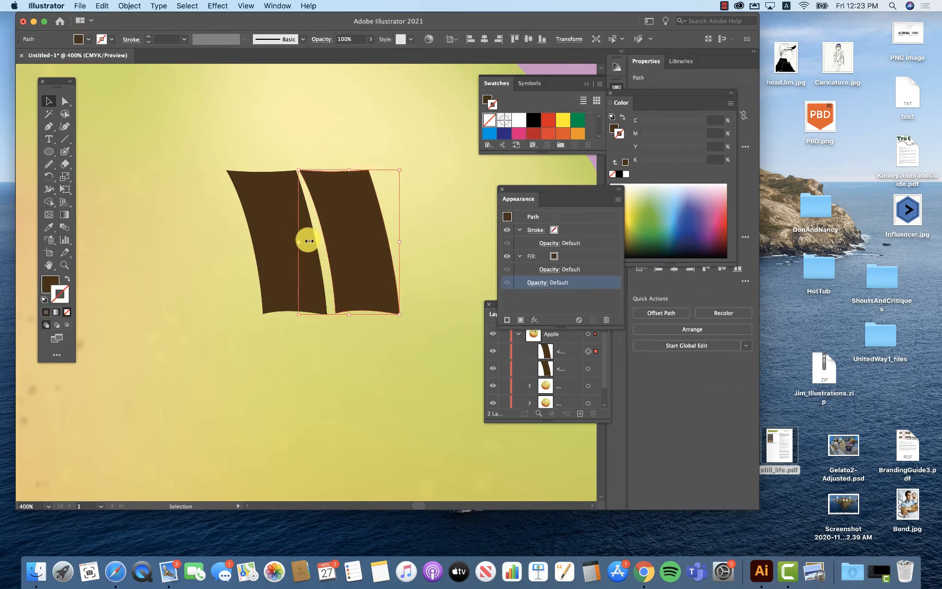
left_click_drag(299, 238, 480, 217)
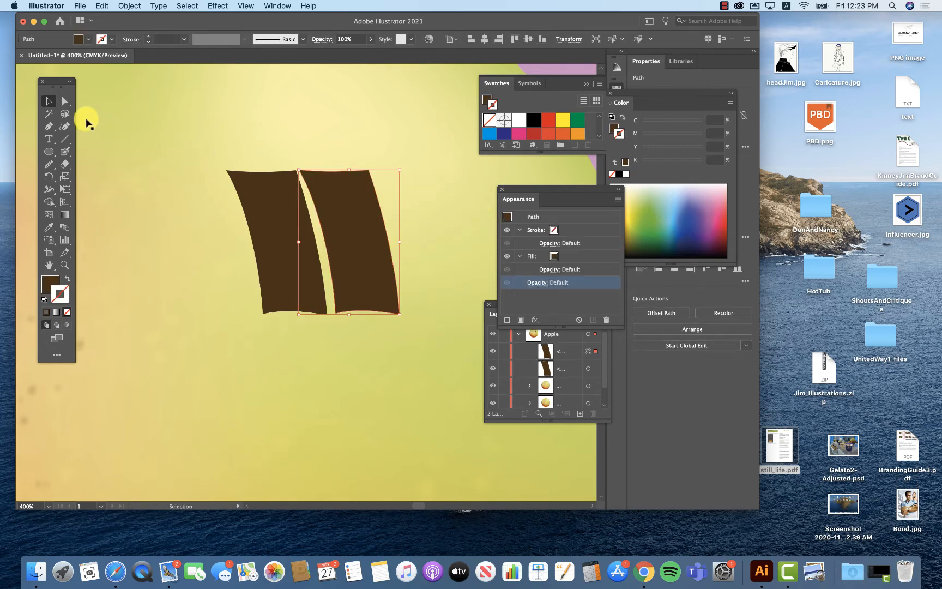
- Move the right pane's lower-left anchor slightly left to narrow the lower part of the gap
left_click(64, 100)
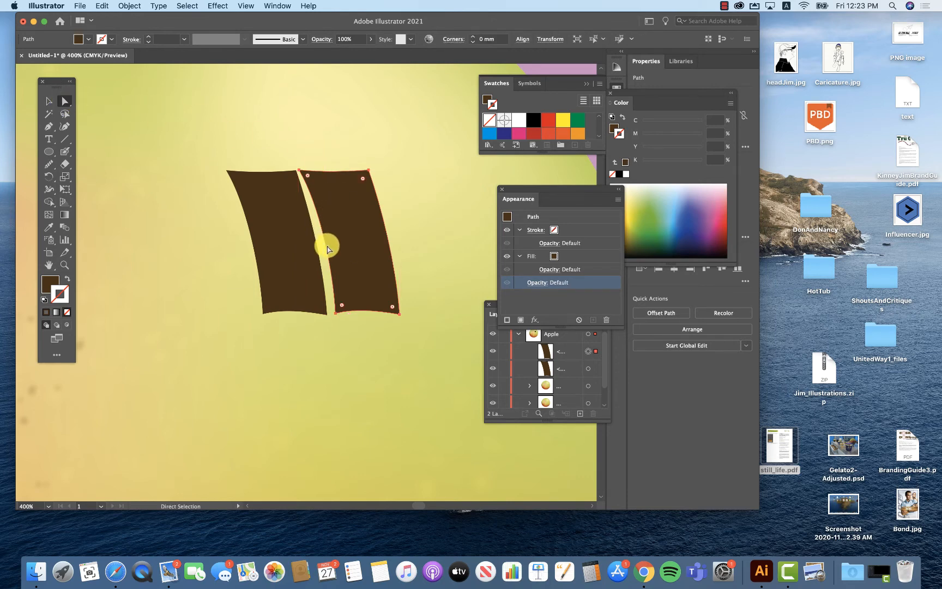
left_click(334, 313)
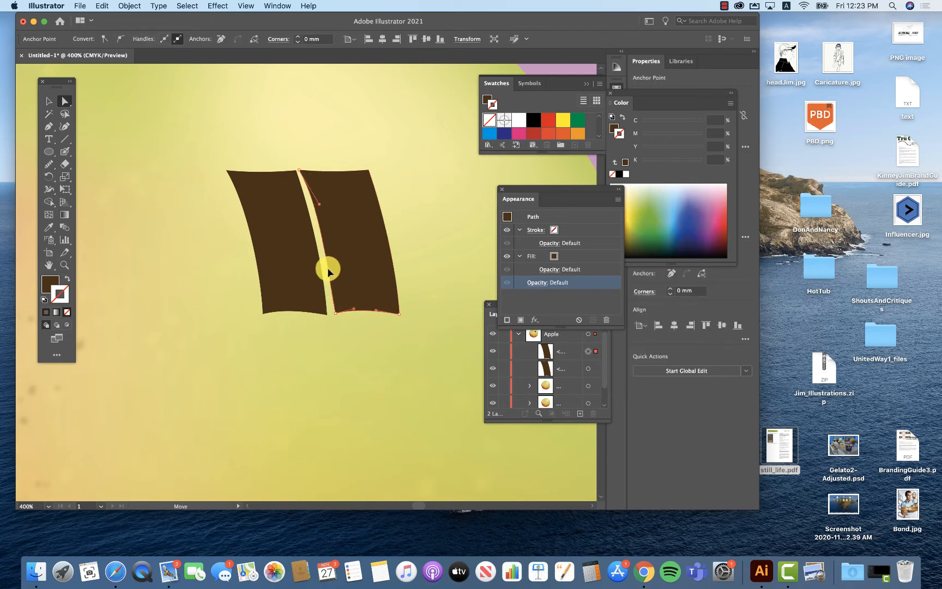
left_click_drag(325, 265, 325, 266)
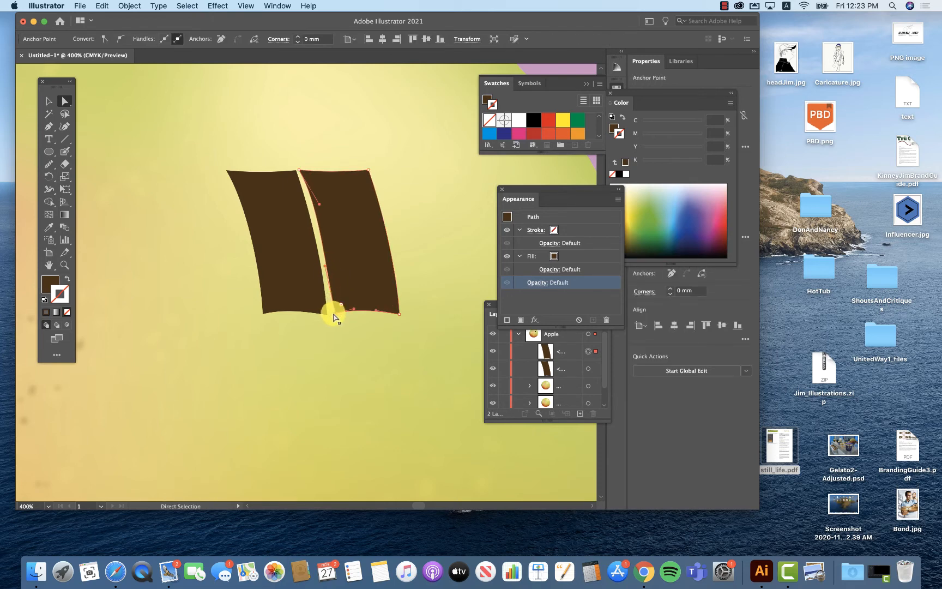
left_click_drag(337, 315, 329, 312)
- Nudge the left pane's lower-right anchor and lower its lower-left anchor slightly so the bottom edge tilts
left_click(326, 312)
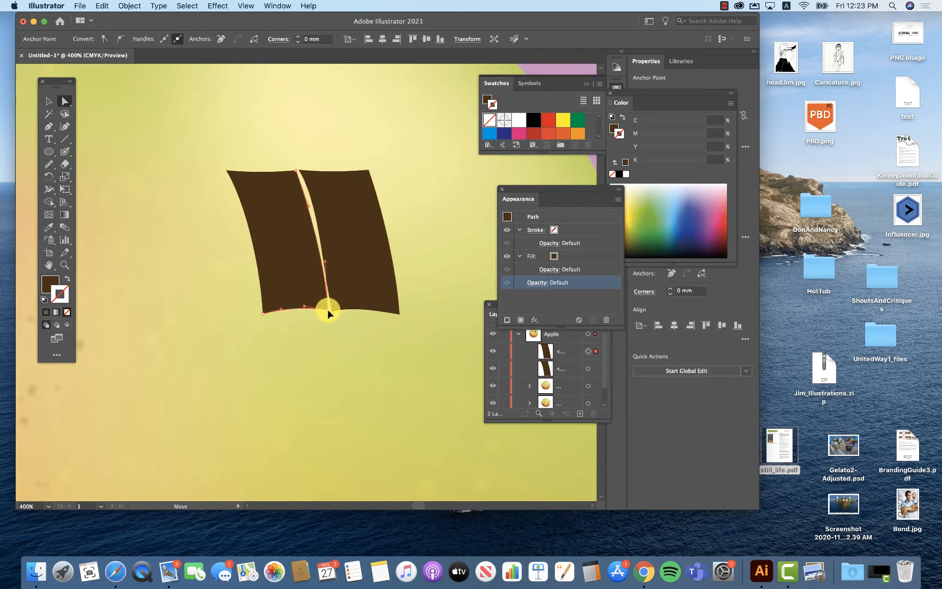
left_click(262, 315)
left_click_drag(263, 313, 263, 316)
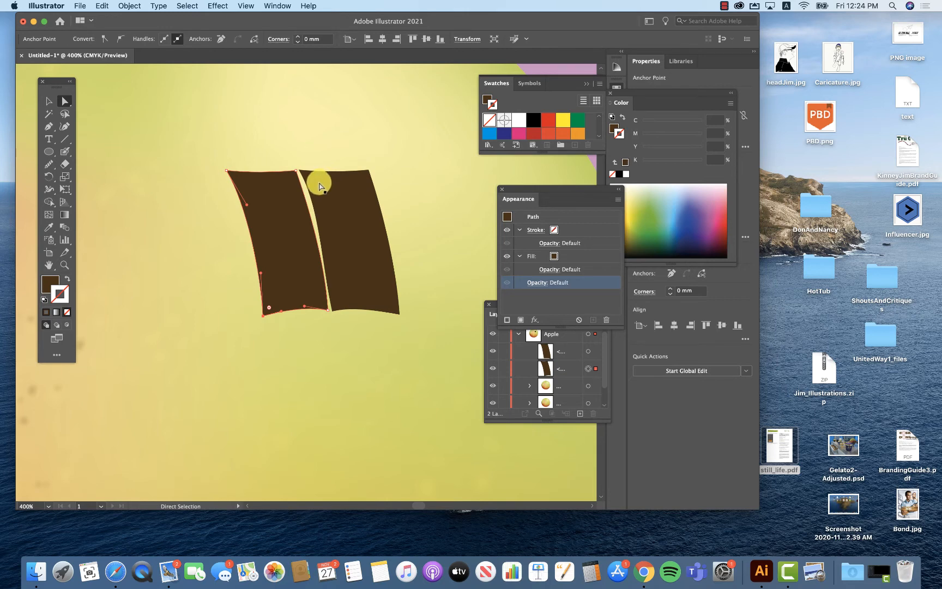
- Refine the right pane's inner curve, raise its upper-right corner, and adjust the upper corners along the gap
left_click_drag(320, 186, 321, 229)
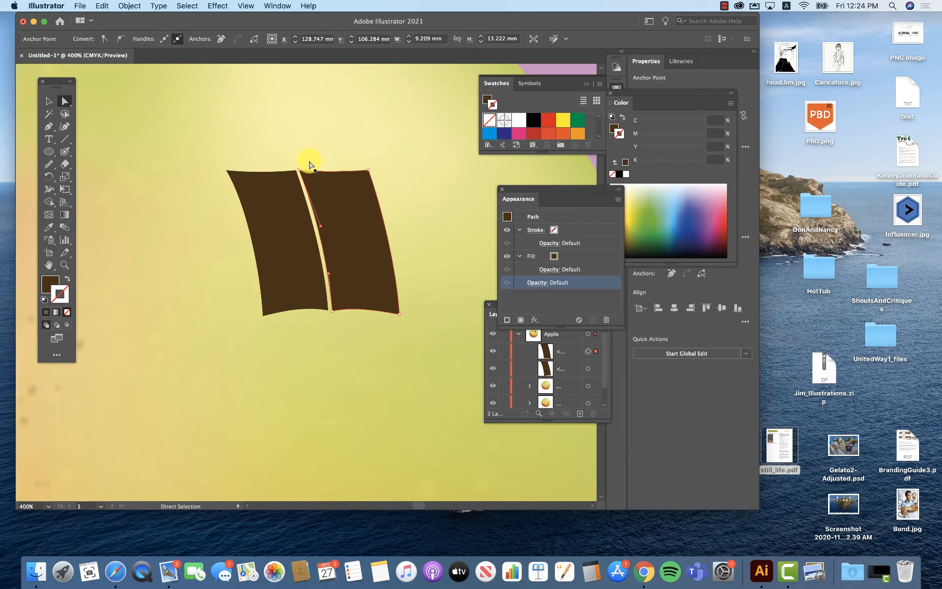
left_click_drag(369, 172, 366, 159)
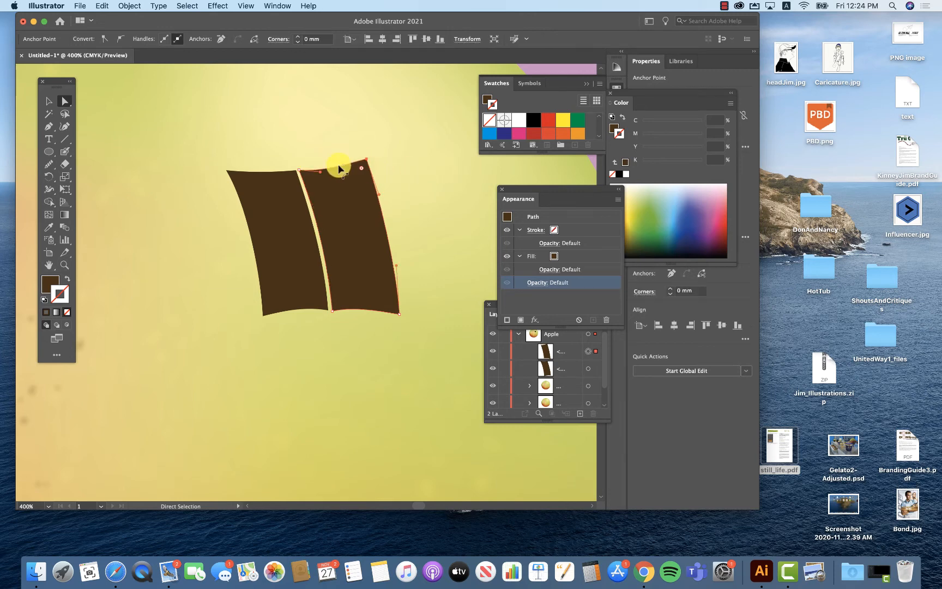
left_click(290, 174)
left_click_drag(298, 173, 299, 173)
left_click(357, 332)
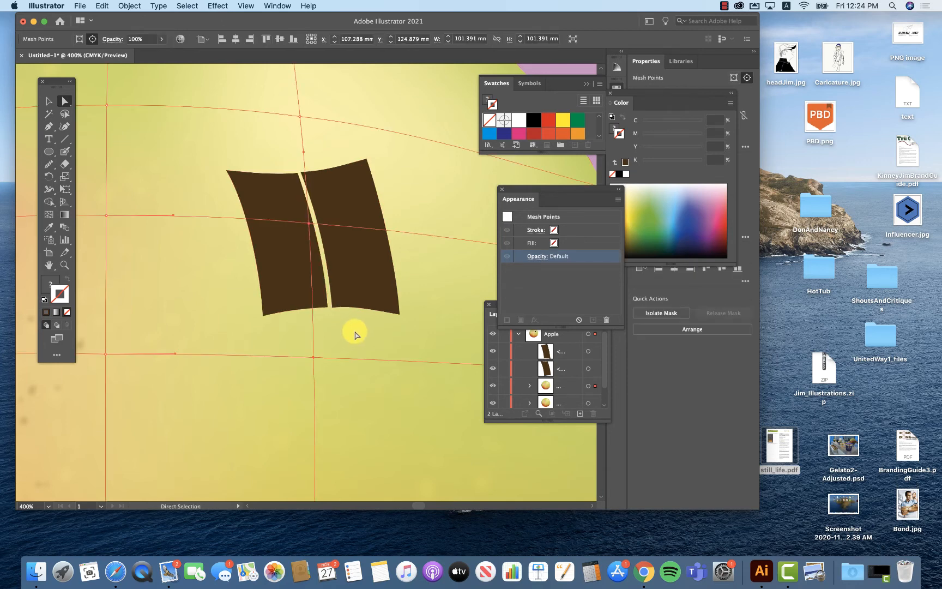
- Select both reflection panes and bring up the Gradient settings beside the artwork, with the Color settings moved aside
left_click(290, 204)
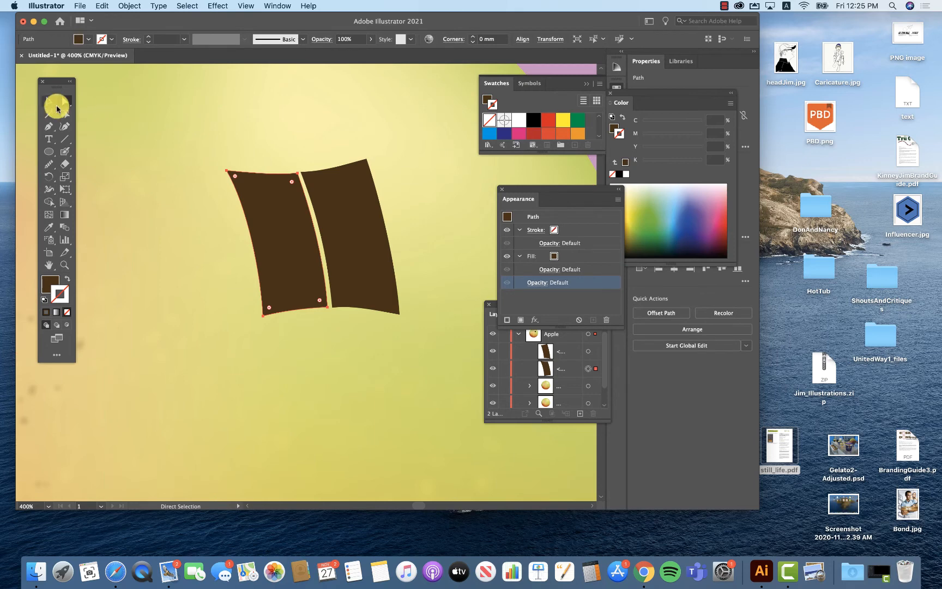
left_click(48, 102)
left_click(359, 235)
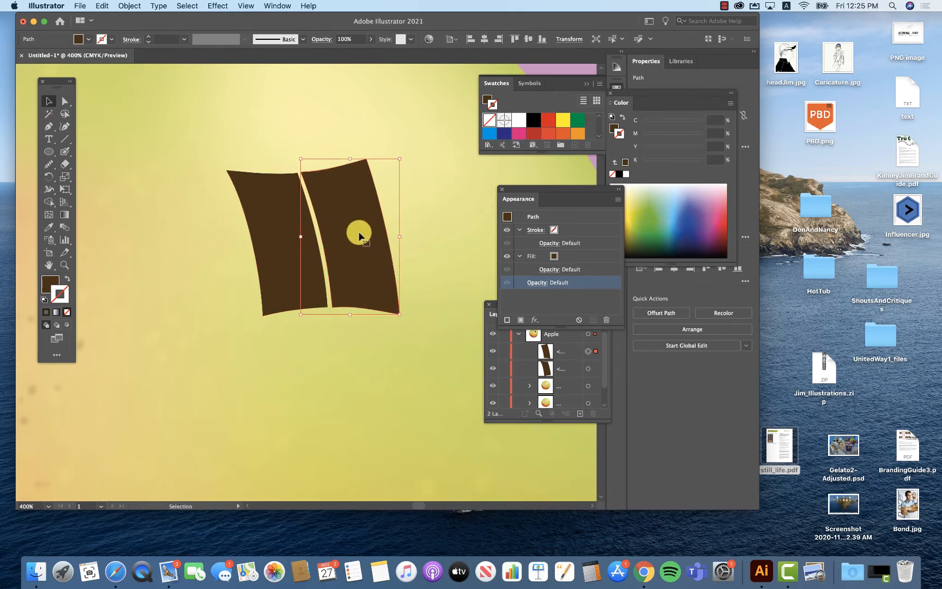
left_click(242, 200, "shift")
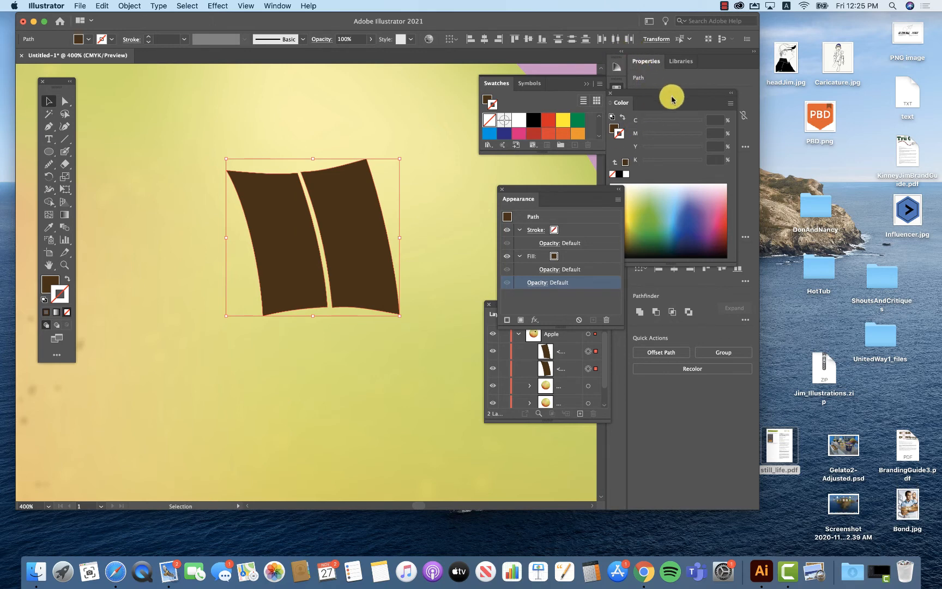
left_click_drag(655, 97, 727, 115)
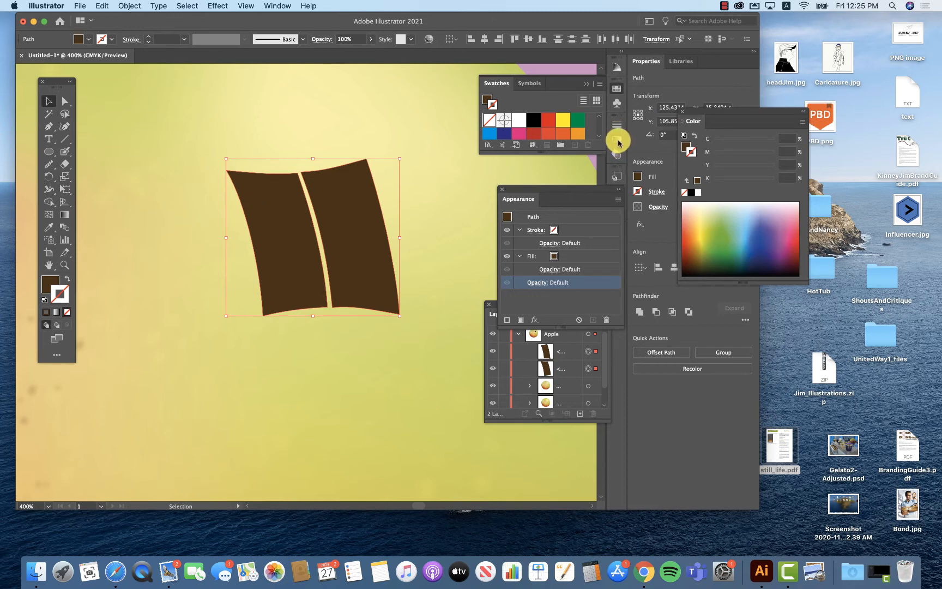
left_click(618, 141)
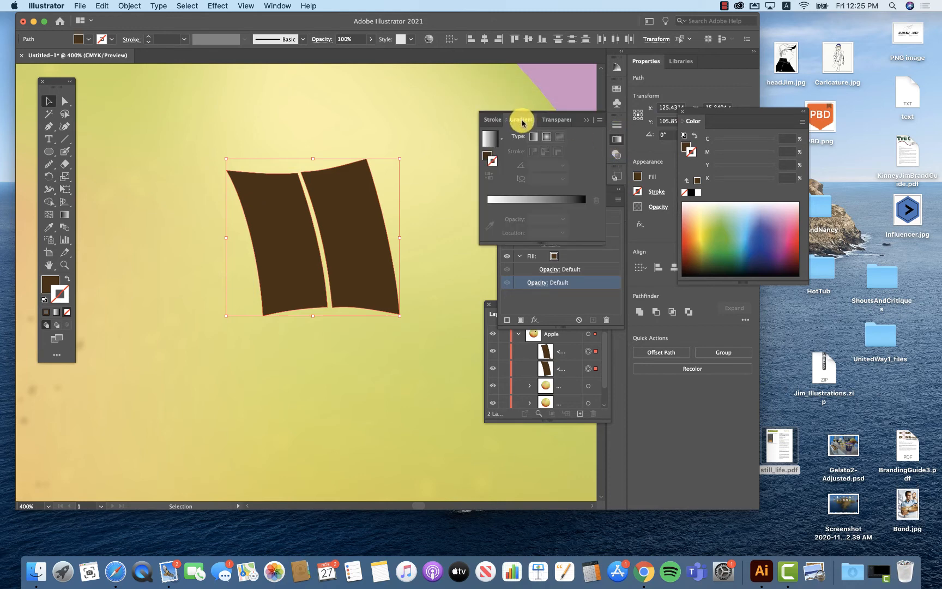
left_click_drag(521, 123, 424, 89)
left_click(414, 110)
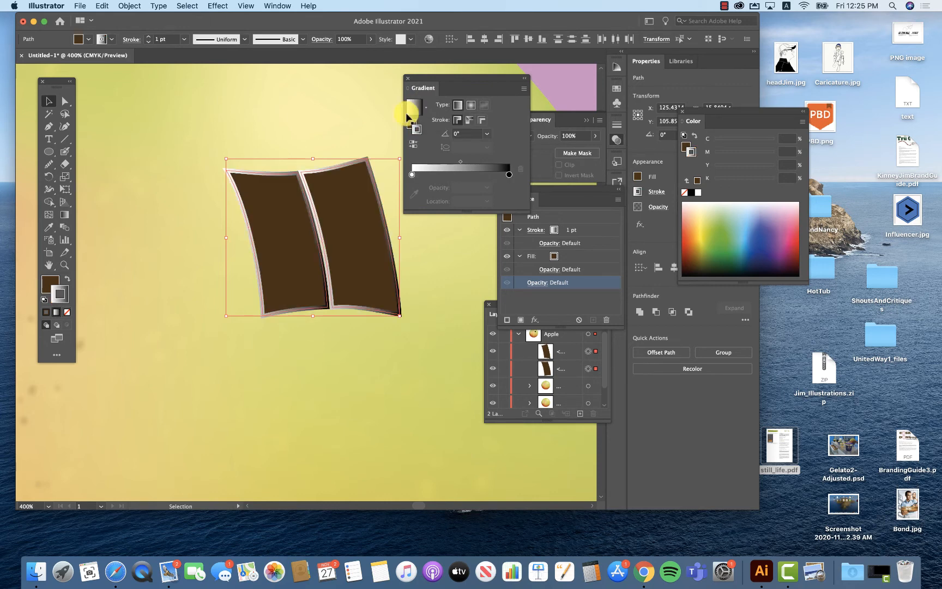
key("a")
key("super+z")
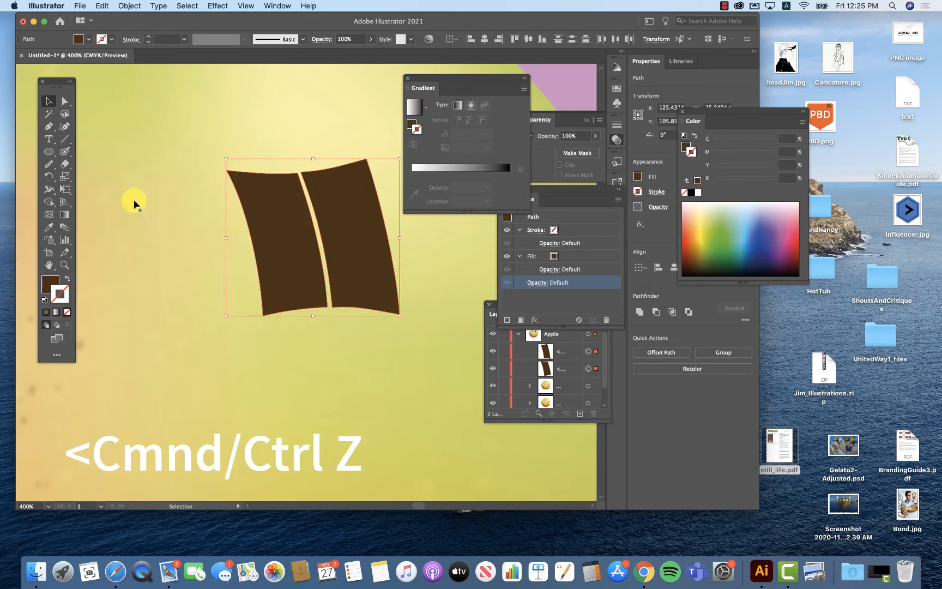
- Fill both reflection panes with the white-to-black linear gradient
left_click(48, 284)
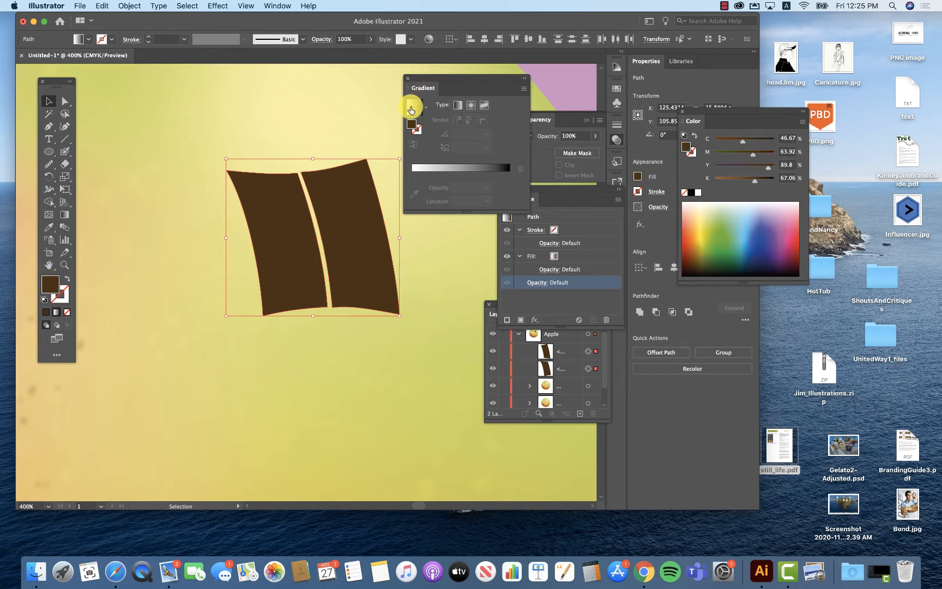
left_click(414, 107)
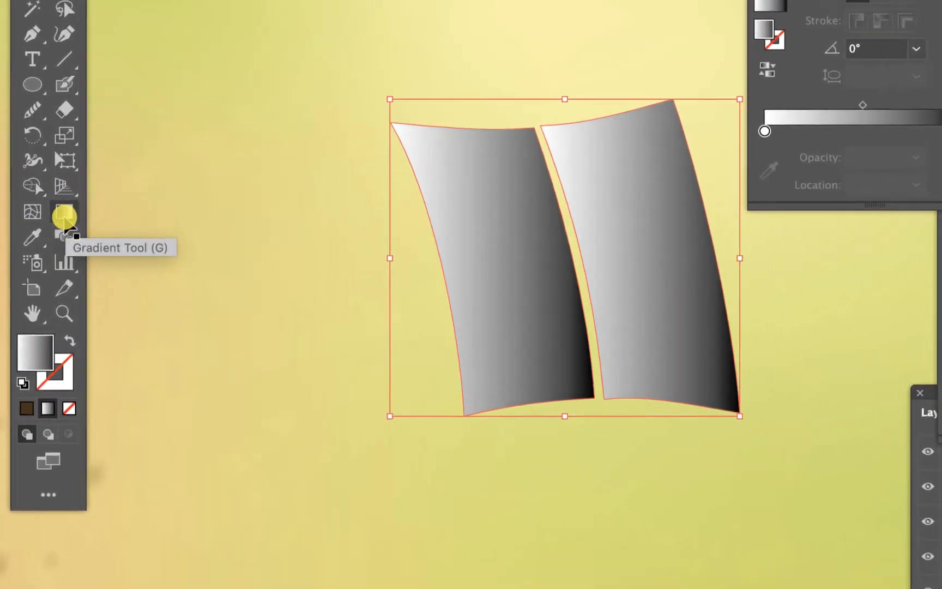
- Run the gradient from top to bottom across both window panes and set the left pane's dark stop to C 91, M 89, Y 96, K 100
left_click(64, 217)
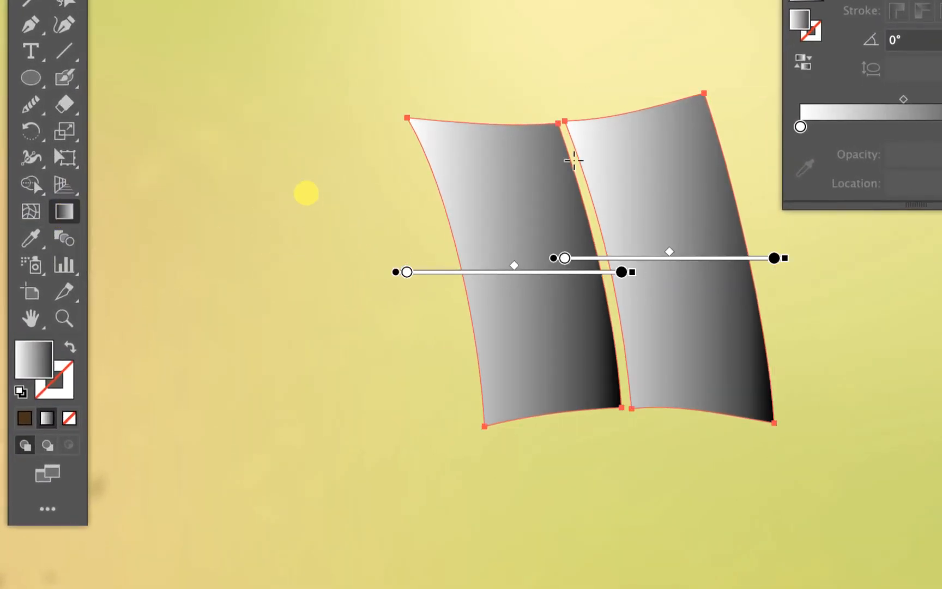
mouse_move(559, 123)
left_mouse_down()
mouse_move(589, 227)
mouse_move(593, 321)
mouse_move(576, 334)
mouse_move(581, 379)
left_mouse_up()
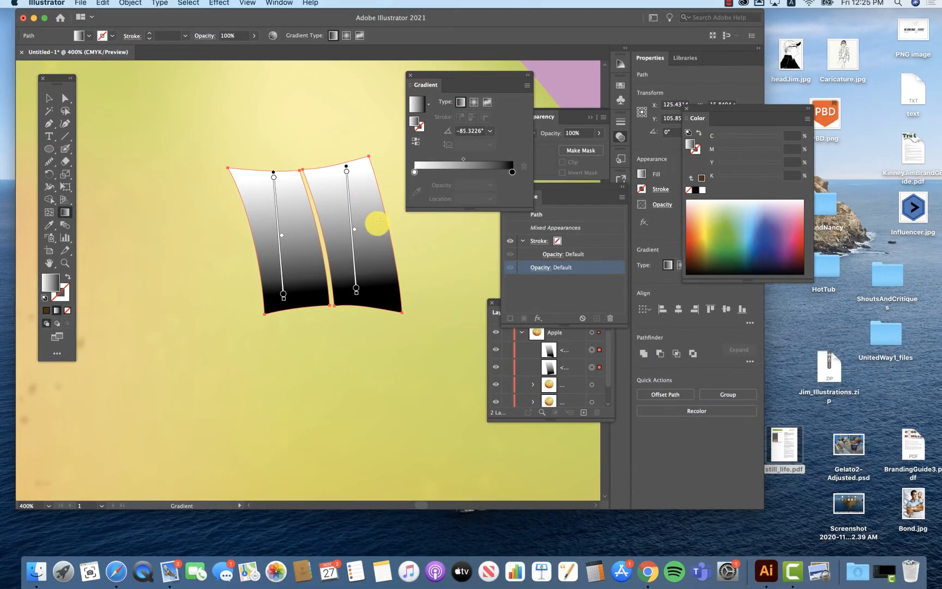
left_click(512, 173)
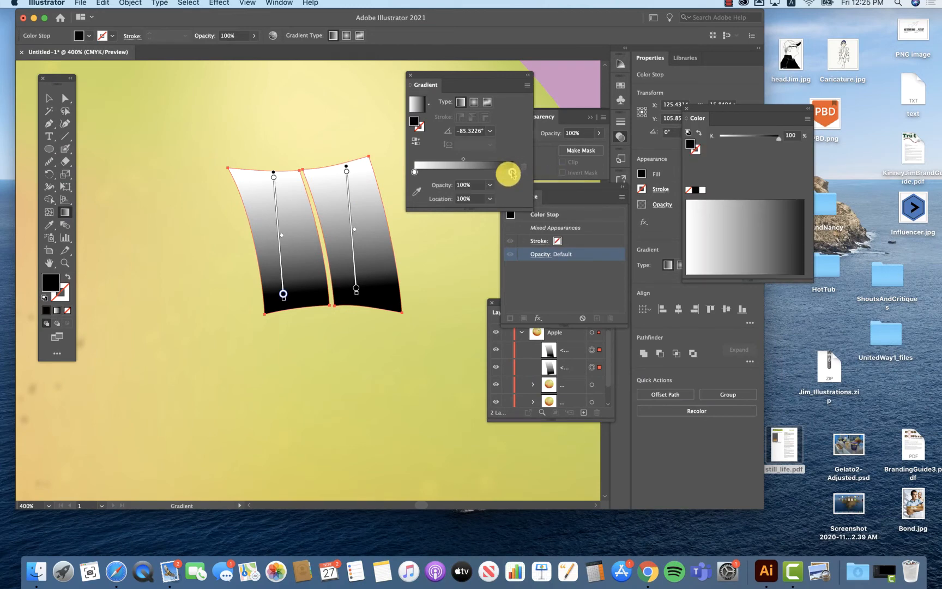
left_click_drag(726, 113, 145, 94)
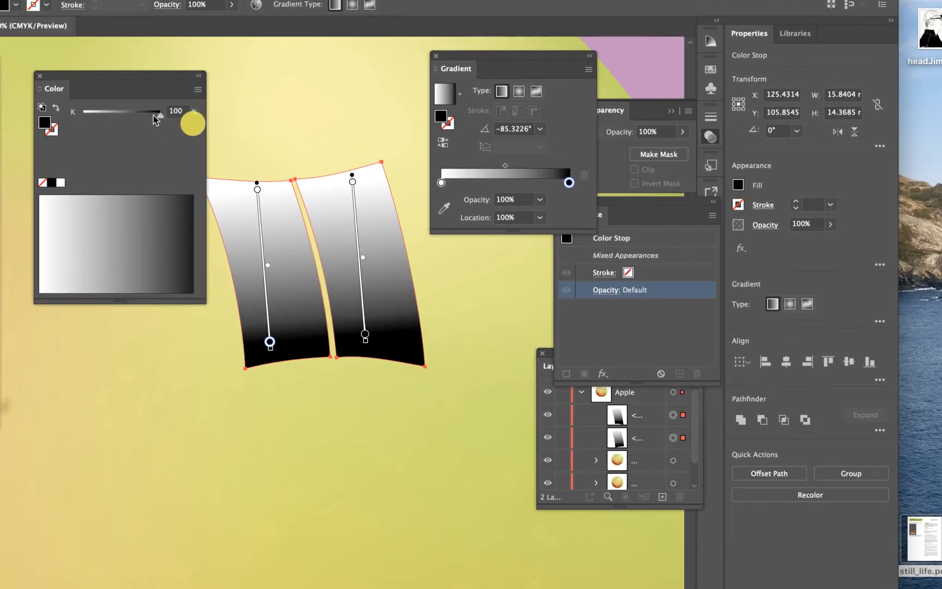
left_click(198, 89)
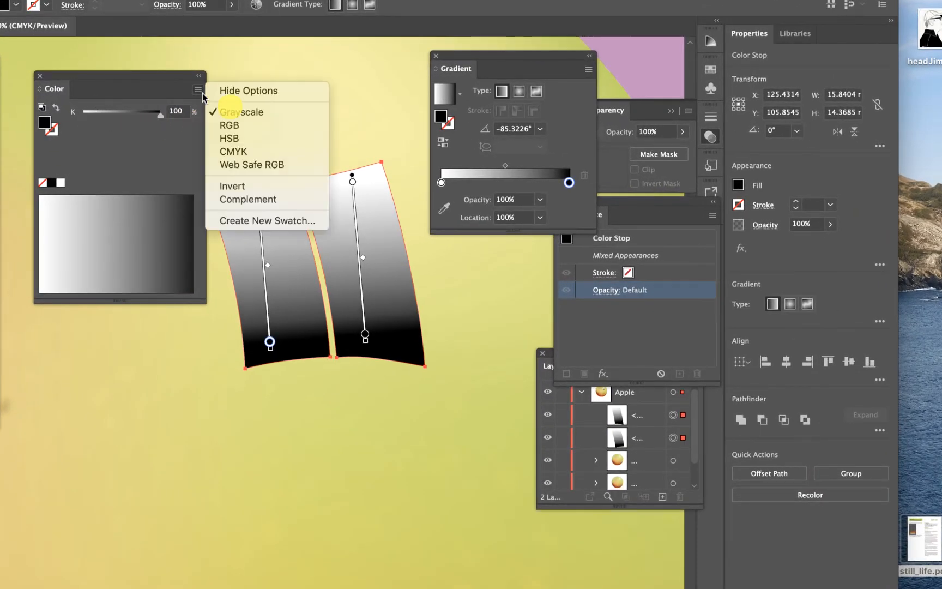
left_click(229, 150)
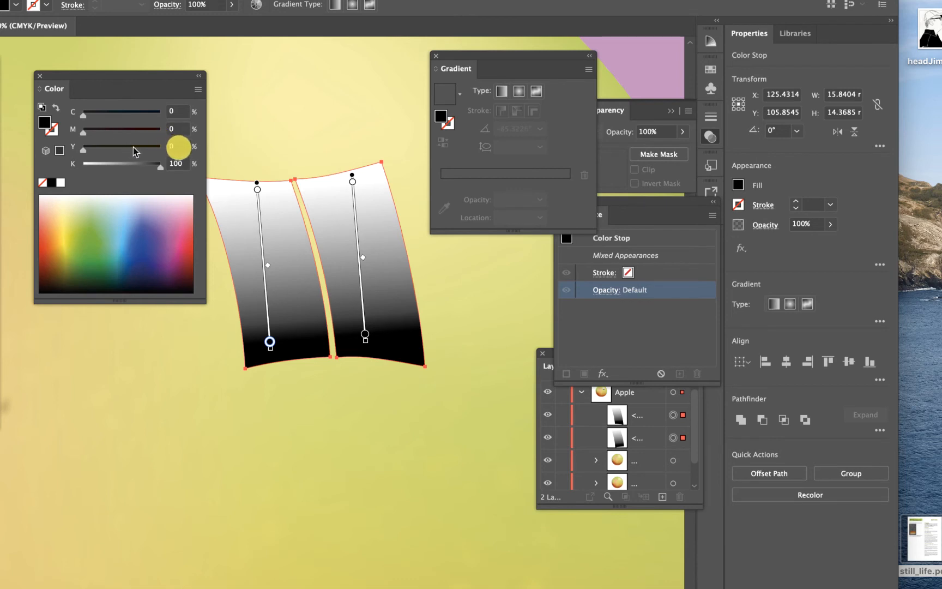
left_click_drag(138, 148, 154, 115)
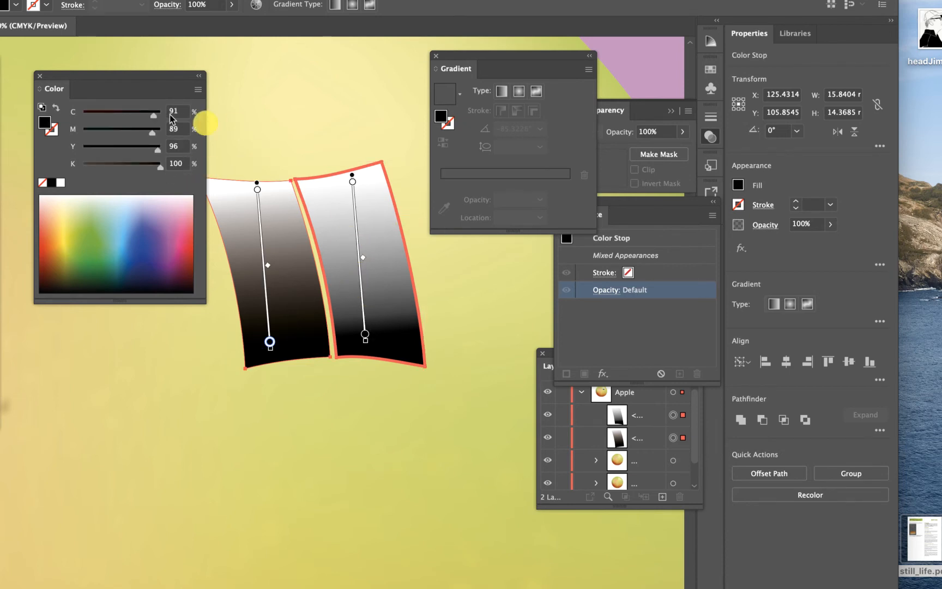
- Switch the right pane's black gradient stop to CMYK and copy the left pane's gradient onto the right pane with the Eyedropper
key("v")
left_click(360, 111)
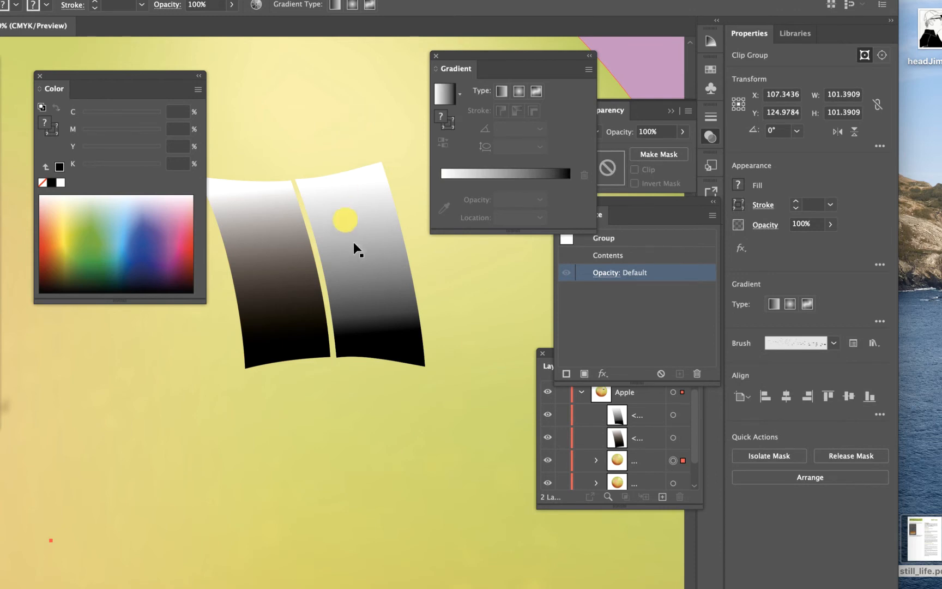
left_click(381, 223)
key("g")
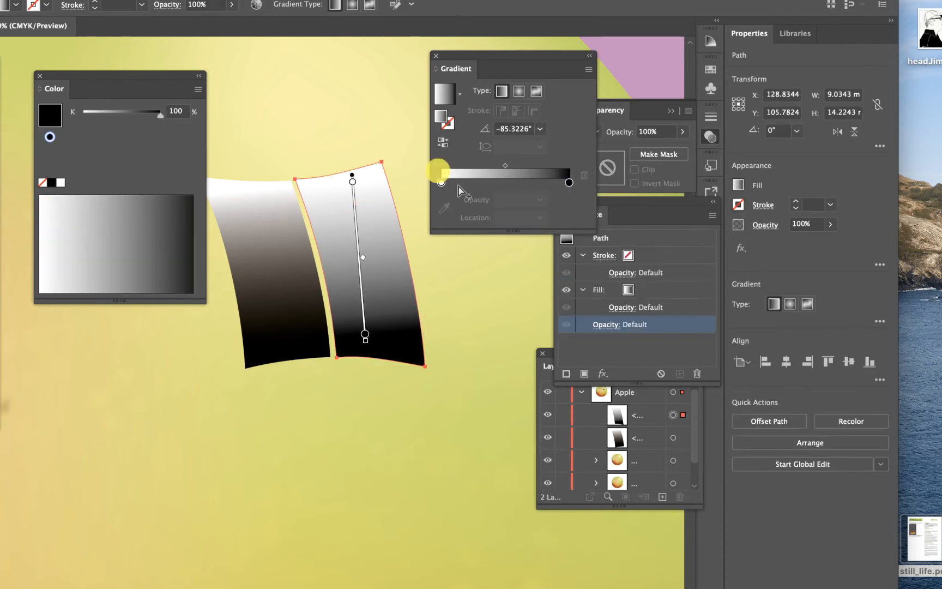
left_click(569, 182)
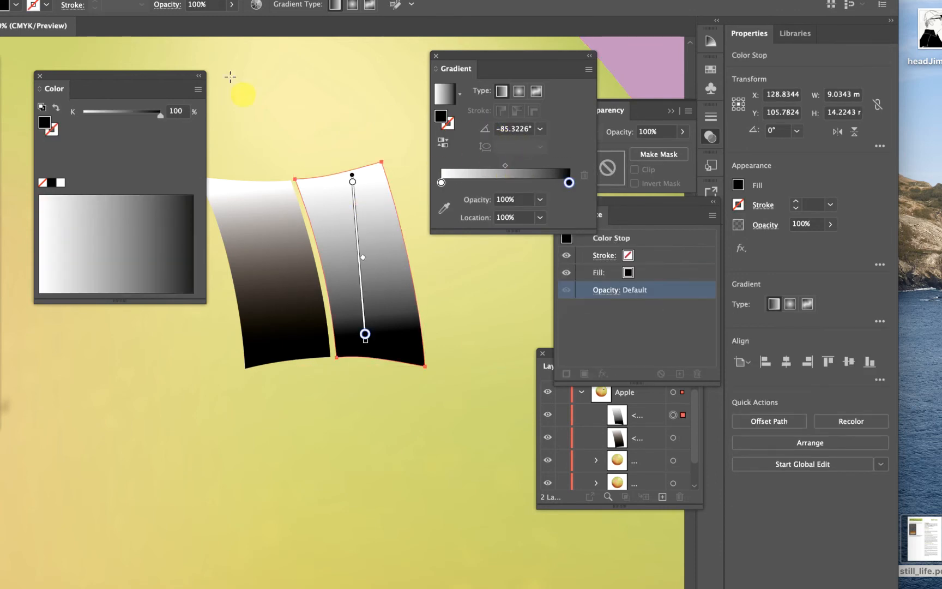
left_click(198, 89)
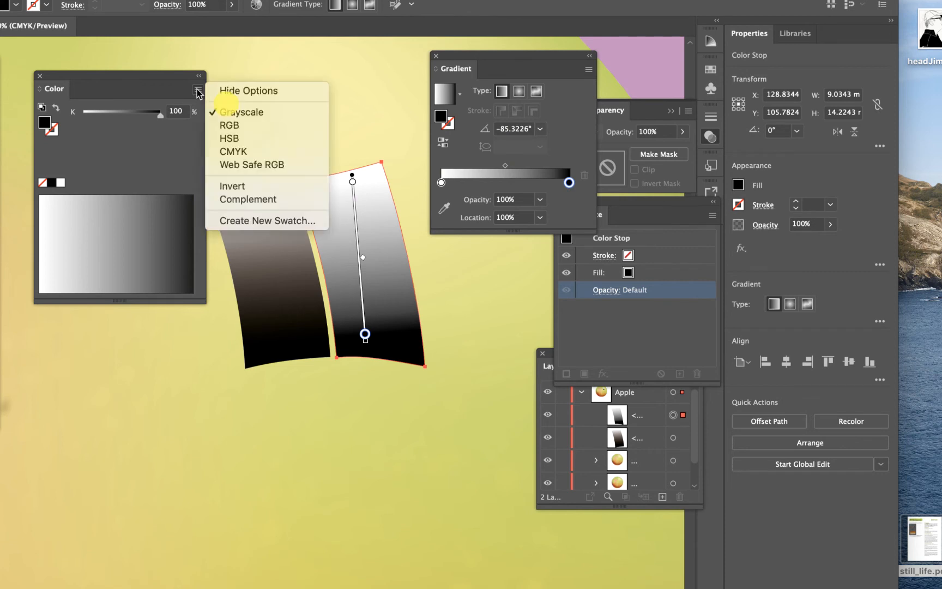
left_click(225, 151)
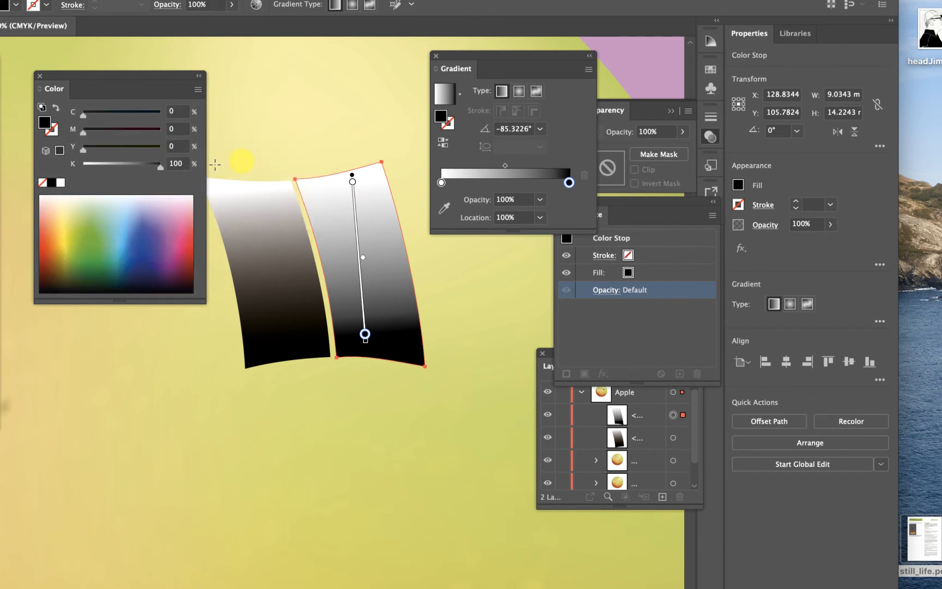
key("v")
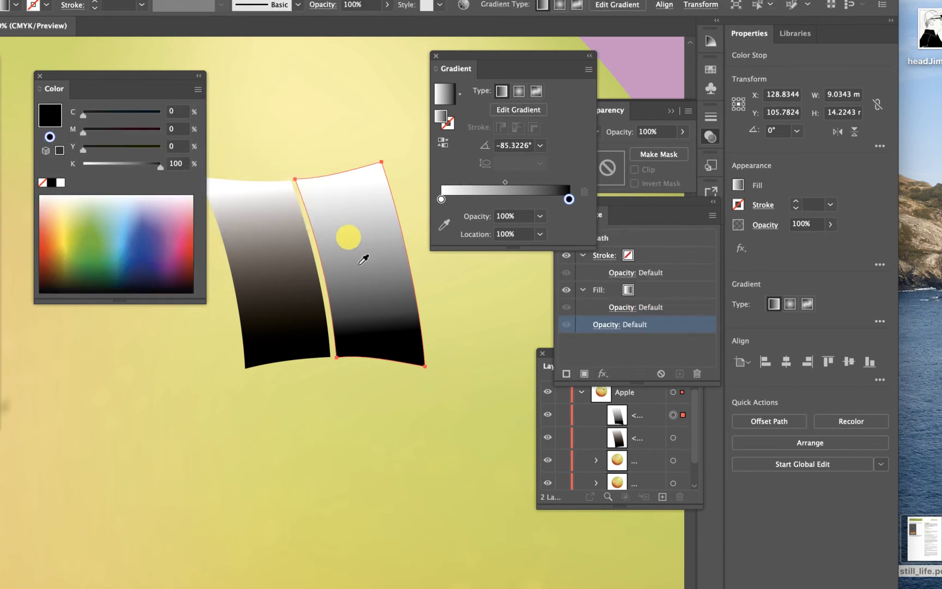
right_click(288, 265)
key("i")
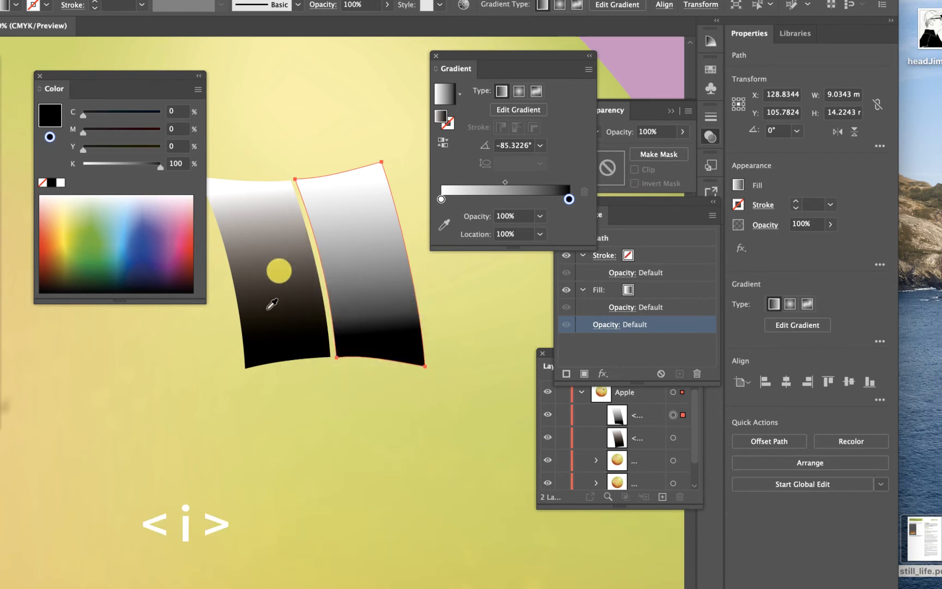
left_click(267, 309)
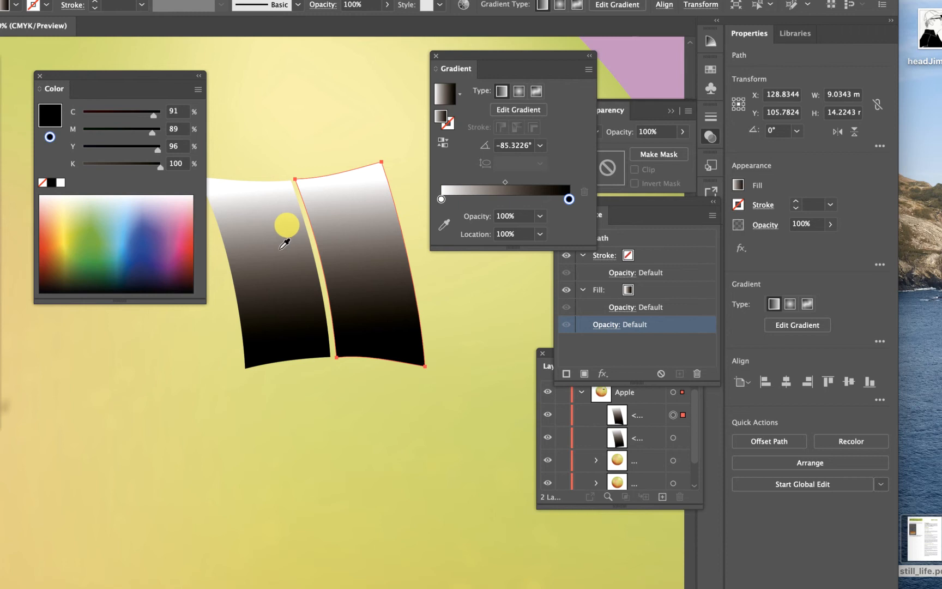
- Redraw the gradient down to the lower edge of both panes together and move its midpoint to about 77%
key("super")
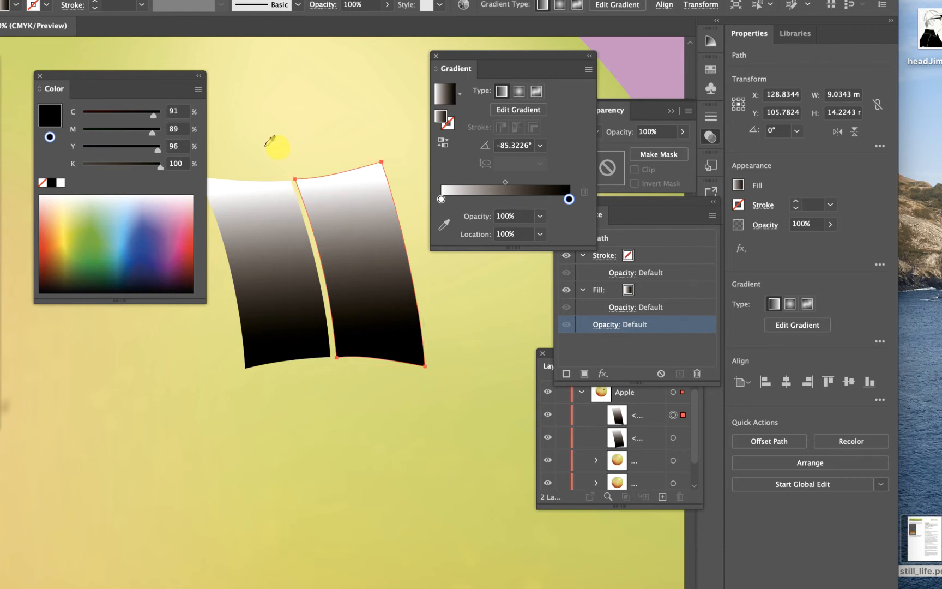
left_click(272, 236, "shift+super")
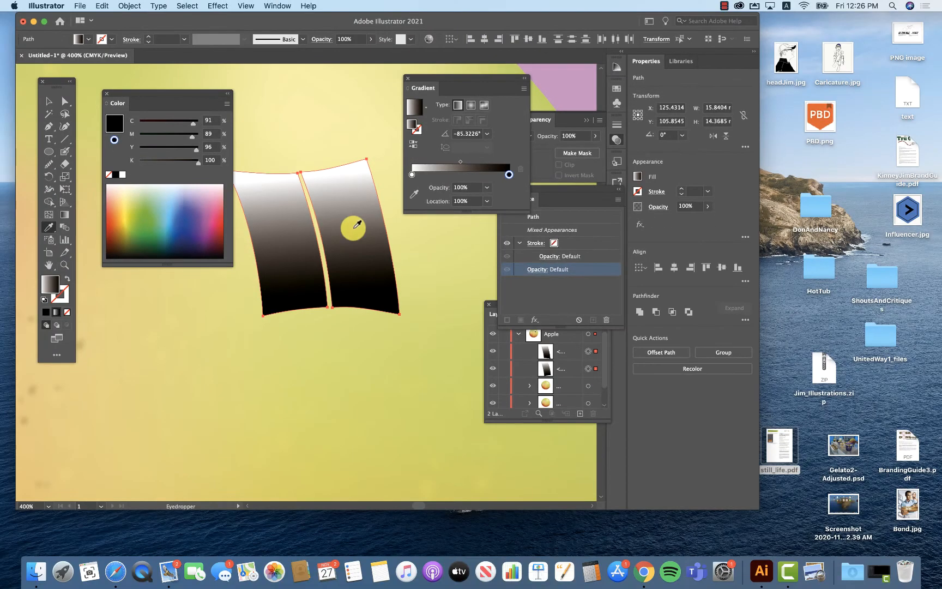
left_click(64, 216)
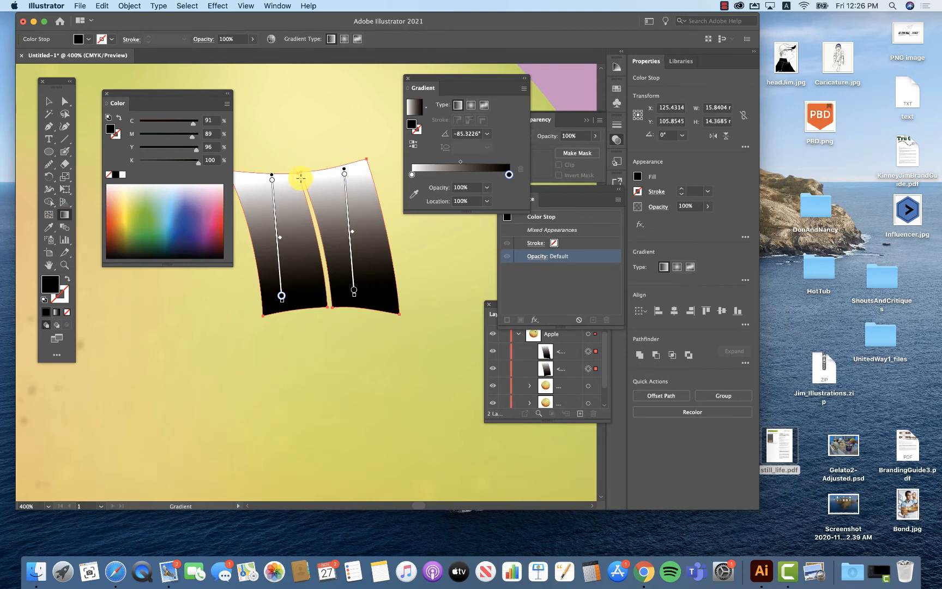
mouse_move(300, 177)
left_mouse_down()
mouse_move(319, 299)
mouse_move(338, 315)
mouse_move(312, 309)
left_mouse_up()
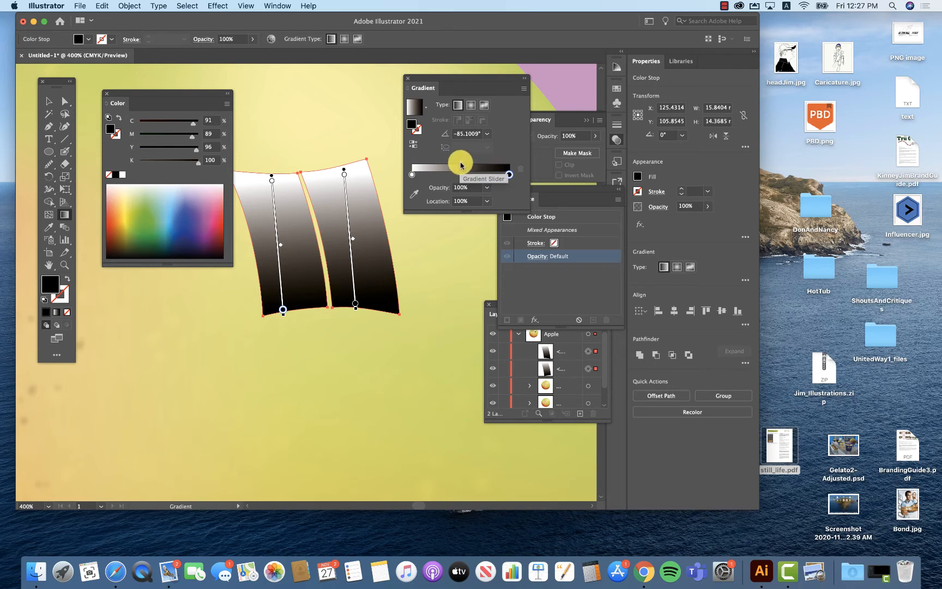
left_click_drag(460, 162, 488, 167)
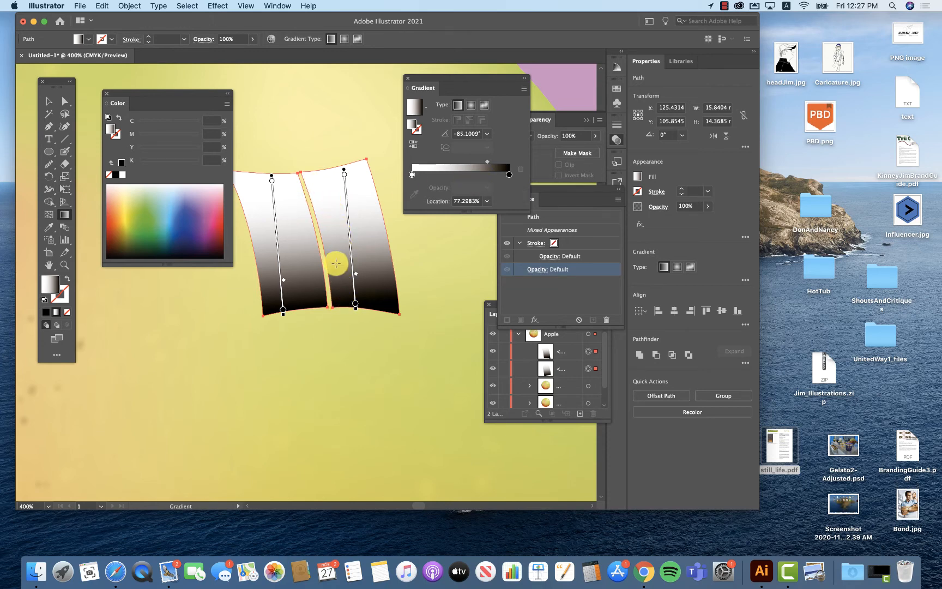
- Try the Overlay blending mode on both panes, and set their blending mode to Screen
left_click(595, 203)
left_click_drag(567, 195, 419, 231)
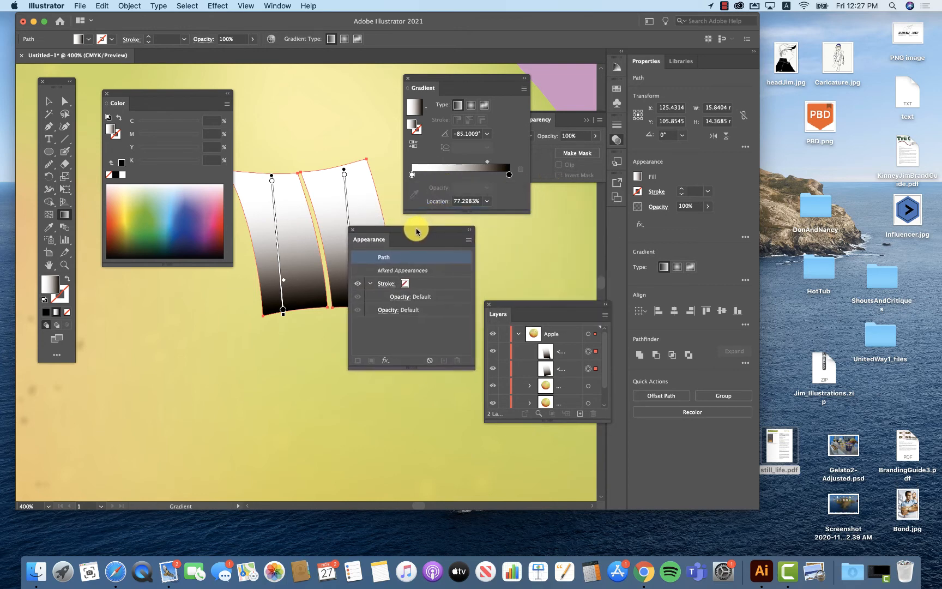
left_click(390, 310)
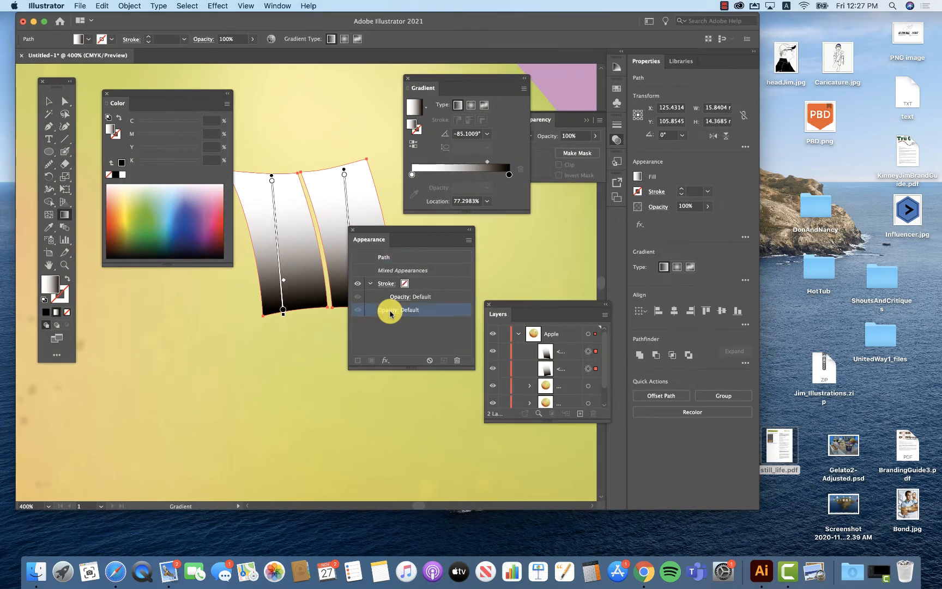
left_click(321, 331)
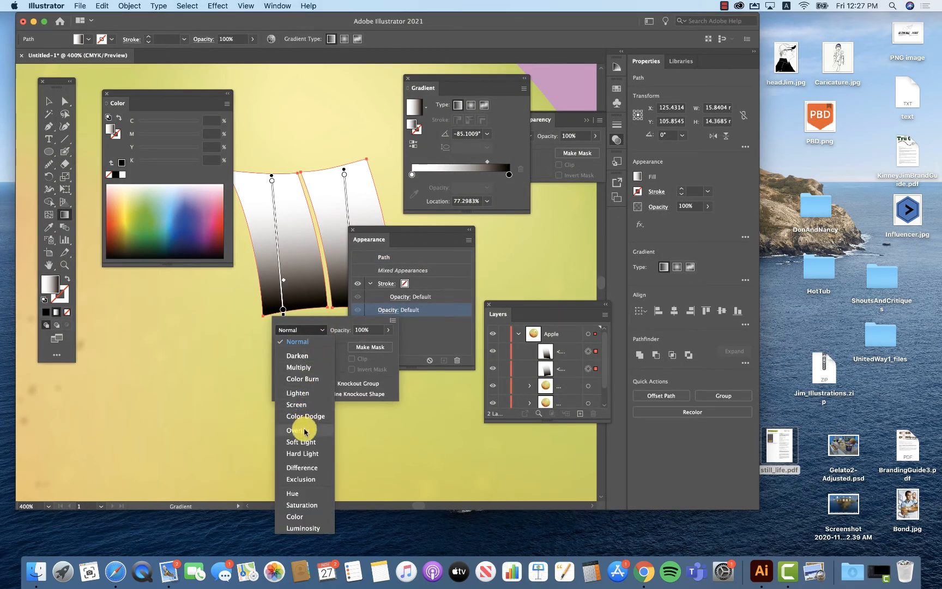
left_click(305, 431)
left_click(312, 331)
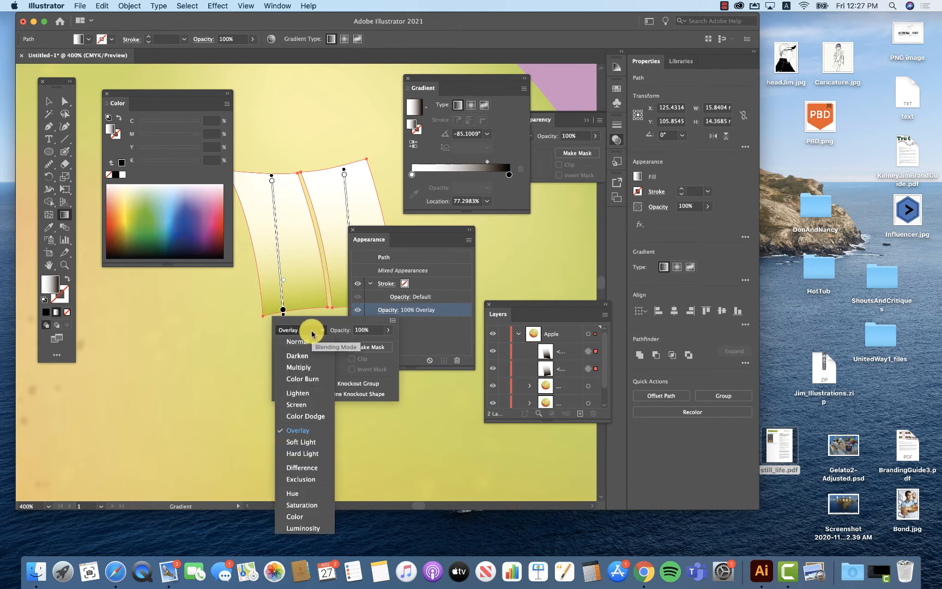
left_click(297, 404)
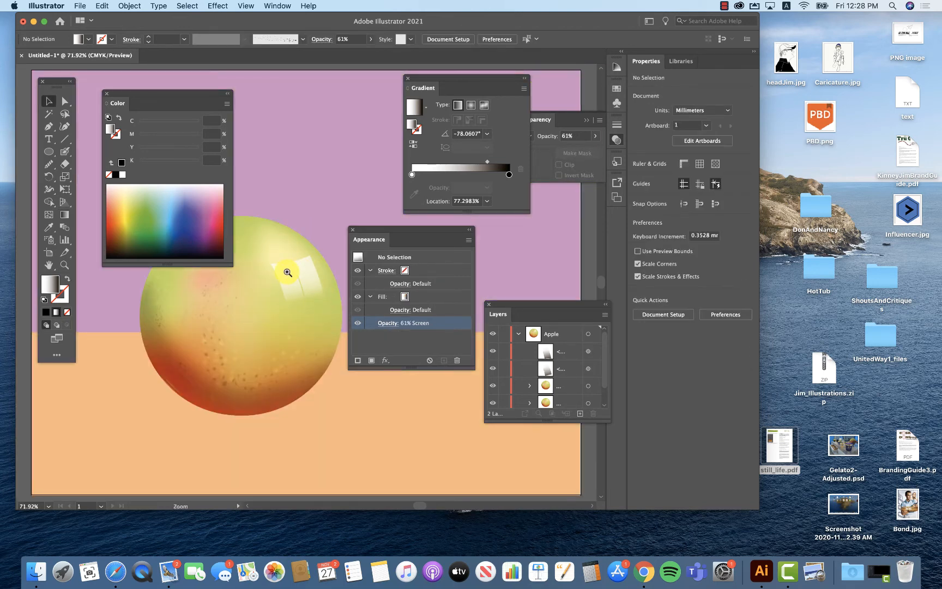
- Draw a closed cat silhouette with a curled tail, about 39 mm wide and 43 mm tall, on the apple with the Pencil tool
left_click_drag(297, 282, 385, 320)
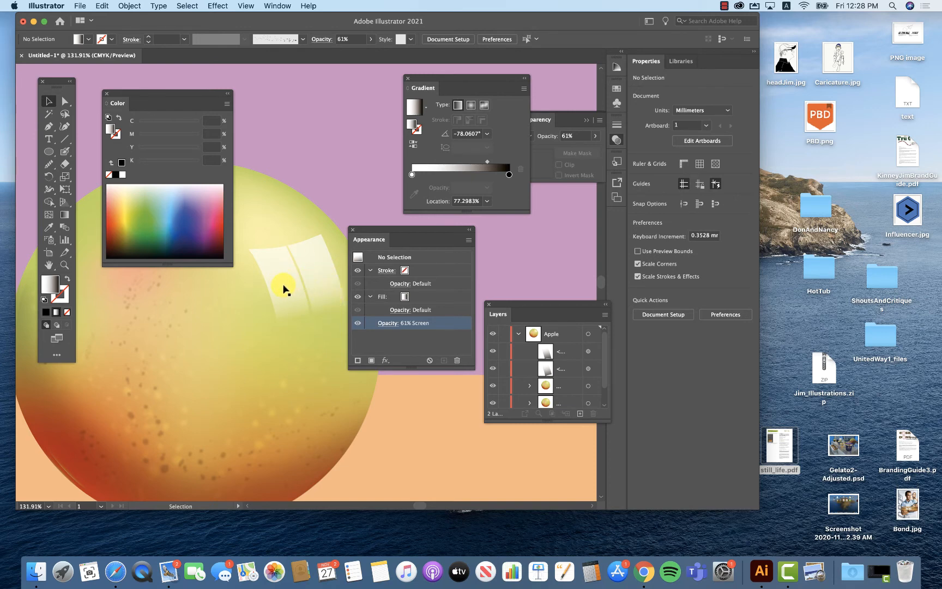
scroll(231, 326, "right", 4)
scroll(232, 326, "up", 3)
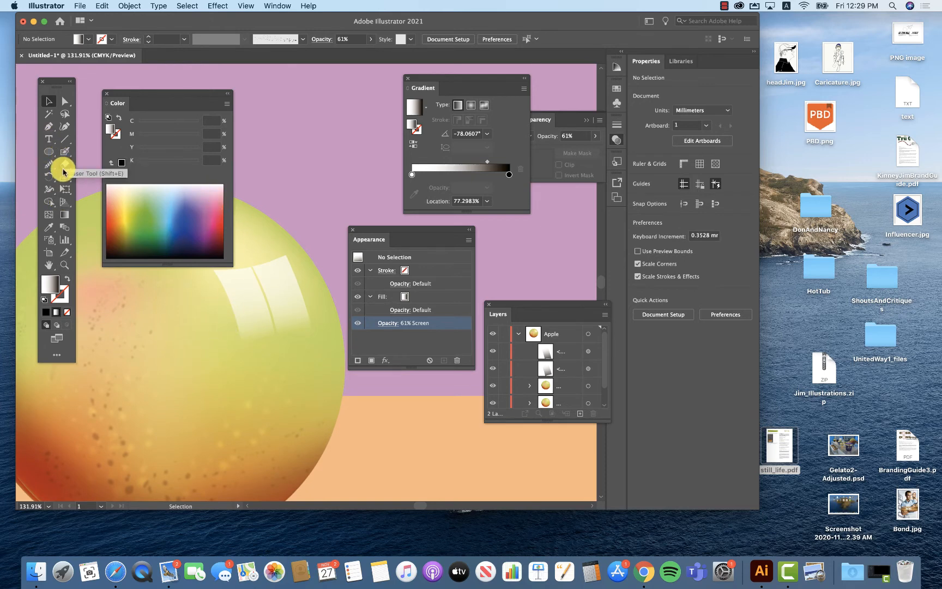
mouse_move(48, 164)
left_mouse_down()
mouse_move(74, 161)
mouse_move(78, 173)
mouse_move(98, 176)
left_mouse_up()
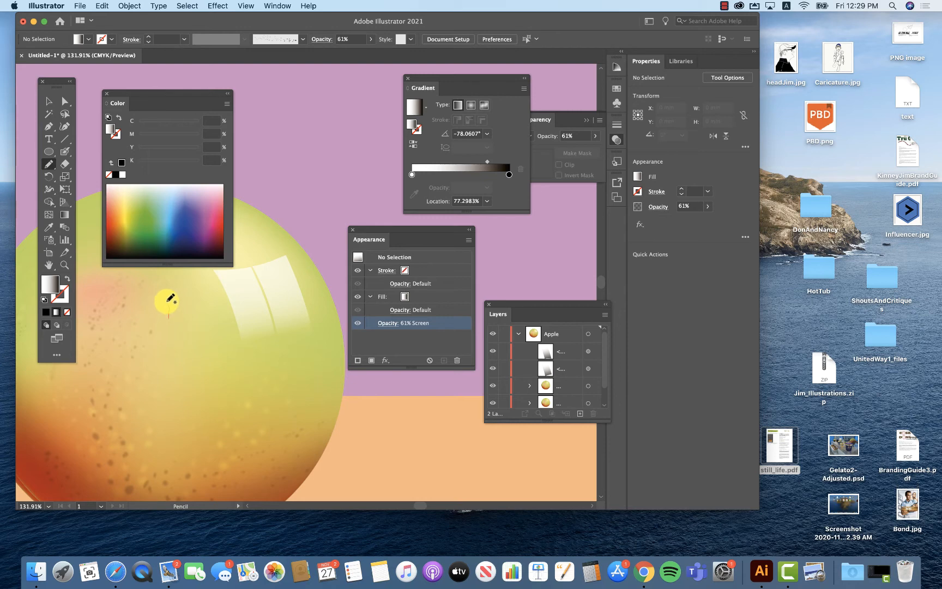
left_click_drag(170, 298, 214, 299)
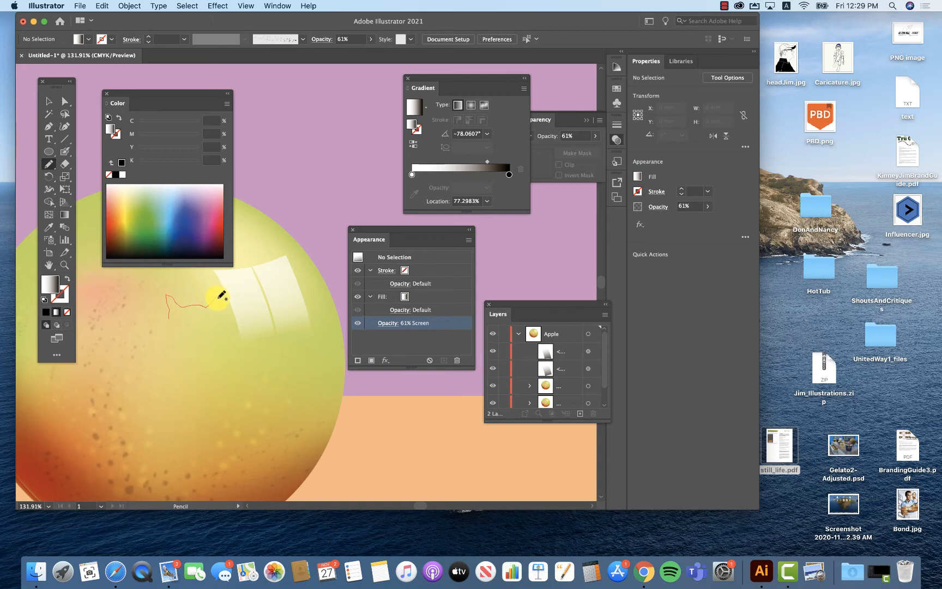
mouse_move(219, 299)
left_mouse_down()
mouse_move(212, 357)
mouse_move(234, 412)
mouse_move(219, 449)
mouse_move(155, 450)
mouse_move(104, 406)
mouse_move(103, 351)
mouse_move(120, 408)
mouse_move(155, 424)
mouse_move(168, 315)
left_mouse_up()
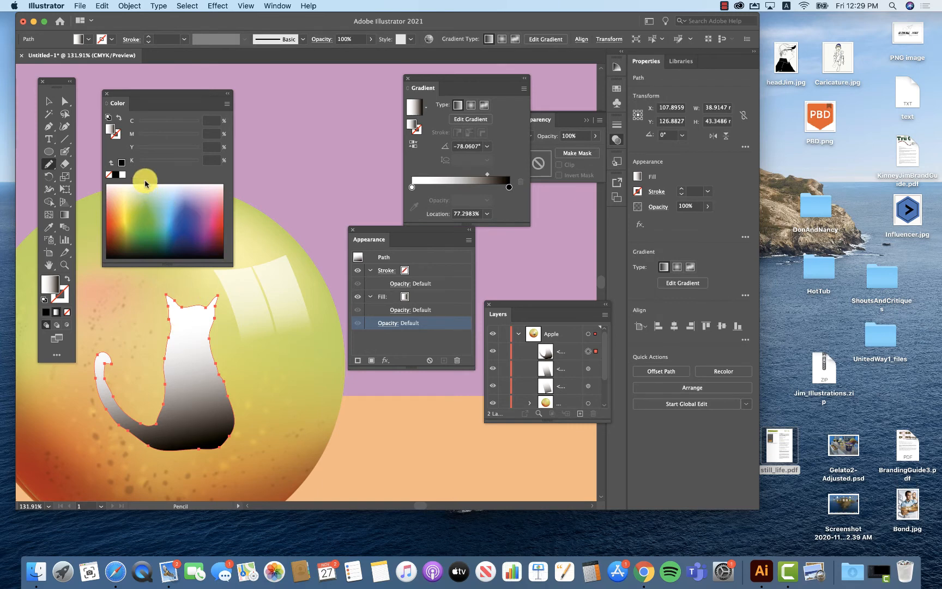
- Scale the cat down to about 11.5 by 12.4 mm and place it over the right pane, rotated about 19°
key("v")
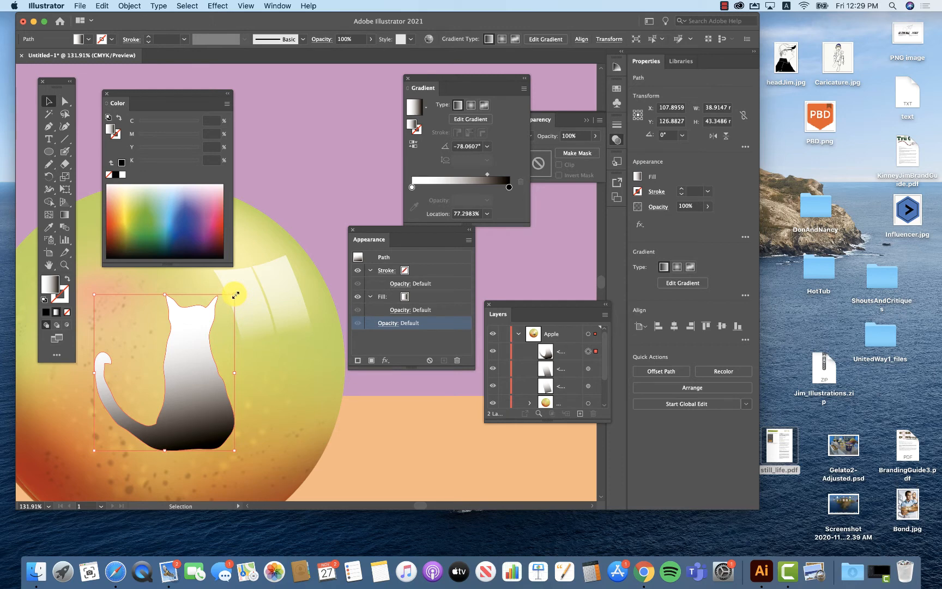
left_click_drag(236, 295, 164, 393)
left_click_drag(131, 427, 284, 319)
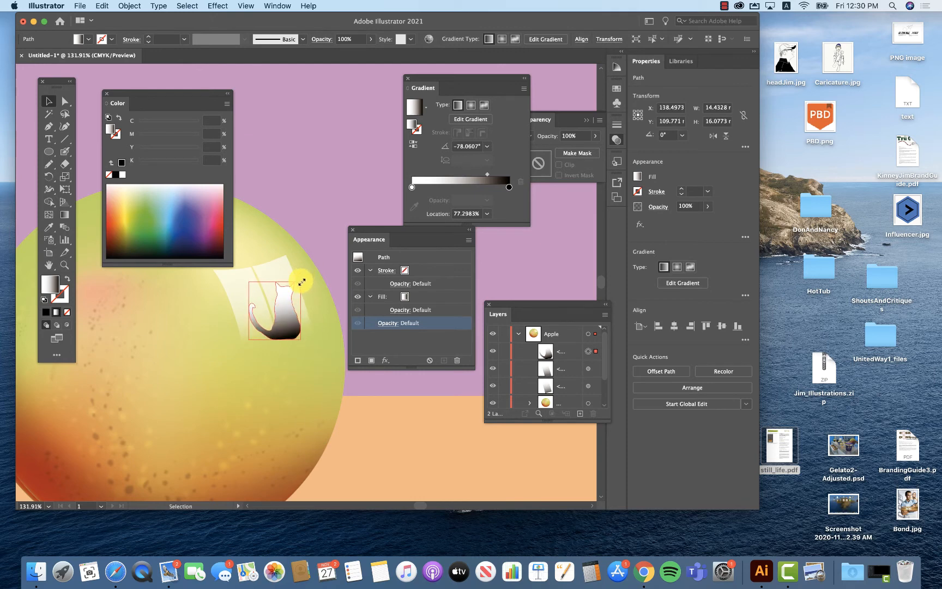
left_click_drag(301, 281, 454, 363)
- Cut the cat silhouette and its tail out of both window panes with the Shape Builder tool and deselect the artwork
key("z")
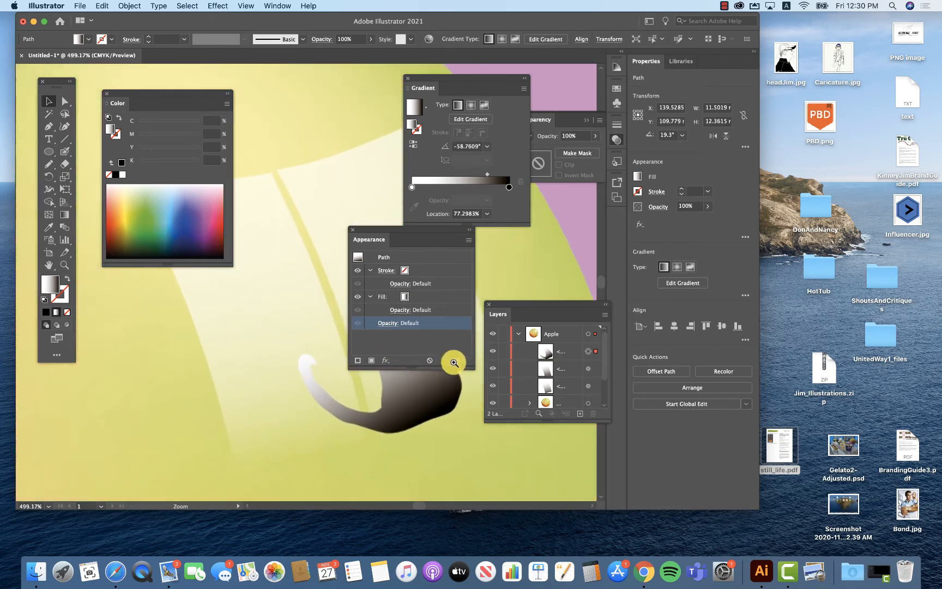
key("space")
left_click_drag(404, 432, 238, 423)
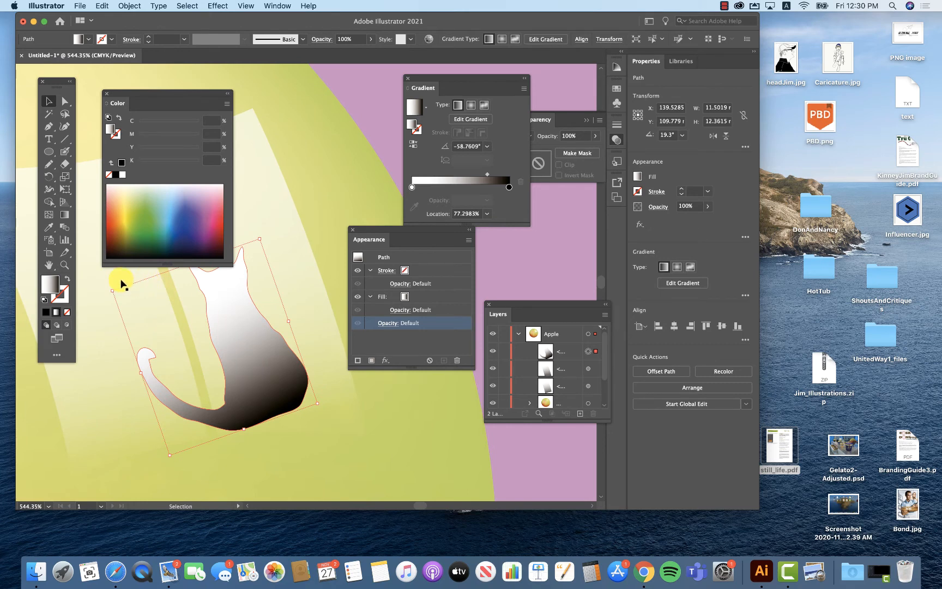
left_click(92, 273, "shift")
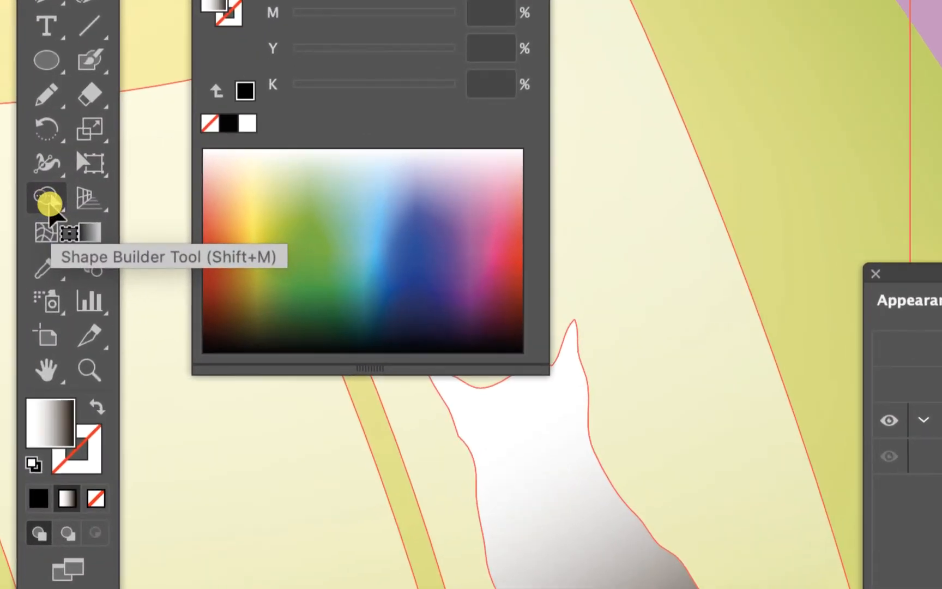
left_click(49, 202)
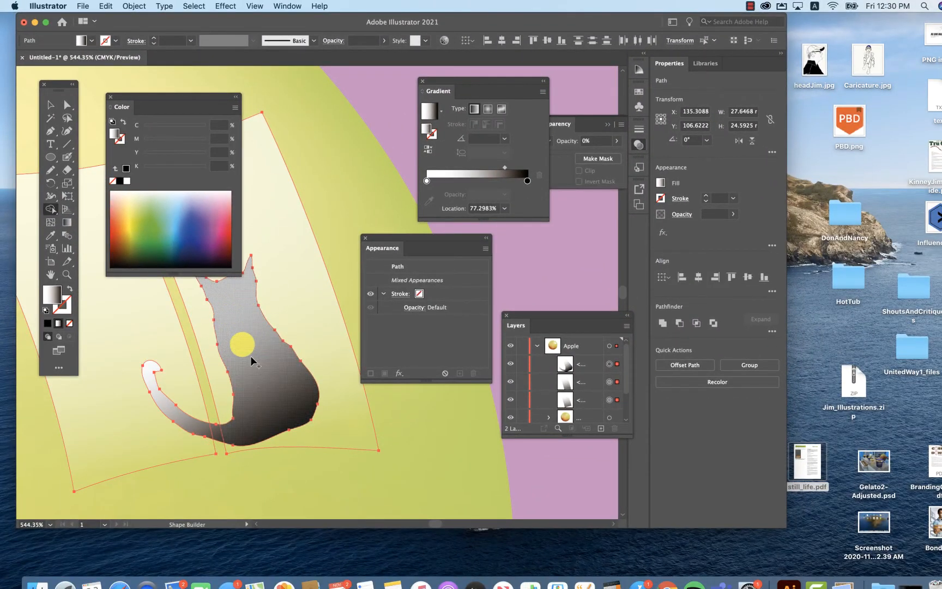
right_click(252, 360)
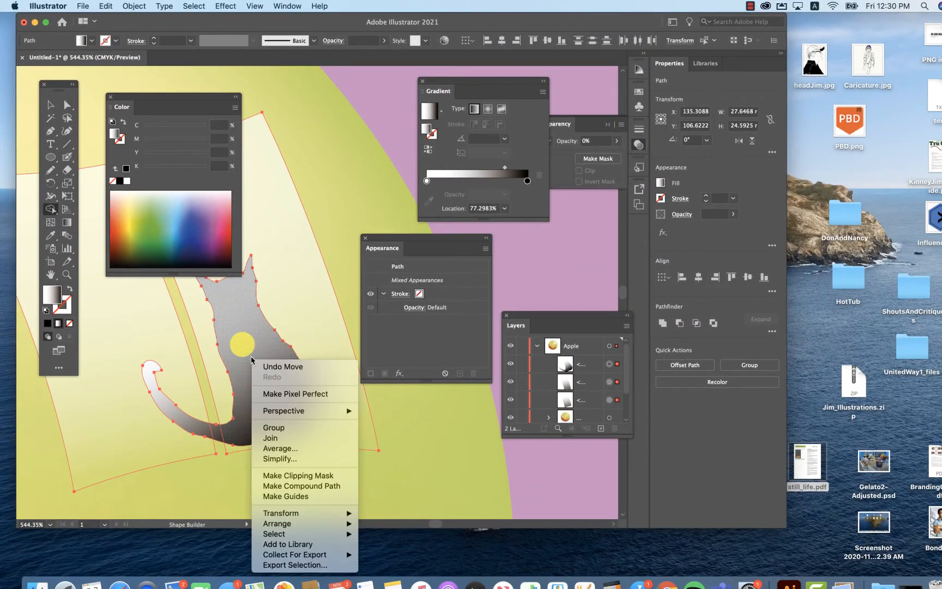
key("Escape")
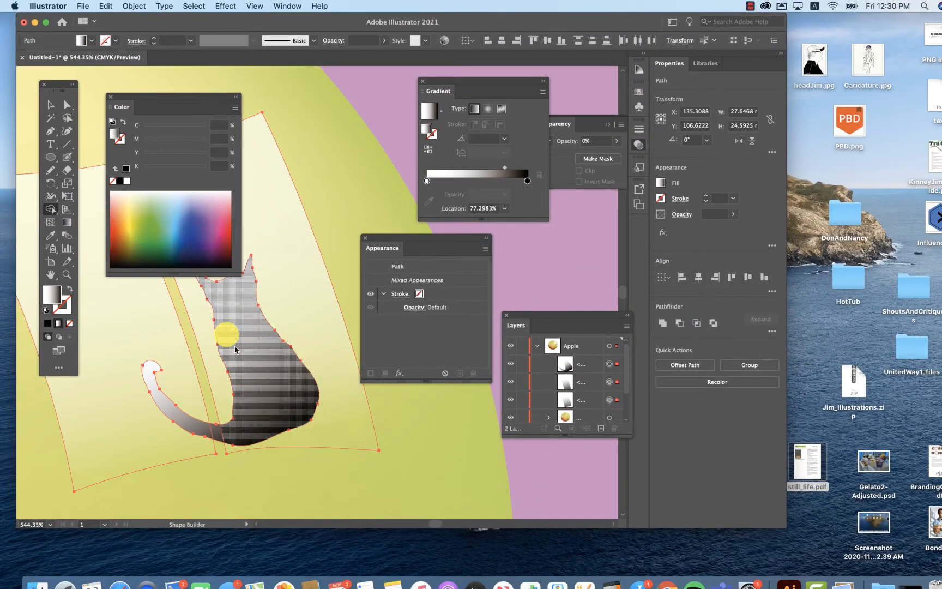
mouse_move(236, 349)
left_mouse_down()
mouse_move(235, 369)
mouse_move(259, 368)
left_mouse_up()
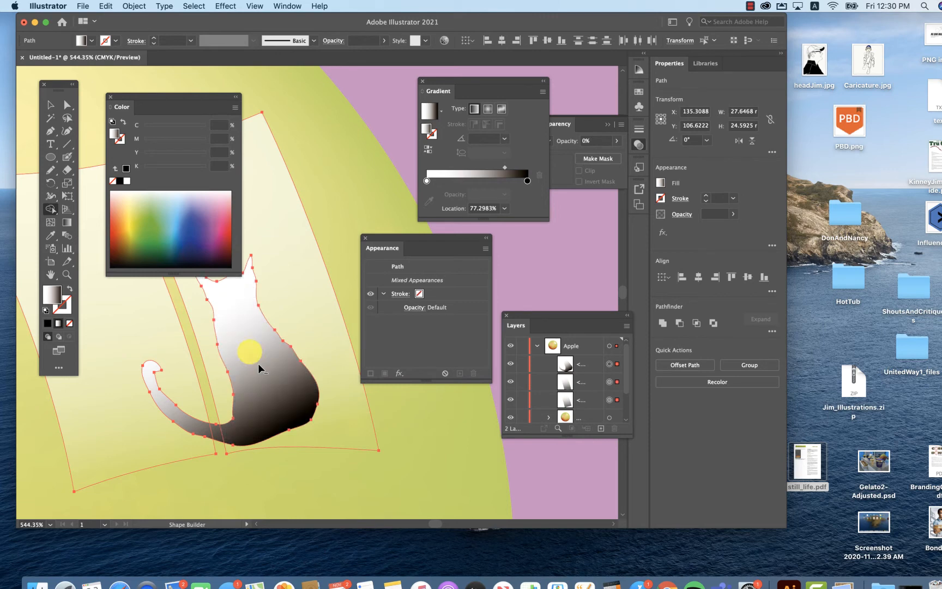
left_click(305, 406, "alt")
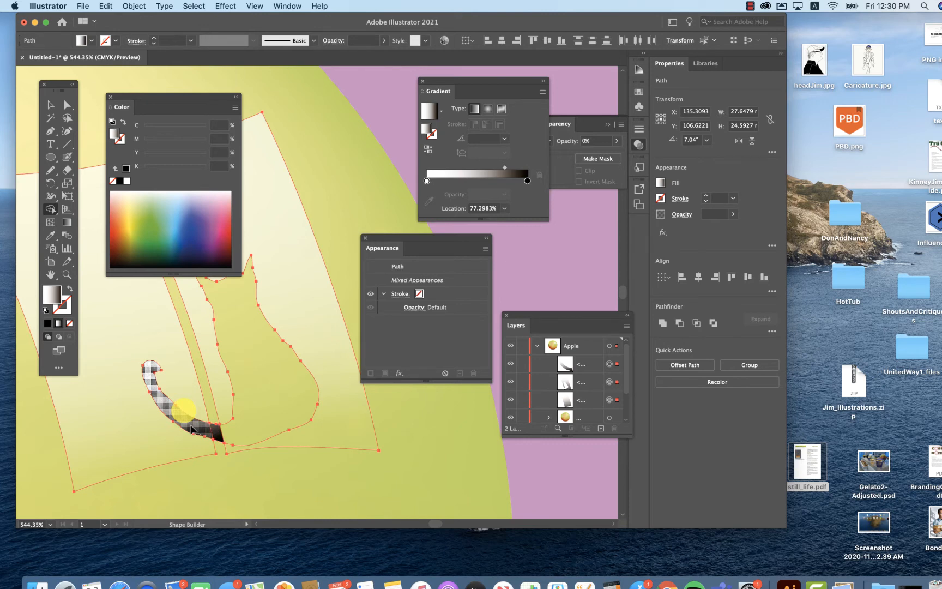
left_click(207, 428, "alt")
left_click(217, 435, "alt")
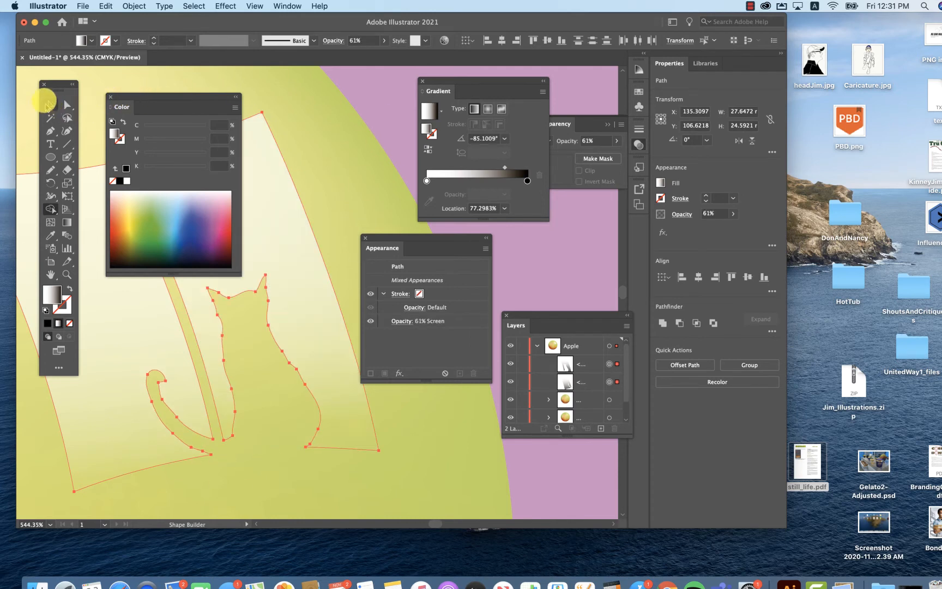
left_click(50, 105)
left_click(395, 96)
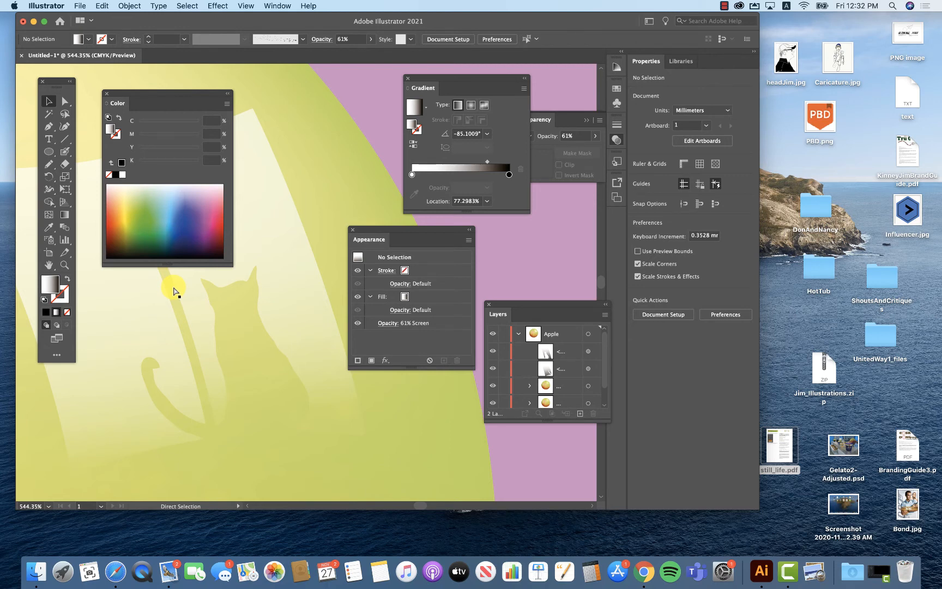
- Lock the other items in the Apple layer, leaving the layer, its clip group and the apple's gradient mesh unlocked
key("super+0")
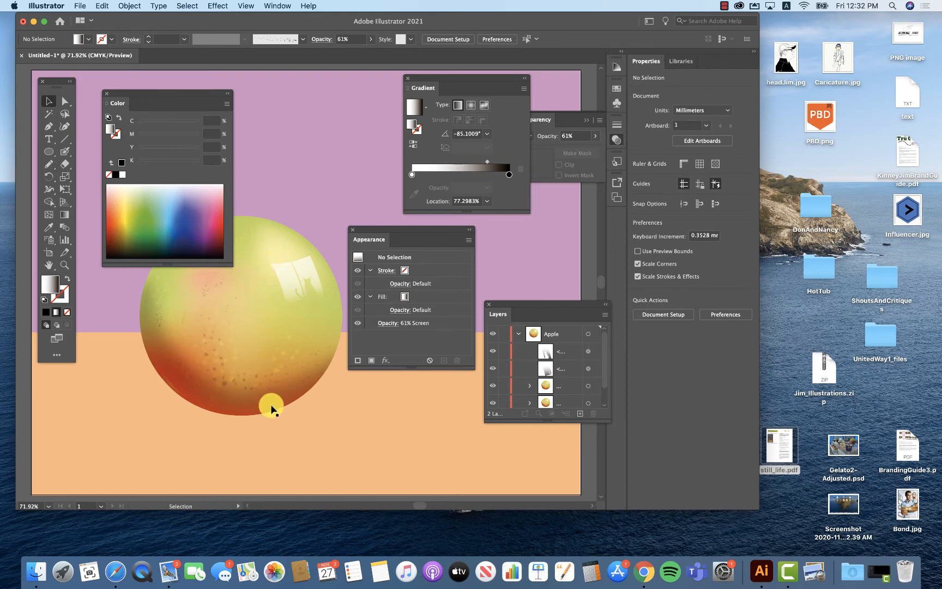
scroll(278, 292, "left", 3)
scroll(277, 291, "up", 2)
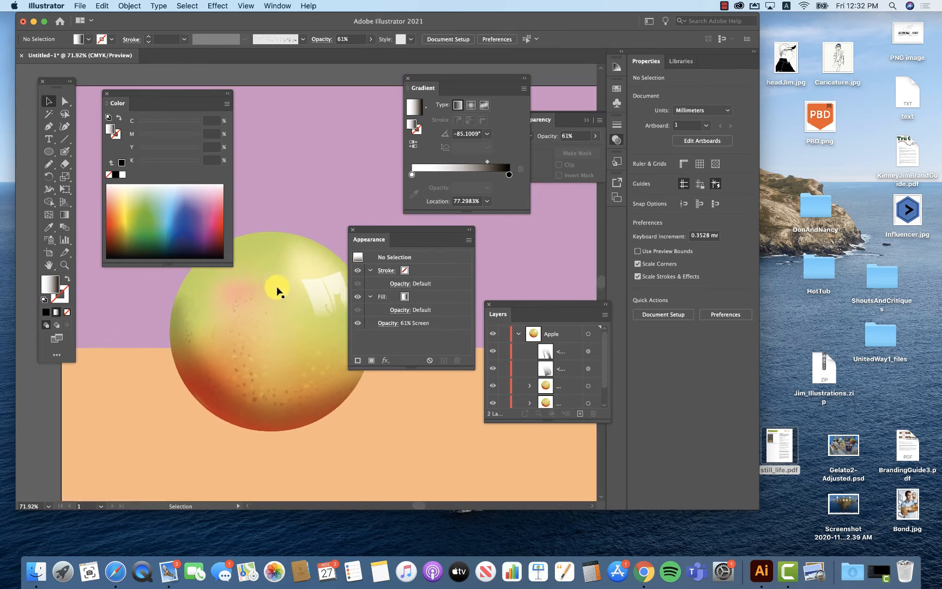
left_click(277, 246)
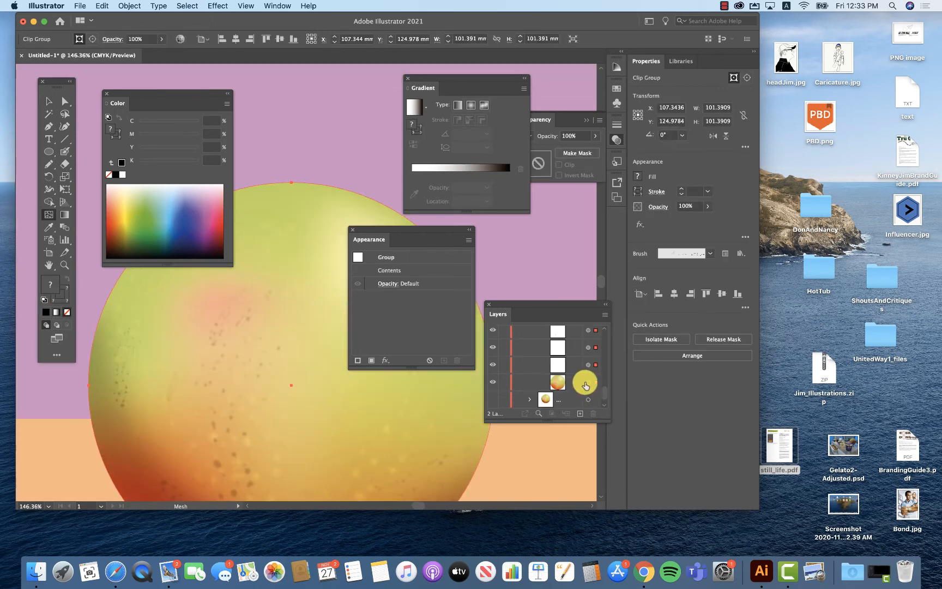
left_click(588, 384)
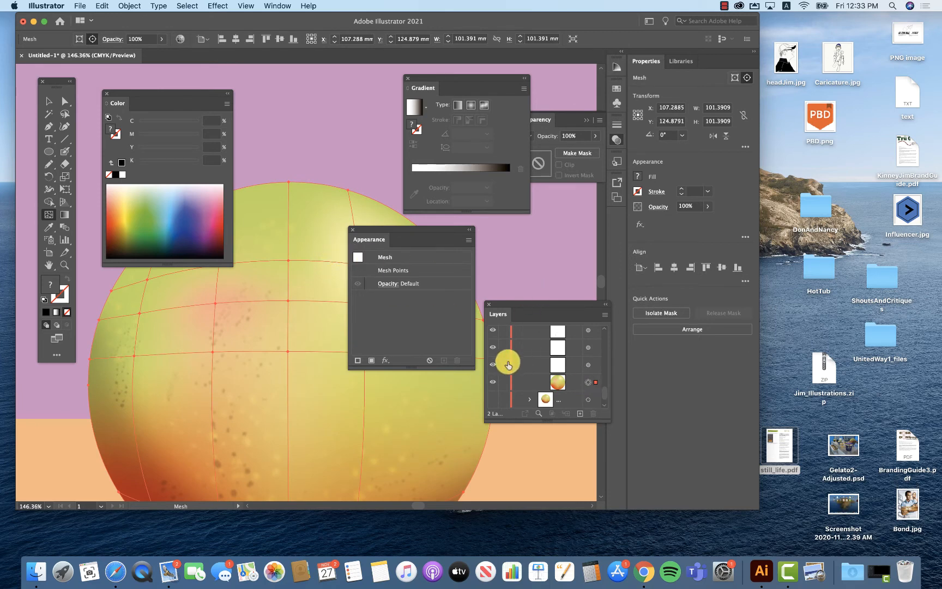
scroll(504, 369, "up", 3)
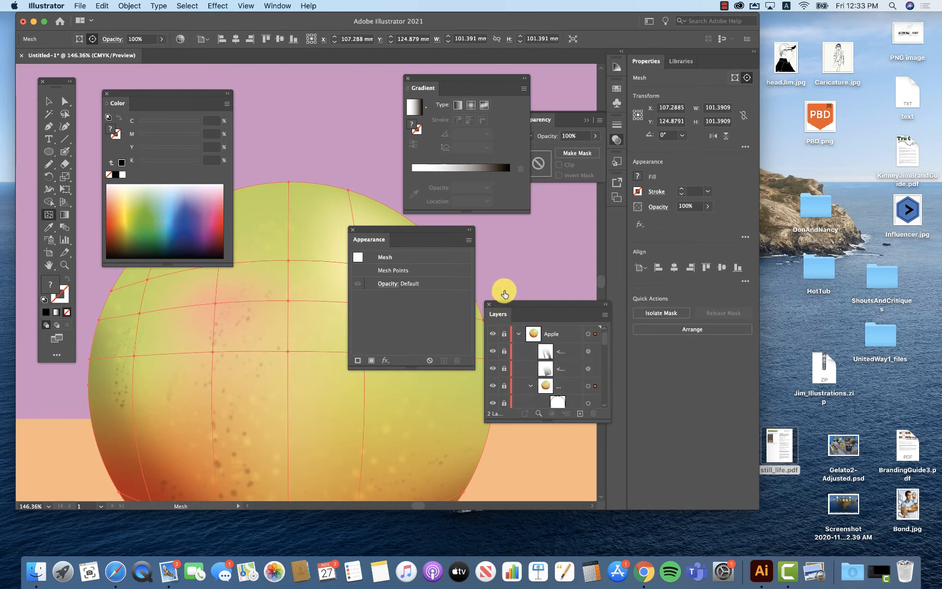
left_click(504, 334)
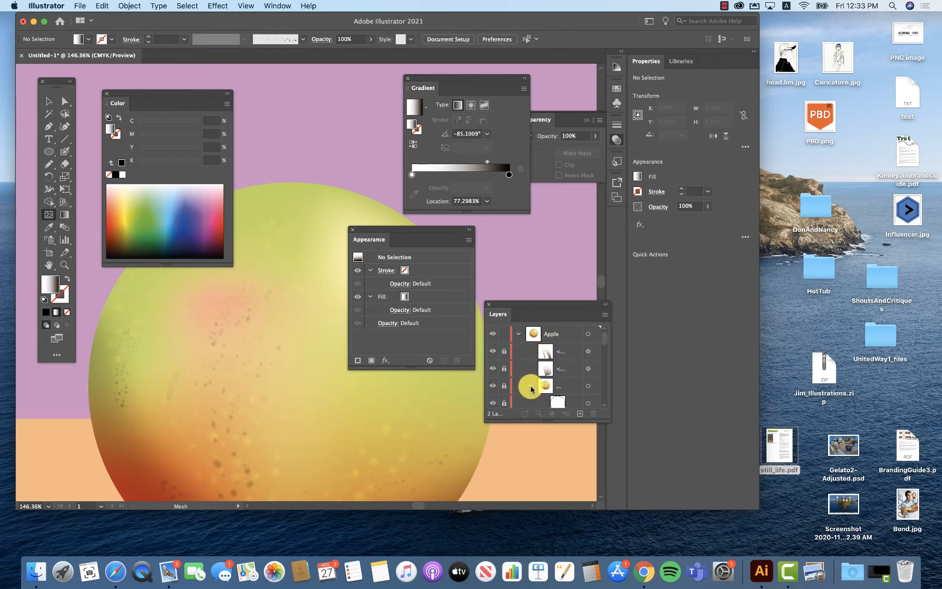
left_click(503, 385)
left_click(531, 386)
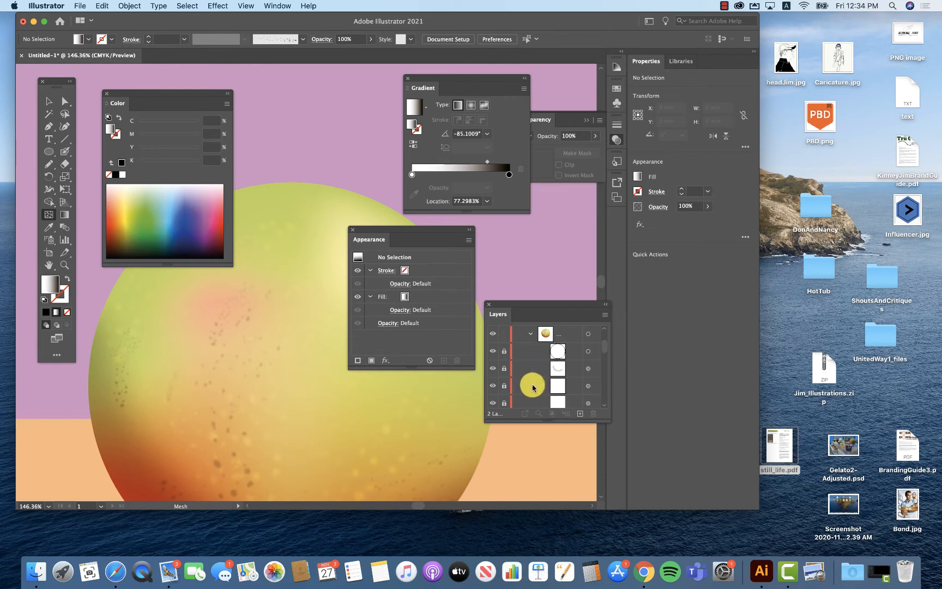
scroll(532, 387, "down", 5)
left_click(308, 359)
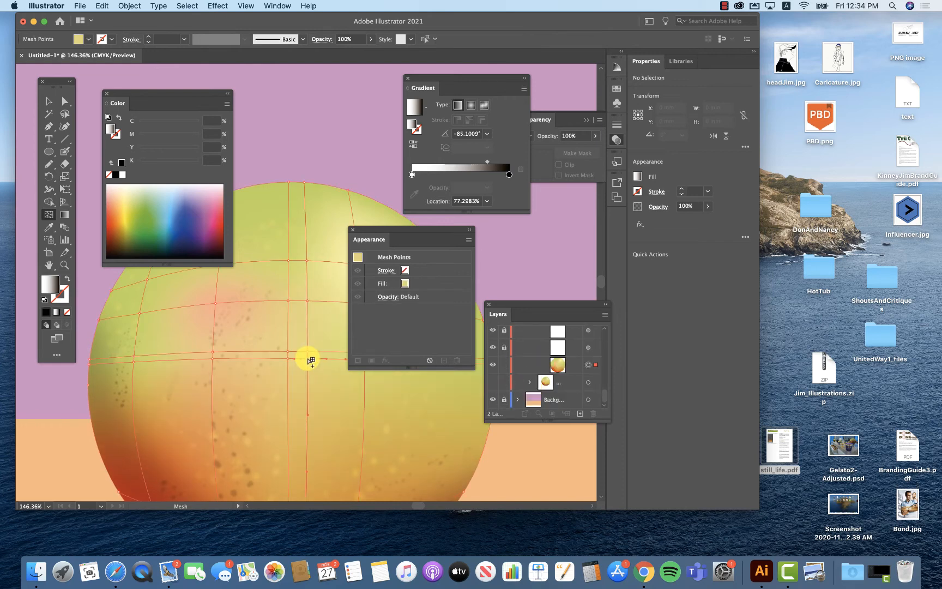
key("super+shift+a")
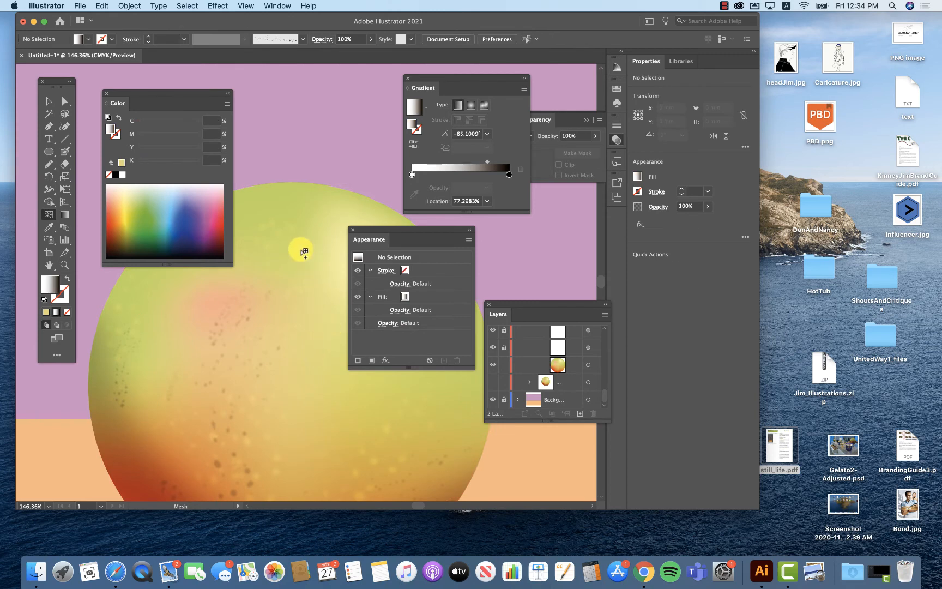
left_click(300, 248)
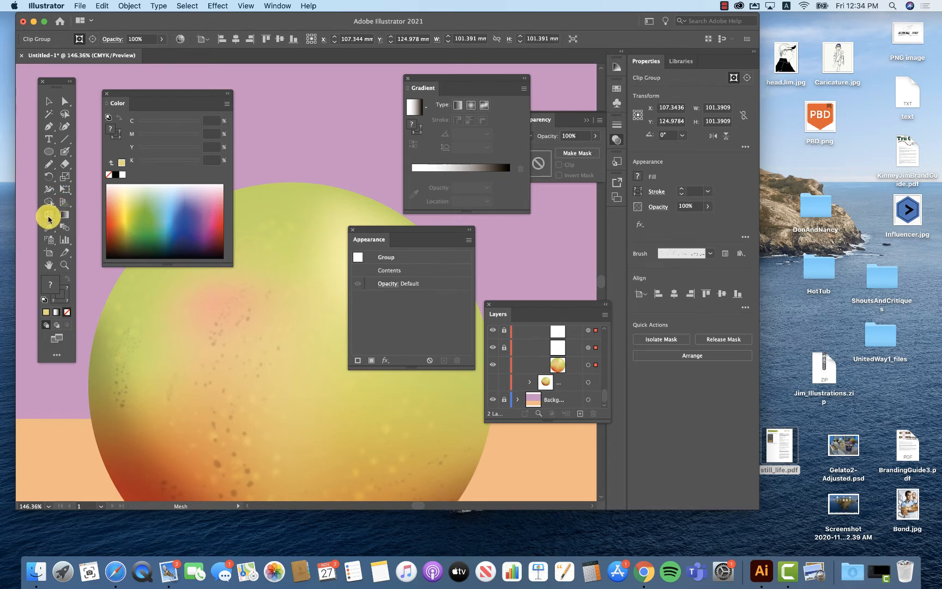
left_click(289, 244)
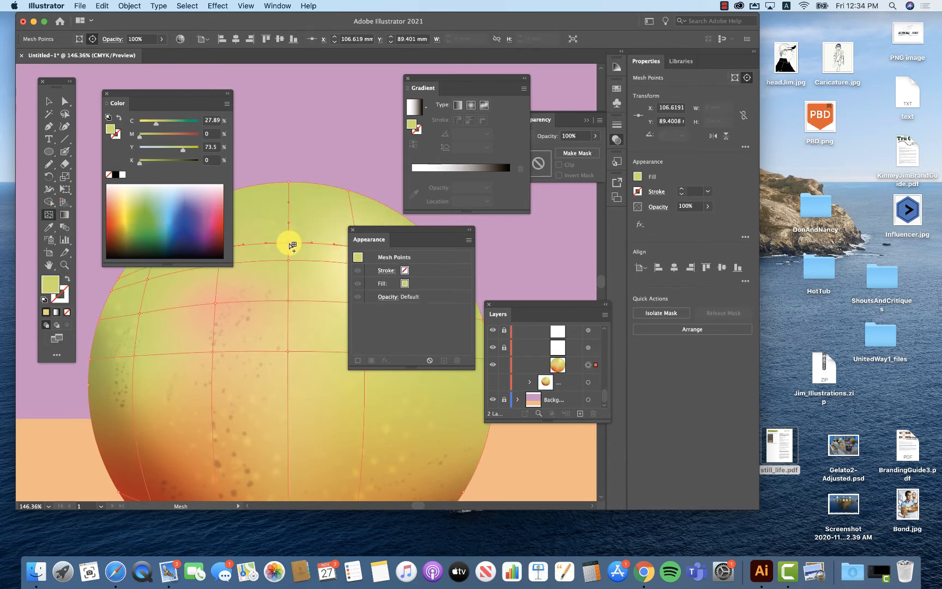
left_click(289, 242, "super")
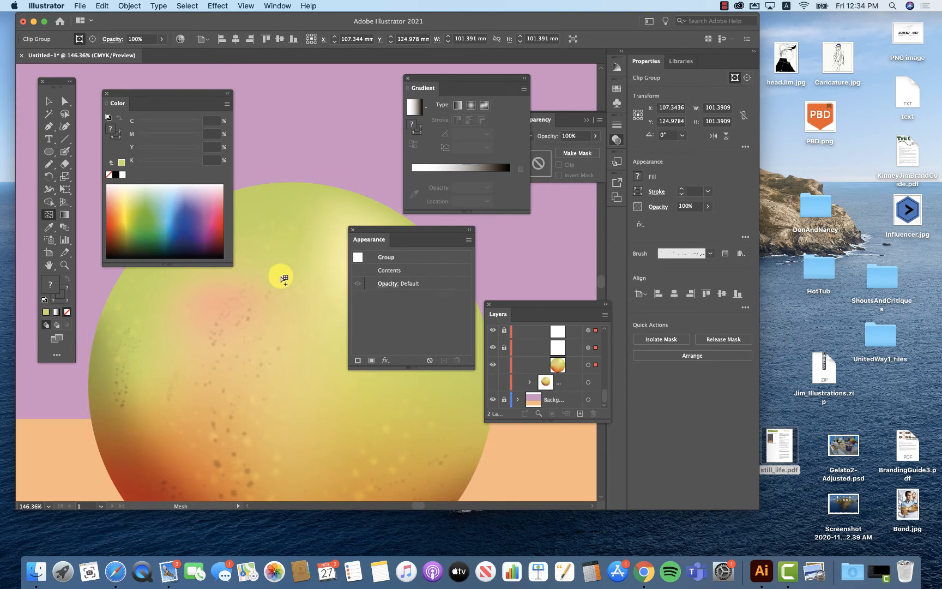
left_click(282, 277)
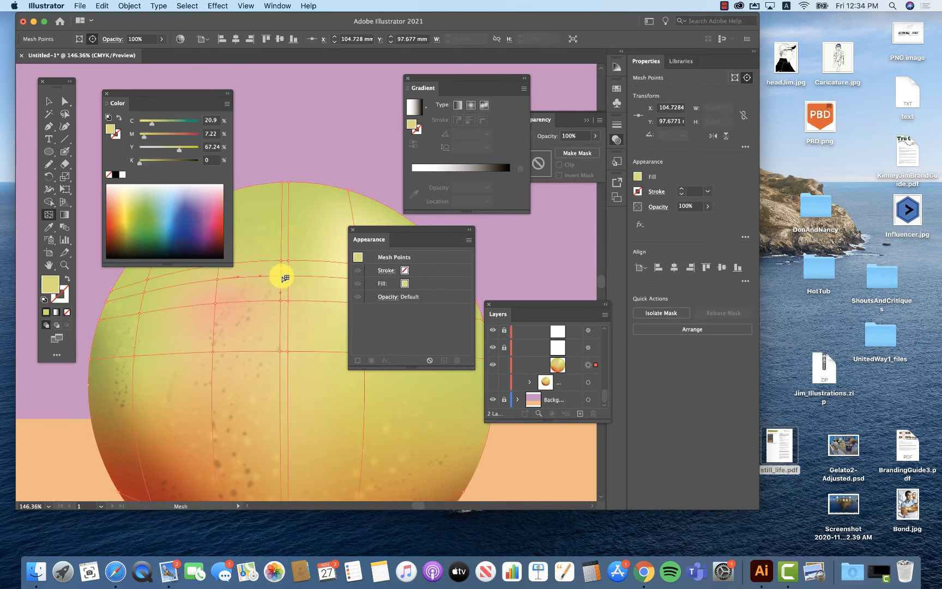
key("super+z")
- Add a mesh point near the apple's upper edge and surround it with extra mesh lines on both sides, below and above
left_click(260, 230)
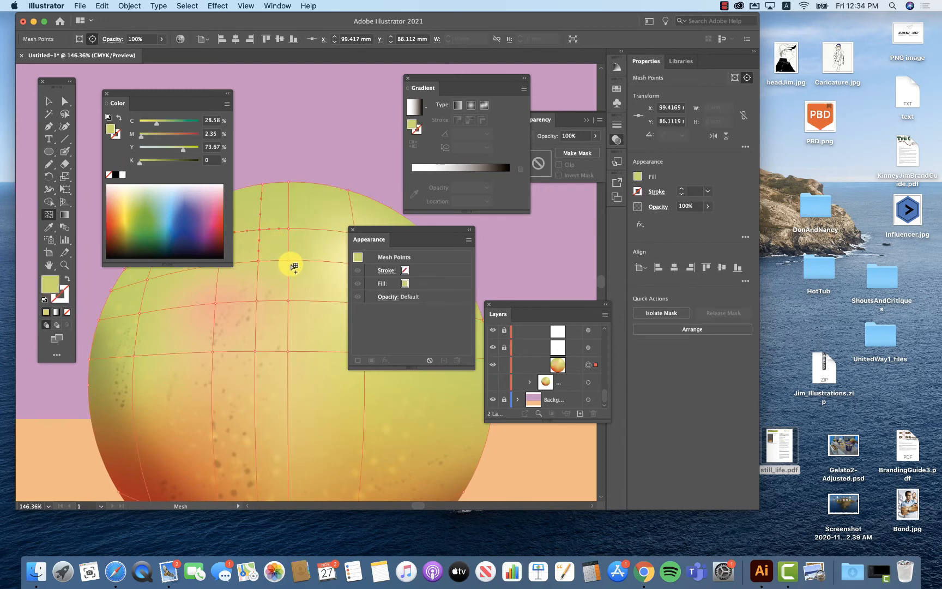
left_click_drag(293, 262, 328, 259)
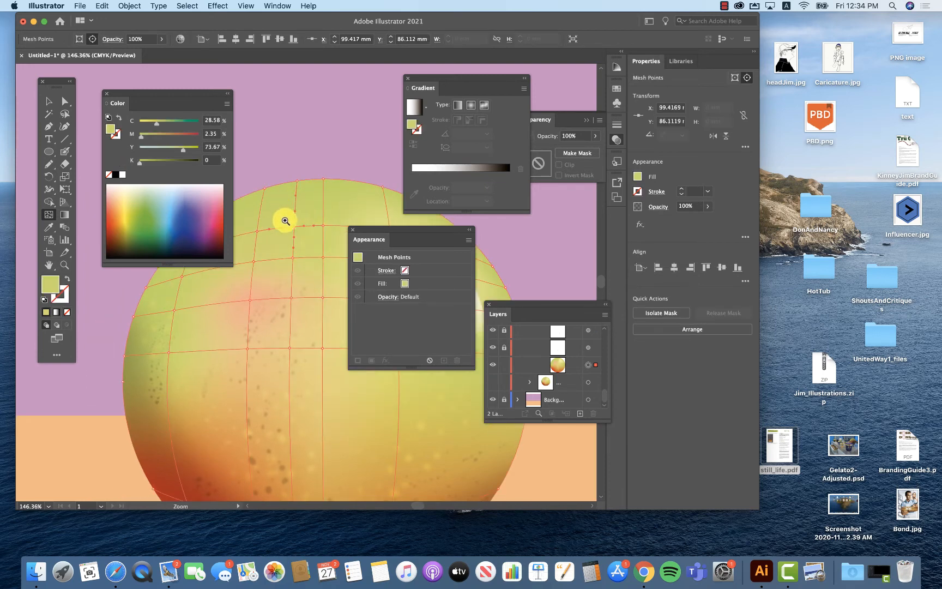
left_click_drag(286, 221, 353, 242)
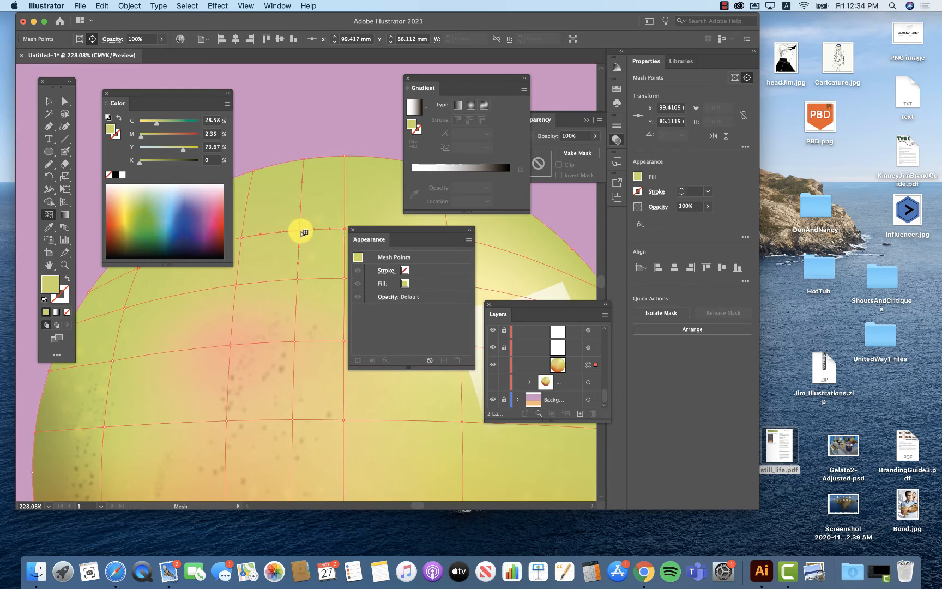
left_click(267, 233)
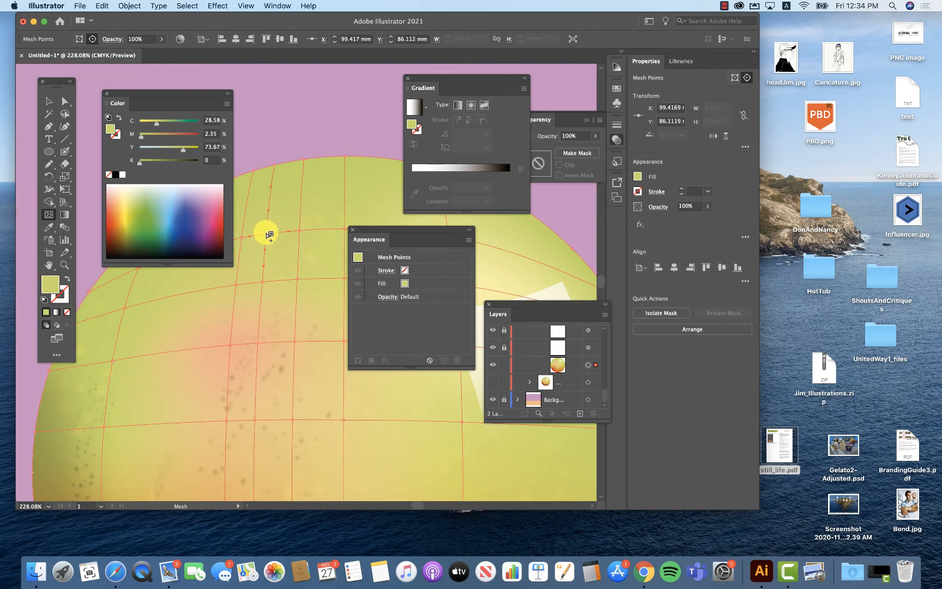
left_click(329, 229)
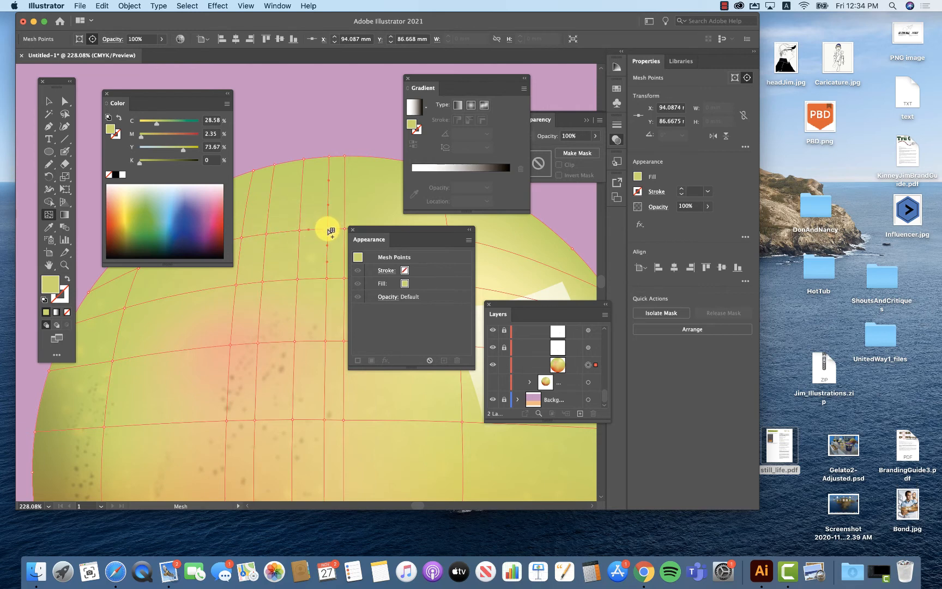
left_click(300, 256)
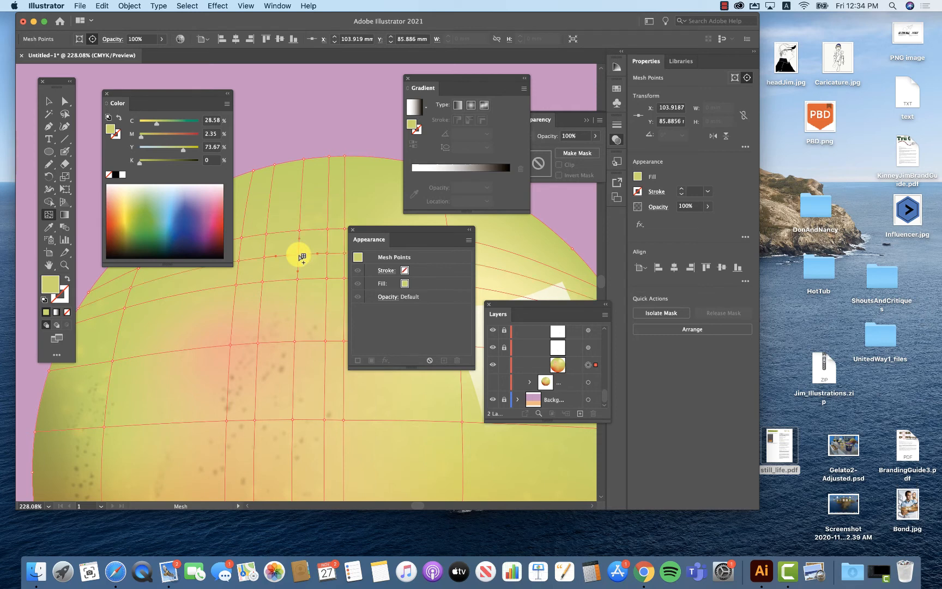
left_click(302, 210)
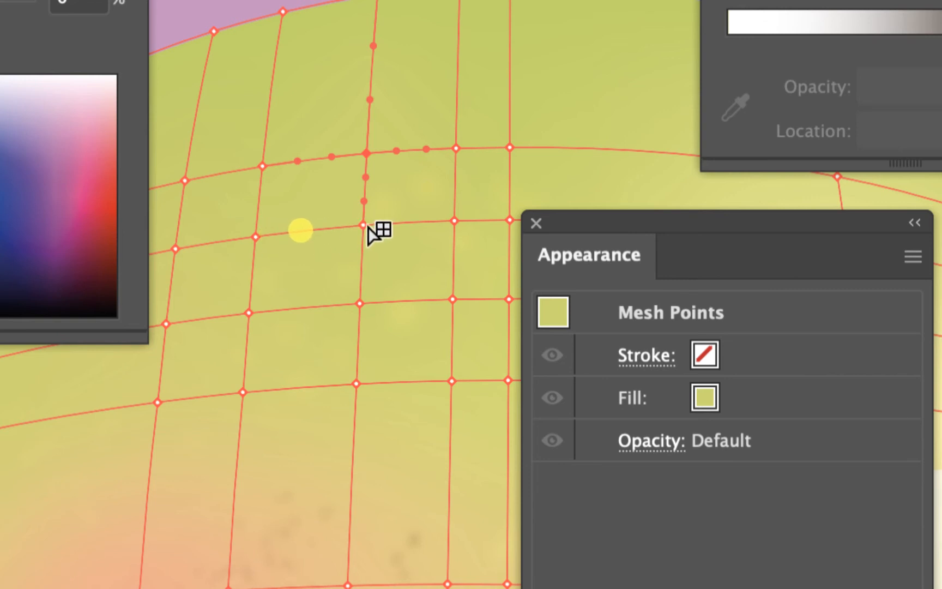
key("ctrl")
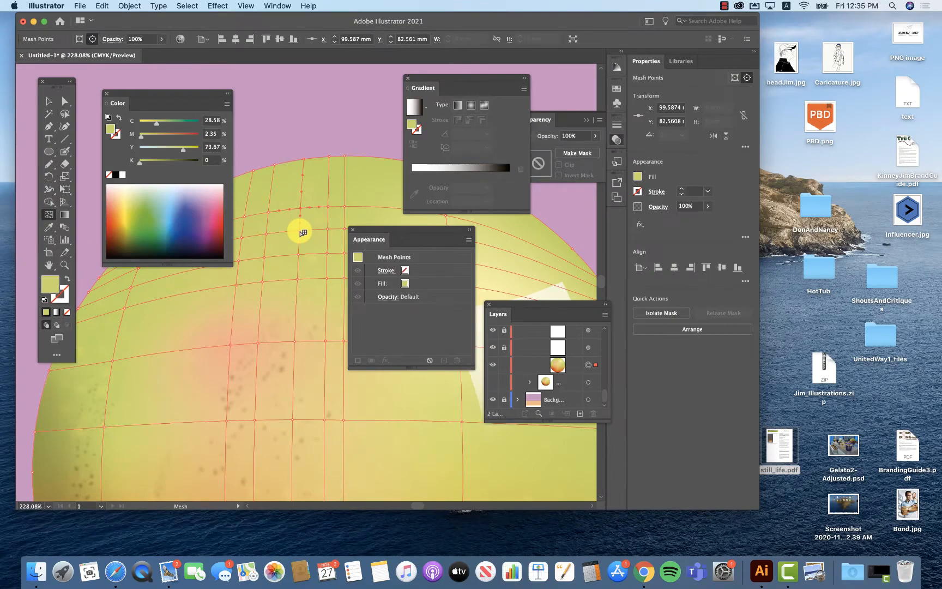
- Select the central mesh point near the apple's upper edge and fill it with near-black, C 83.14, M 71.37, Y 66.27, K 92.55
left_click(64, 102)
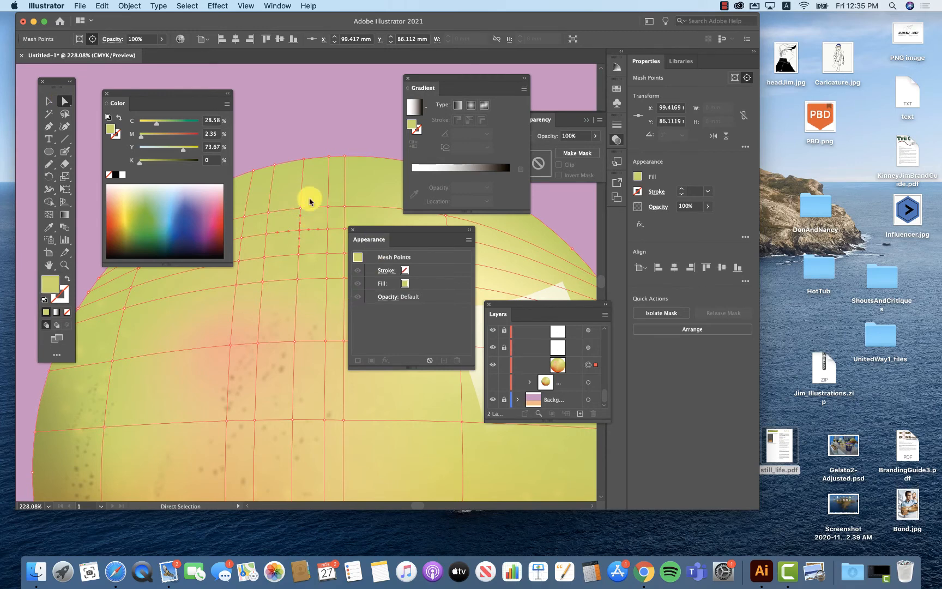
left_click(132, 254)
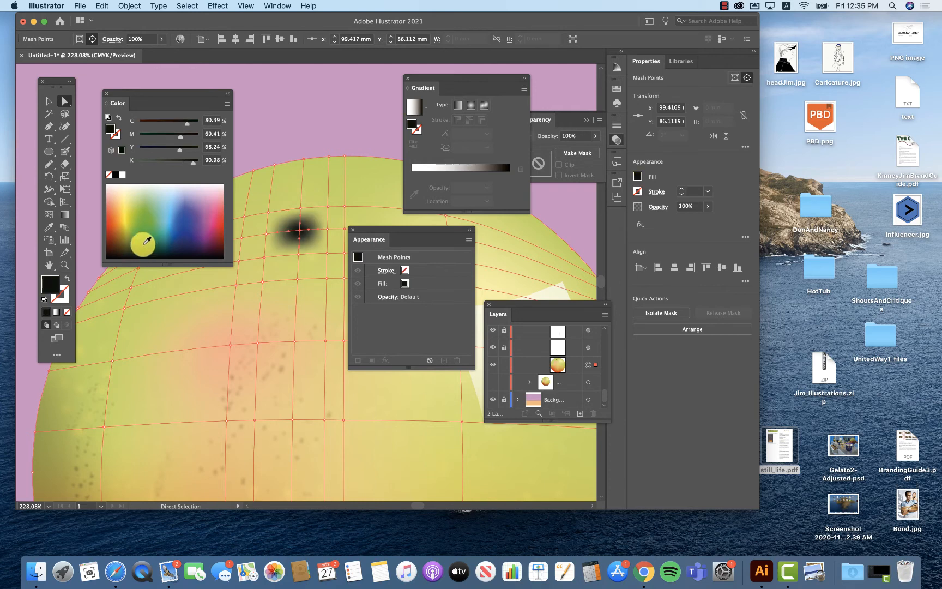
left_click(133, 254)
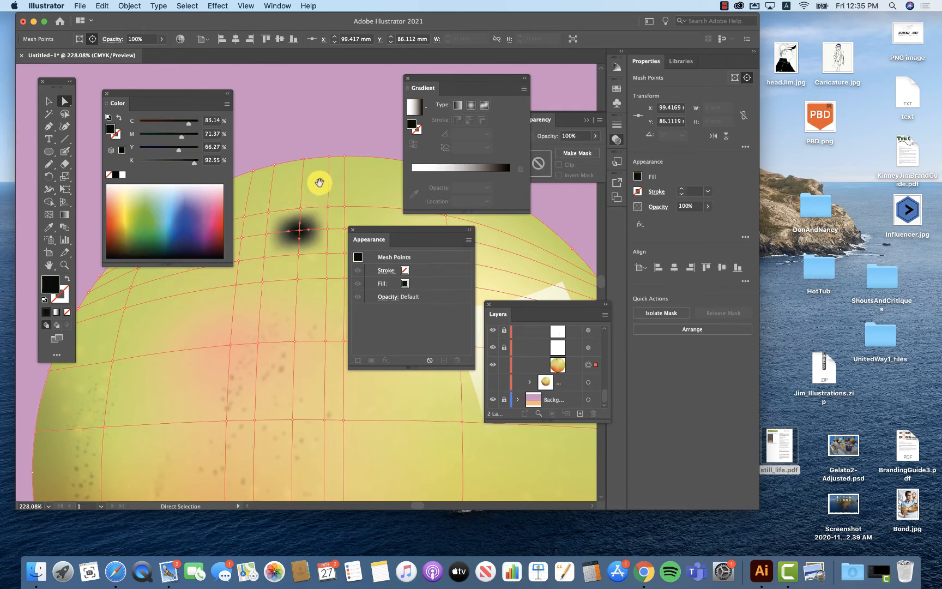
key("super+space")
left_click_drag(295, 222, 387, 272)
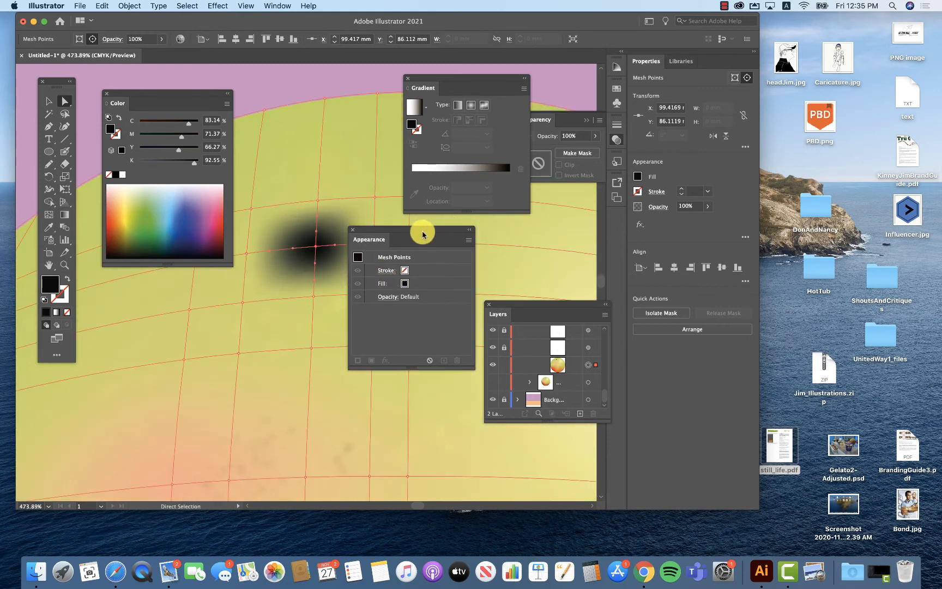
- Move the near-black mesh point down to about X 99.55, Y 89.22 mm, just above the horizontal mesh line below it
left_click_drag(422, 233, 554, 224)
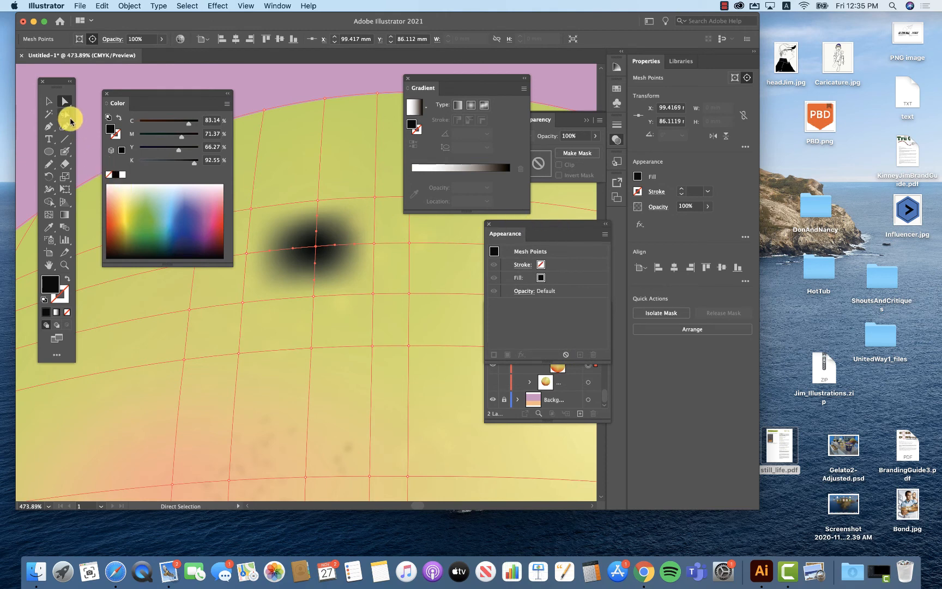
left_click_drag(317, 250, 315, 284)
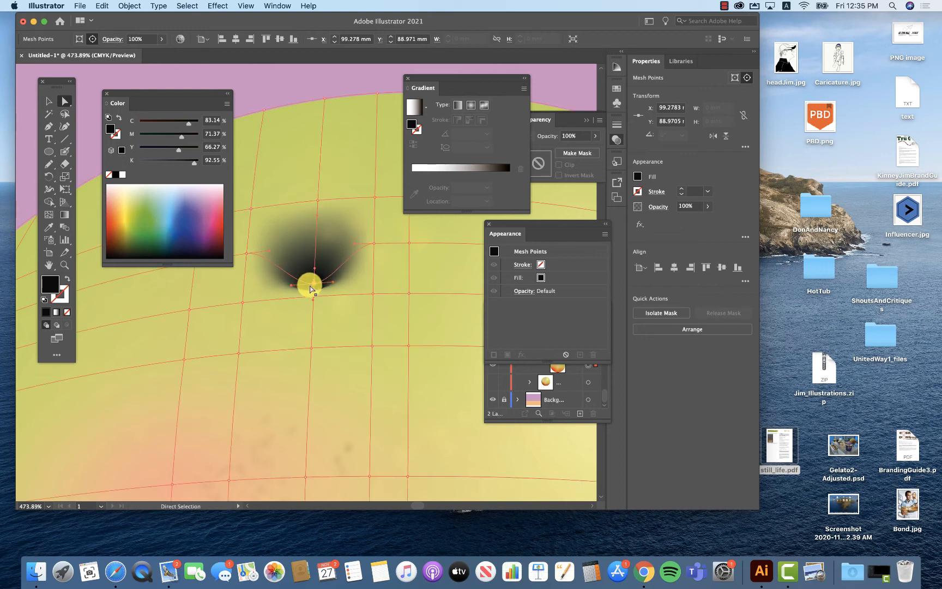
left_click_drag(315, 285, 452, 359)
key("super+space")
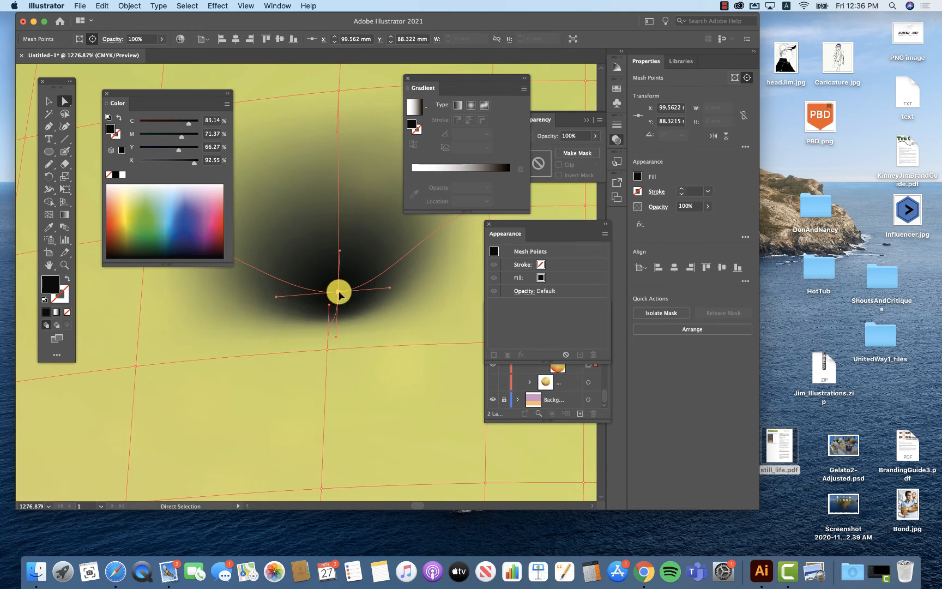
left_click_drag(338, 293, 349, 353)
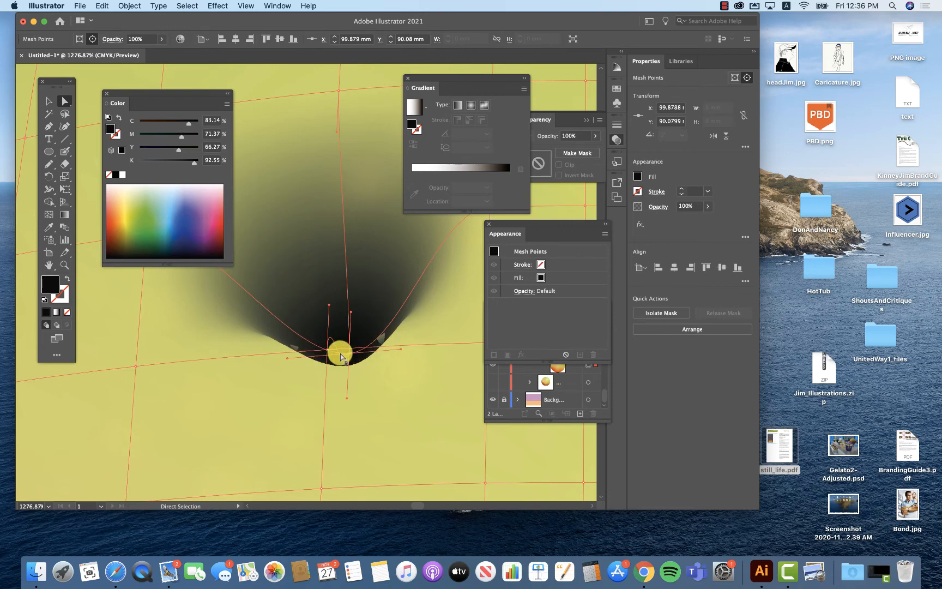
left_click_drag(349, 356, 342, 296)
left_click_drag(340, 314, 340, 304)
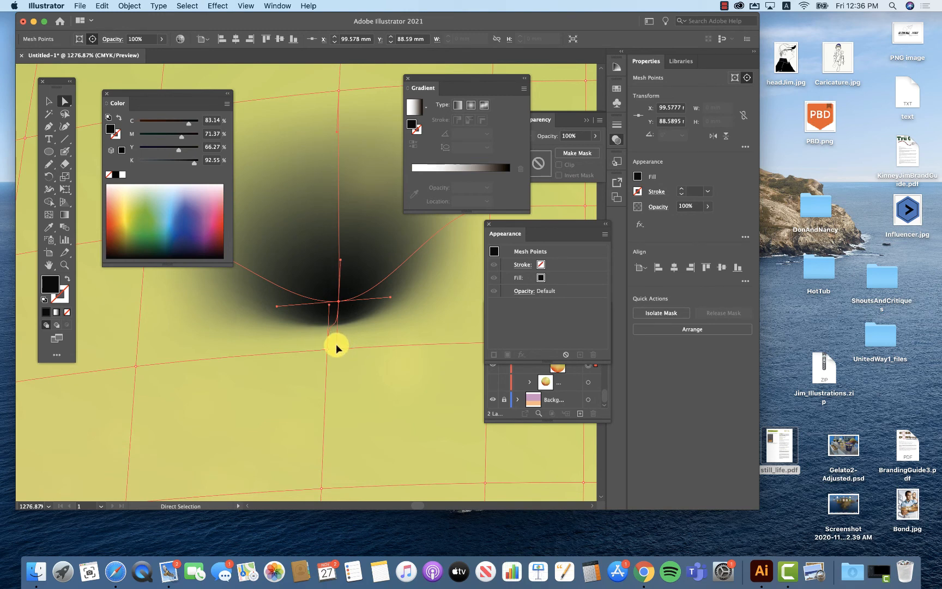
mouse_move(337, 347)
left_mouse_down()
mouse_move(337, 309)
mouse_move(339, 327)
left_mouse_up()
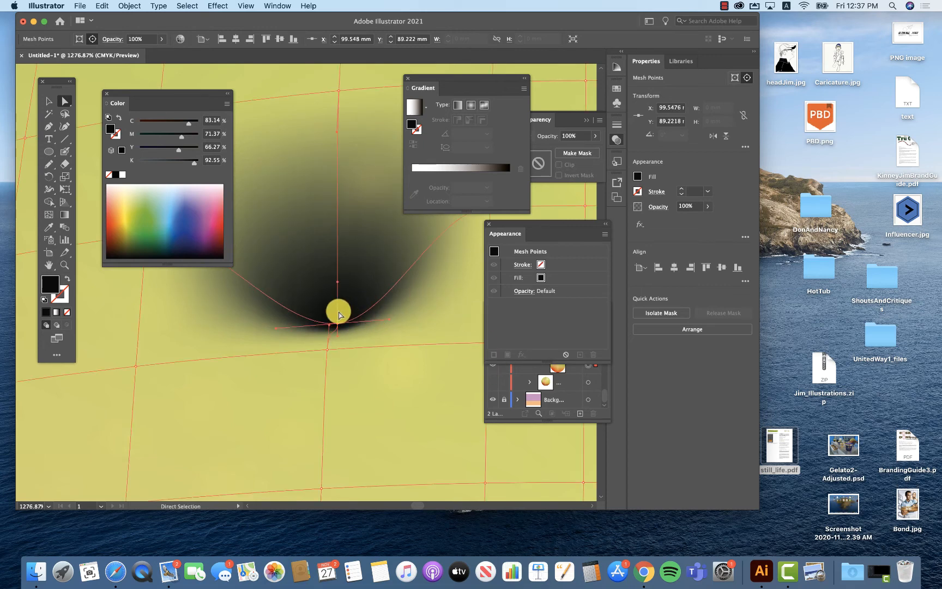
- Move the mesh point right of the hollow outward to about X 106.28, Y 85.94 mm, and raise the one above to about Y 80.27 mm
scroll(374, 202, "right", 5)
scroll(374, 202, "up", 2)
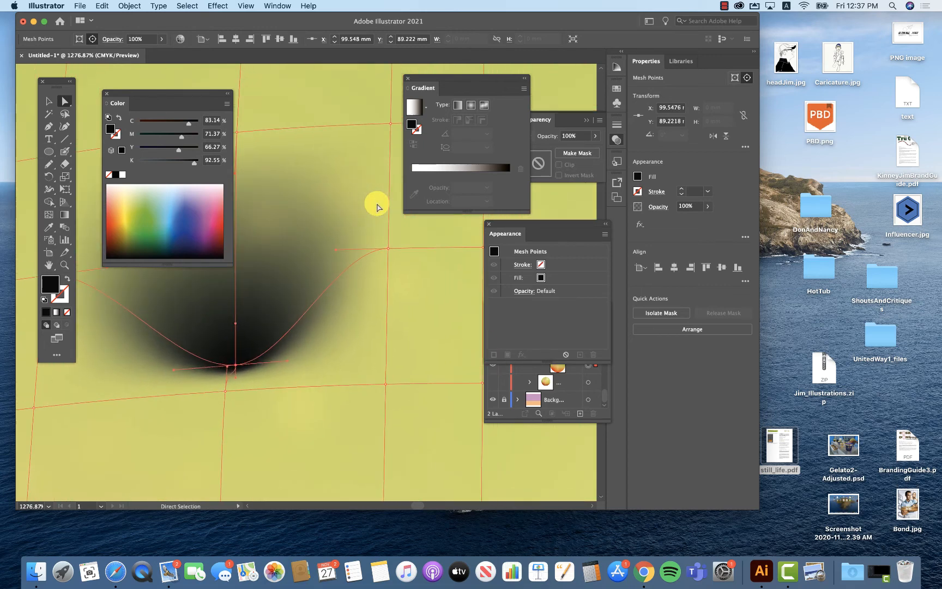
left_click_drag(388, 249, 471, 250)
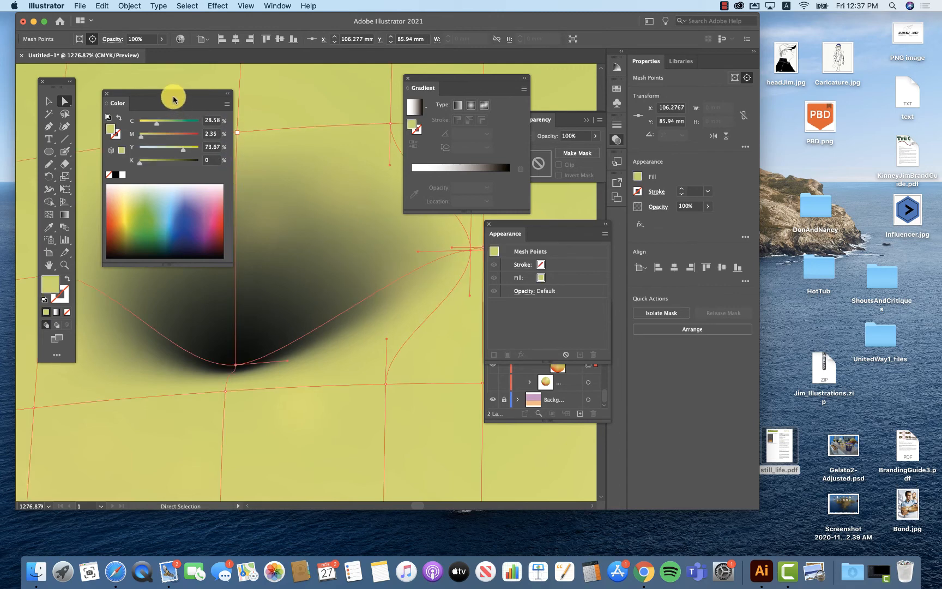
left_click_drag(174, 99, 87, 118)
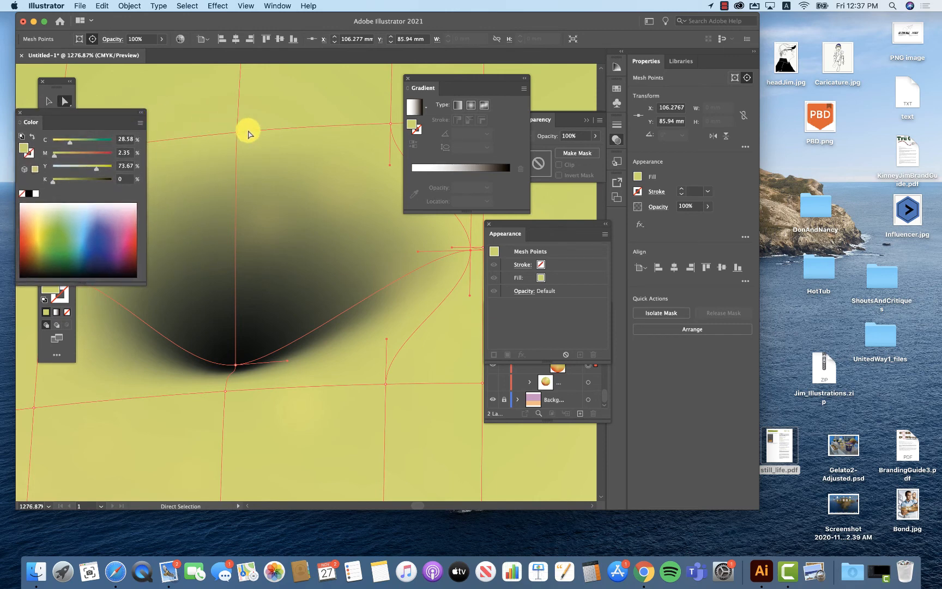
left_click_drag(240, 132, 235, 196)
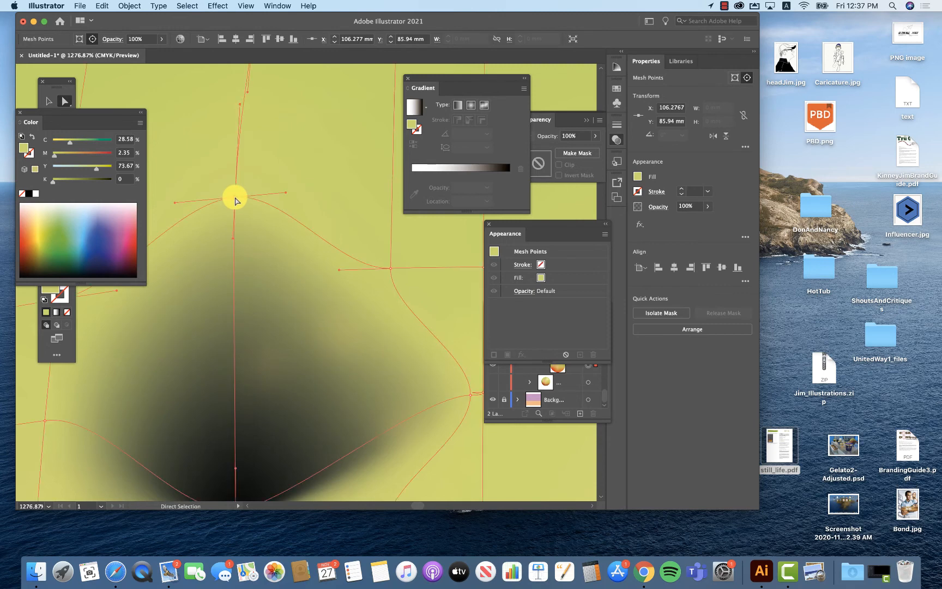
- Move the mesh point left of the hollow outward to about X 92.11, Y 86.52 mm, and its outer neighbour to about X 88.81, Y 87.36 mm
scroll(302, 301, "down", 3)
scroll(303, 301, "up", 4)
scroll(302, 302, "down", 2)
scroll(302, 301, "left", 5)
scroll(303, 302, "down", 2)
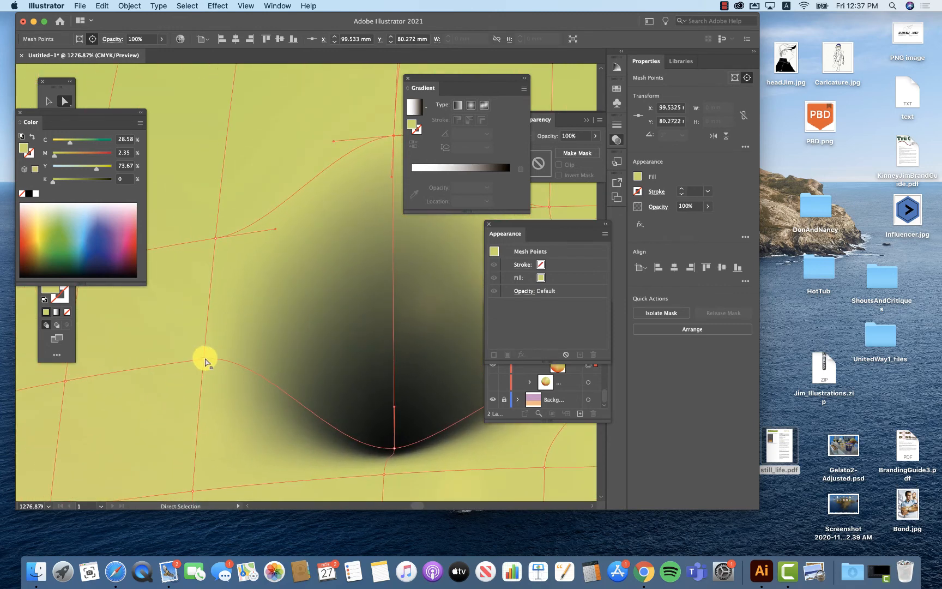
left_click_drag(205, 360, 134, 355)
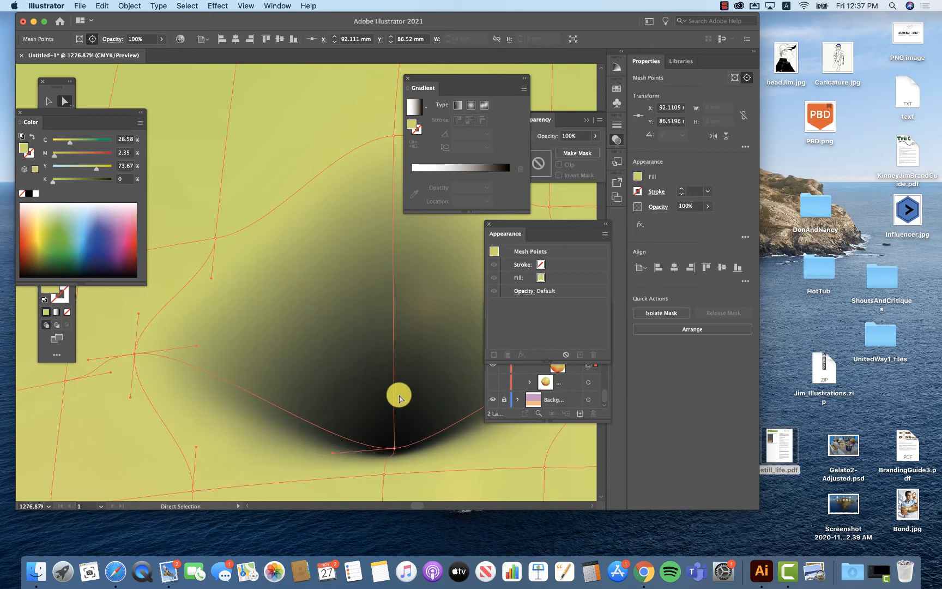
scroll(207, 423, "left", 5)
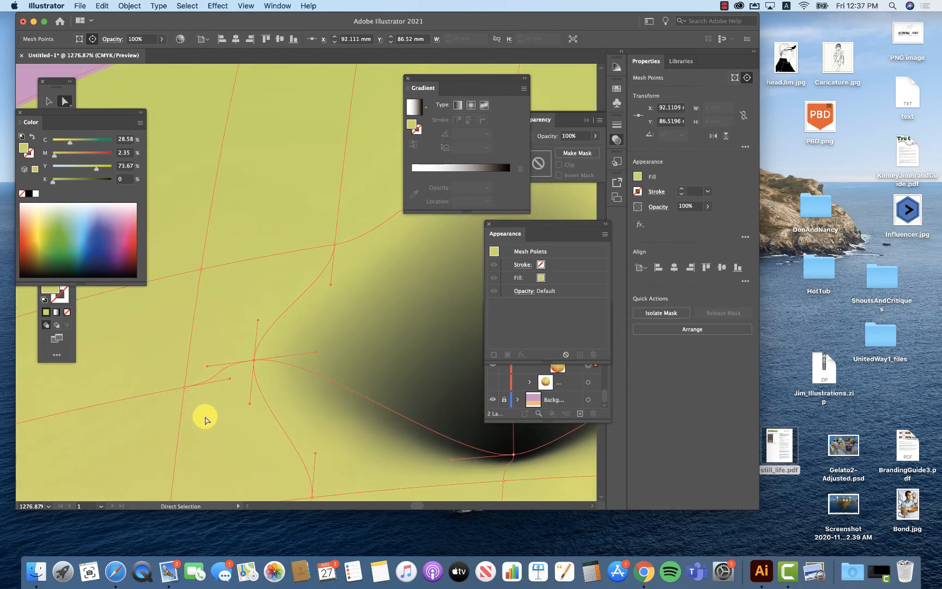
left_click_drag(184, 386, 140, 393)
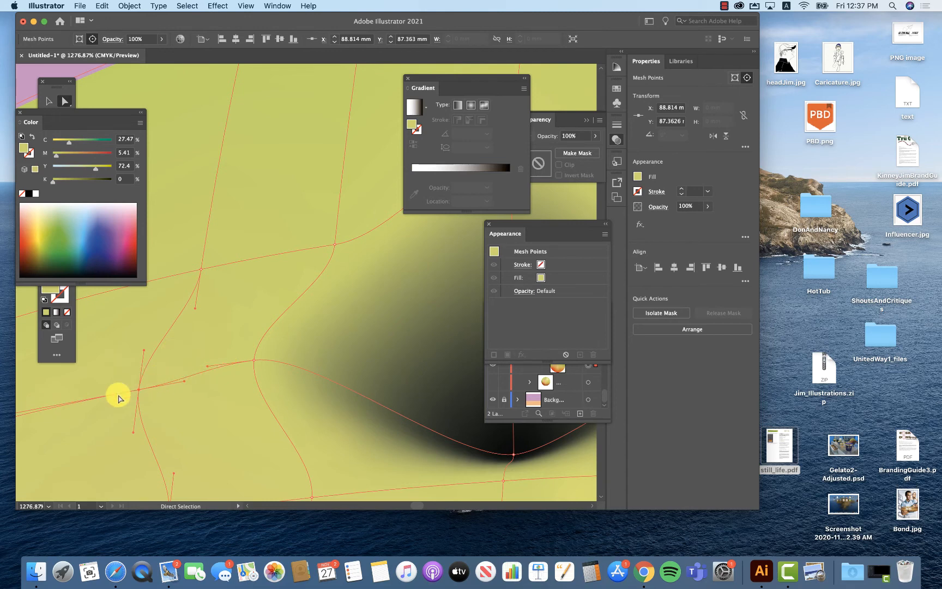
- Angle the inner handle of the mesh point at the hollow's upper right along the rounded edge, keeping its upper handle vertical
scroll(120, 396, "left", 5)
scroll(119, 398, "left", 2)
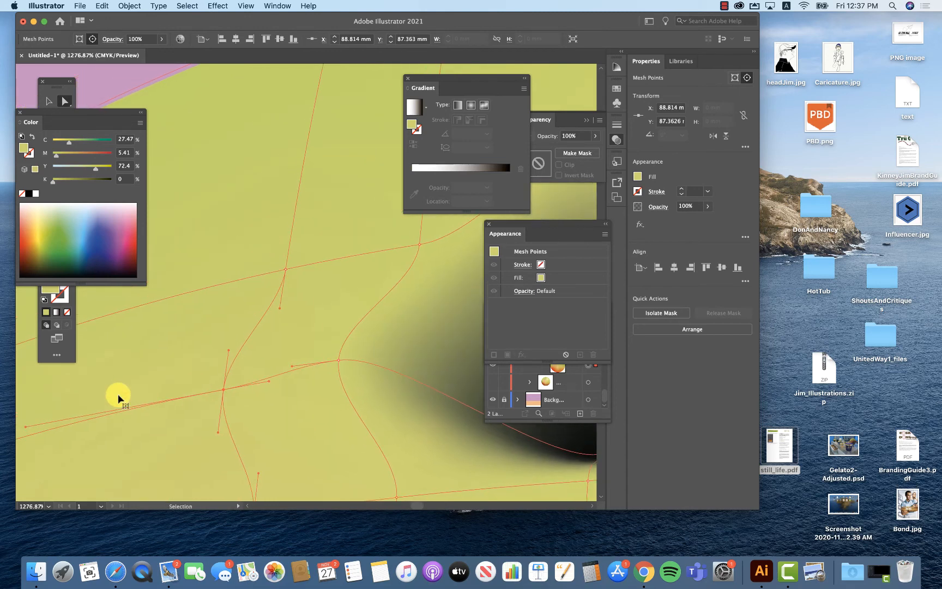
key("super+0")
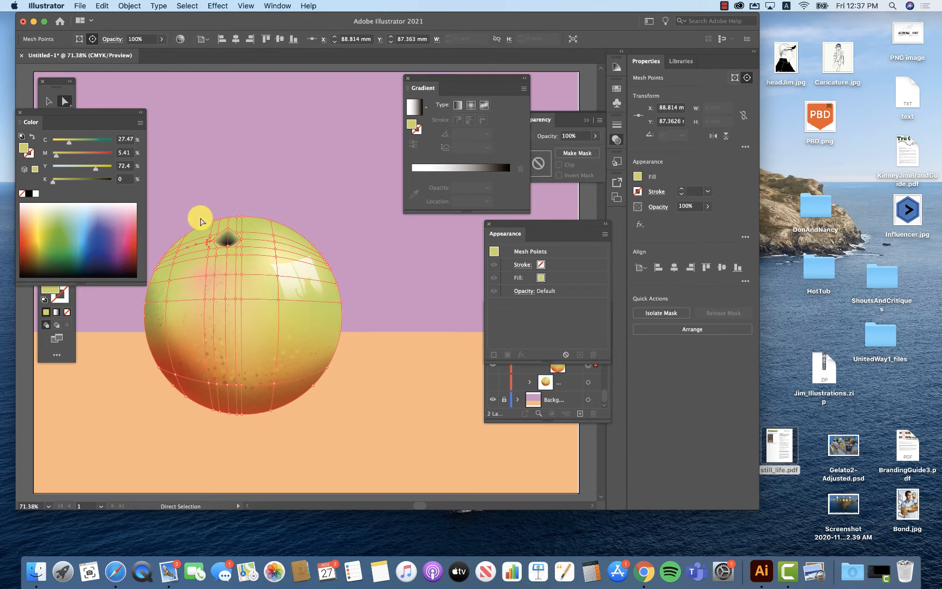
key("z")
left_click_drag(195, 229, 406, 272)
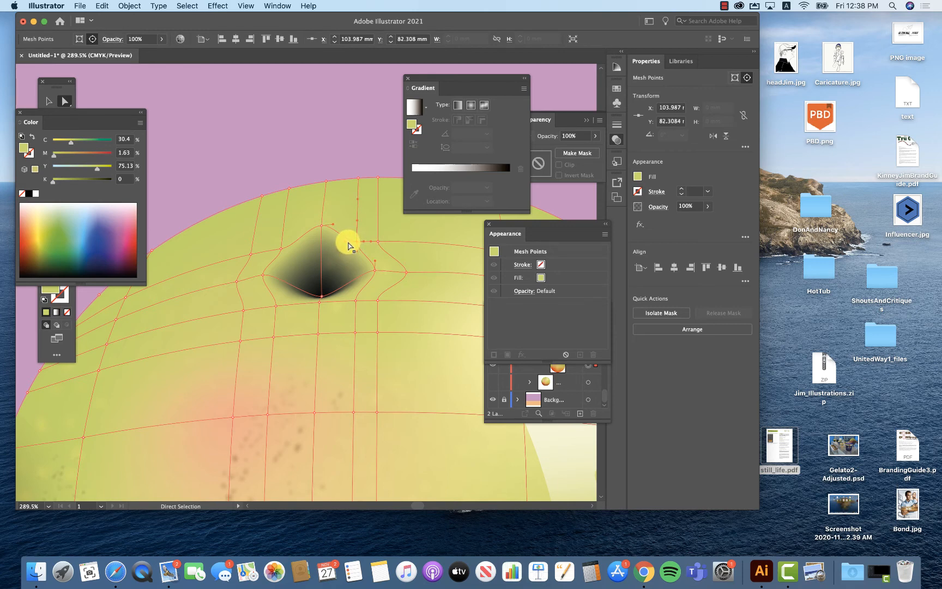
key("alt")
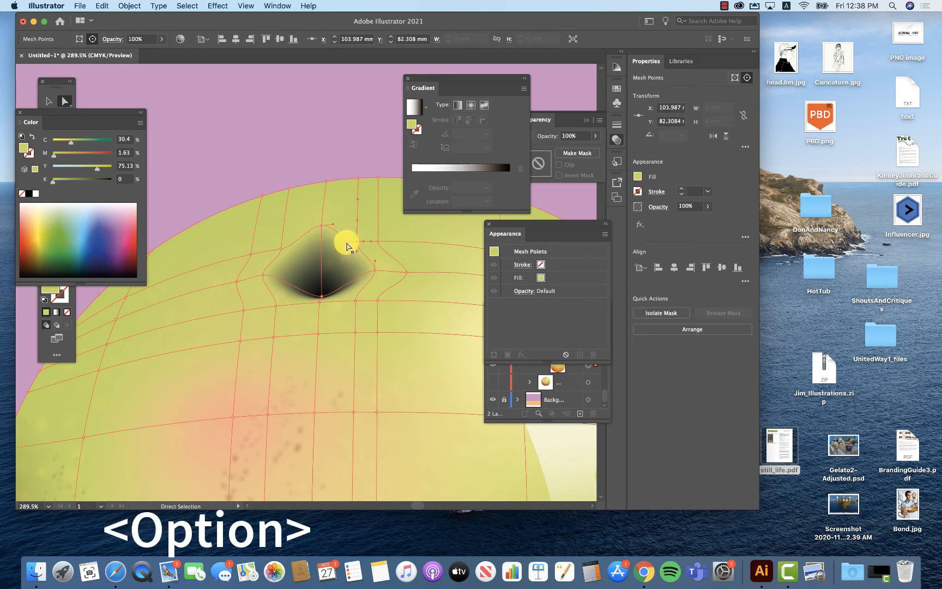
scroll(349, 240, "up", 3)
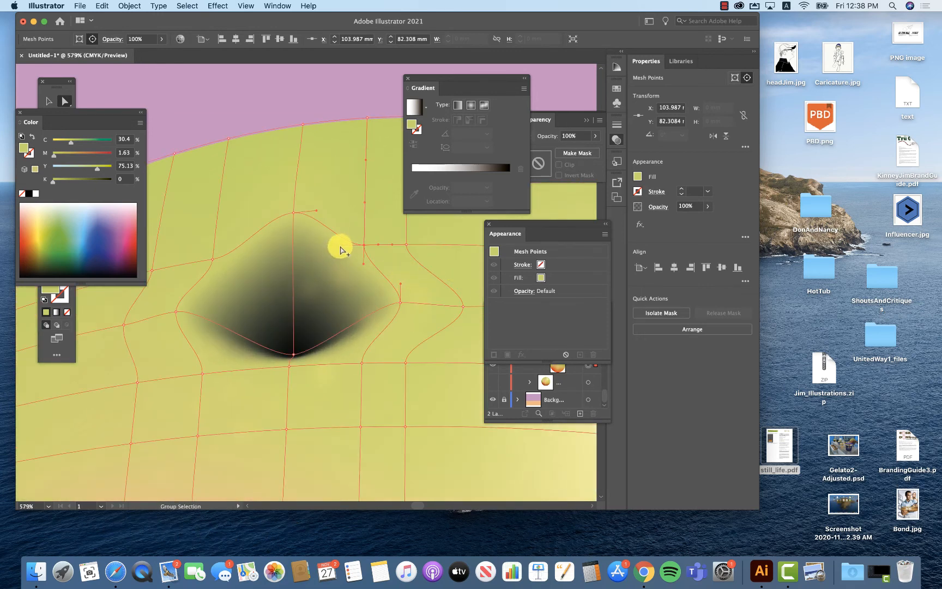
left_click_drag(341, 250, 339, 226)
mouse_move(363, 263)
left_mouse_down()
mouse_move(377, 265)
mouse_move(374, 258)
left_mouse_up()
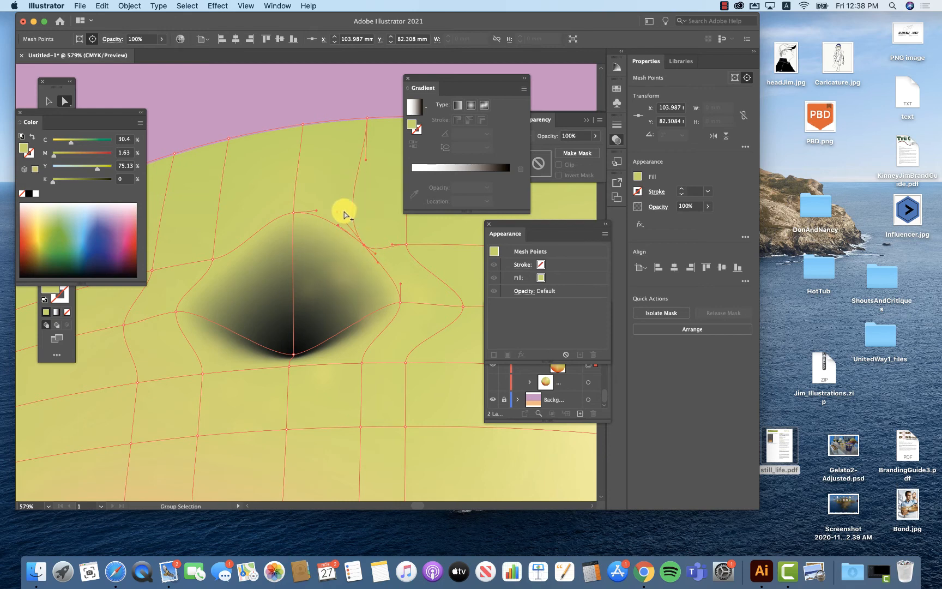
left_click_drag(337, 211, 364, 210)
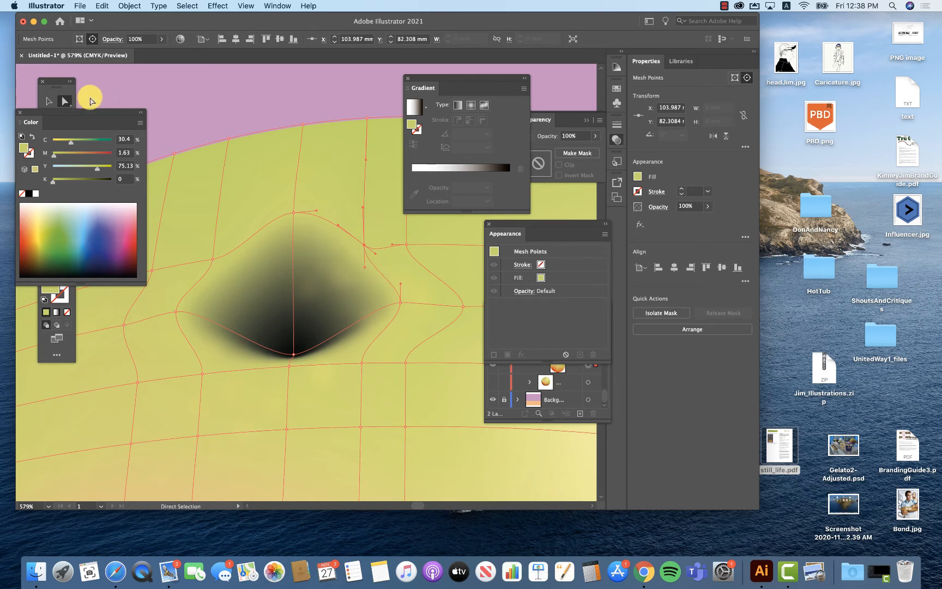
- With the Anchor Point tool, level the outer handle of the hollow's upper-right mesh point along the mesh line beyond it
left_click(59, 88)
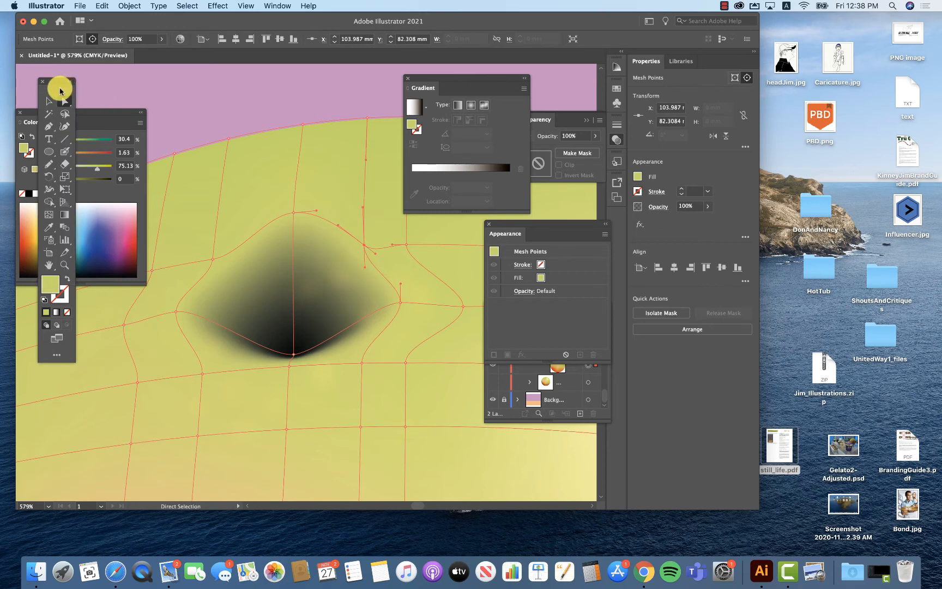
left_click(47, 125)
left_click(115, 165)
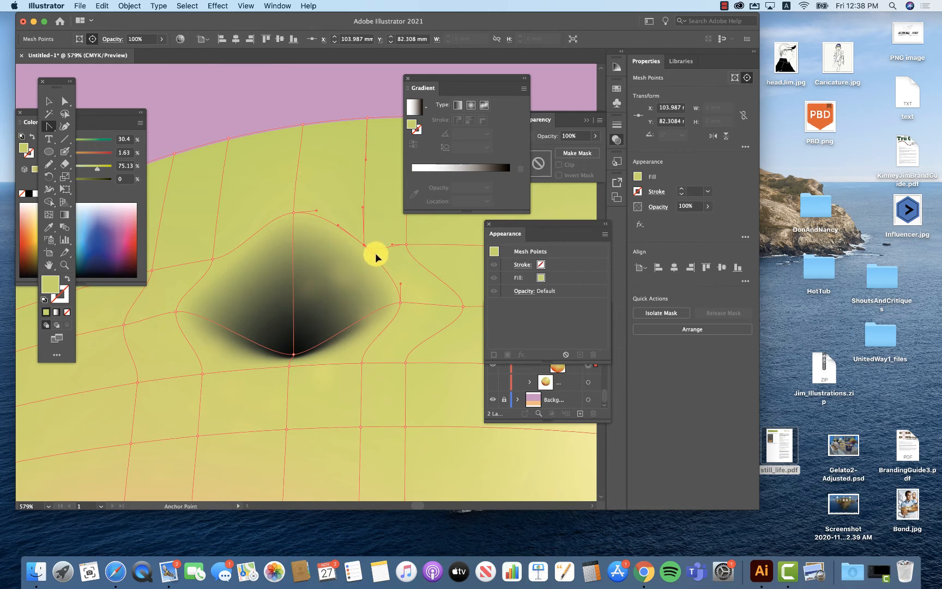
left_click_drag(376, 256, 383, 250)
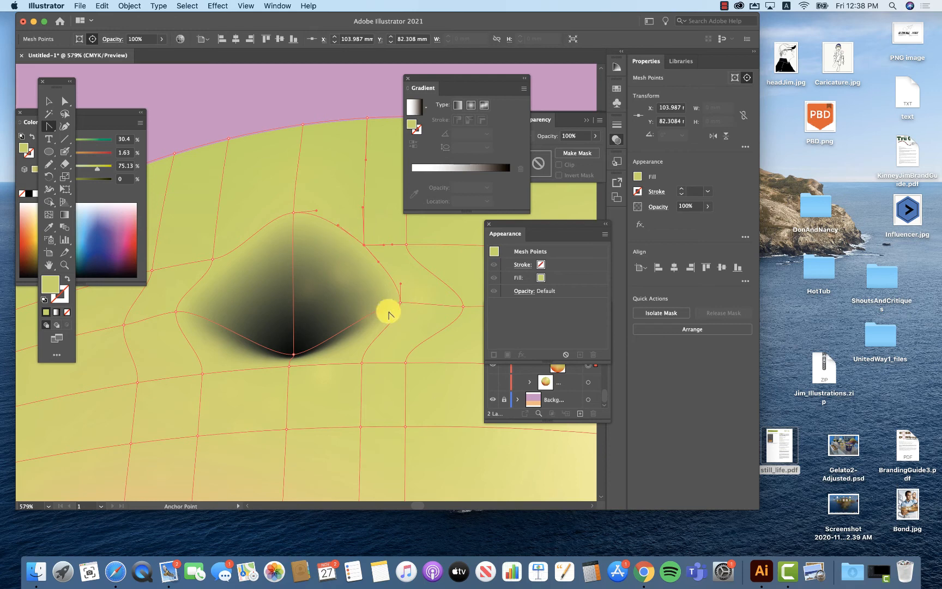
- Select the mesh point at the hollow's right corner and pull its inner handle down to round the lower-right edge
right_click(400, 304)
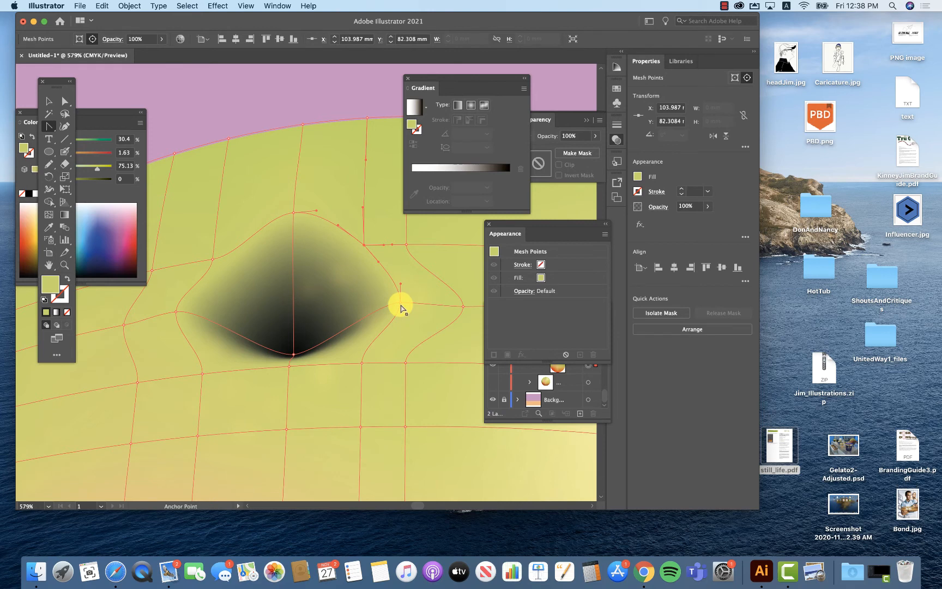
left_click(401, 304)
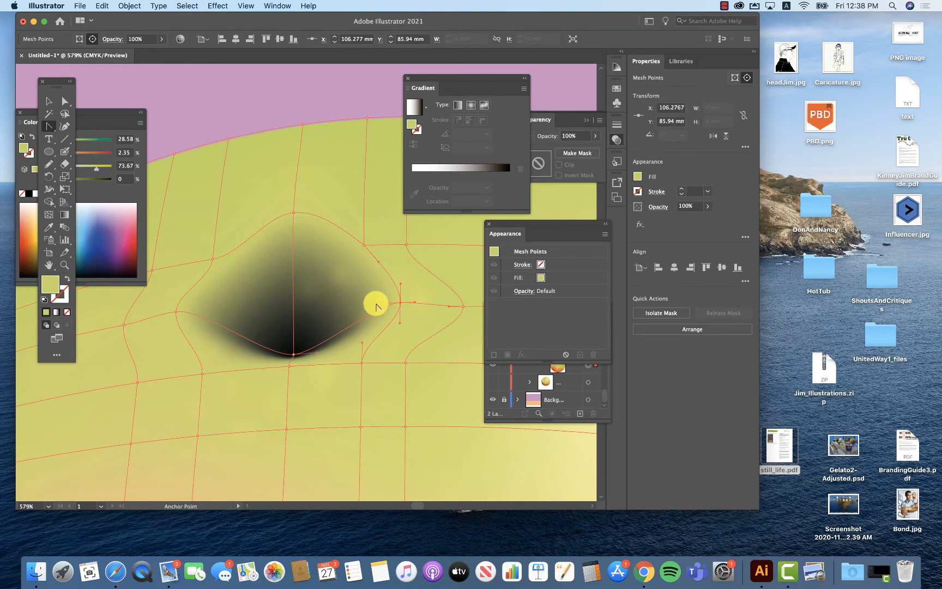
right_click(375, 307)
left_click(375, 307)
left_click_drag(377, 306, 378, 329)
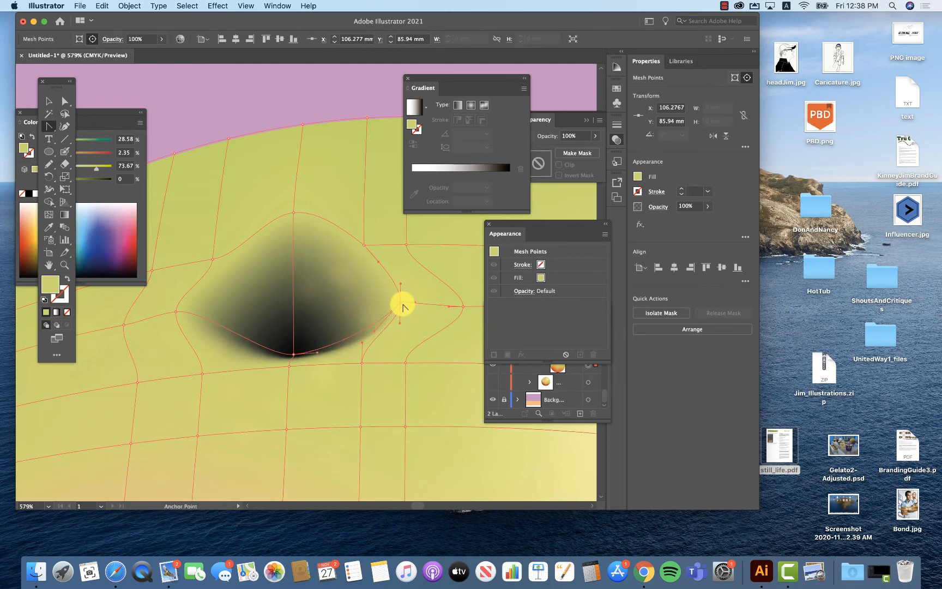
- Move the mesh point at the hollow's right corner outward to about X 107.06, Y 85.96 mm
right_click(401, 305)
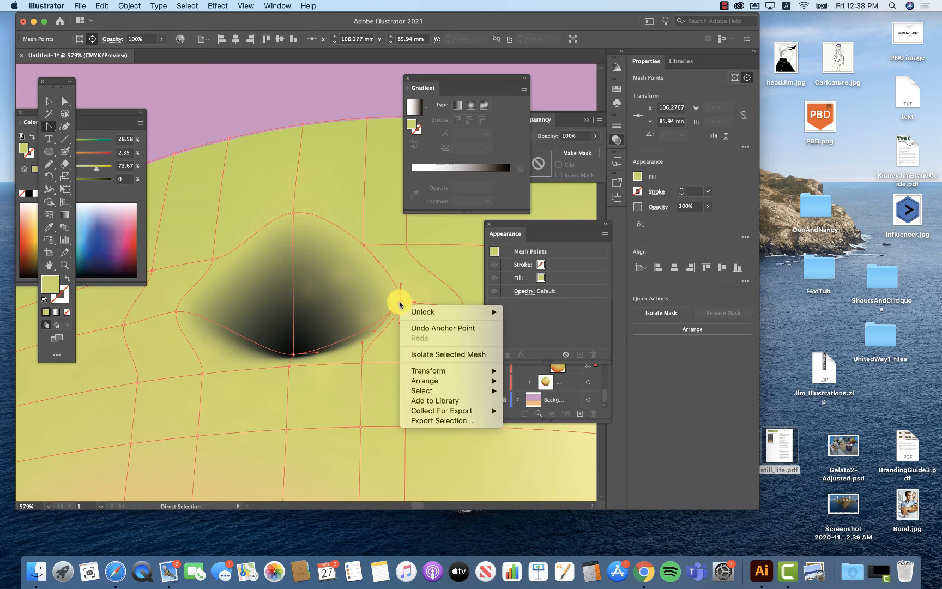
left_click(401, 305)
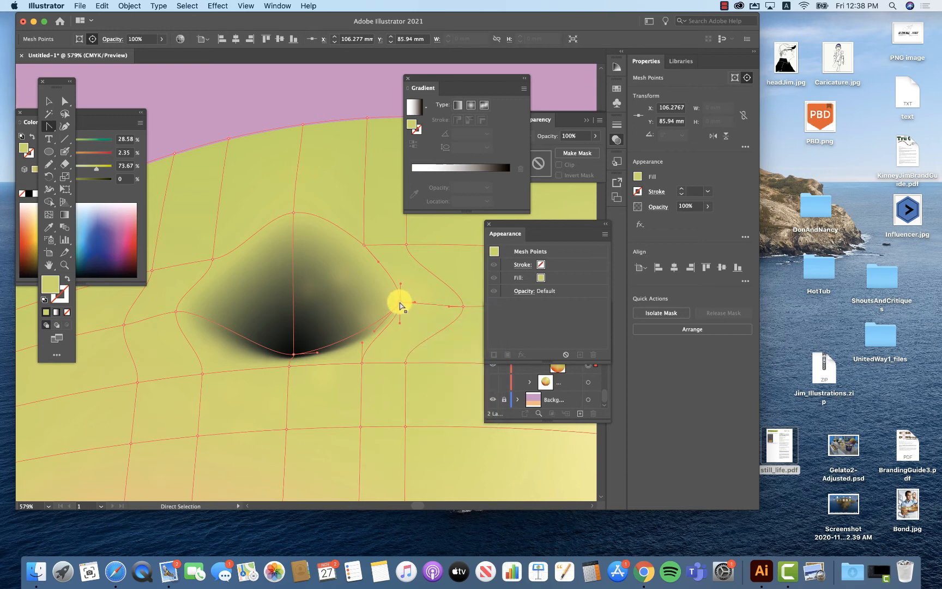
mouse_move(400, 303)
left_mouse_down()
mouse_move(426, 303)
mouse_move(318, 299)
mouse_move(413, 303)
left_mouse_up()
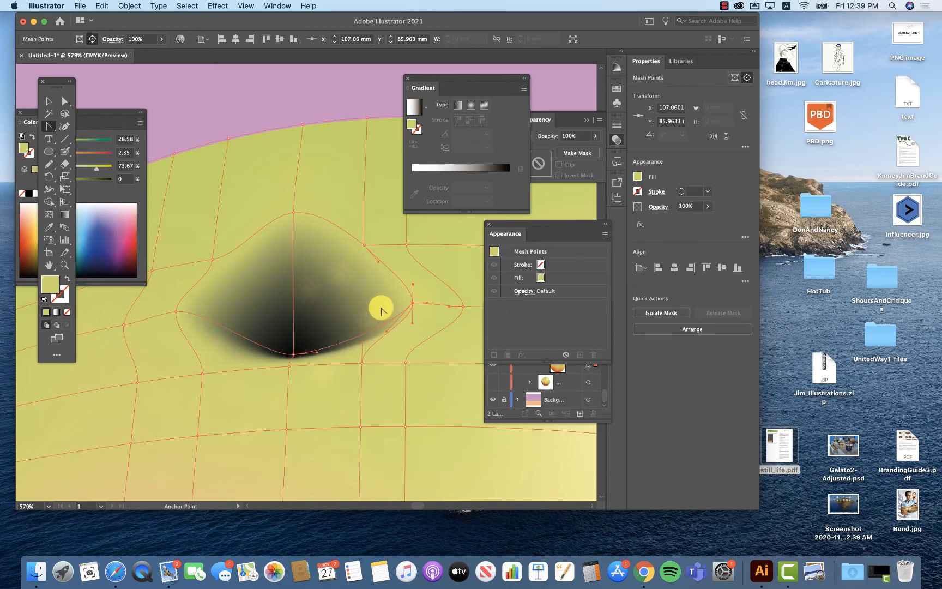
- Recolour the hollow's right corner mesh point with a green sampled from the apple beside it, C 28.31, M 0, Y 73.2, K 0
scroll(381, 309, "right", 5)
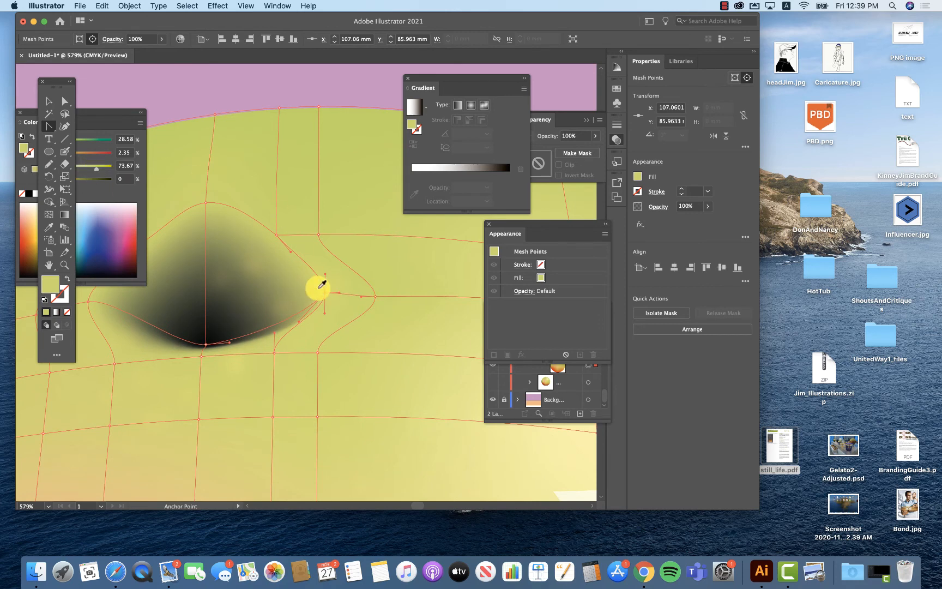
key("i")
left_click(410, 294)
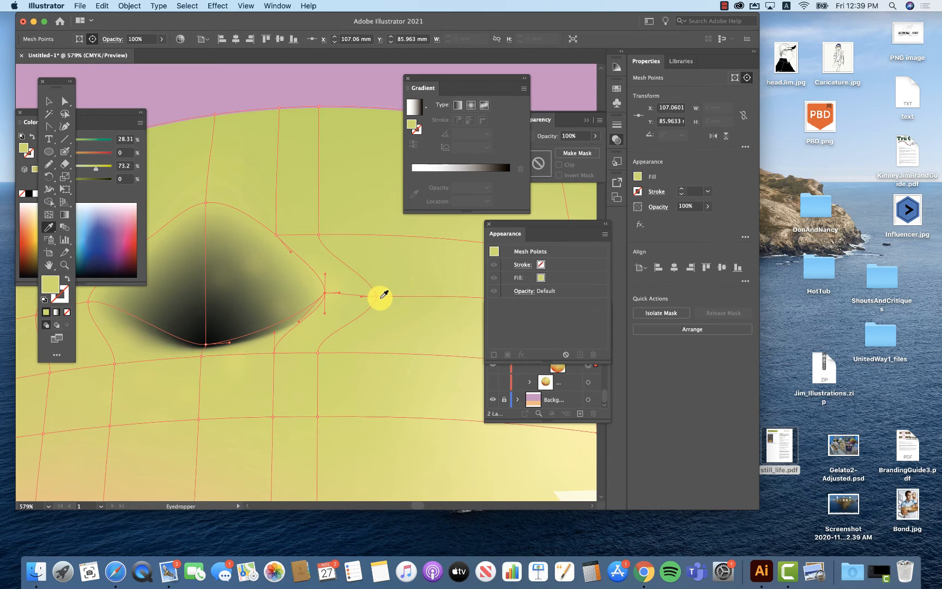
- Add a mesh point on the horizontal mesh line right of the hollow, at about X 114.16, Y 86.18 mm
scroll(410, 294, "right", 2)
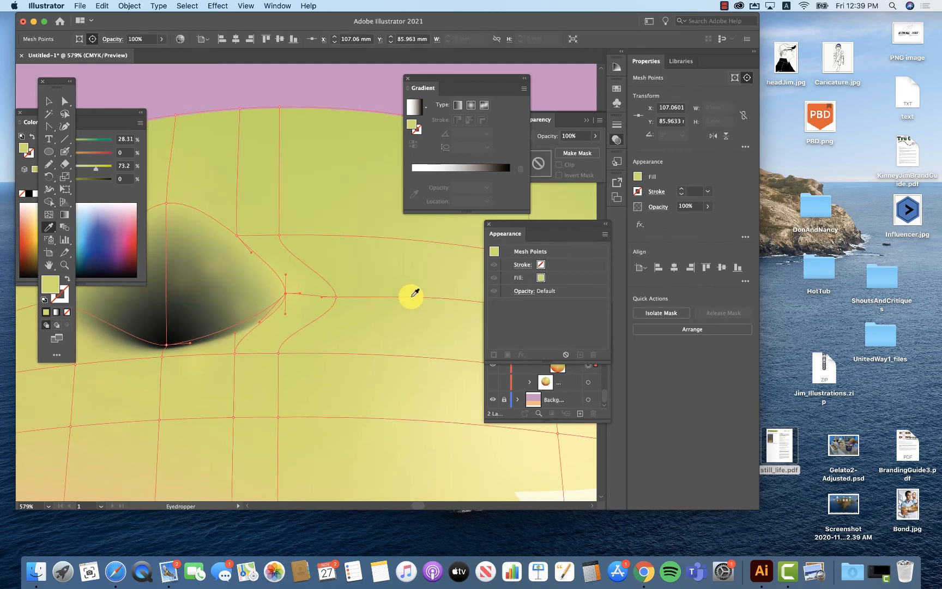
left_click(48, 214)
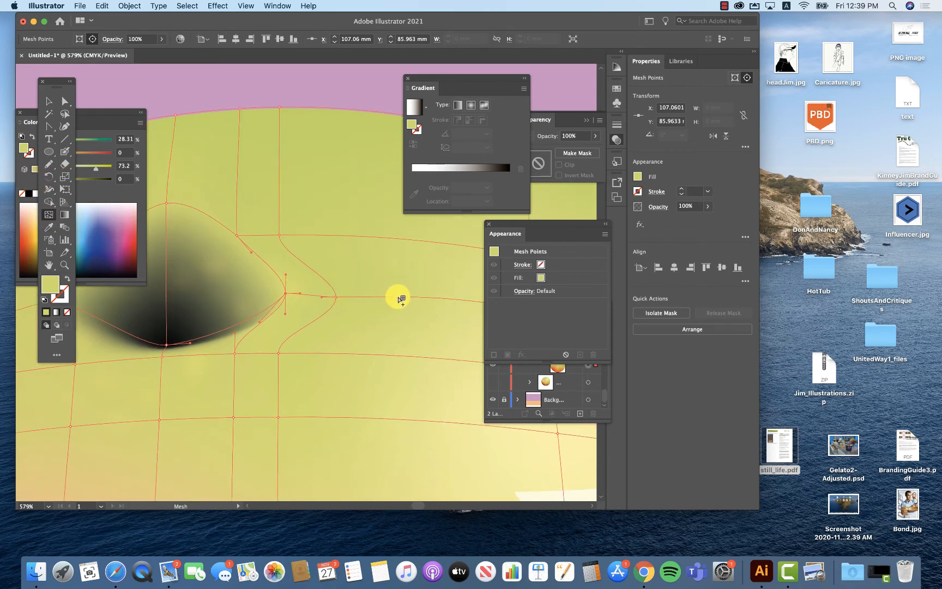
left_click(398, 297)
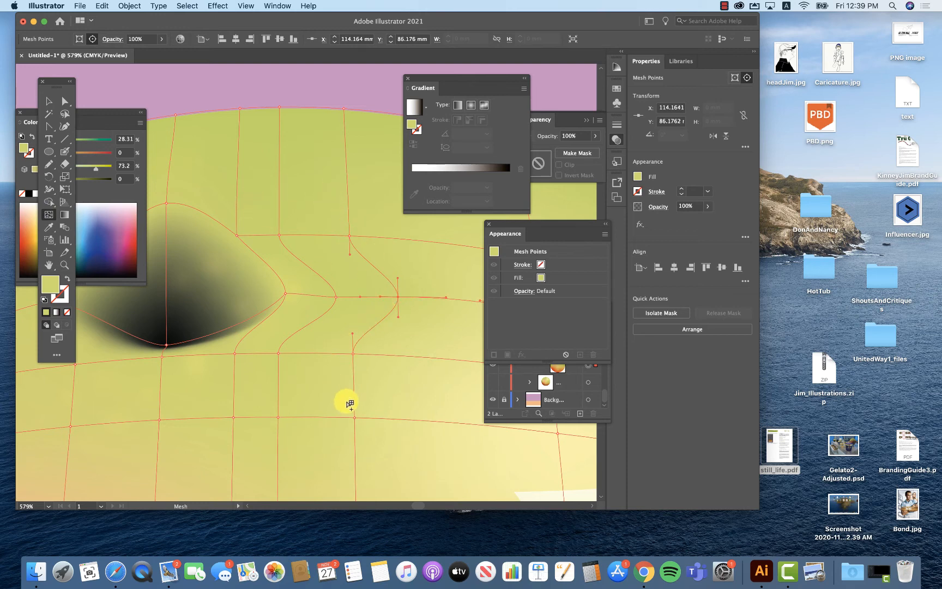
- Recolour the new mesh point peach, C 0, M 25.49, Y 52.94, K 0, and the point above it with sampled green, C 32.96, M 0.61, Y 77.19
left_click(32, 217)
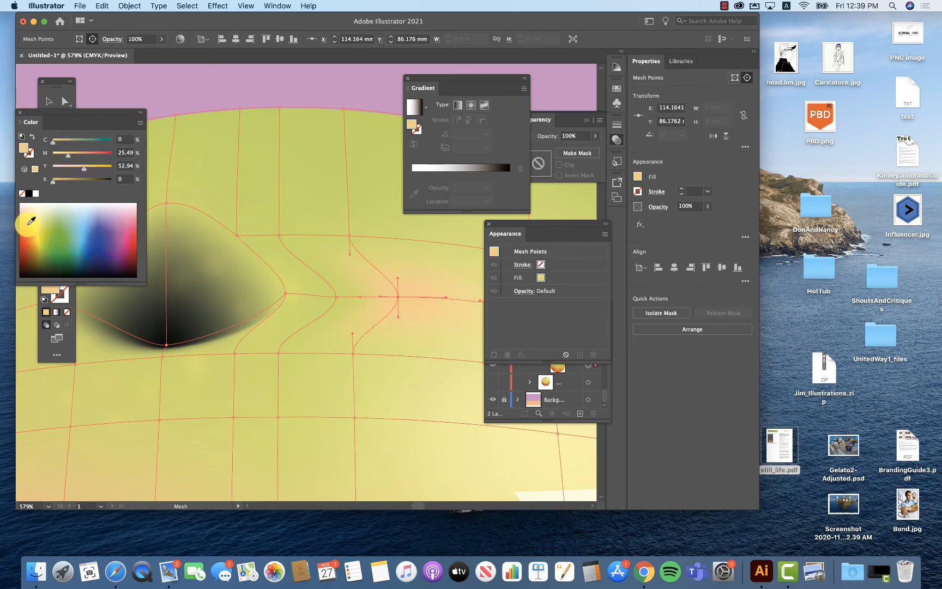
left_click(349, 236)
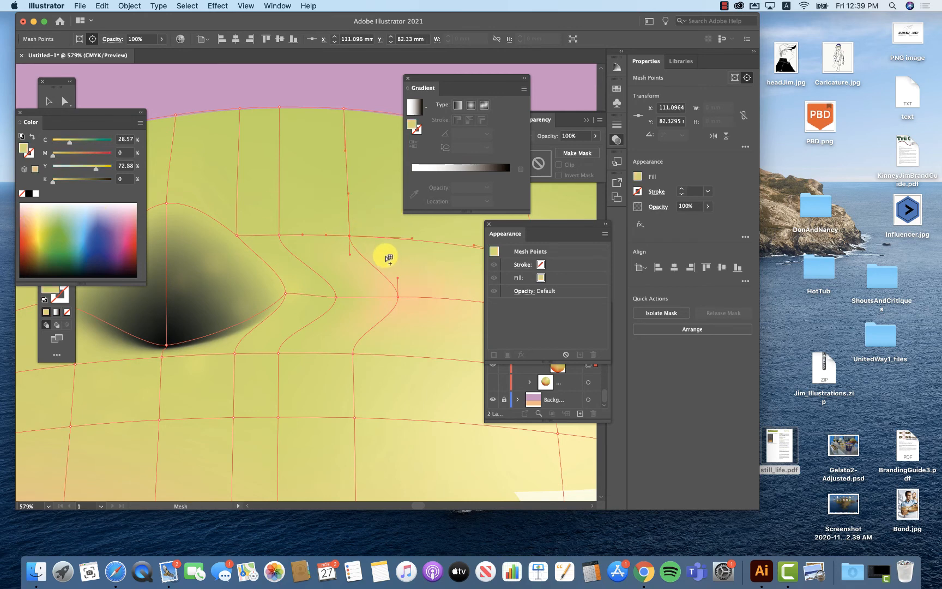
key("i")
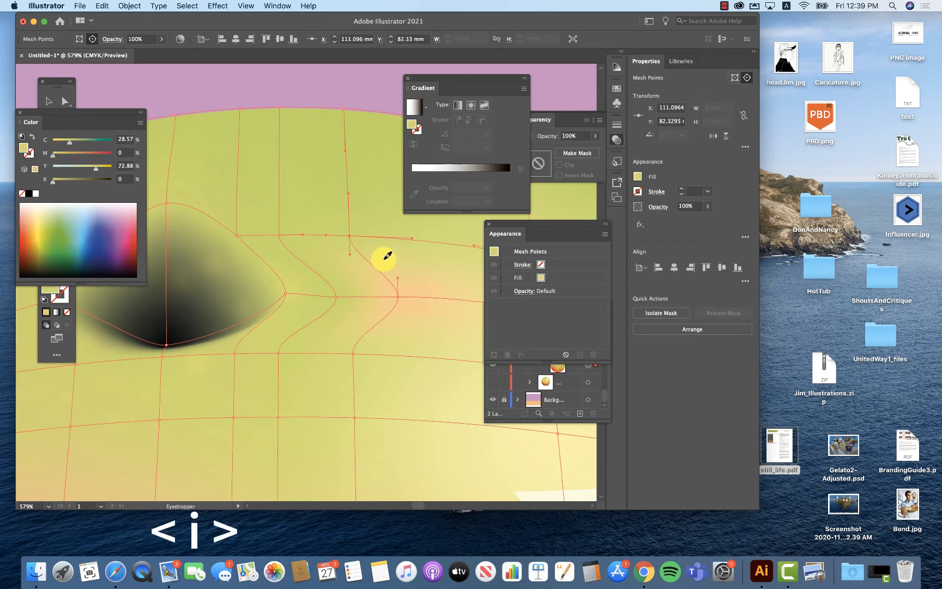
key("u")
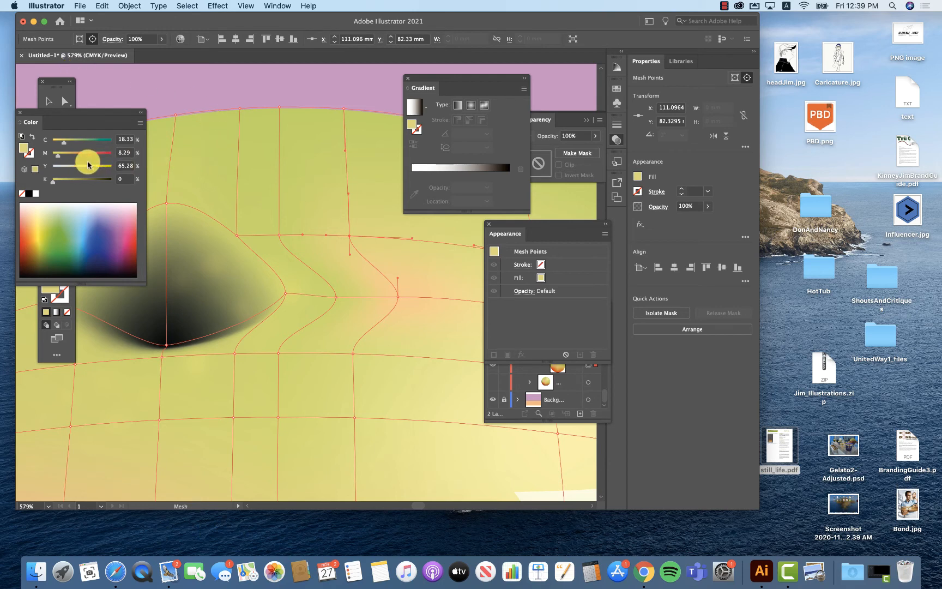
scroll(211, 146, "down", 1)
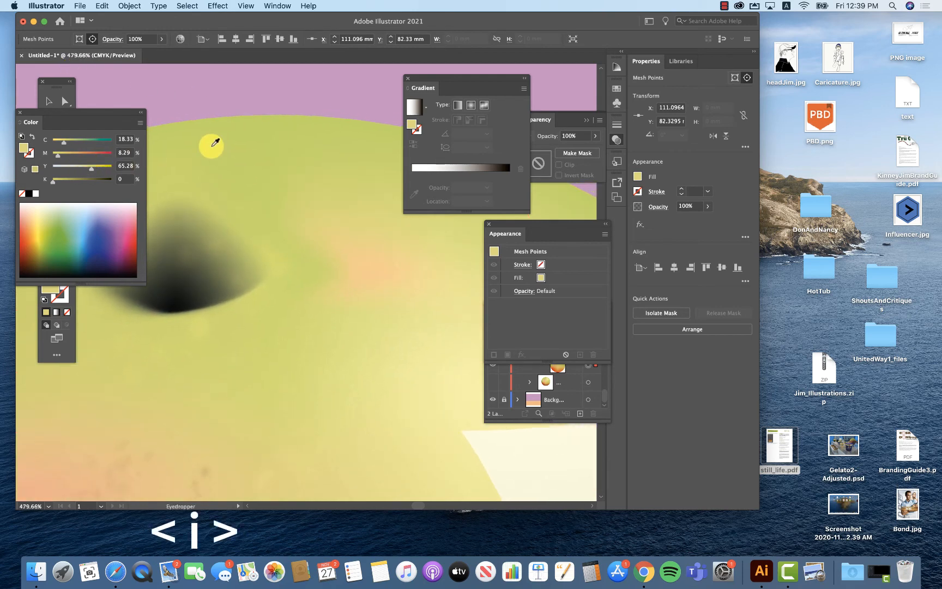
left_click(212, 150)
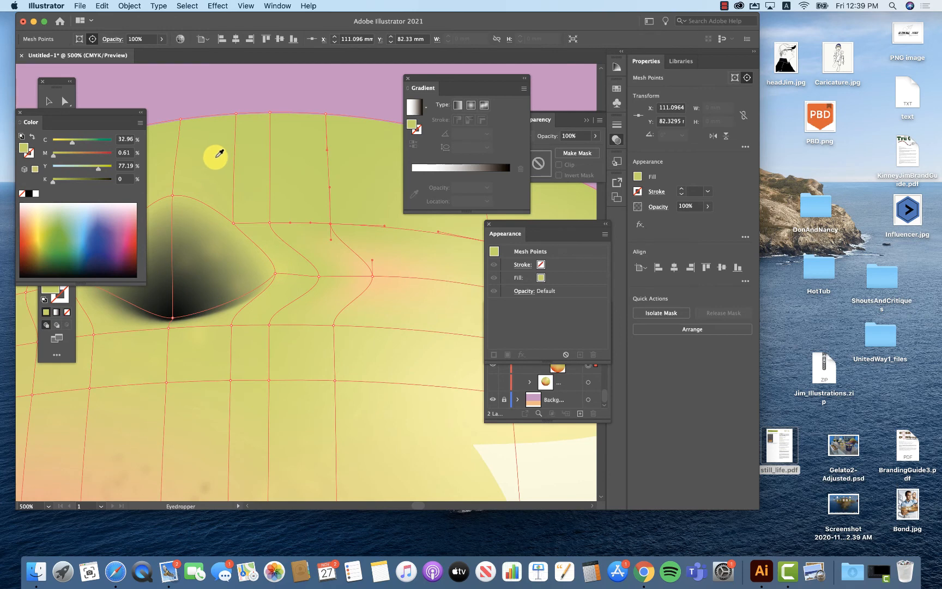
- Add a mesh point on the vertical mesh line just above the hollow, at about X 99.77, Y 77.67 mm
key("u")
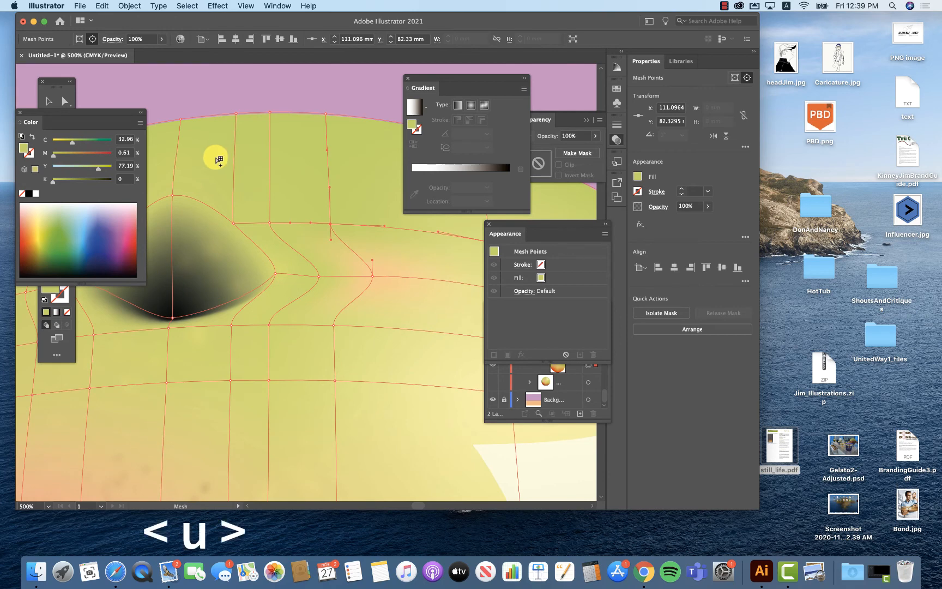
left_click(179, 162)
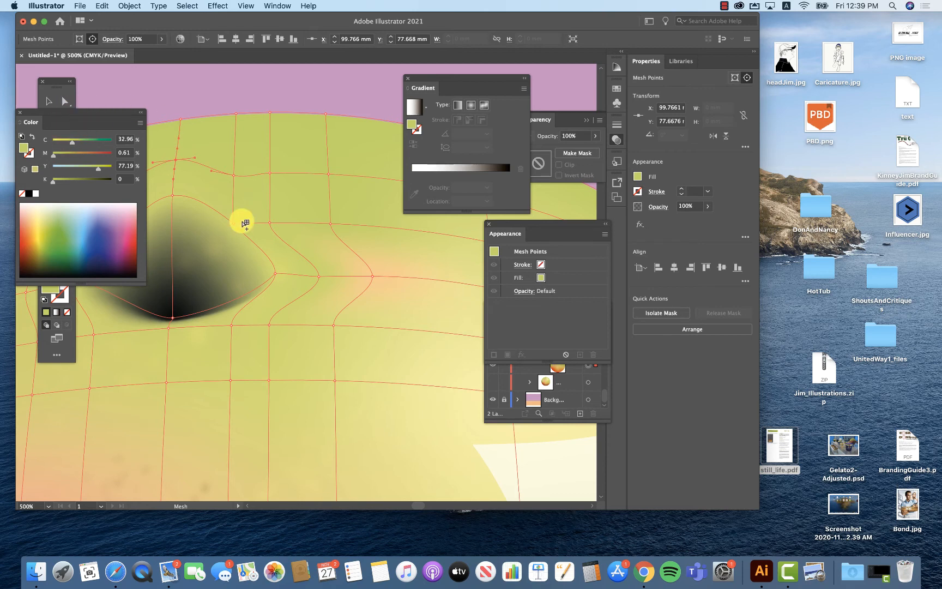
- Recolour the three mesh points along the apple's top edge right of the hollow with peach tones sampled from the new peach area
key("super")
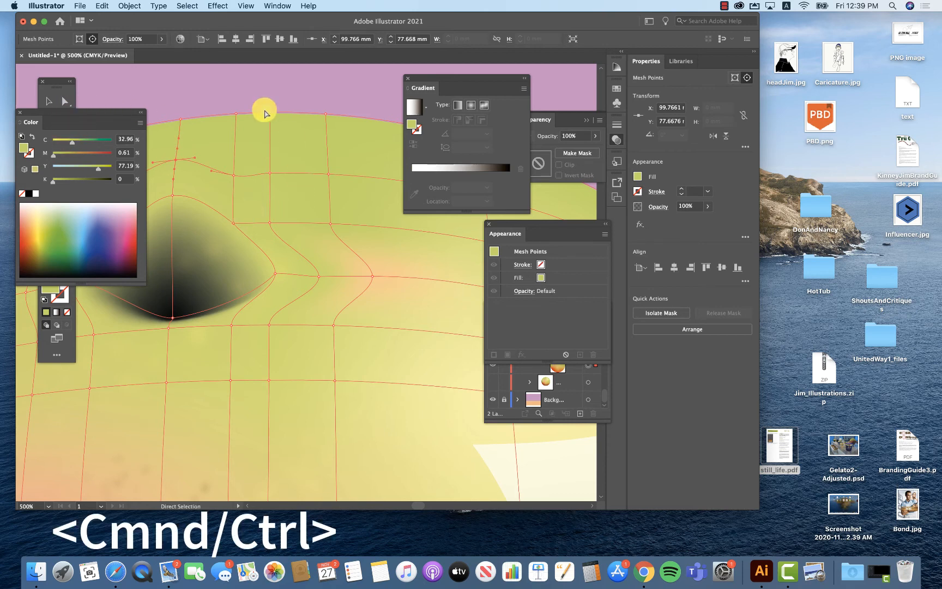
left_click(236, 115, "super")
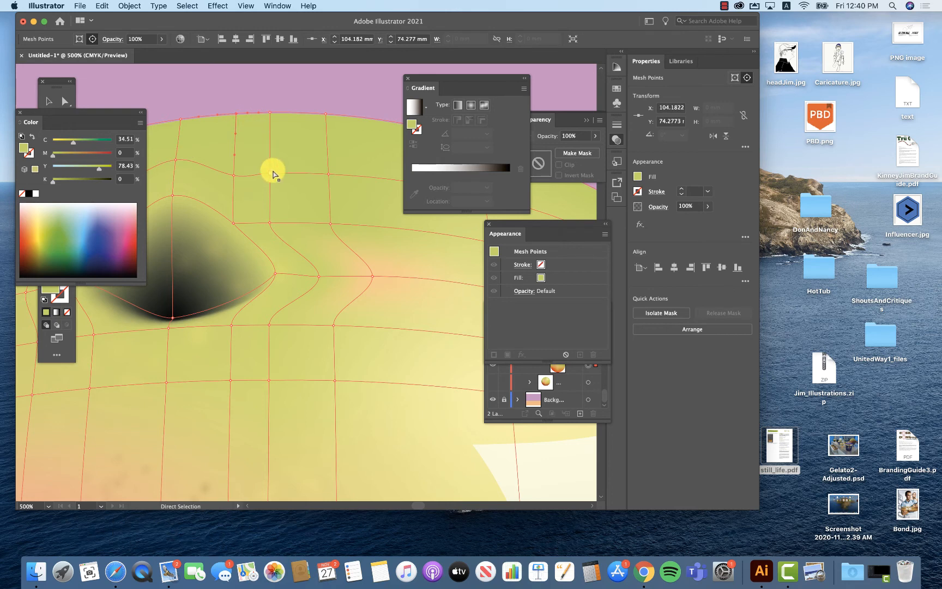
key("i")
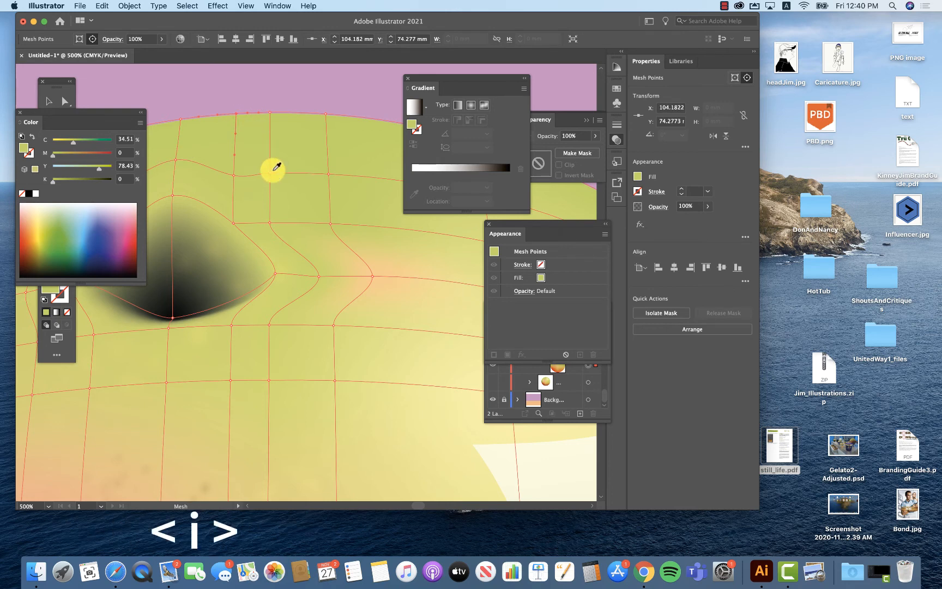
left_click(364, 267)
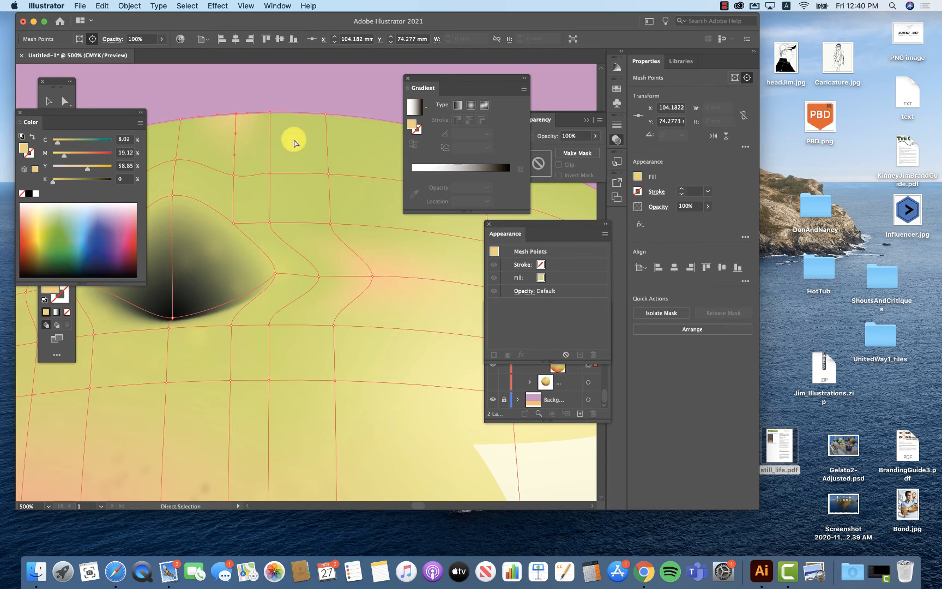
left_click(271, 115, "super")
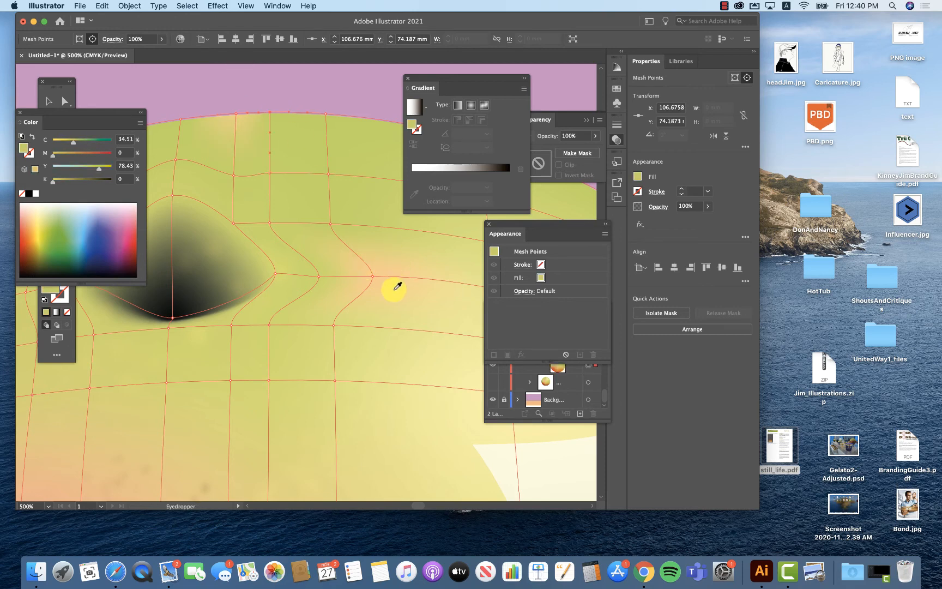
left_click(380, 273)
key("x")
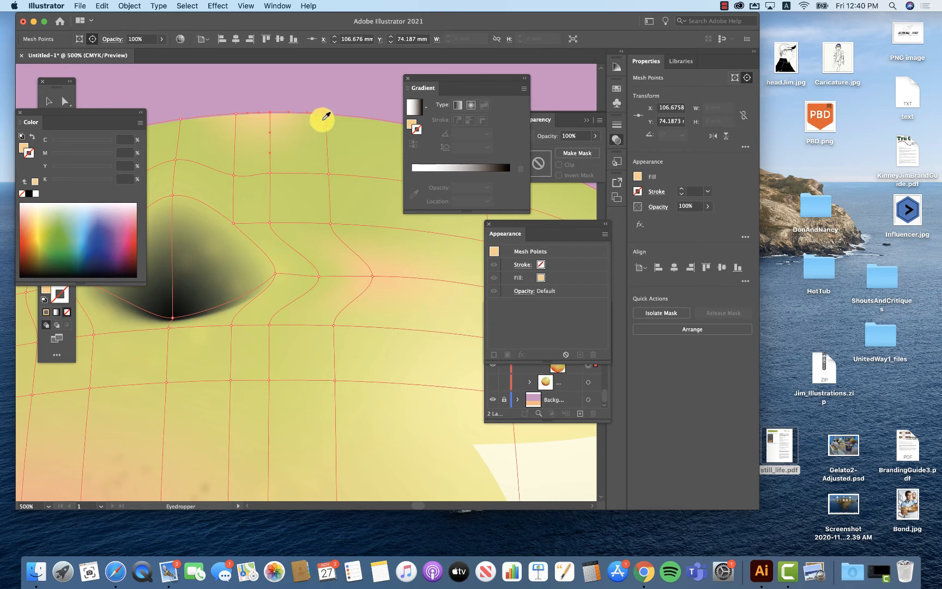
key("super")
left_click(326, 114, "super")
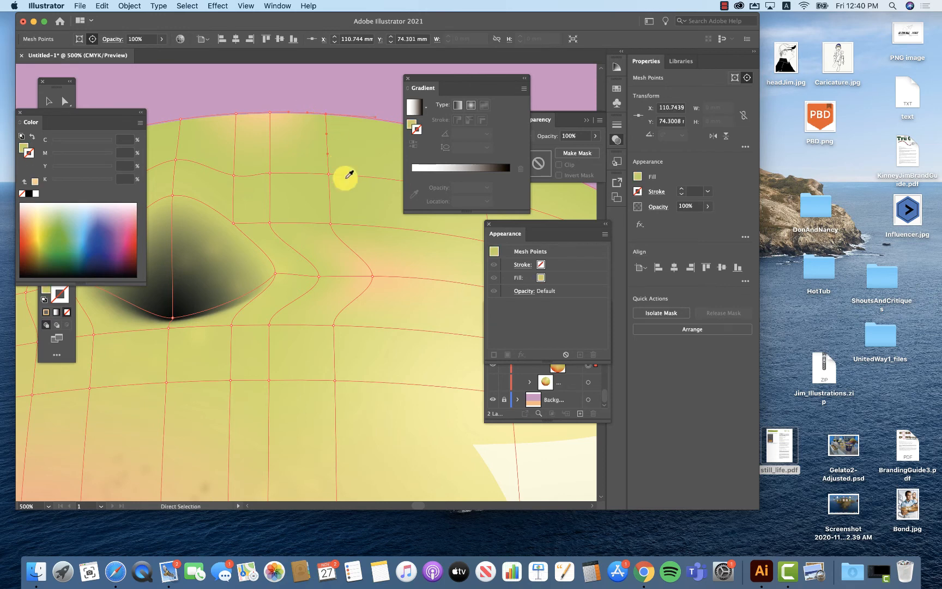
- Recolour the mesh points between the apple's top edge and the peach area right of the hollow with the same sampled peach
key("super")
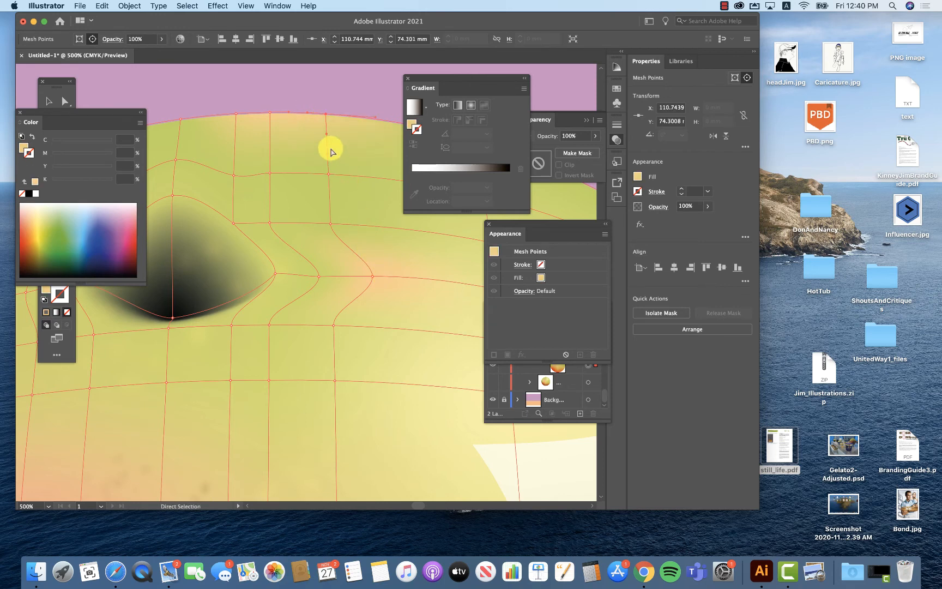
left_click(329, 172, "super")
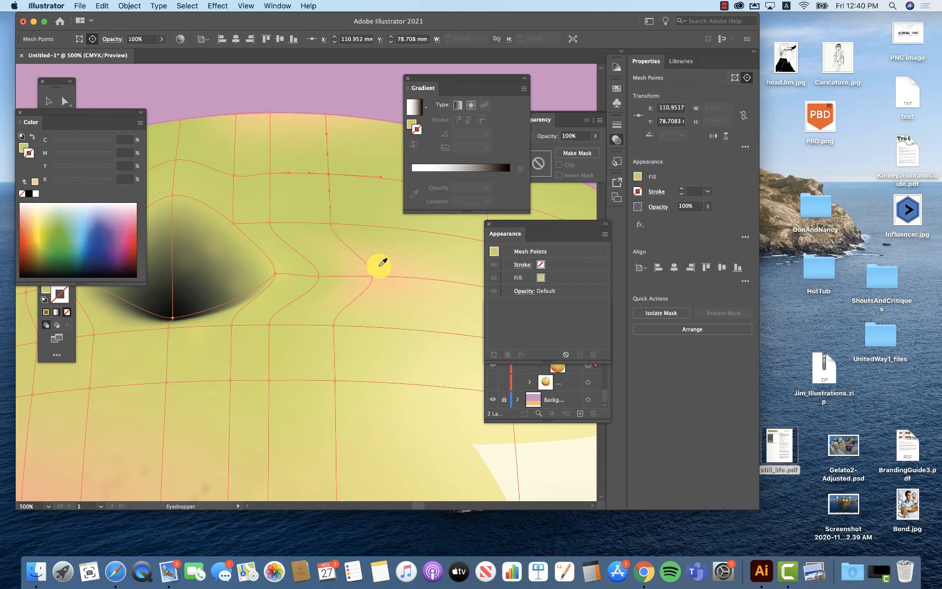
left_click(329, 223, "super")
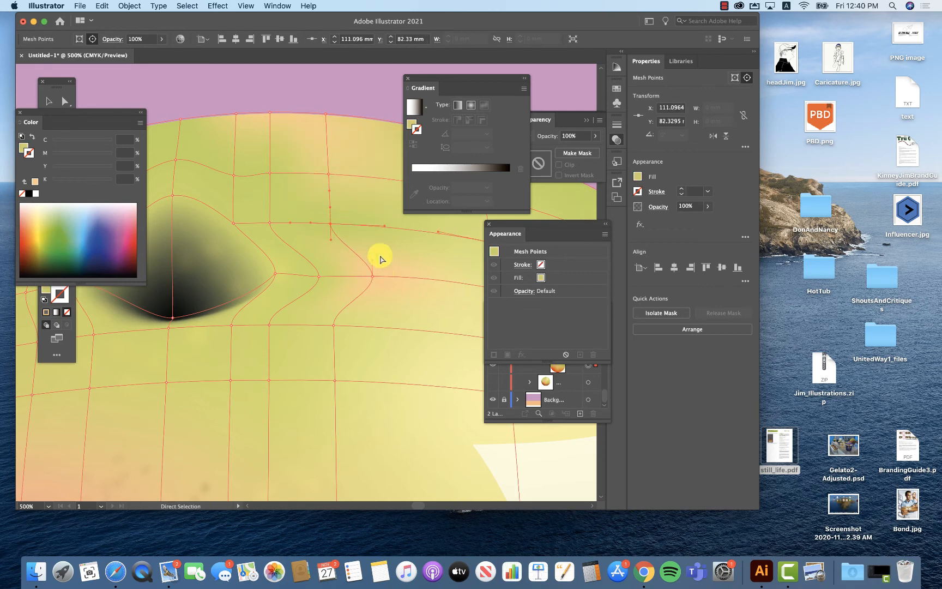
key("super")
left_click(271, 173)
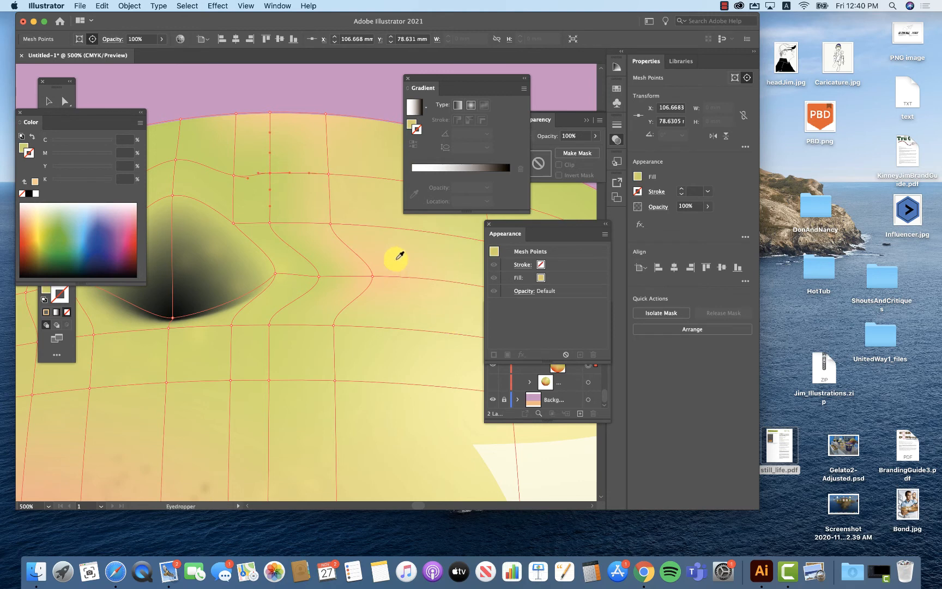
left_click(236, 115)
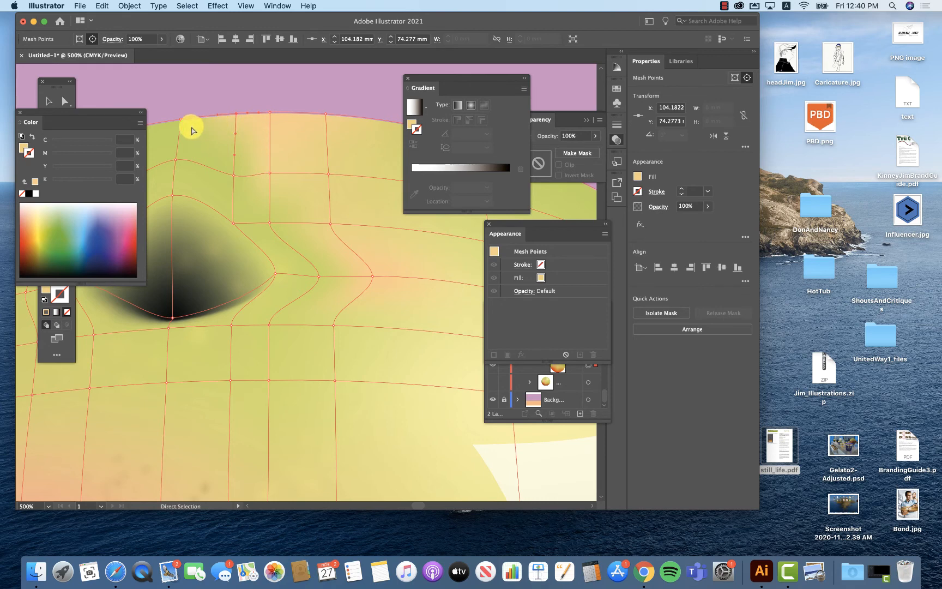
- Fit the whole artboard in view and deselect the apple's mesh
key("super+0")
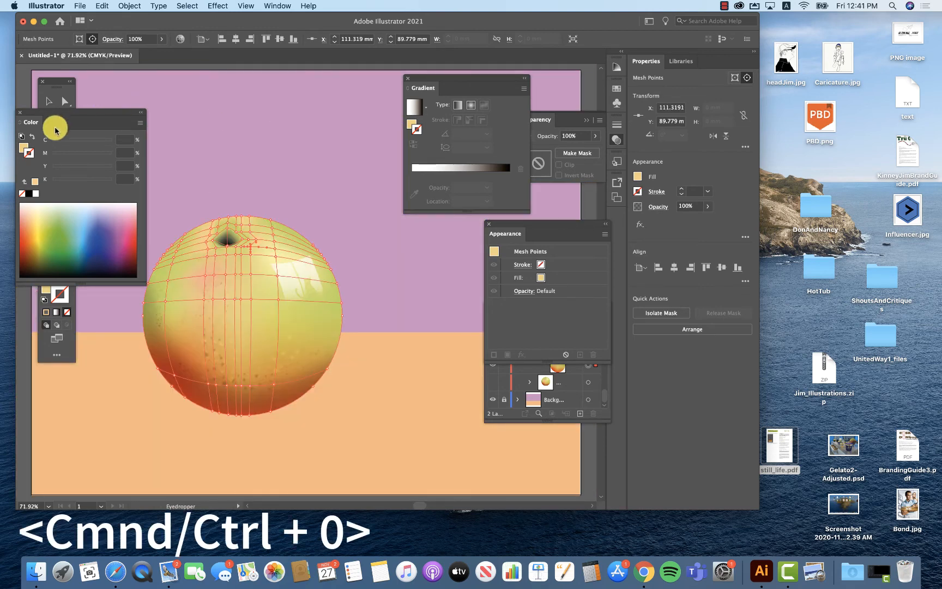
left_click(48, 102)
left_click(246, 146)
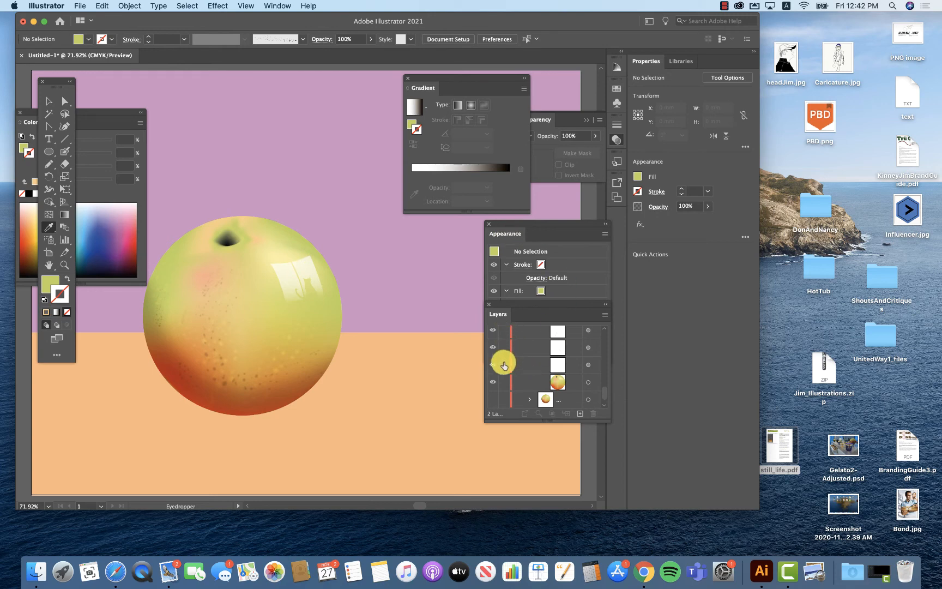
- Lock the crescent and speckle sublayers inside the apple's clip group, leaving the clipping shape and the apple mesh unlocked
scroll(501, 361, "up", 5)
scroll(534, 336, "up", 2)
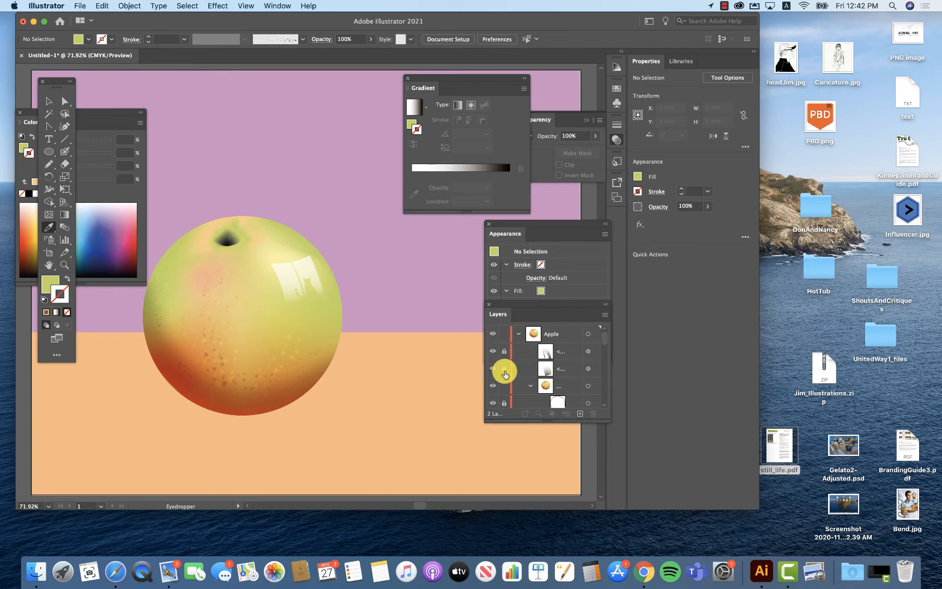
scroll(505, 373, "down", 3)
scroll(505, 373, "up", 2)
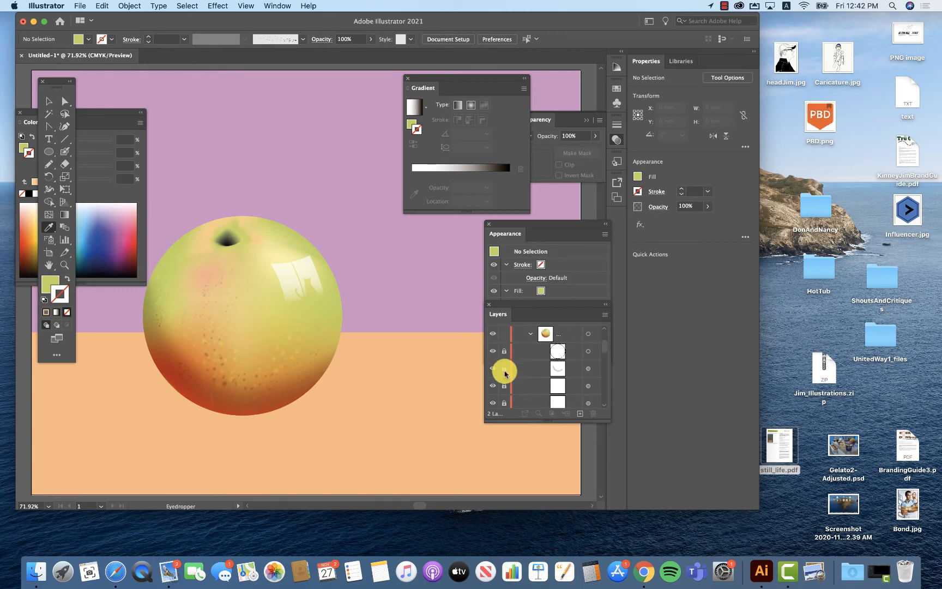
mouse_move(505, 353)
left_mouse_down()
mouse_move(505, 391)
mouse_move(506, 351)
mouse_move(509, 366)
left_mouse_up()
left_click(505, 369)
left_click(505, 352)
scroll(531, 347, "down", 3)
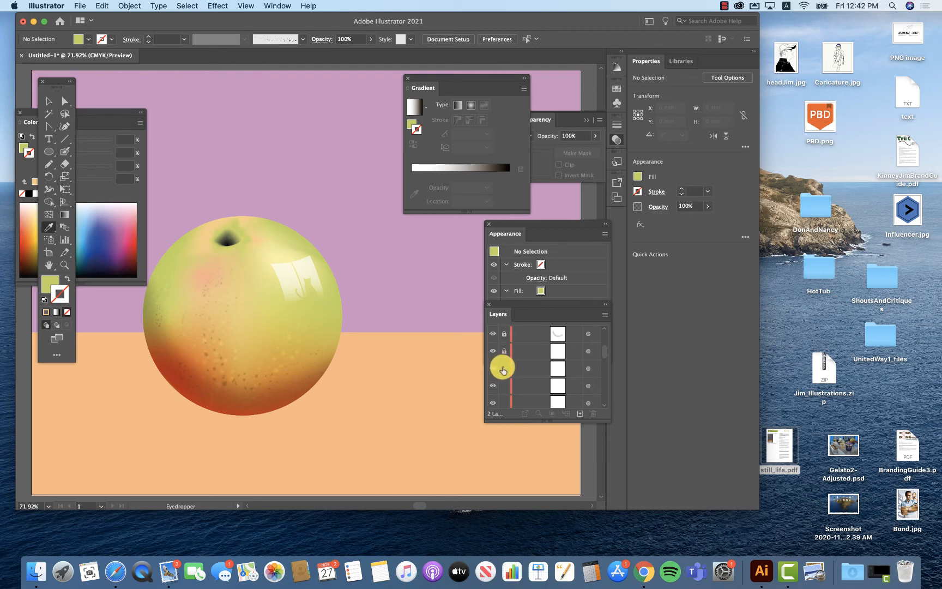
left_click_drag(503, 370, 507, 406)
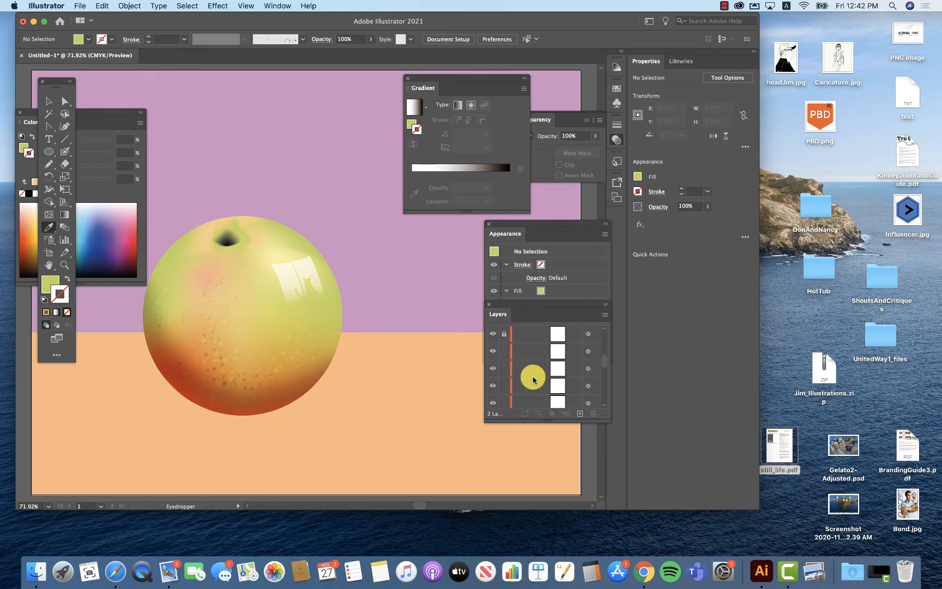
left_click_drag(506, 355, 506, 405)
scroll(525, 358, "up", 1)
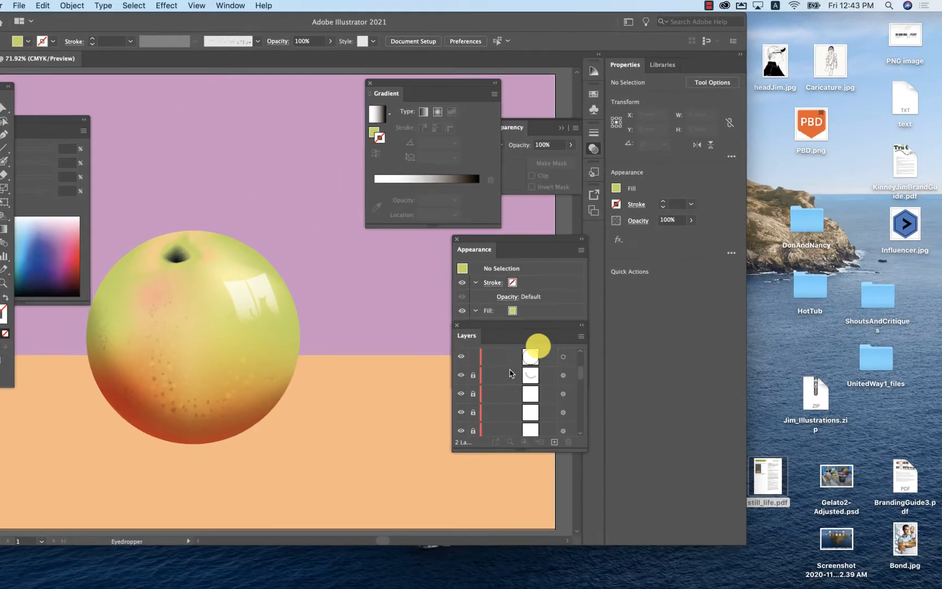
- Lock the hidden apple group directly above the background layer
scroll(537, 348, "down", 10)
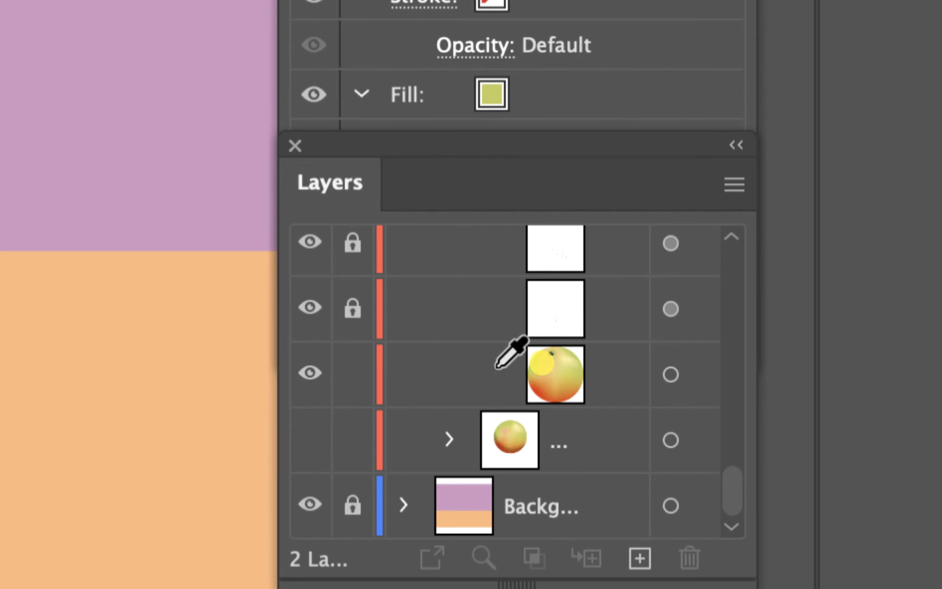
left_click(349, 443)
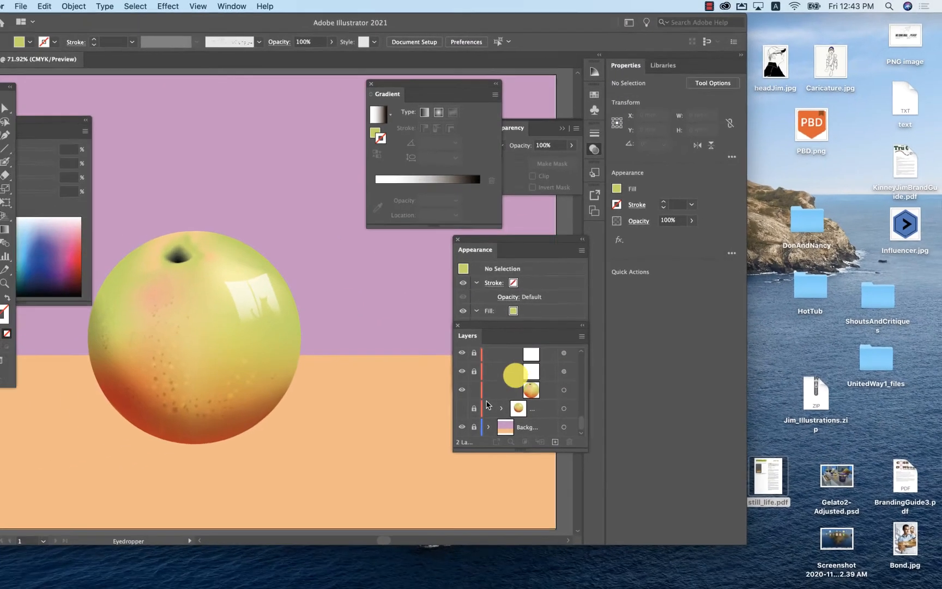
- Select the apple's clip group and resize the Warp tool's brush to an upright ellipse about 34.74 mm wide and 47.57 mm high
left_click(216, 349)
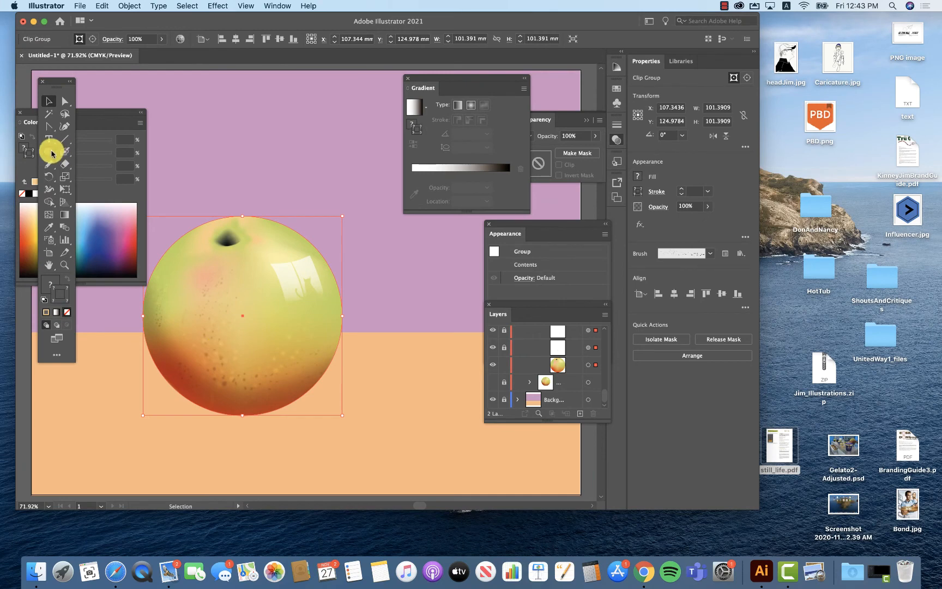
left_click(49, 195)
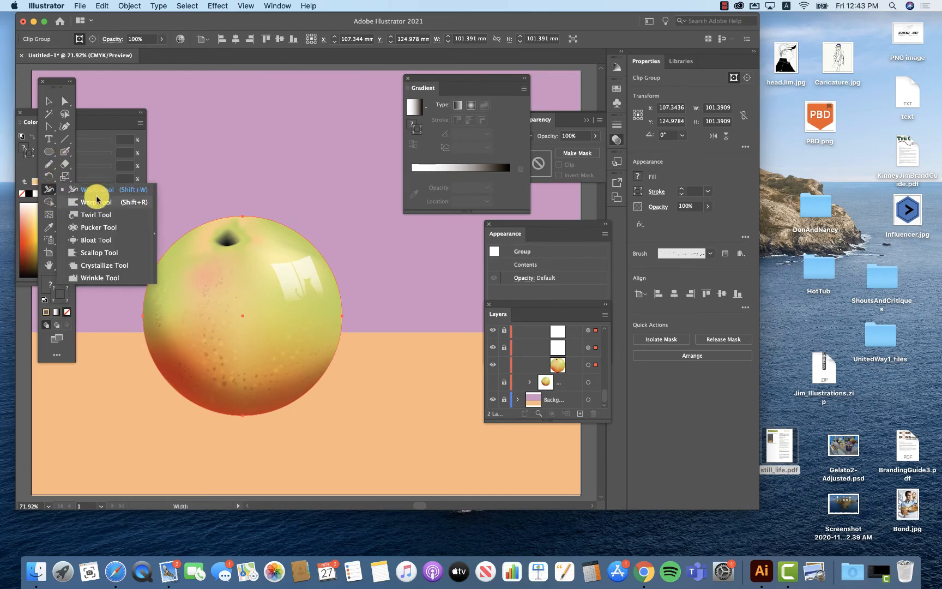
left_click(98, 202)
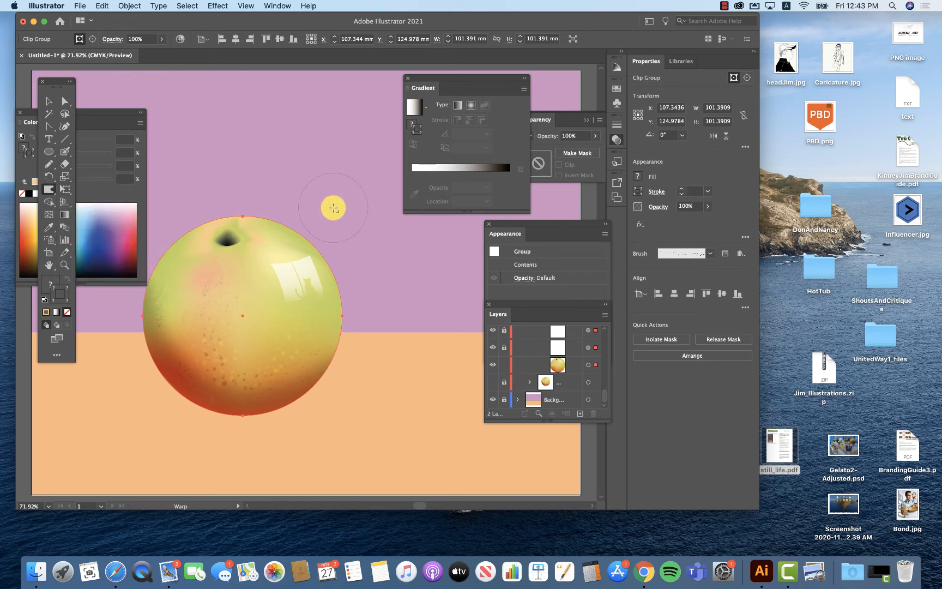
mouse_move(334, 207)
left_mouse_down()
mouse_move(320, 203)
mouse_move(351, 202)
mouse_move(332, 187)
mouse_move(360, 183)
mouse_move(326, 196)
left_mouse_up()
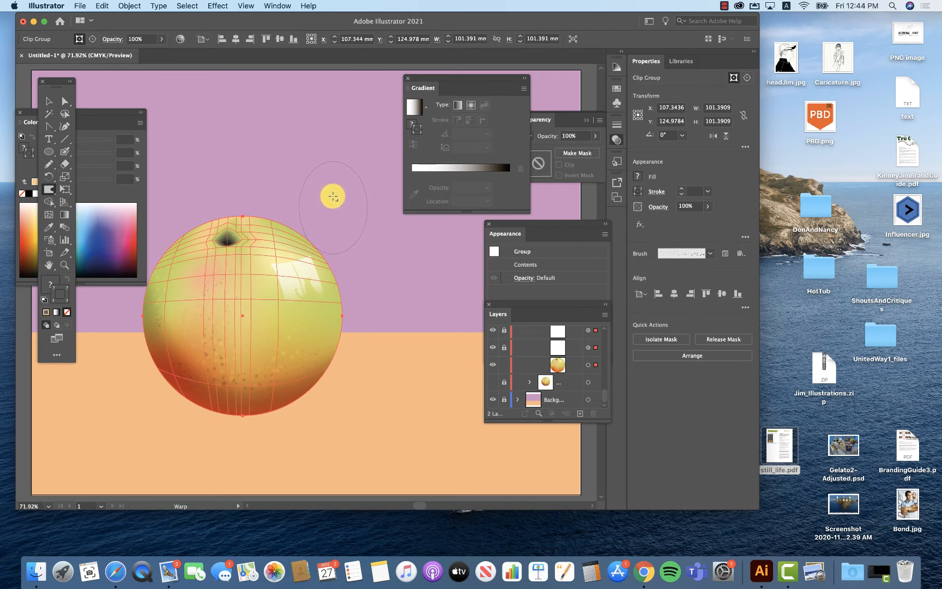
left_click_drag(334, 197, 333, 195)
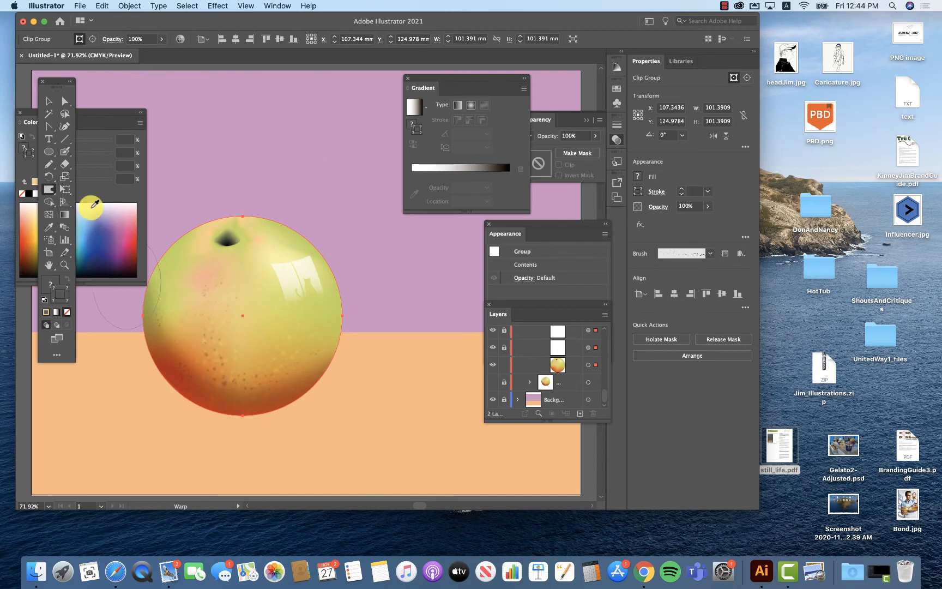
- Rotate the Warp tool's elliptical brush to an angle of 100°, keeping its intensity at 50%
double_click(50, 190)
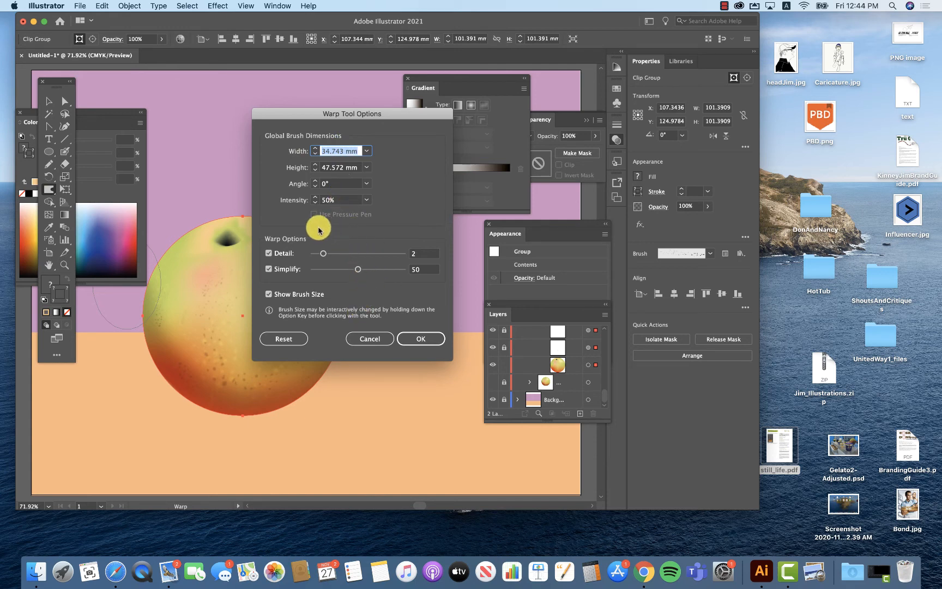
left_click(418, 338)
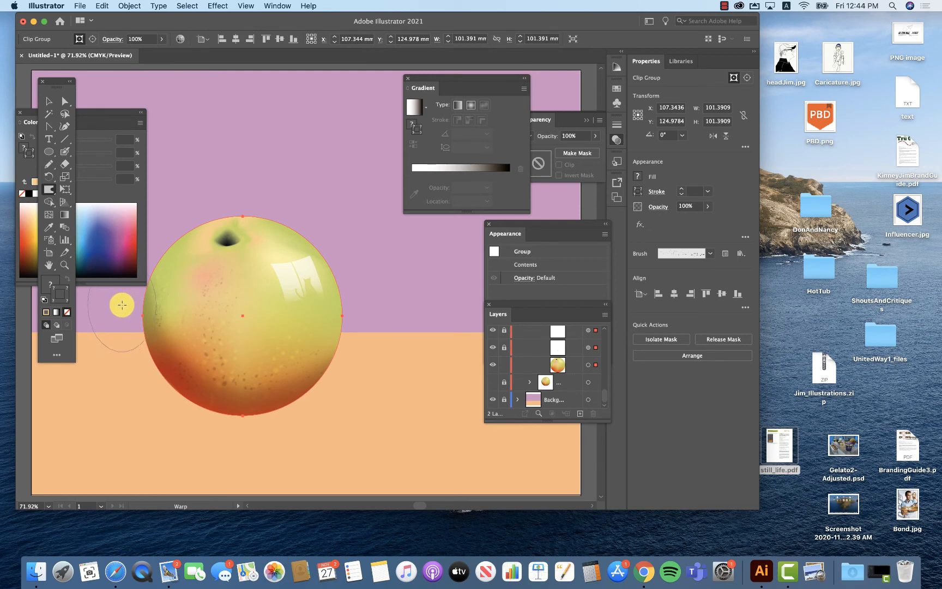
double_click(49, 191)
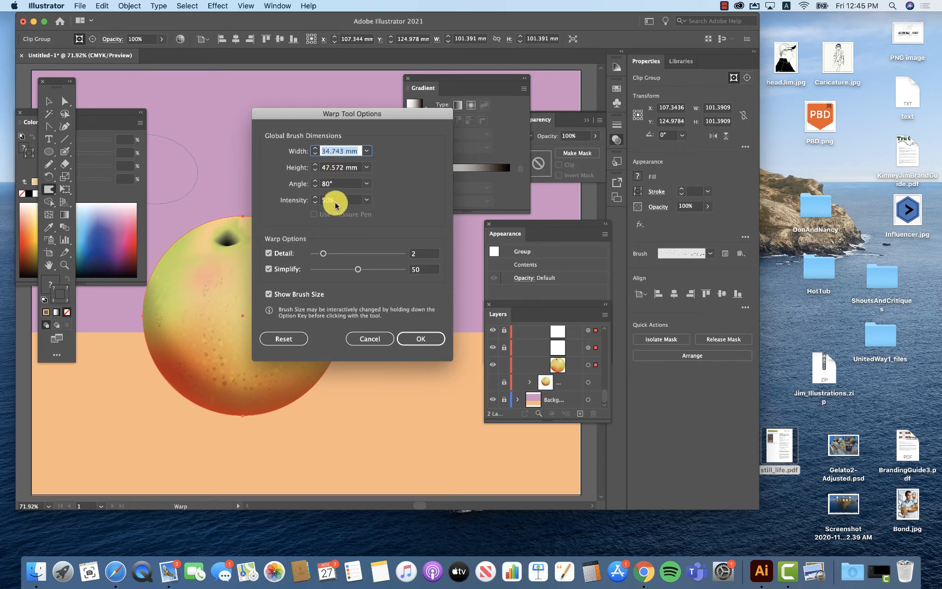
left_click(329, 185)
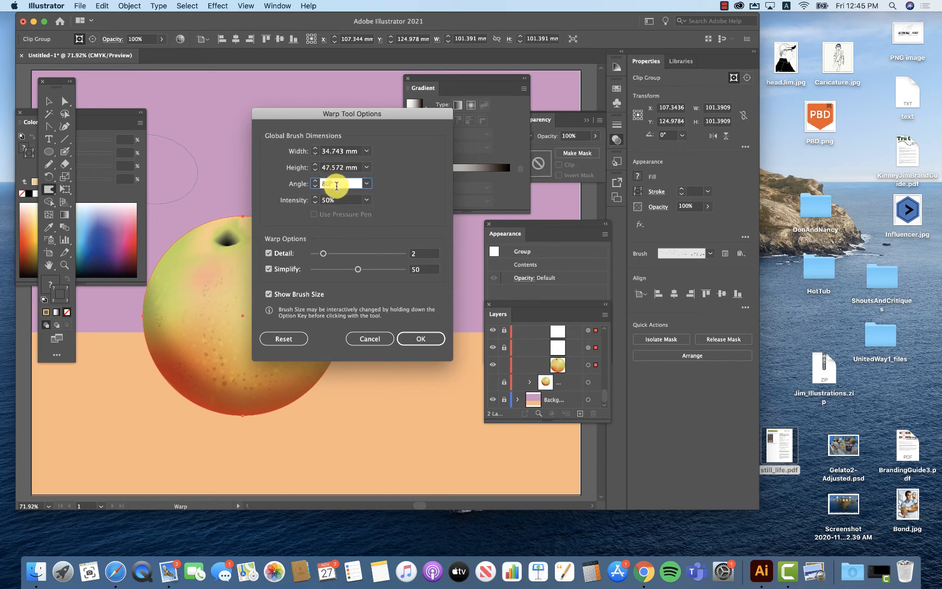
type("90")
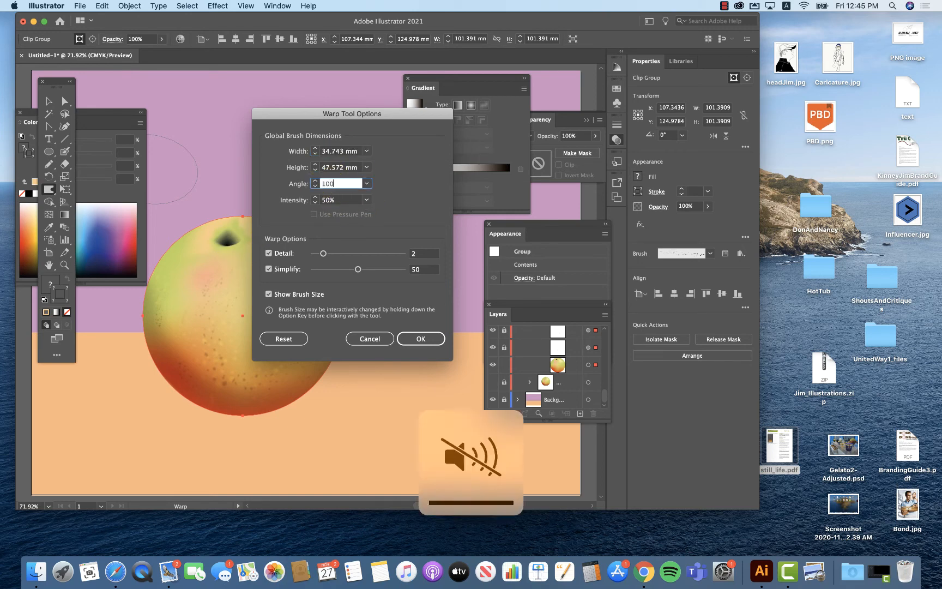
key("Return")
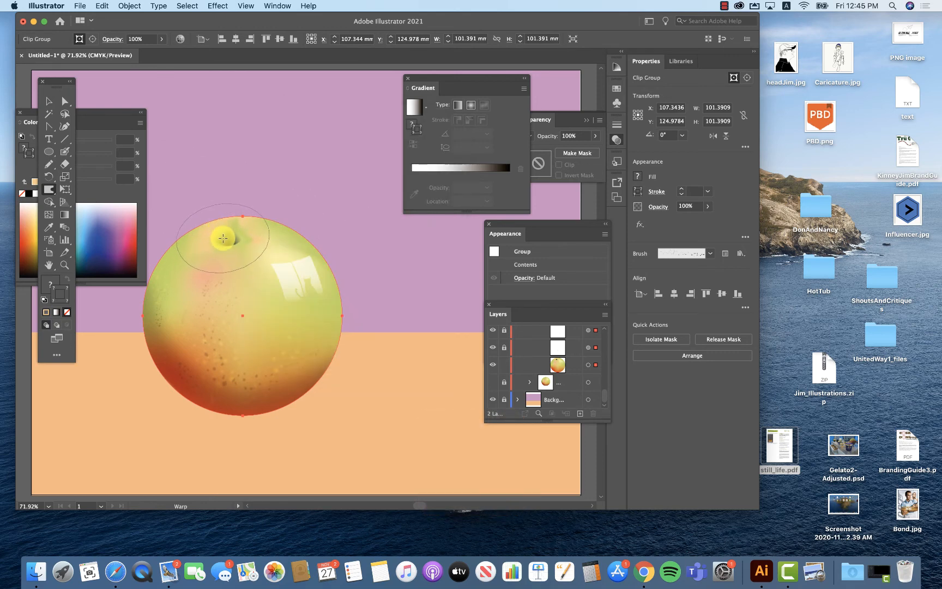
- Warp the apple's top edge down into a dip at the stem hollow, then push its lower left side inward with a larger round brush
mouse_move(224, 239)
left_mouse_down()
mouse_move(212, 198)
mouse_move(222, 234)
left_mouse_up()
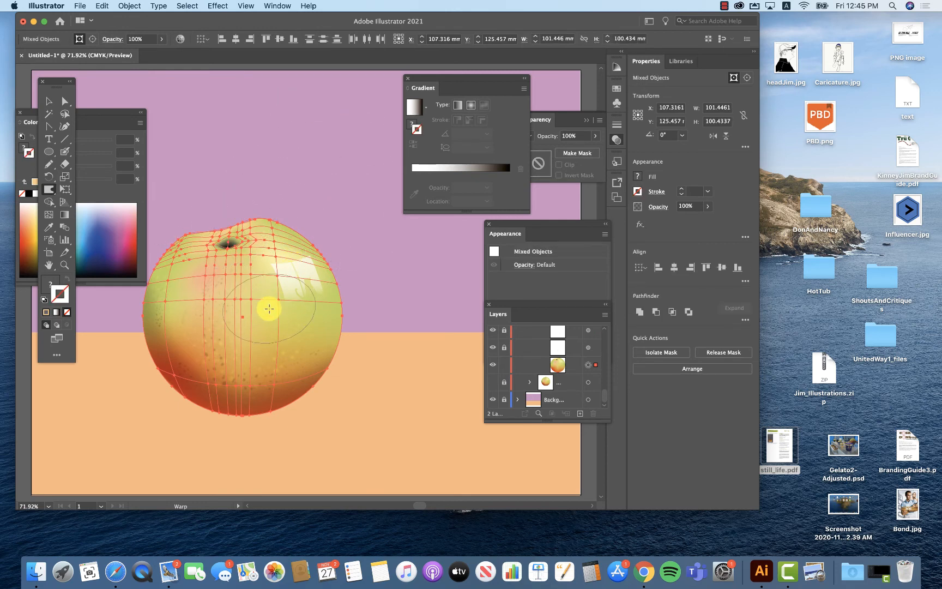
mouse_move(201, 189)
left_mouse_down("alt")
mouse_move(221, 157)
mouse_move(189, 164)
mouse_move(209, 152)
mouse_move(212, 170)
mouse_move(230, 177)
left_mouse_up("alt")
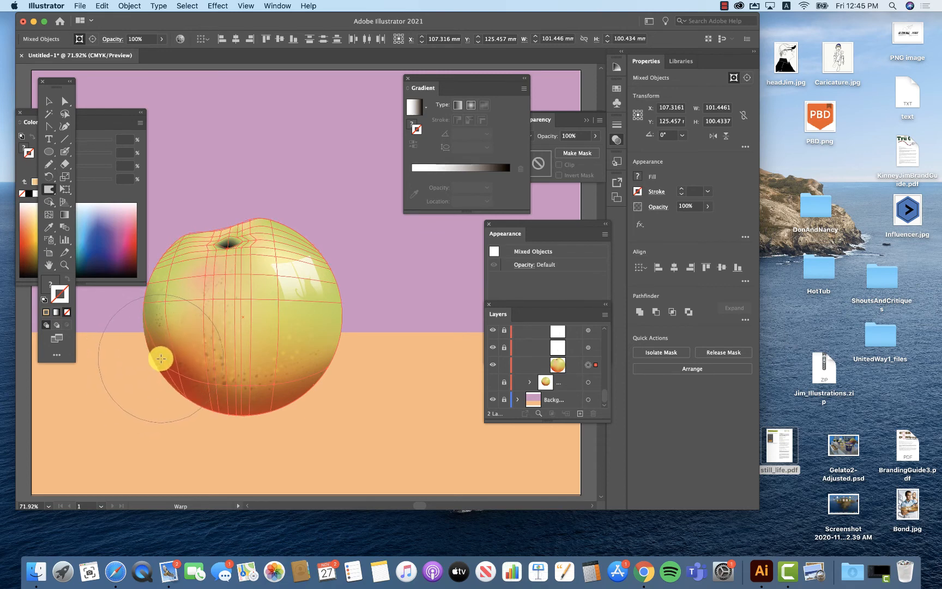
left_click_drag(161, 358, 180, 358)
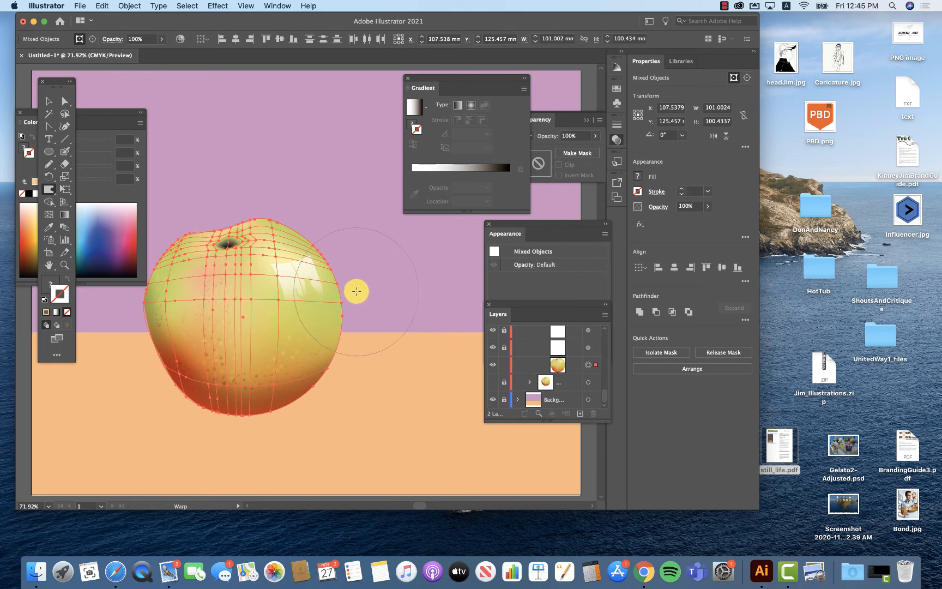
- Enlarge the Warp brush further, push the apple's right side inward and deselect the apple
key("v")
mouse_move(357, 291)
left_mouse_down()
mouse_move(378, 283)
mouse_move(369, 265)
mouse_move(381, 326)
mouse_move(366, 309)
mouse_move(385, 263)
mouse_move(377, 261)
mouse_move(401, 255)
left_mouse_up()
key("super+z")
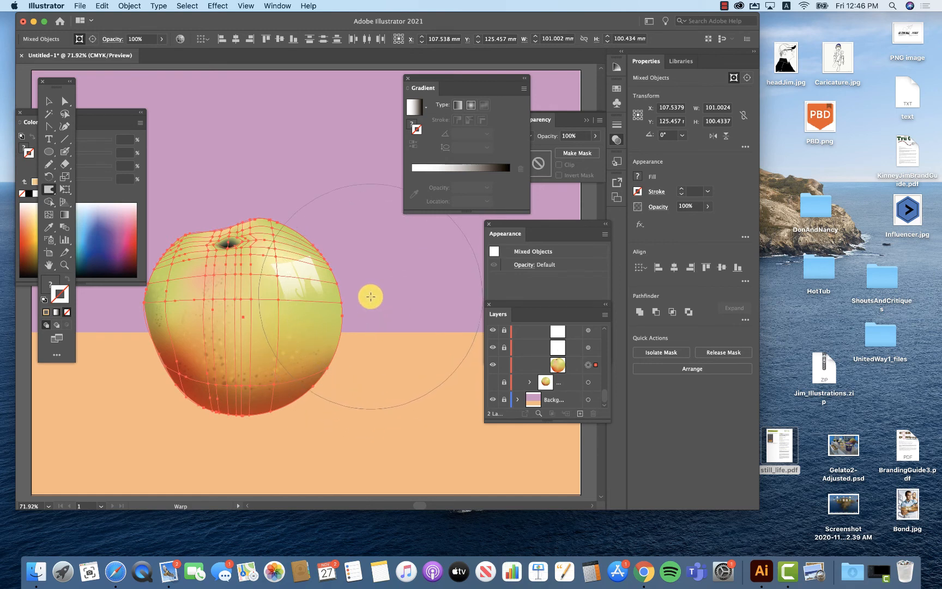
left_click_drag(371, 311, 343, 316)
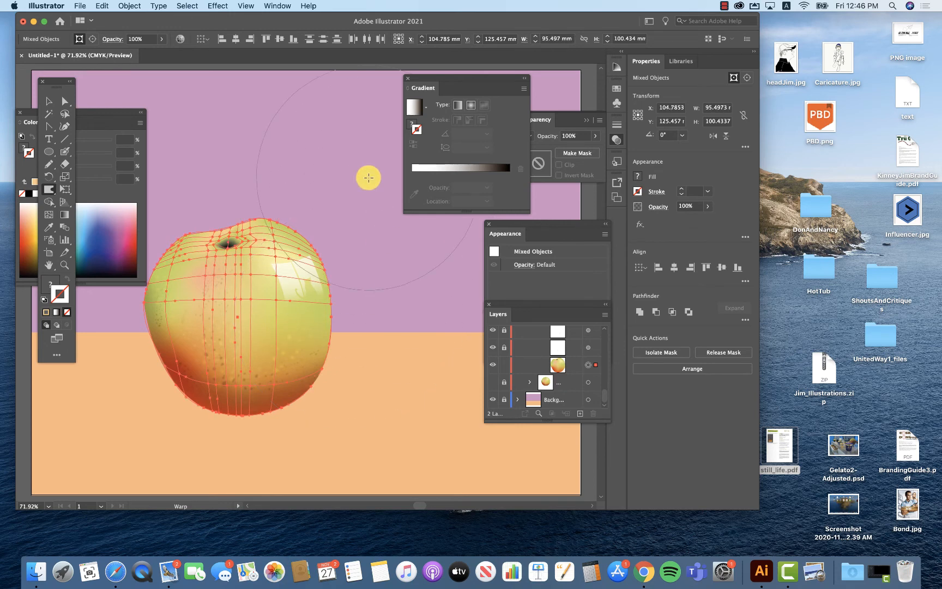
key("v")
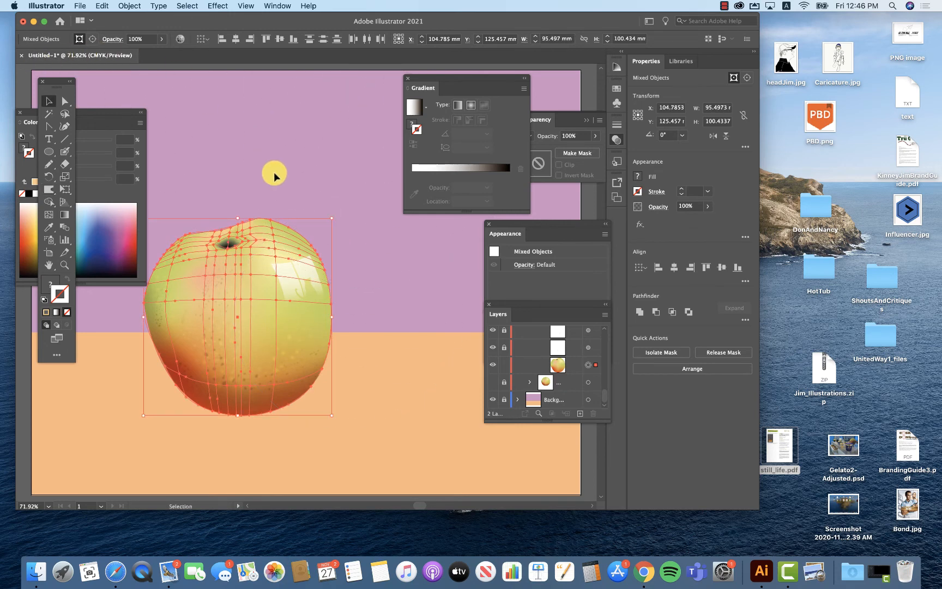
left_click(275, 175)
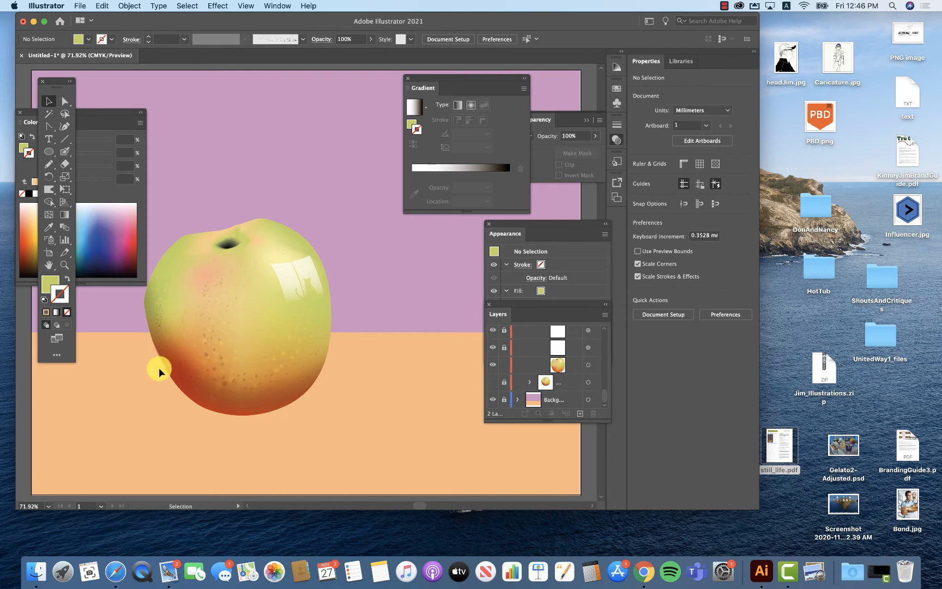
- Copy the warped clipping path from the apple's clip group and paste it as a separate shape
left_click(65, 101)
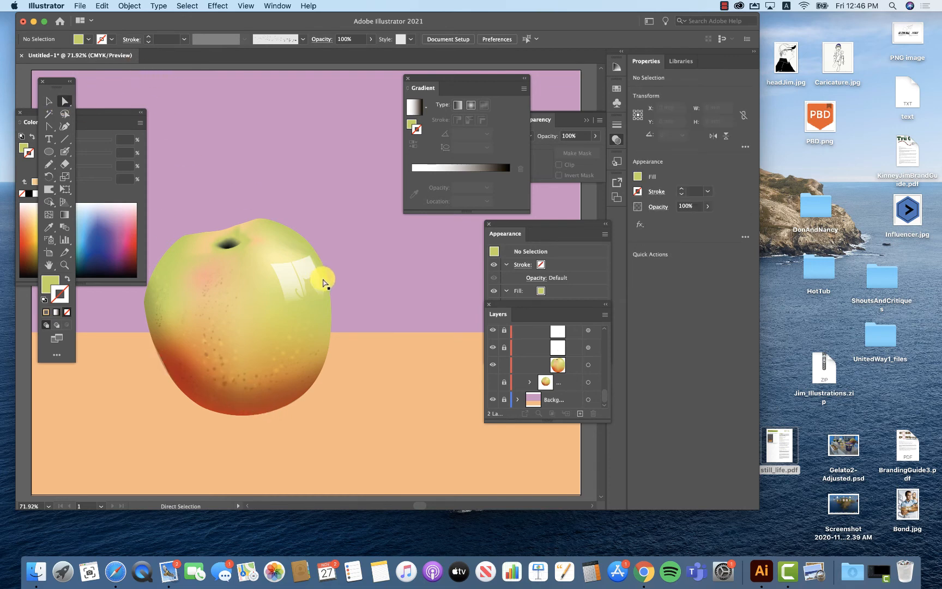
scroll(569, 366, "up", 4)
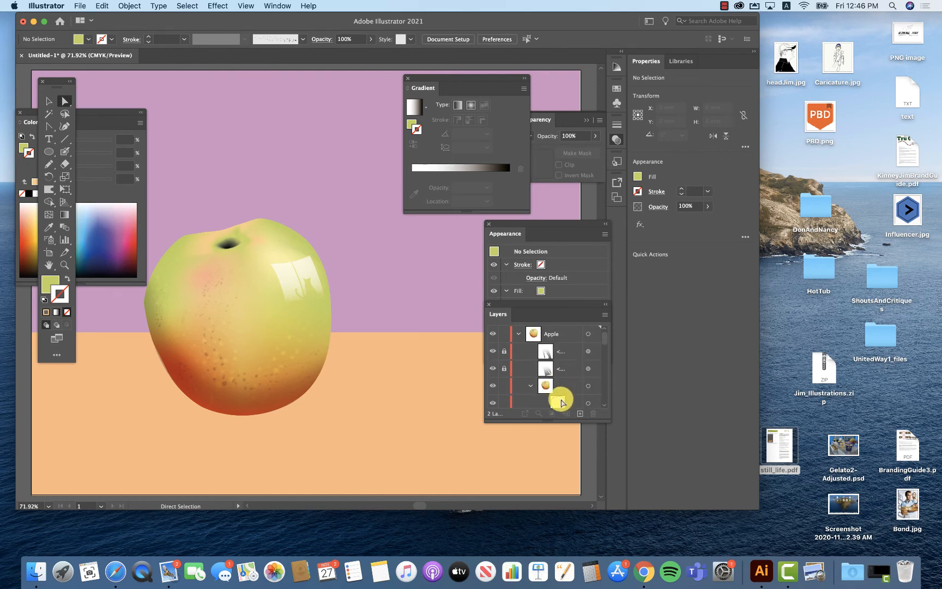
scroll(561, 400, "down", 2)
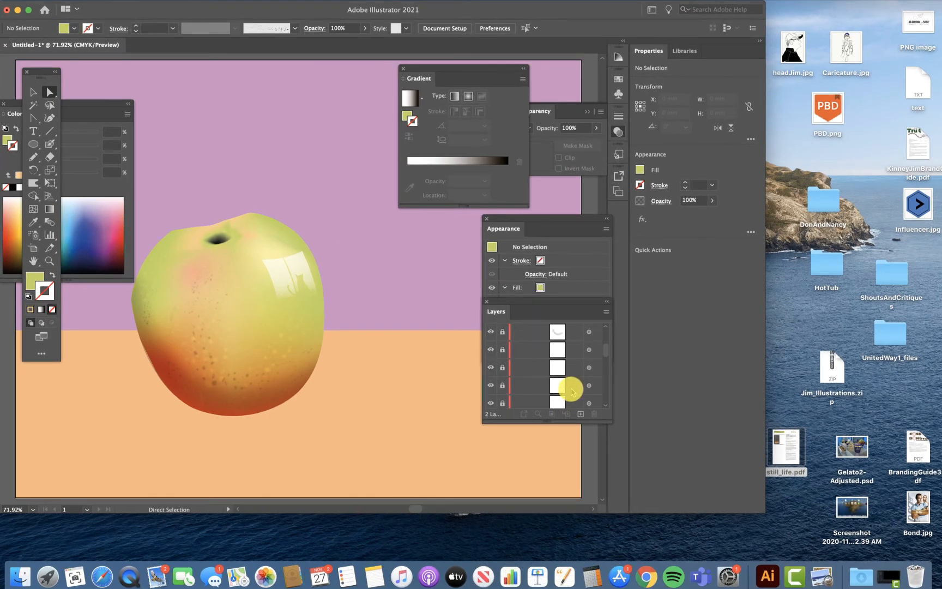
left_click(589, 368)
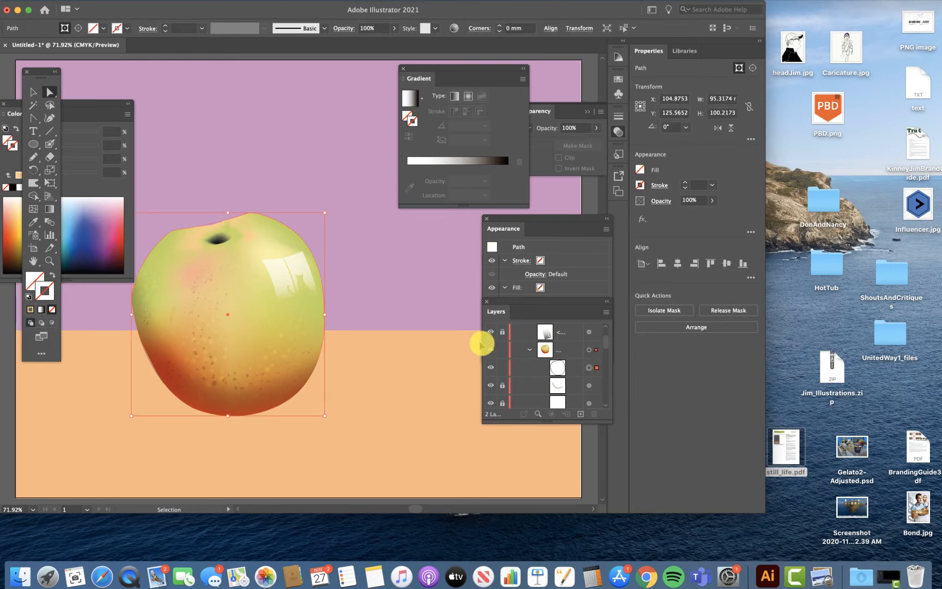
key("super+c")
key("super+v")
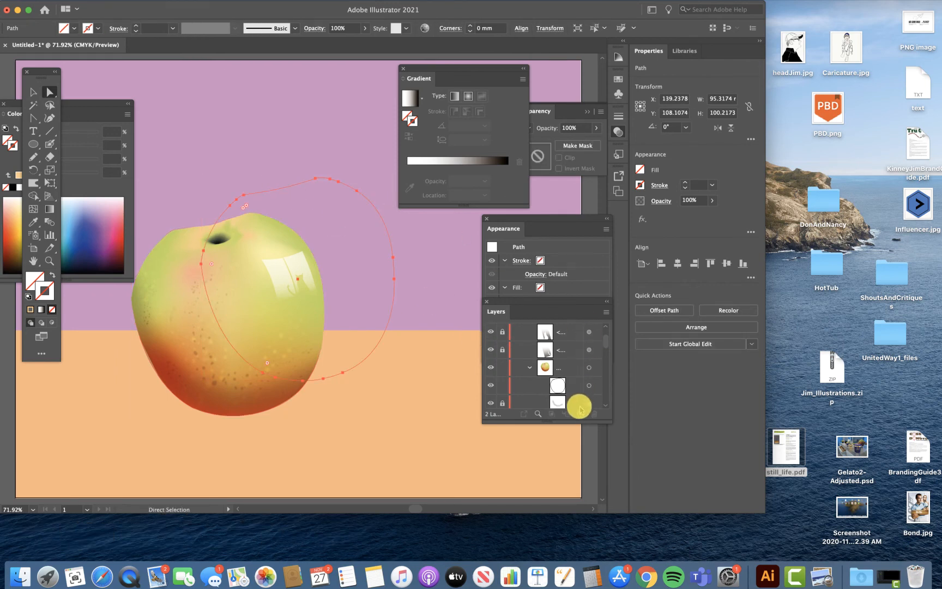
- Fill the pasted apple outline with near-black (C 81.18, M 66.27, Y 71.37, K 87.45)
scroll(584, 378, "up", 2)
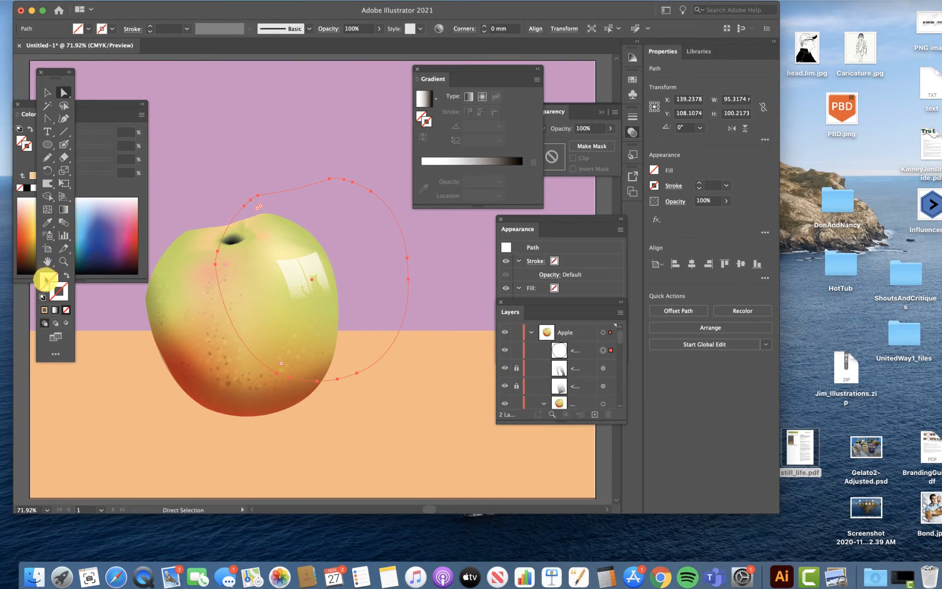
left_click(32, 280)
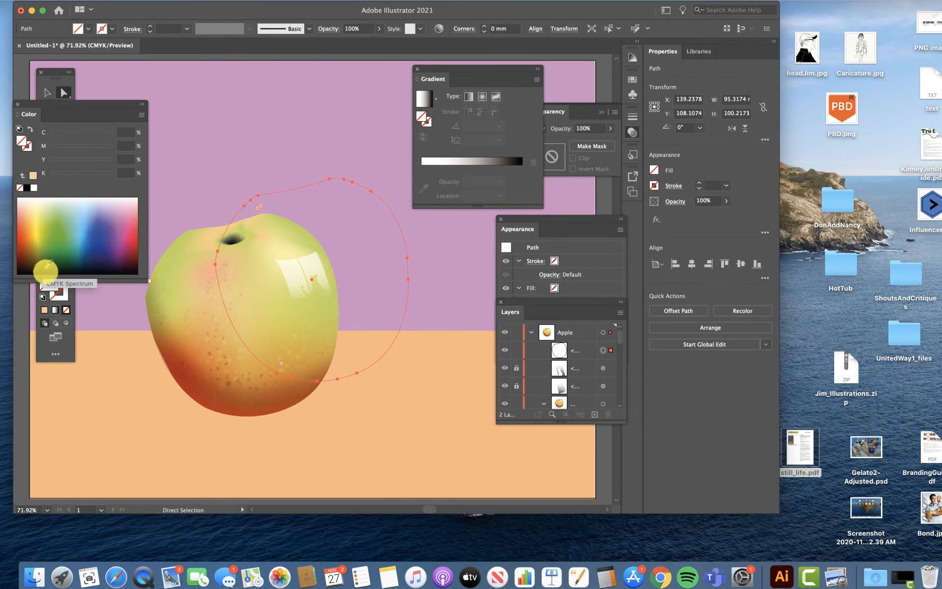
left_click(47, 271)
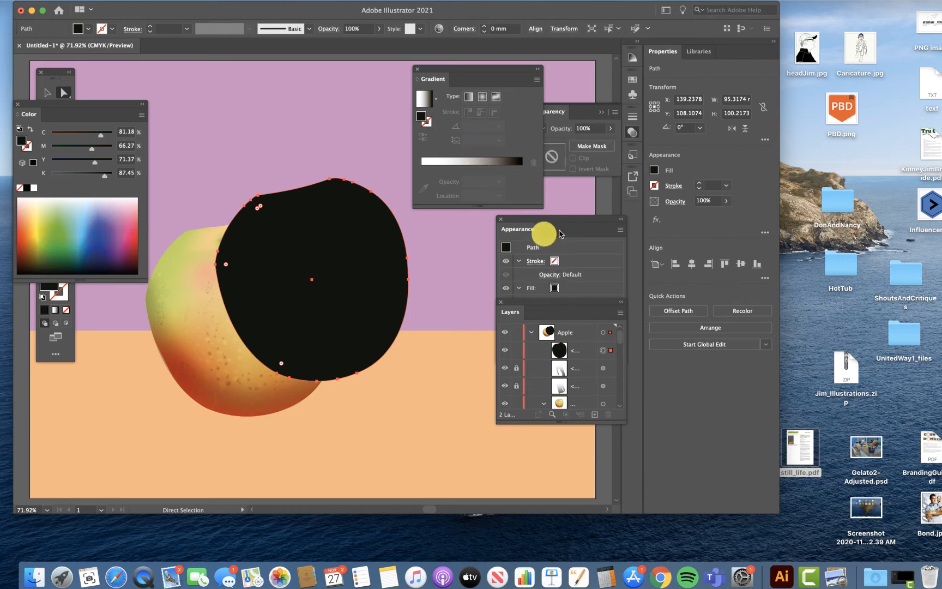
- Set the black shape's fill to Multiply at 35% opacity and move the shape over the apple
left_click_drag(562, 234, 403, 148)
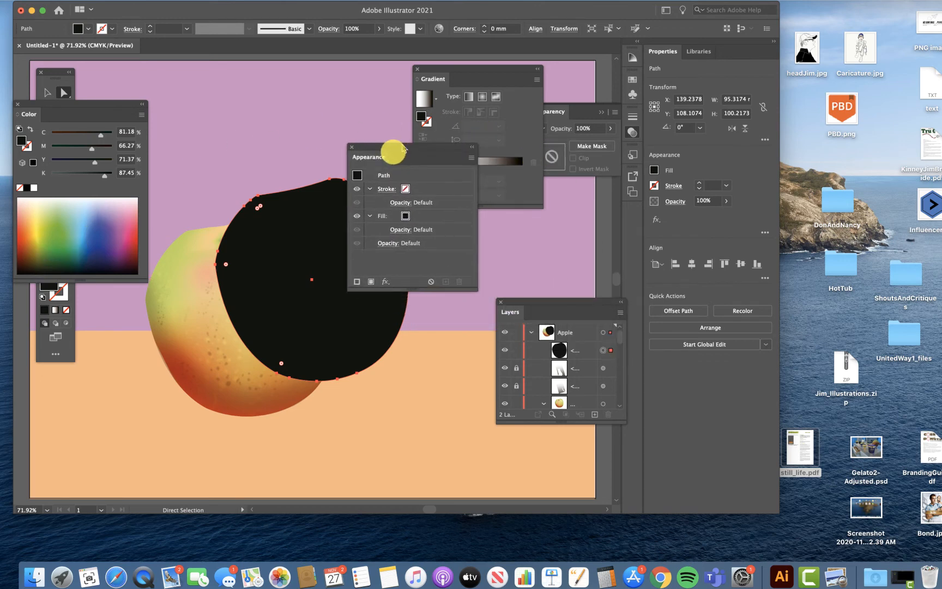
left_click(398, 229)
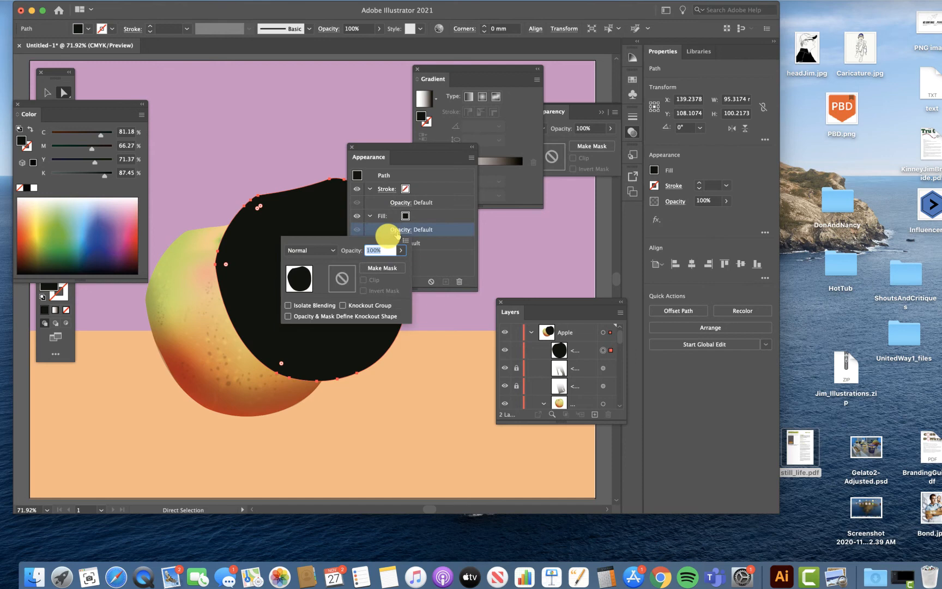
left_click(330, 248)
left_click(309, 289)
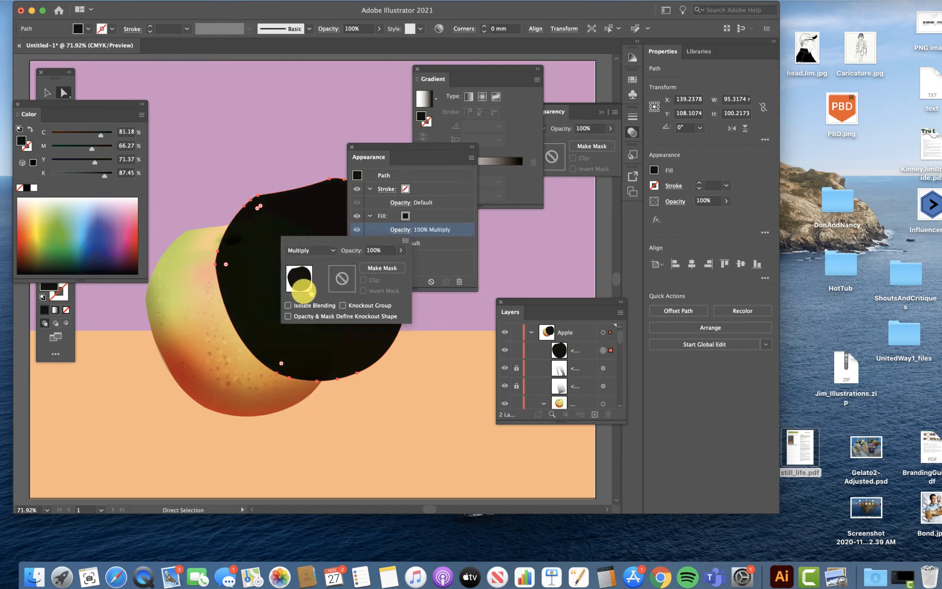
left_click(401, 250)
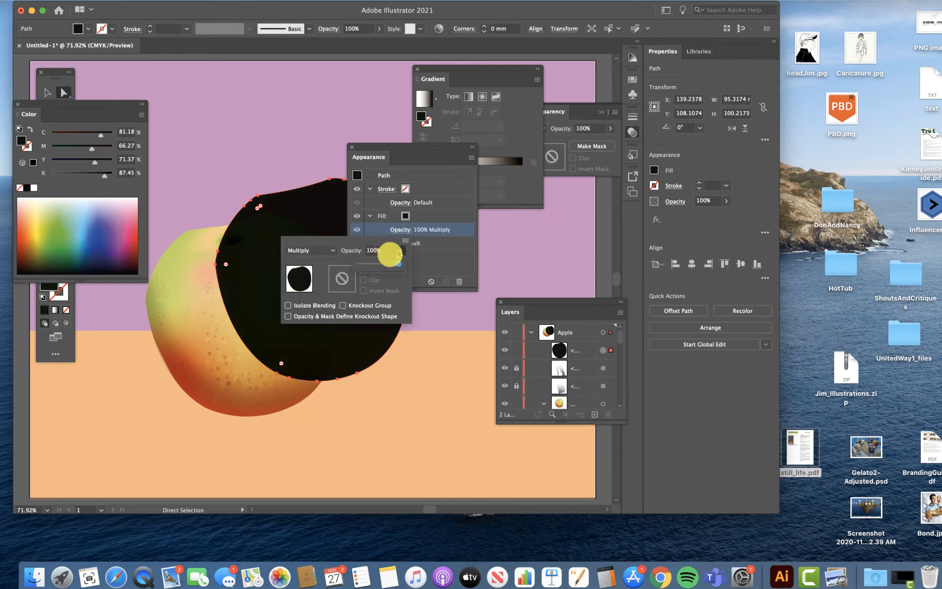
left_click_drag(376, 266, 374, 268)
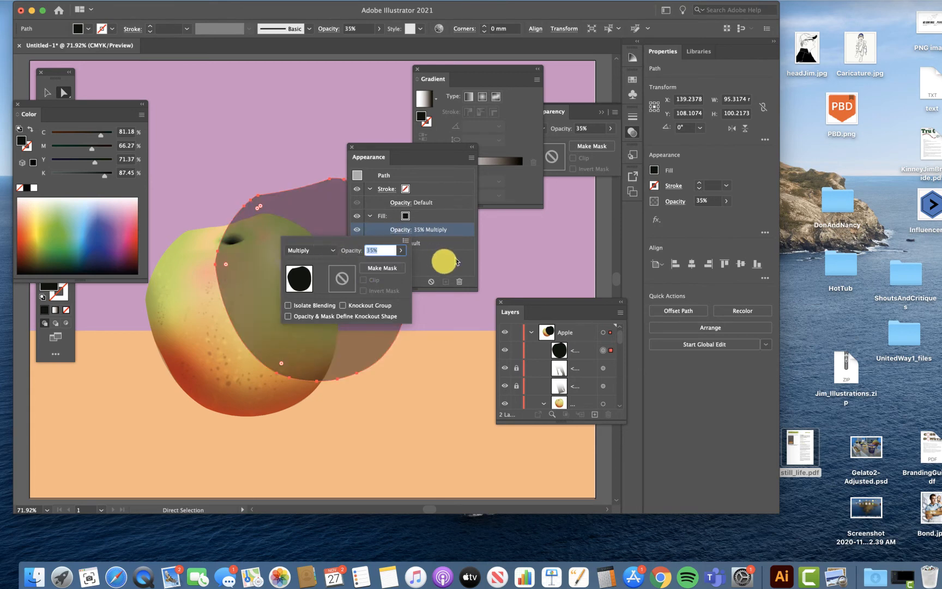
left_click(439, 264)
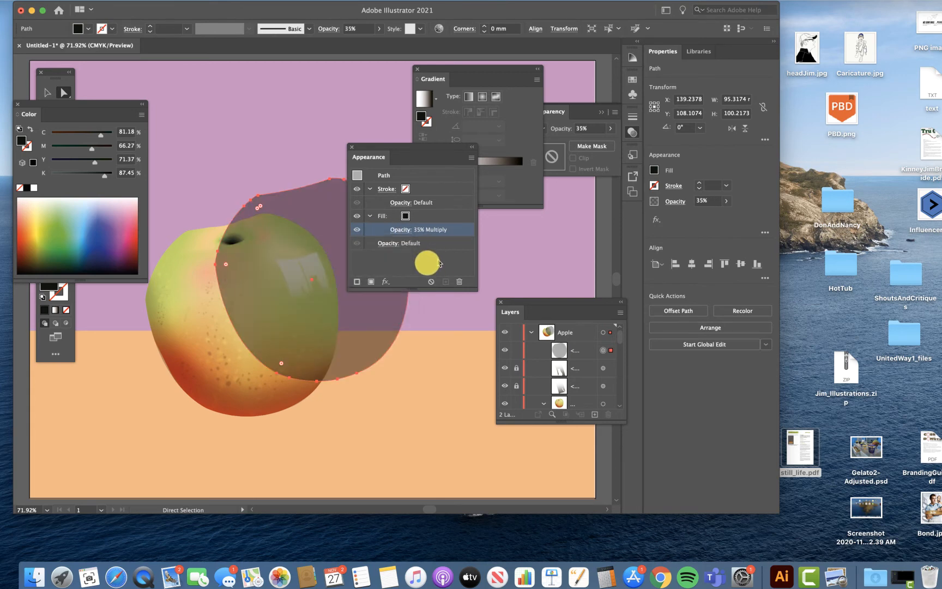
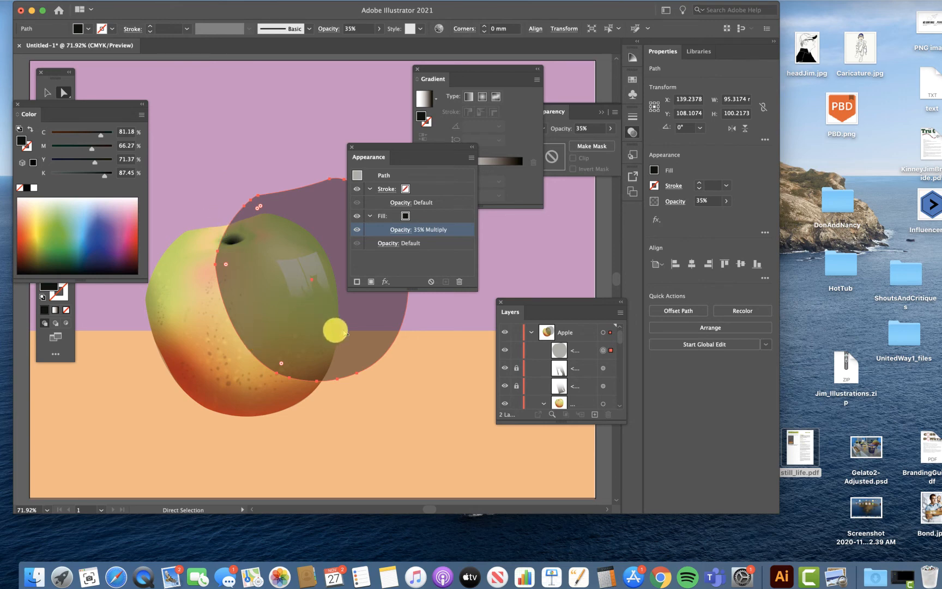
left_click_drag(354, 336, 297, 378)
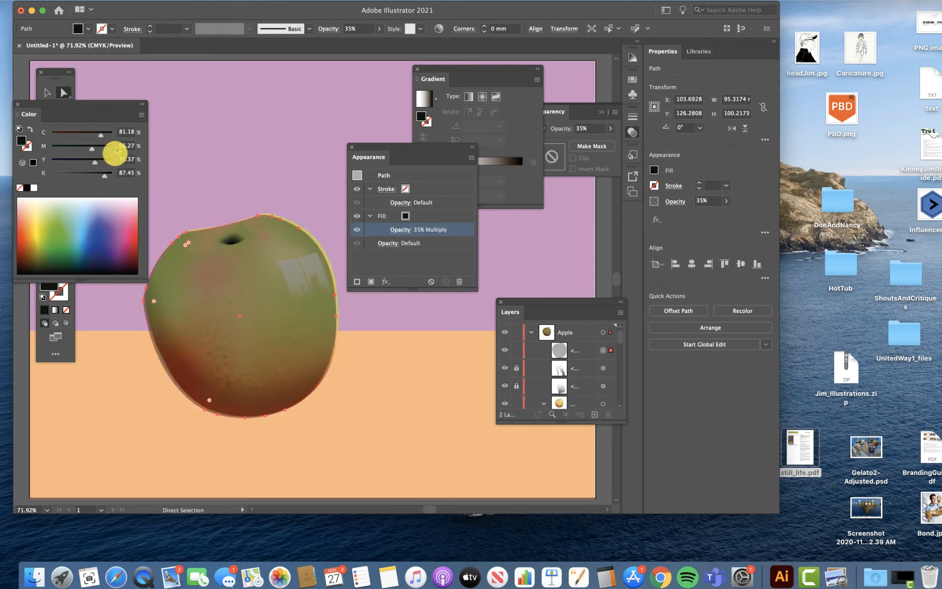
- Shear a copy of the dark shape about a point near the apple's centre into a slanted ellipse about 160.7 mm wide and 92.4 mm high
left_click(60, 88)
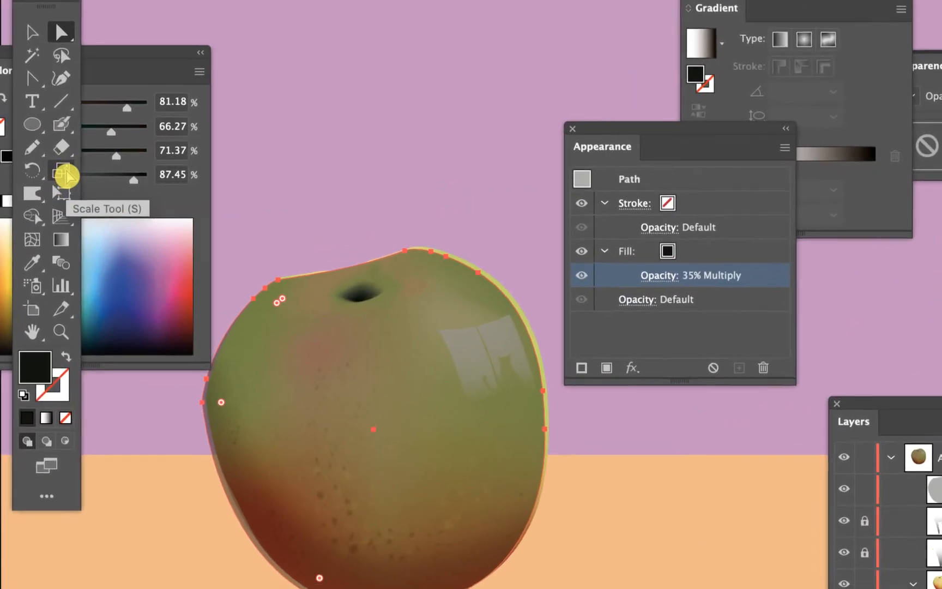
left_click_drag(66, 175, 164, 199)
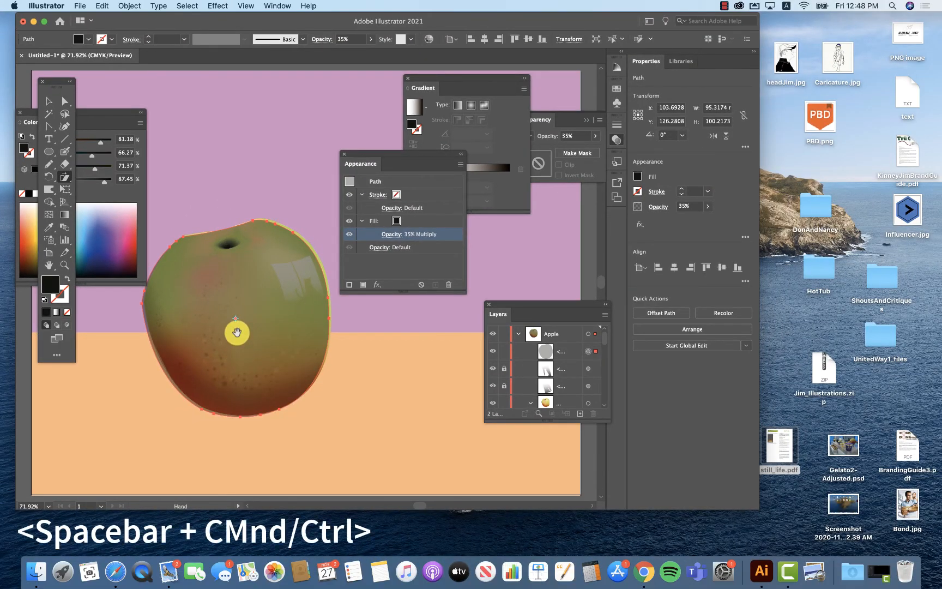
left_click_drag(237, 332, 141, 460)
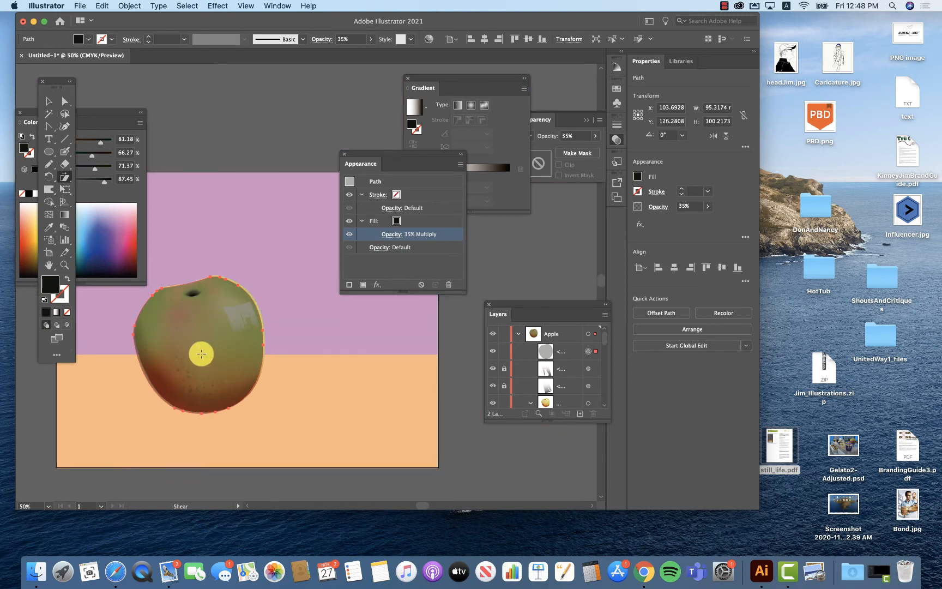
left_click(200, 352)
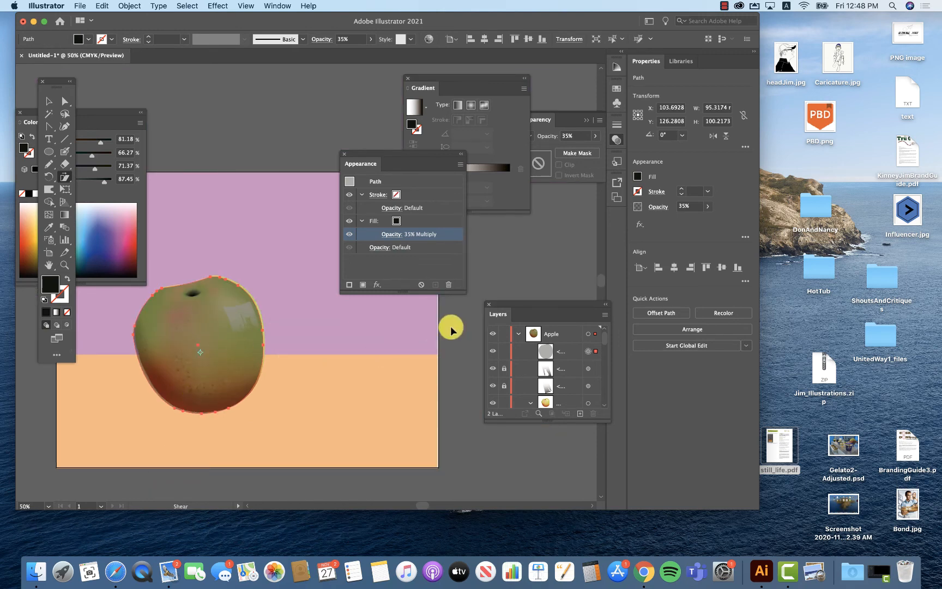
left_click_drag(451, 419, 546, 412)
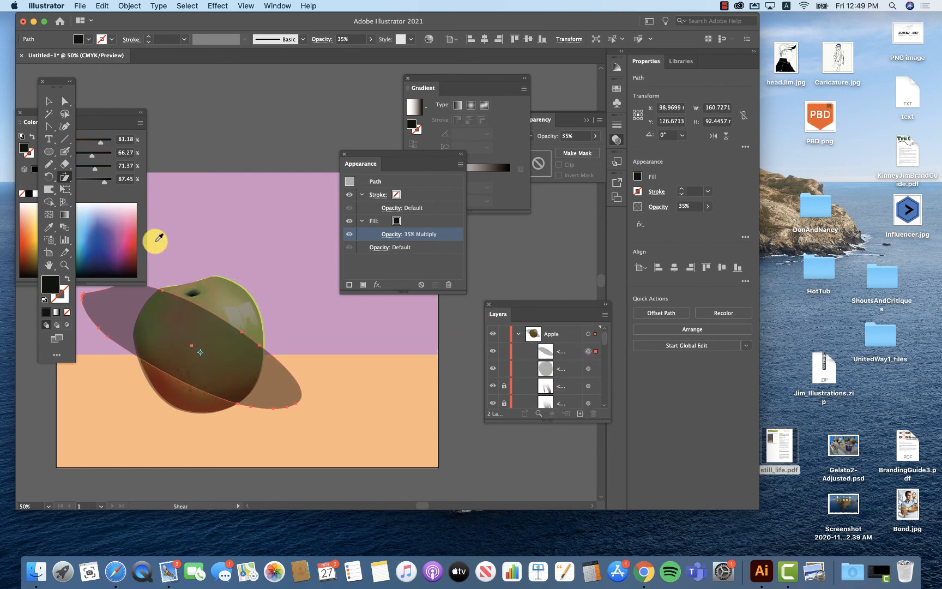
left_click(49, 100)
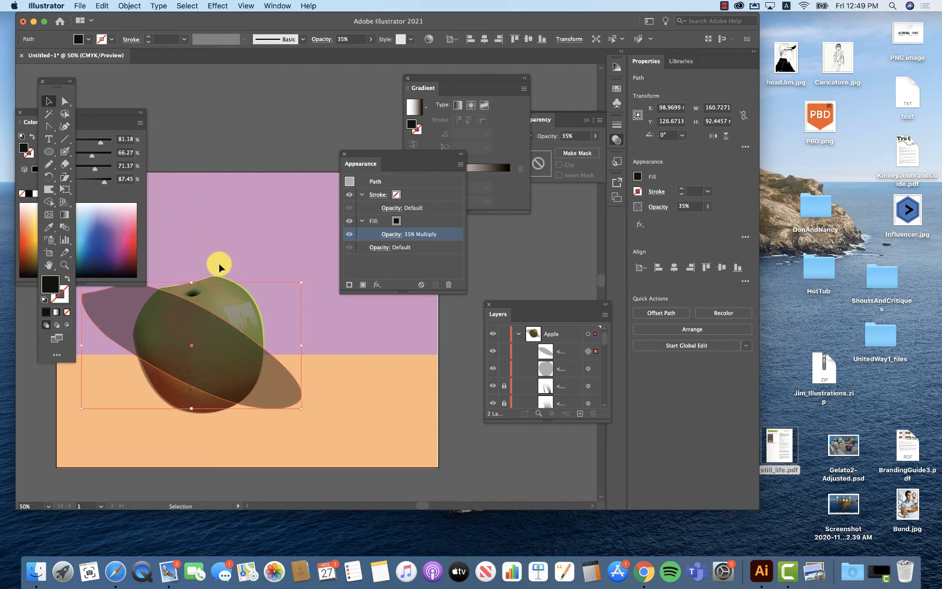
- Move the upright dark silhouette up off the apple and shift the sheared shape so its lower end meets the apple's base
left_click(254, 267)
left_click_drag(235, 278, 280, 143)
left_click(114, 314)
left_click_drag(126, 315, 69, 323)
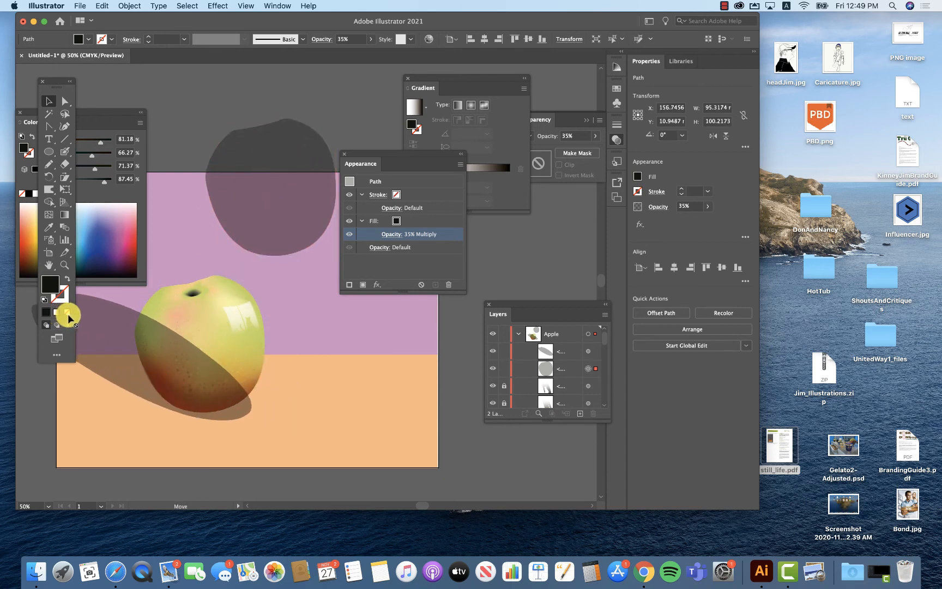
key("cmd+z")
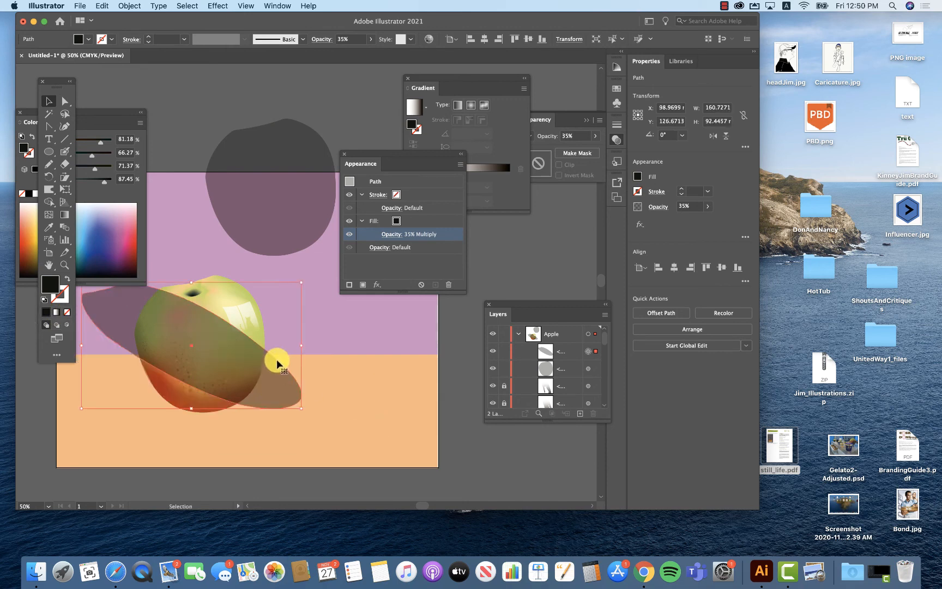
left_click_drag(276, 377, 211, 383)
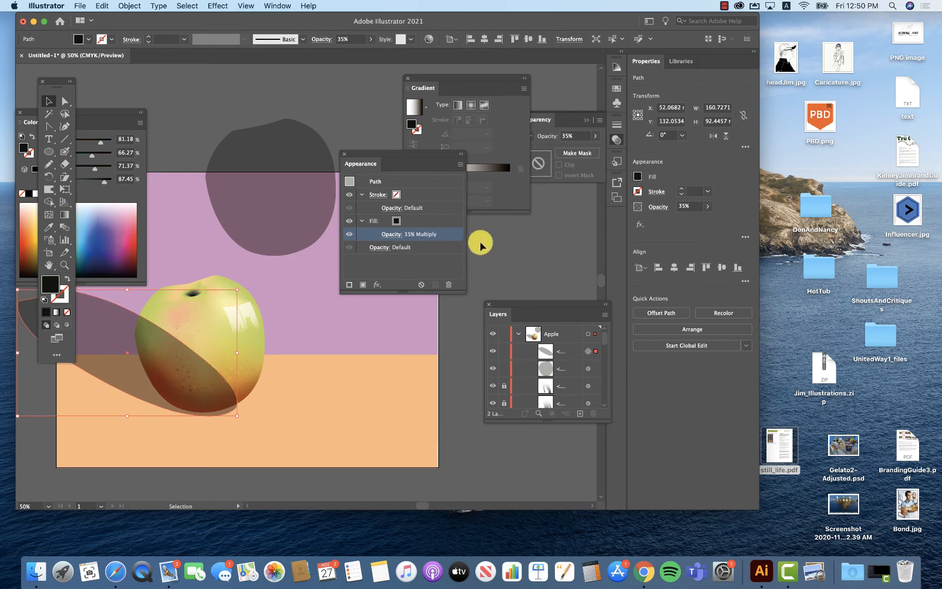
- Draw a rectangle about 201 mm wide and 69 mm high covering the sheared shape above the tabletop edge
scroll(299, 362, "left", 5)
scroll(299, 362, "up", 1)
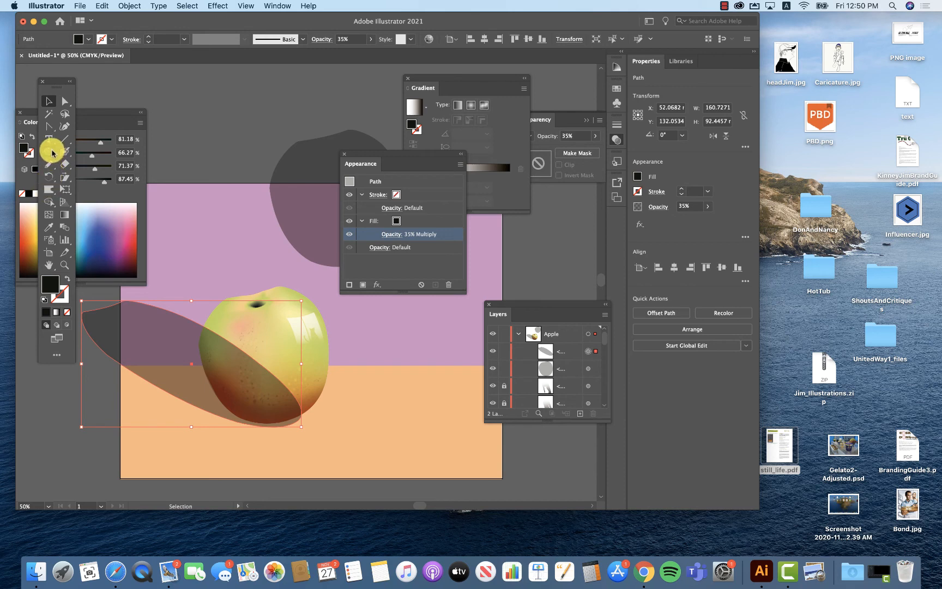
left_click_drag(49, 150, 77, 153)
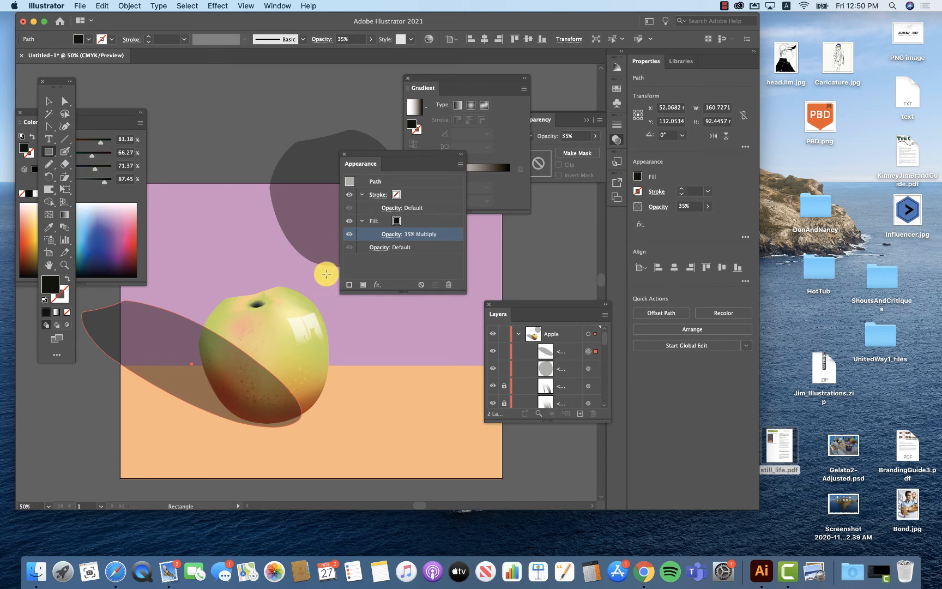
left_click_drag(332, 271, 57, 366)
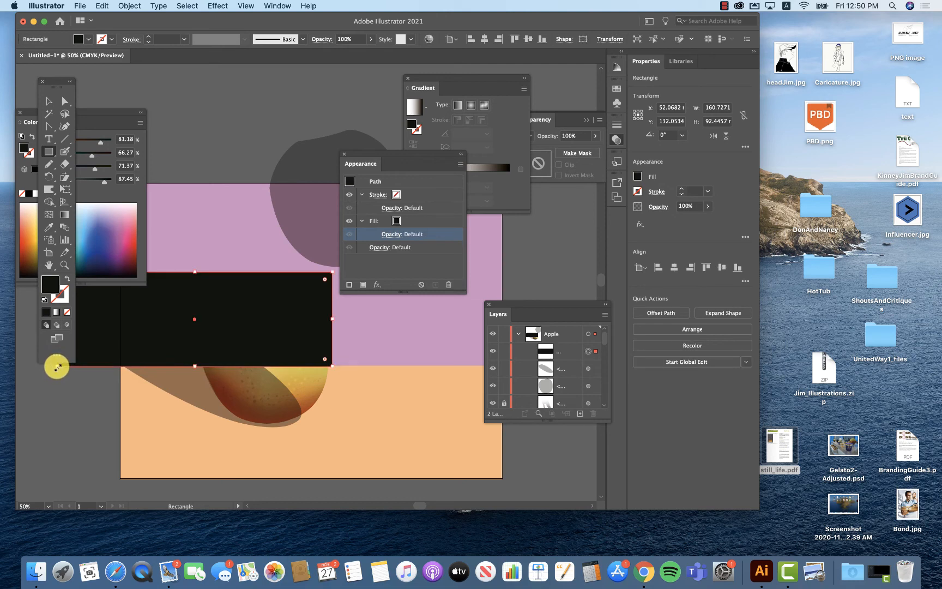
- Remove the rectangle and the part of the sheared shape above the tabletop edge with the Shape Builder
left_click(49, 101)
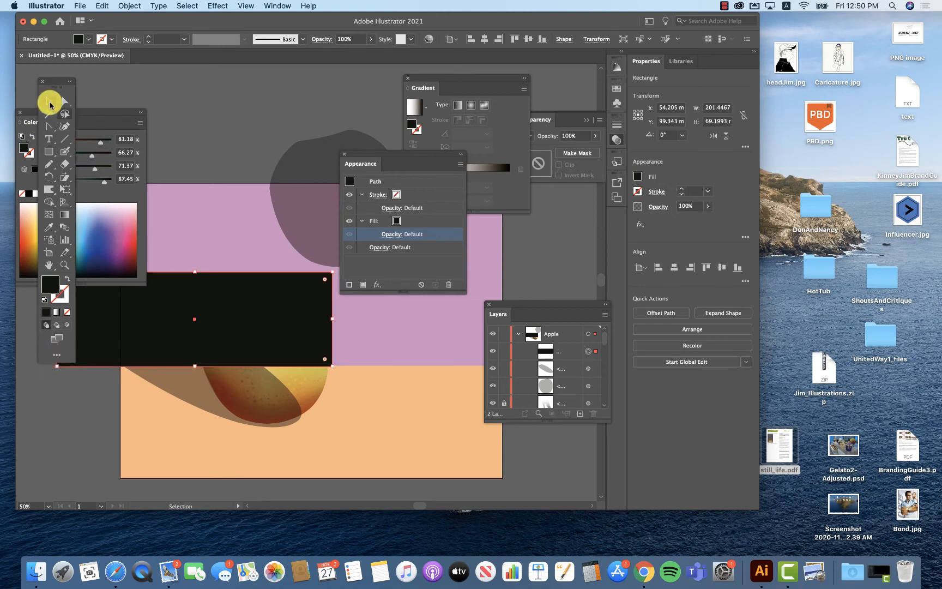
left_click(189, 392, "shift")
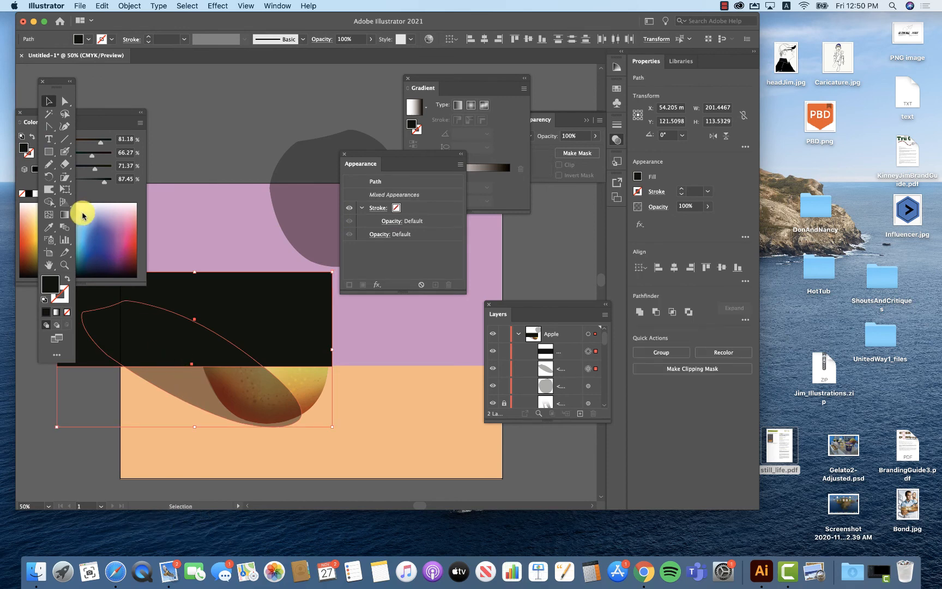
left_click(48, 203)
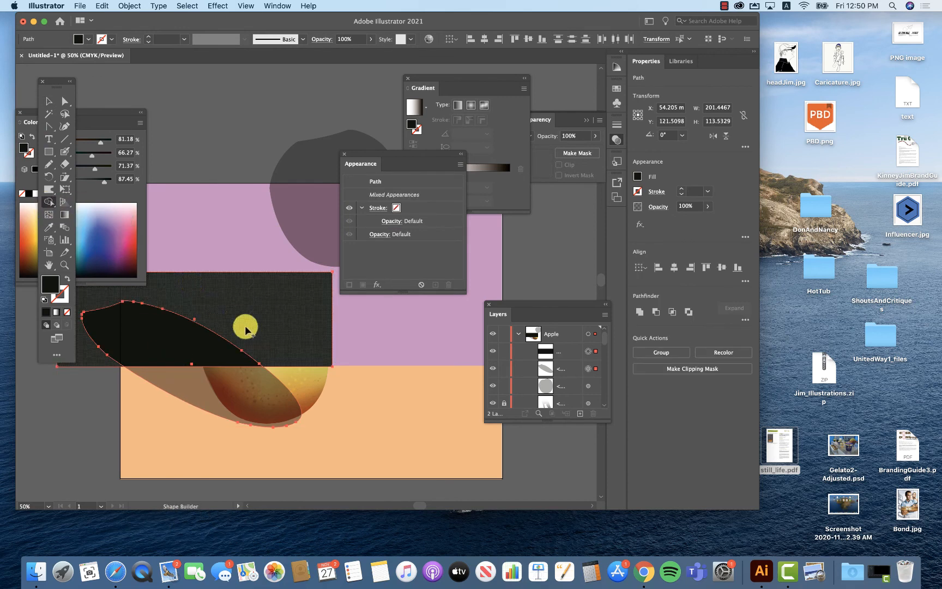
left_click_drag(274, 325, 146, 324)
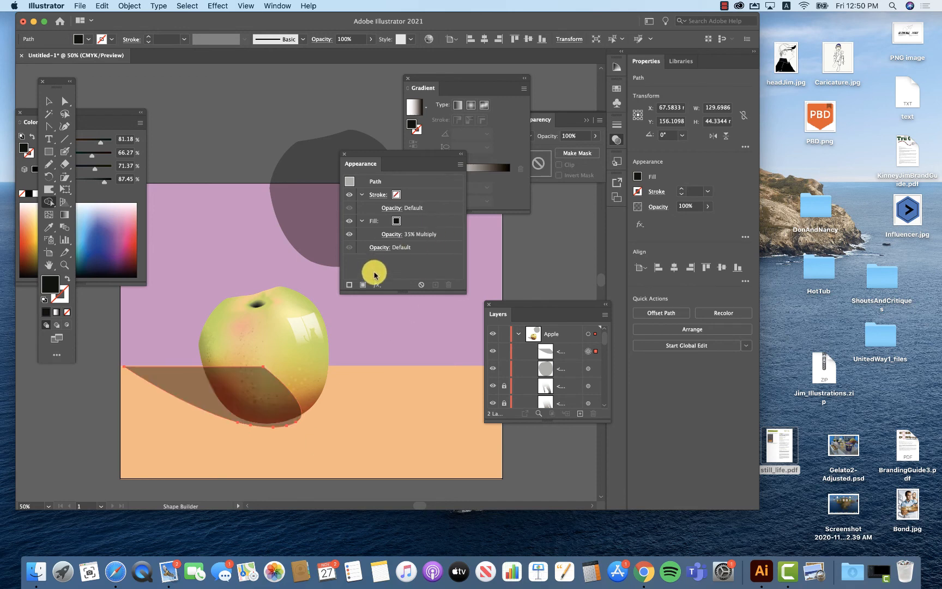
- Apply a Gaussian Blur with a radius of 6.538 pixels to the trimmed tabletop shadow
left_click(377, 285)
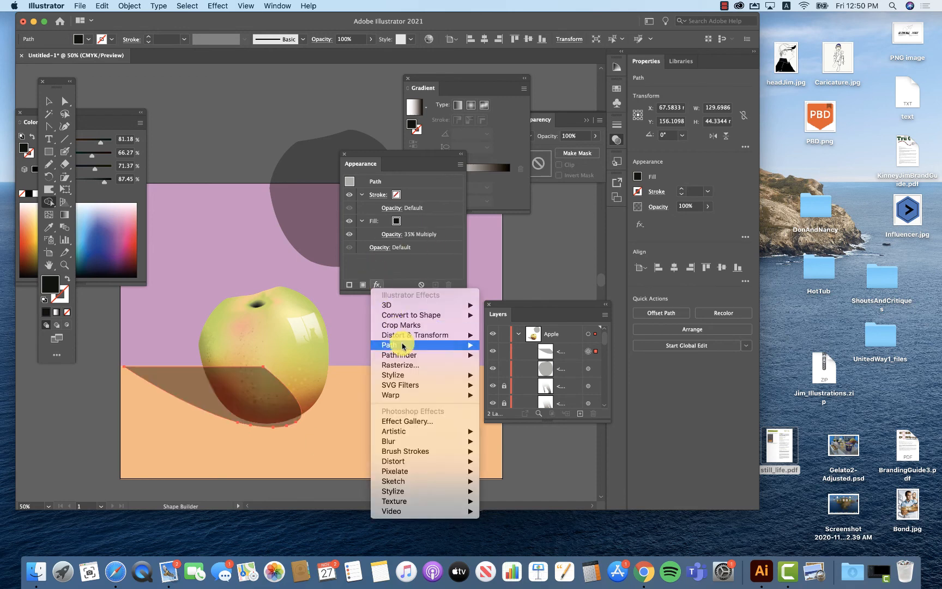
mouse_move(393, 442)
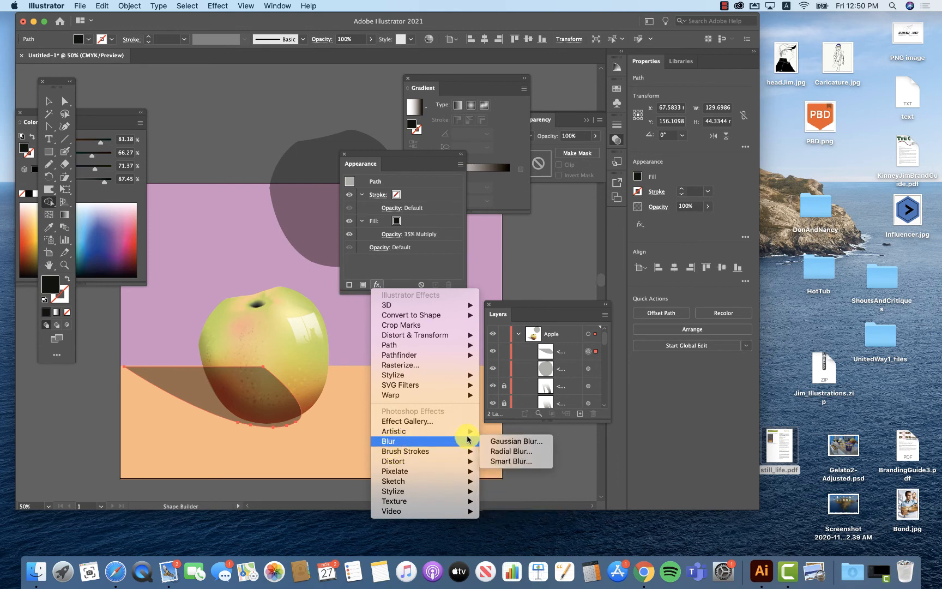
left_click(513, 441)
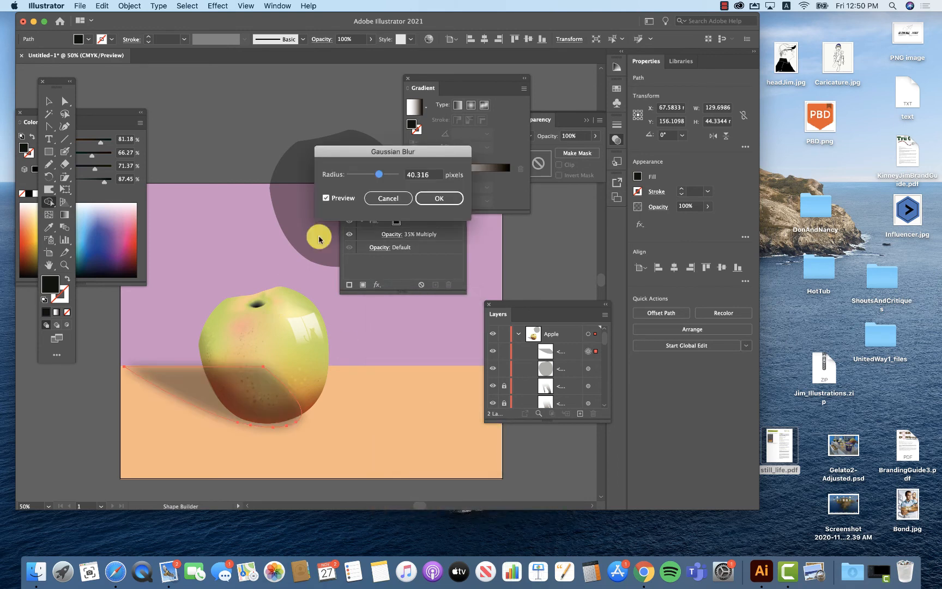
left_click_drag(378, 175, 364, 176)
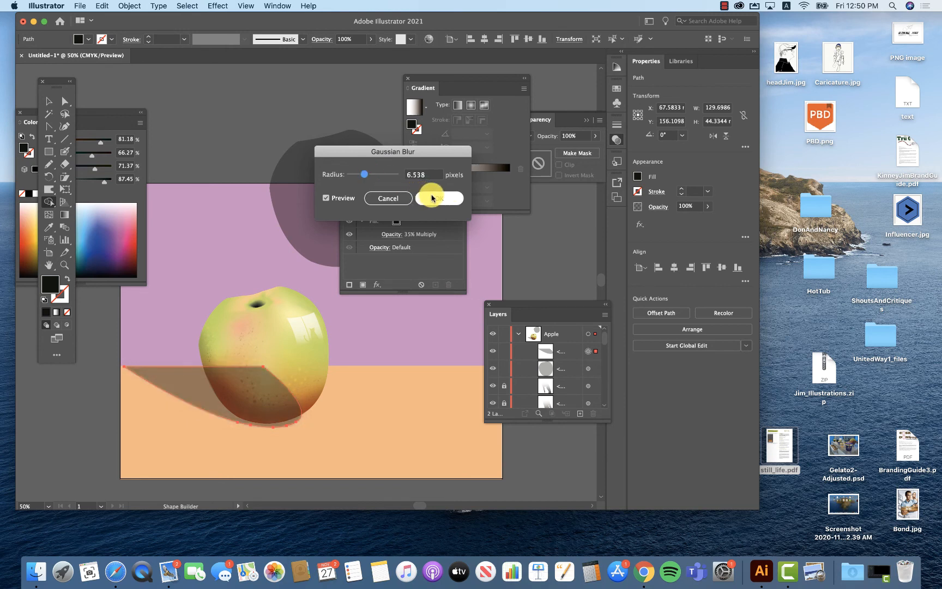
left_click(435, 198)
key("v")
left_click(104, 343)
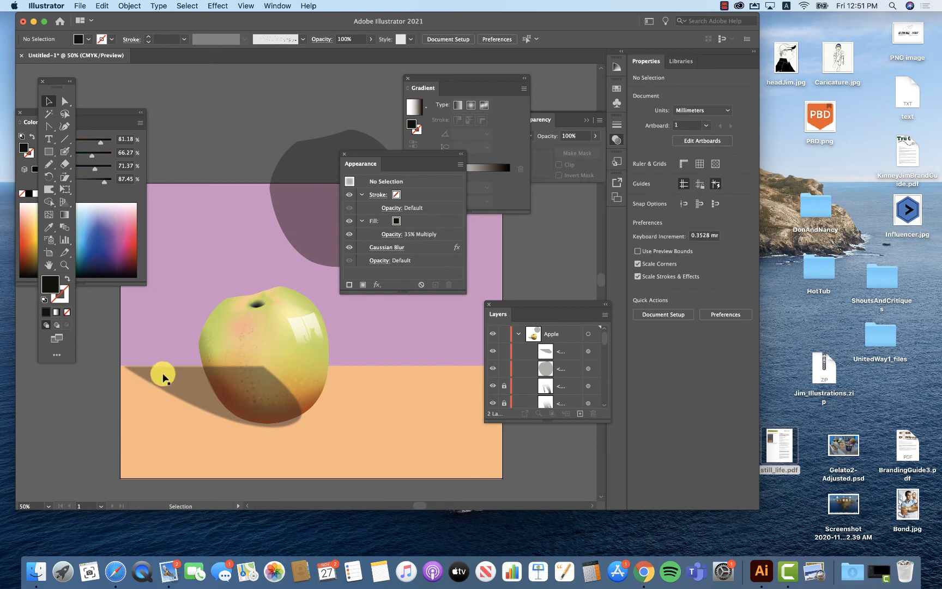
- Move the blurred shadow path out of the apple's group to the bottom of the Apple layer, behind the apple
left_click(175, 375)
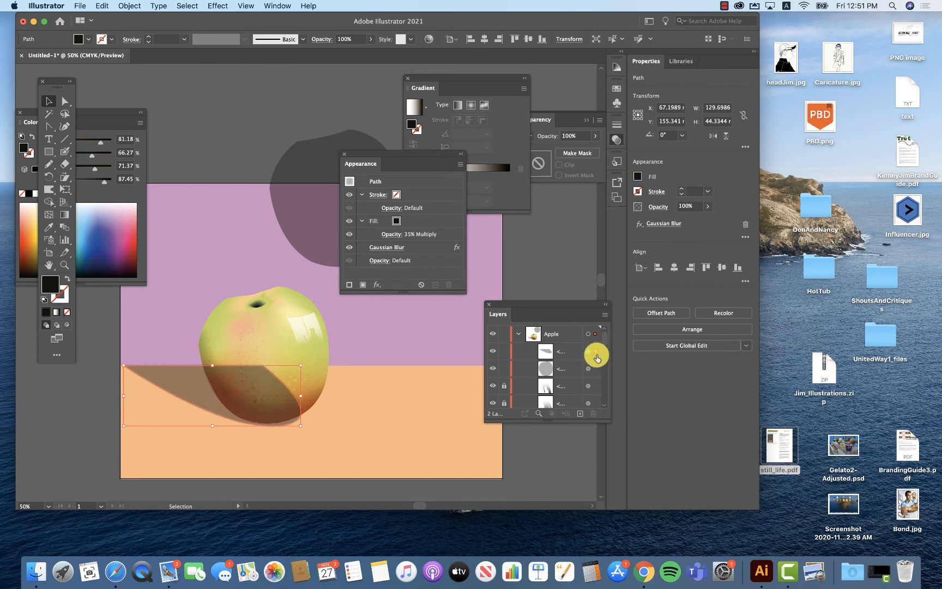
left_click(562, 354)
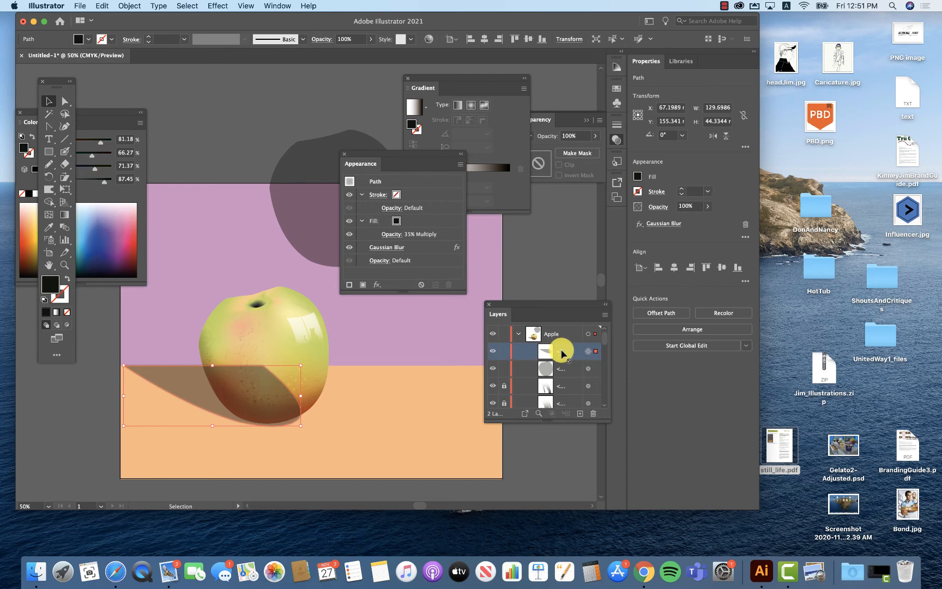
mouse_move(563, 354)
left_mouse_down()
mouse_move(567, 415)
mouse_move(562, 375)
left_mouse_up()
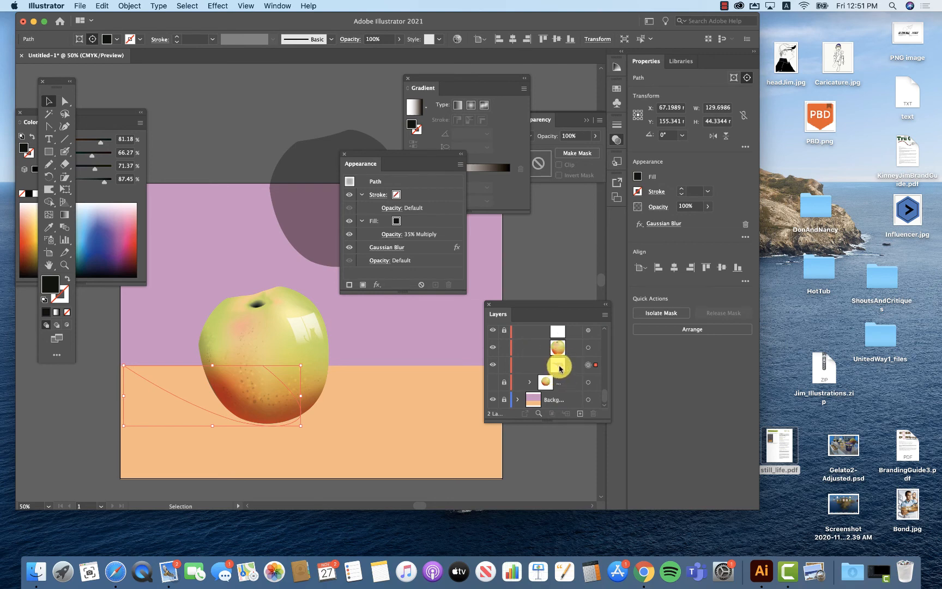
left_click_drag(560, 369, 558, 393)
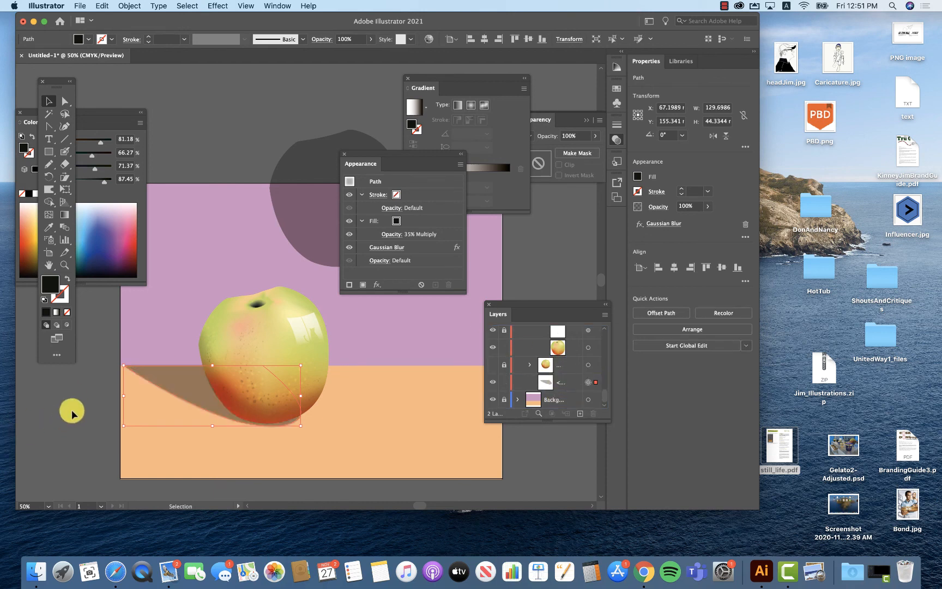
left_click(87, 405)
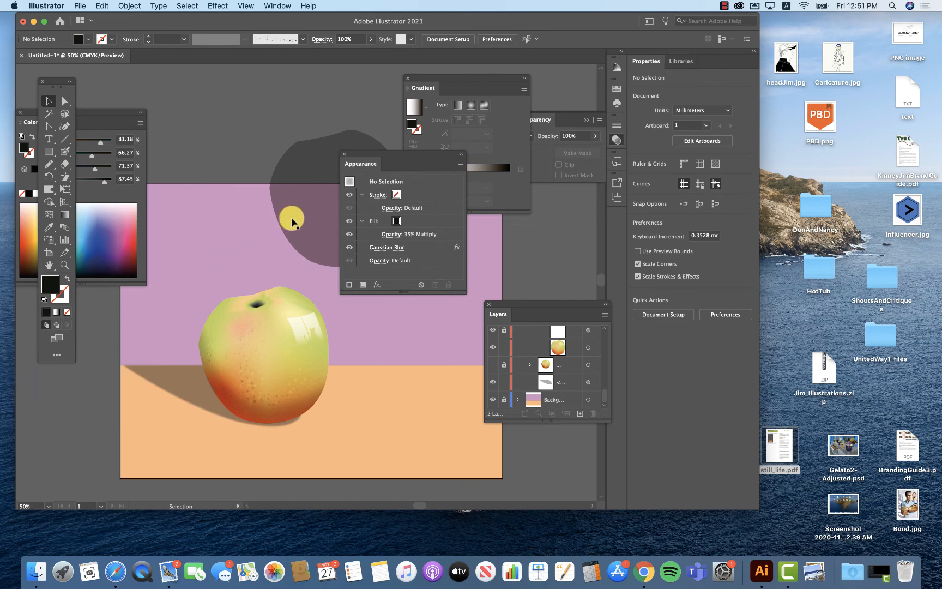
- Cut the upright dark silhouette, paste it in front of the tabletop shadow, and offset it to the apple's left as a wall shadow
left_click_drag(296, 220, 182, 284)
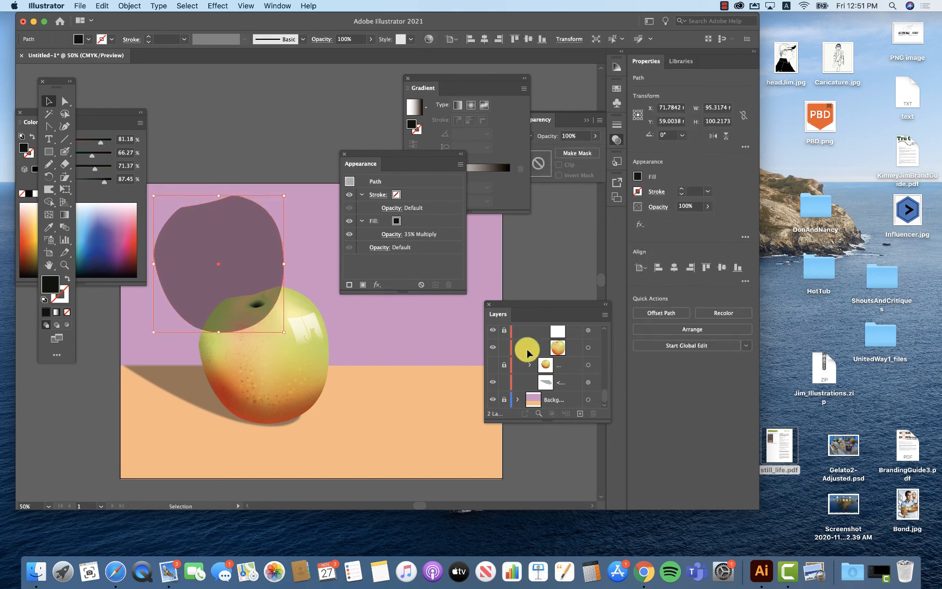
key("super+x")
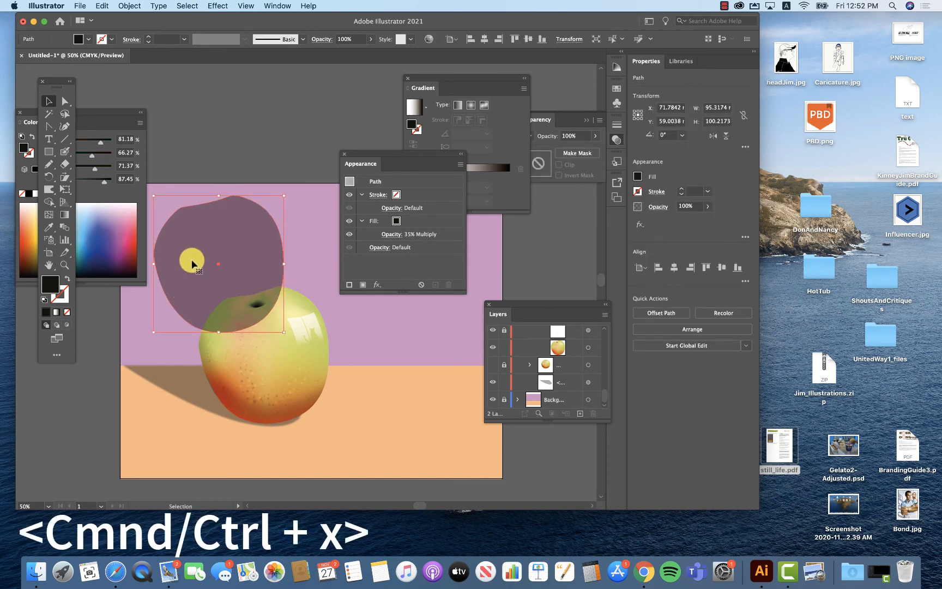
key("super+b")
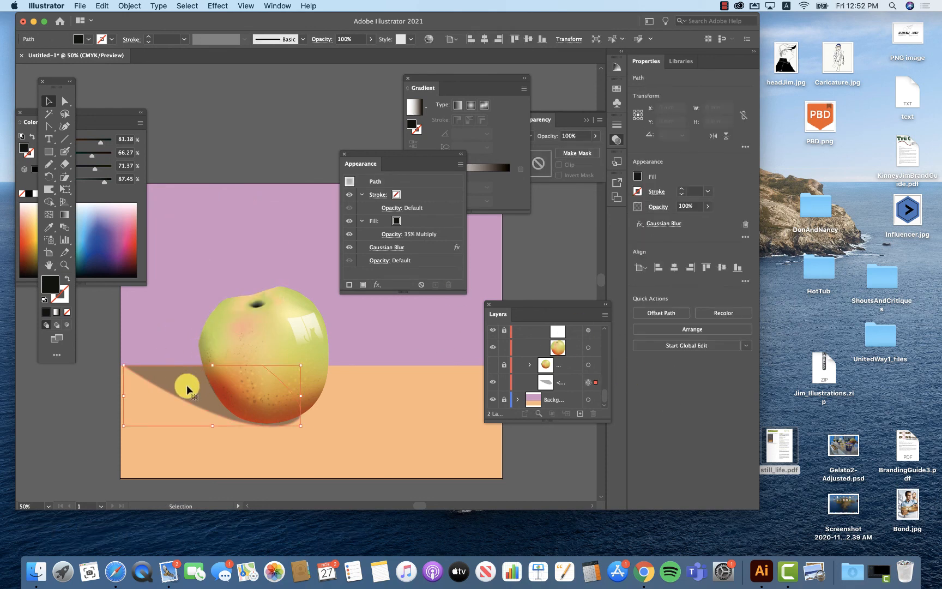
key("super+f")
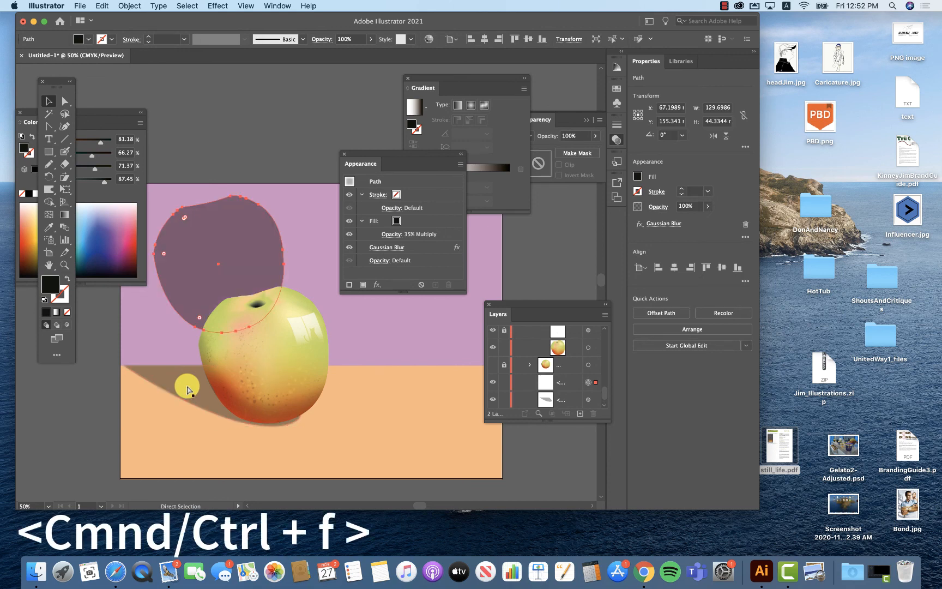
left_click_drag(220, 249, 174, 318)
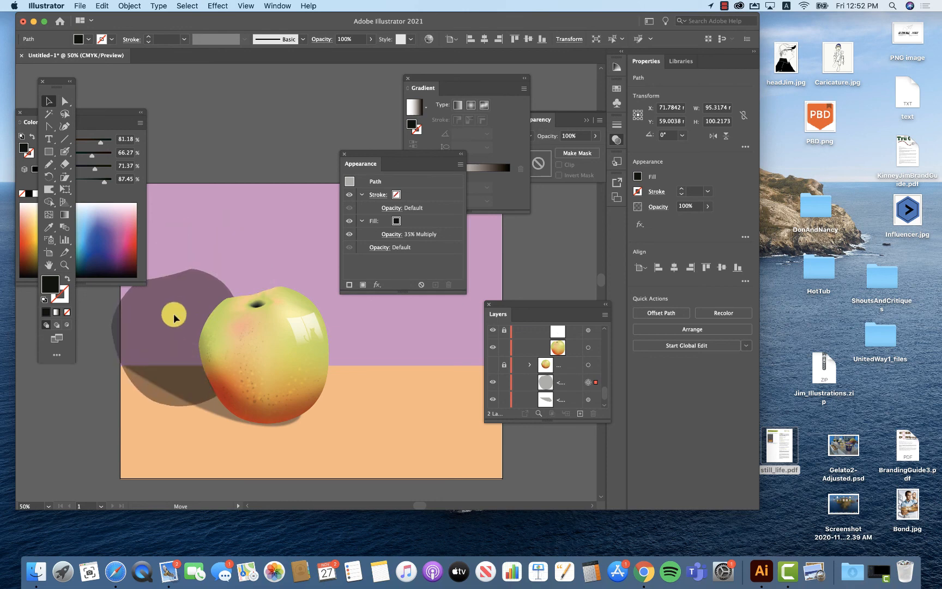
left_click_drag(172, 318, 171, 313)
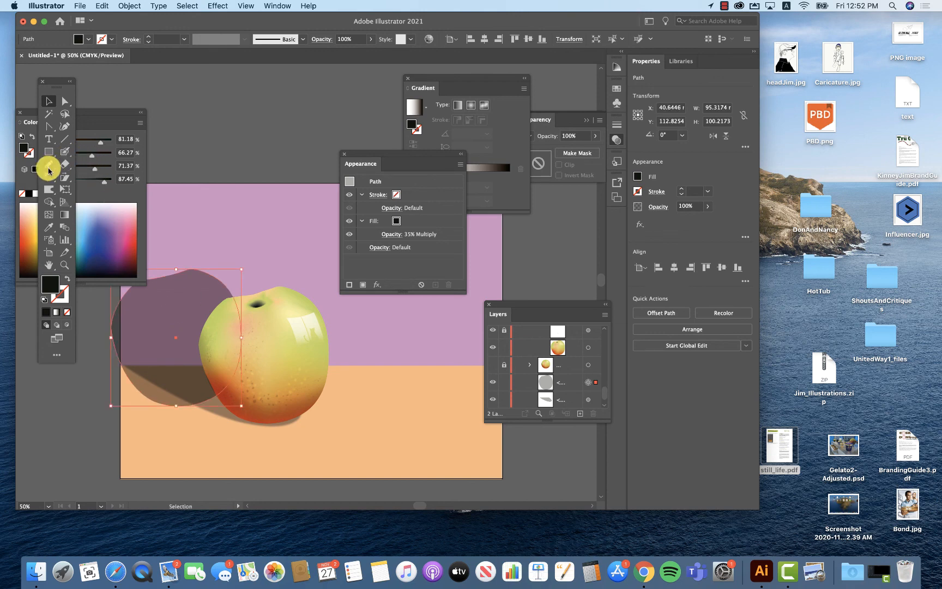
- Draw two trimming rectangles, about 157 × 53 mm below the tabletop edge and about 27 × 180 mm outside the artboard's left edge
left_click(48, 151)
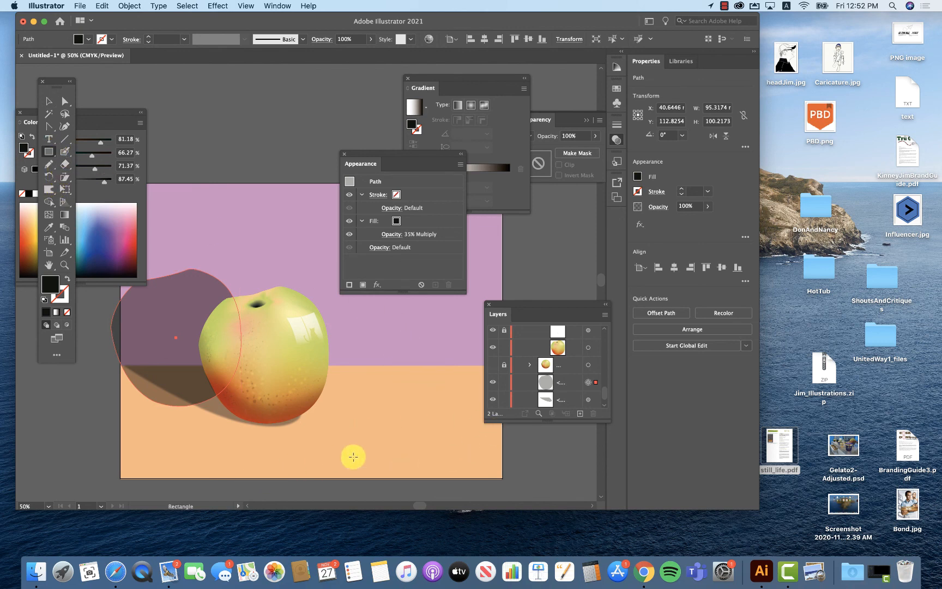
left_click_drag(322, 437, 108, 366)
mouse_move(105, 109)
left_mouse_down()
mouse_move(463, 94)
mouse_move(540, 132)
mouse_move(549, 168)
left_mouse_up()
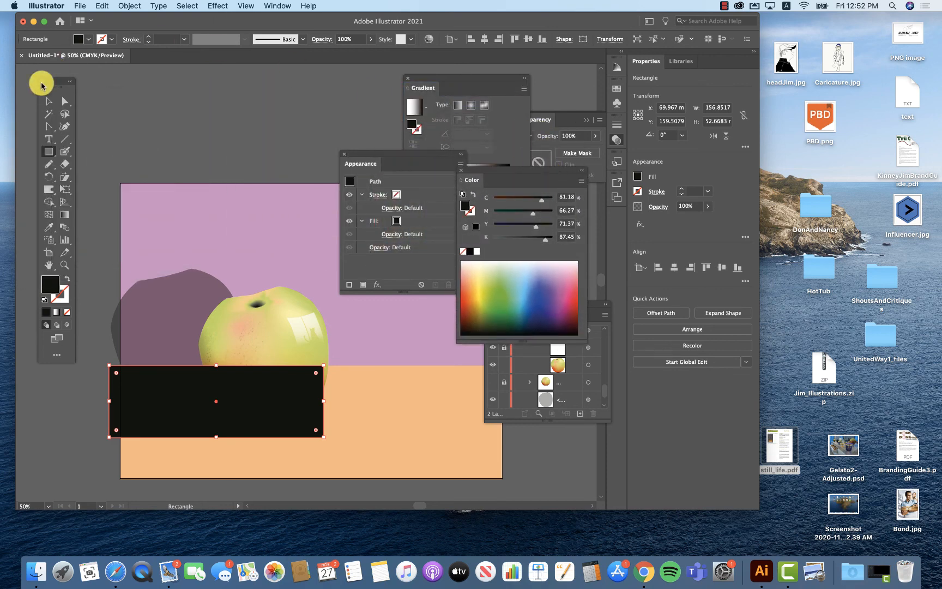
left_click_drag(83, 190, 121, 435)
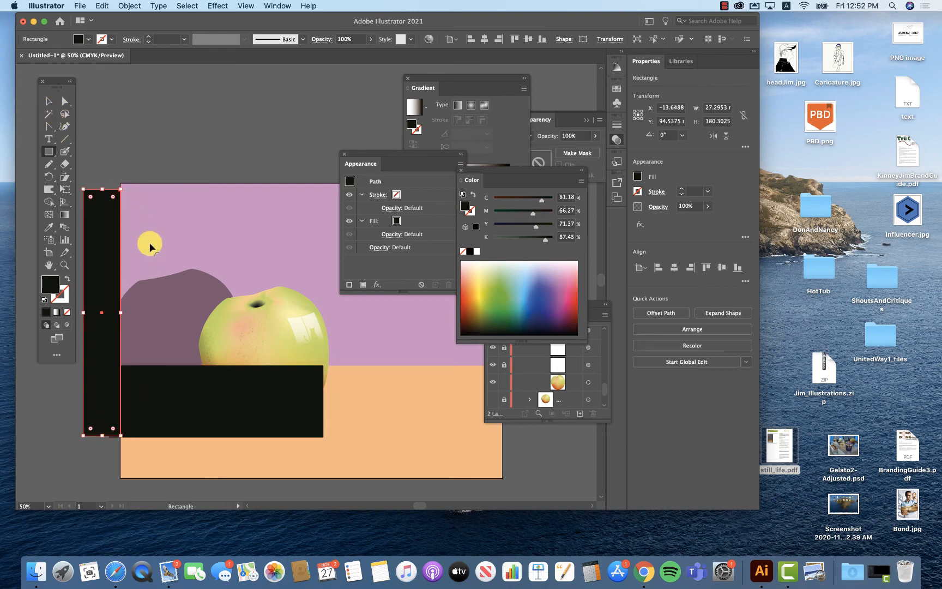
left_click(168, 309, "shift")
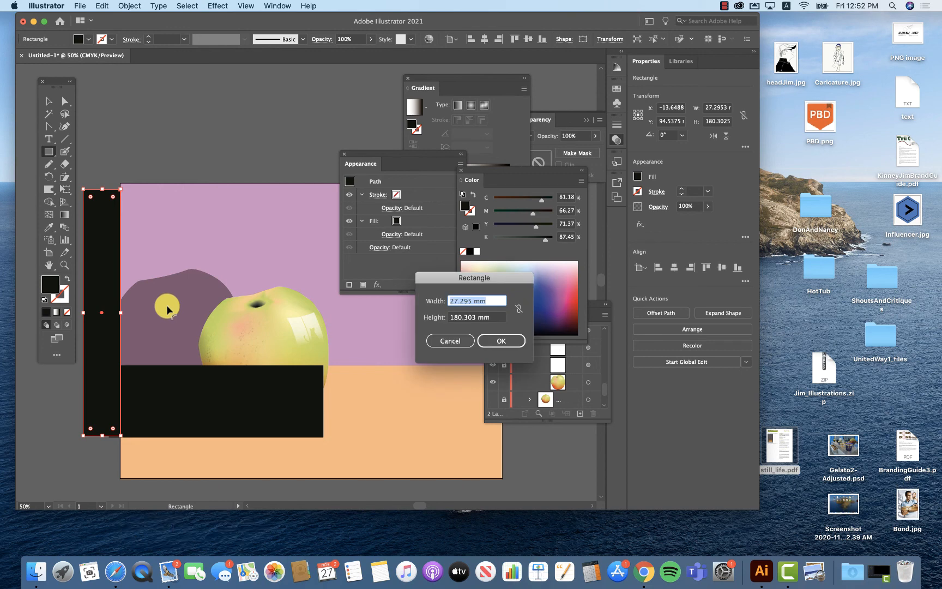
left_click(445, 340)
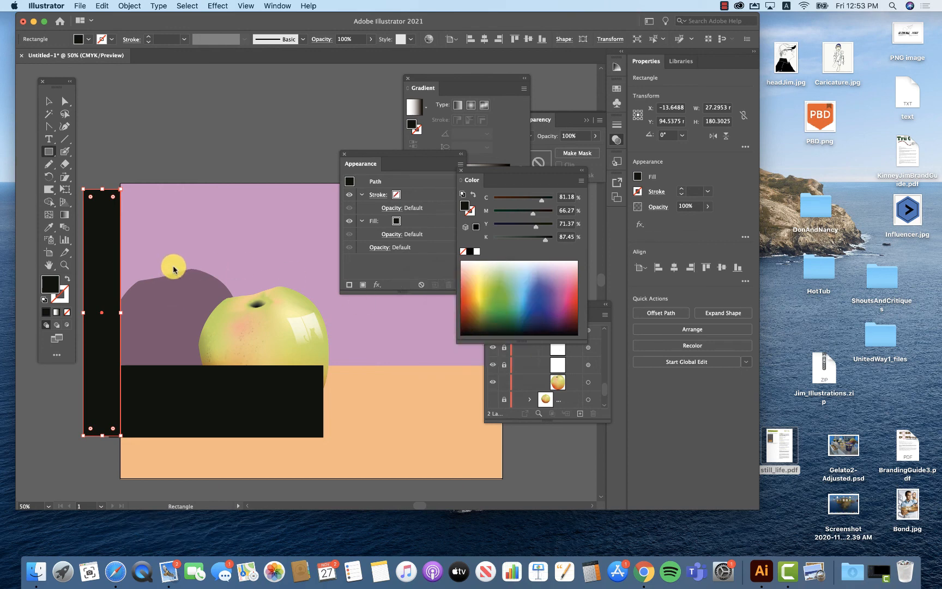
- Use Shape Builder to remove both black rectangles and the wall shadow parts beyond the artboard and below the tabletop edge
left_click(48, 101)
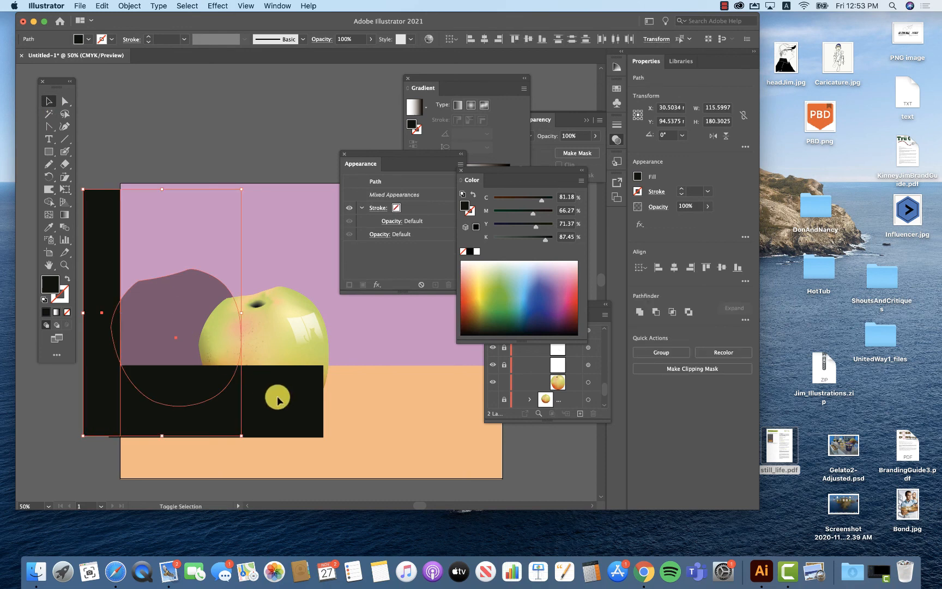
left_click(276, 393, "shift")
left_click(49, 202)
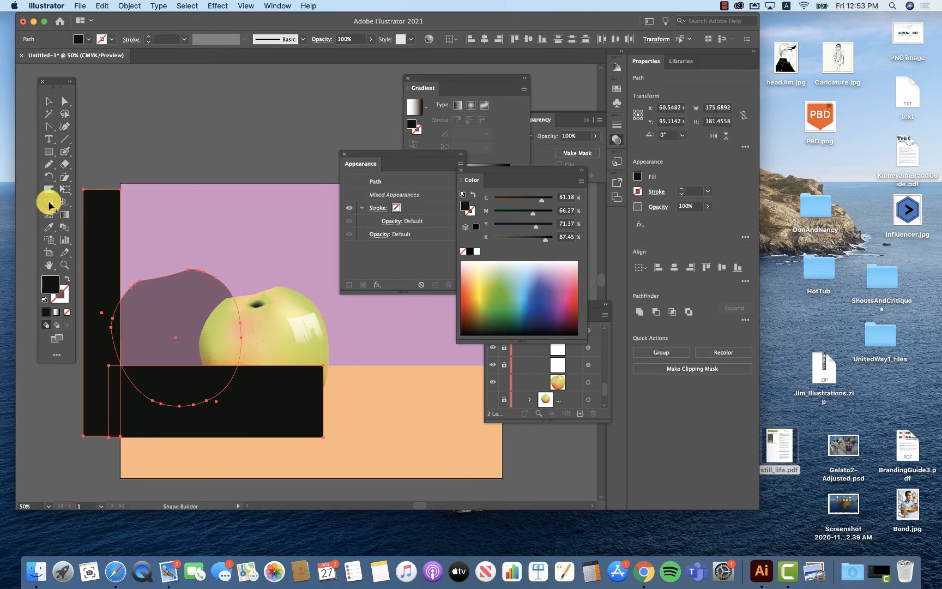
key("alt")
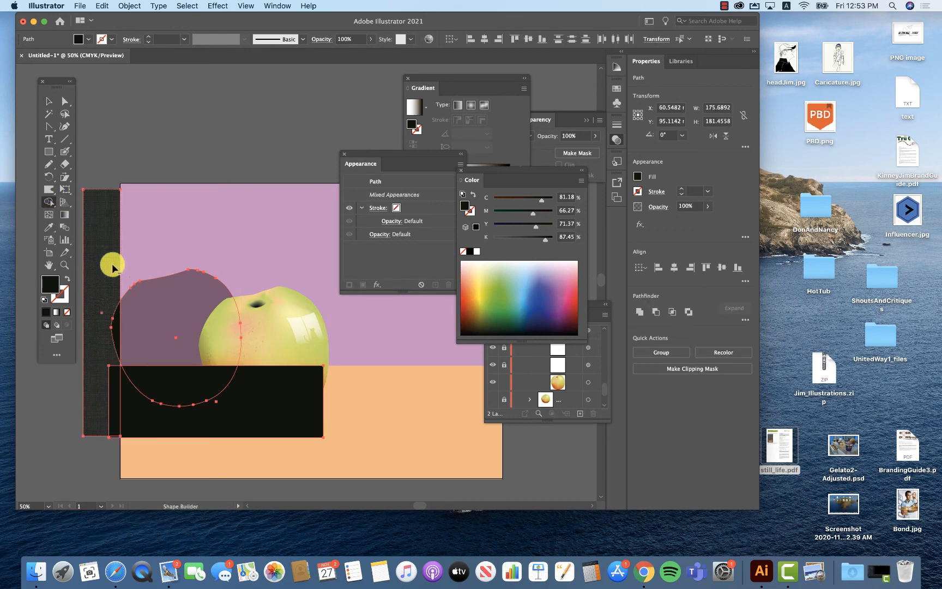
left_click_drag(117, 327, 111, 382)
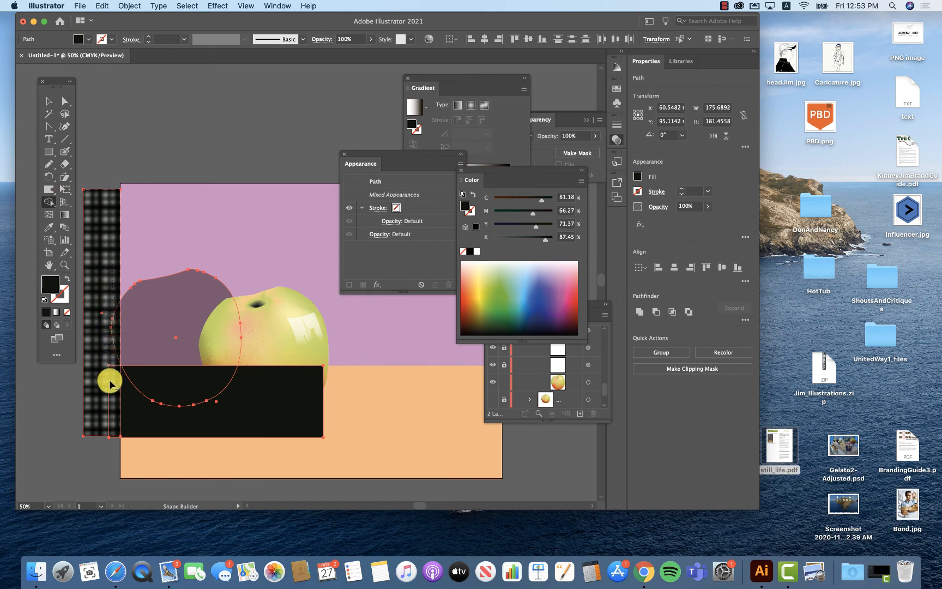
left_click_drag(110, 383, 155, 384)
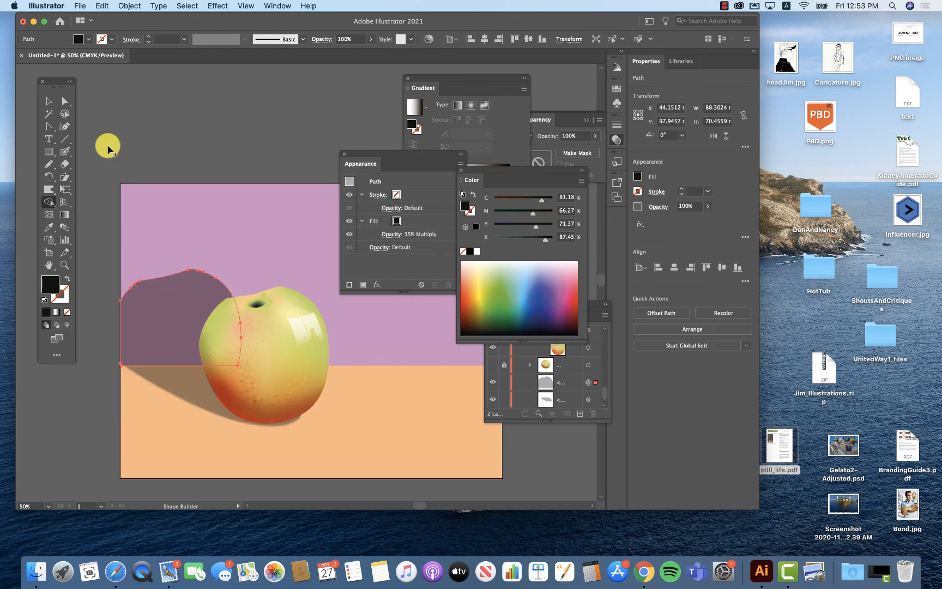
left_click(48, 100)
left_click(148, 118)
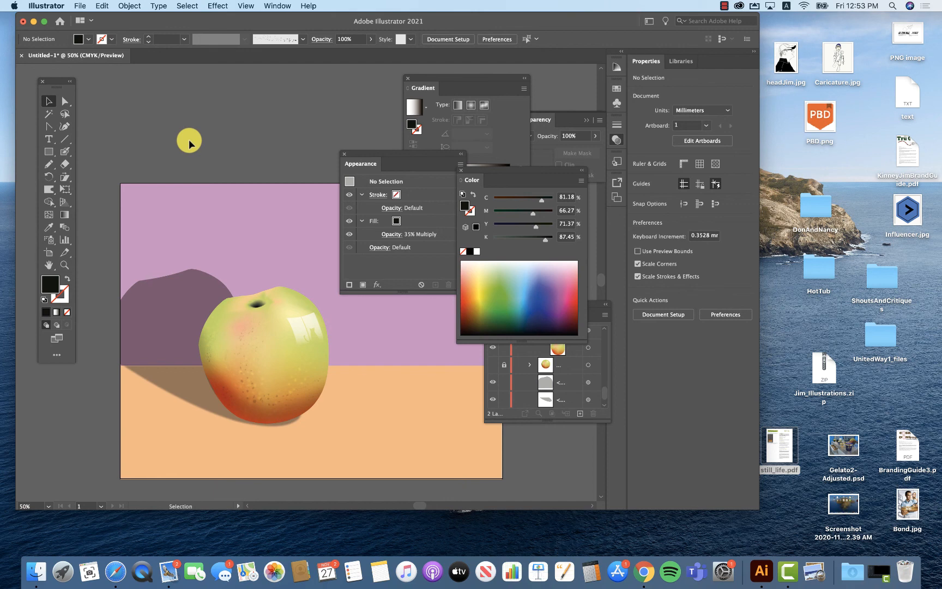
- Lower the wall shadow's fill opacity to 21%, keeping its Multiply blending mode
left_click(181, 277)
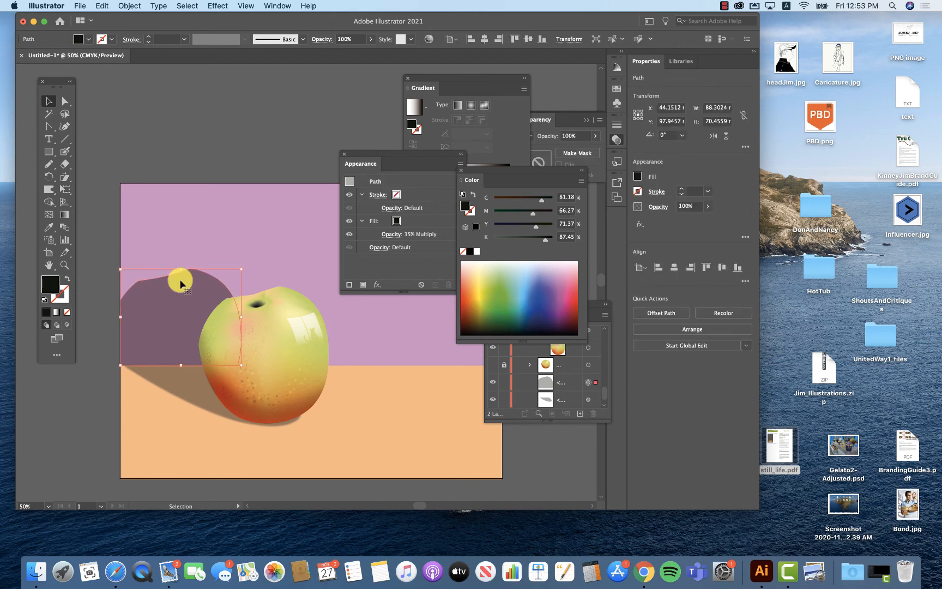
left_click(382, 248)
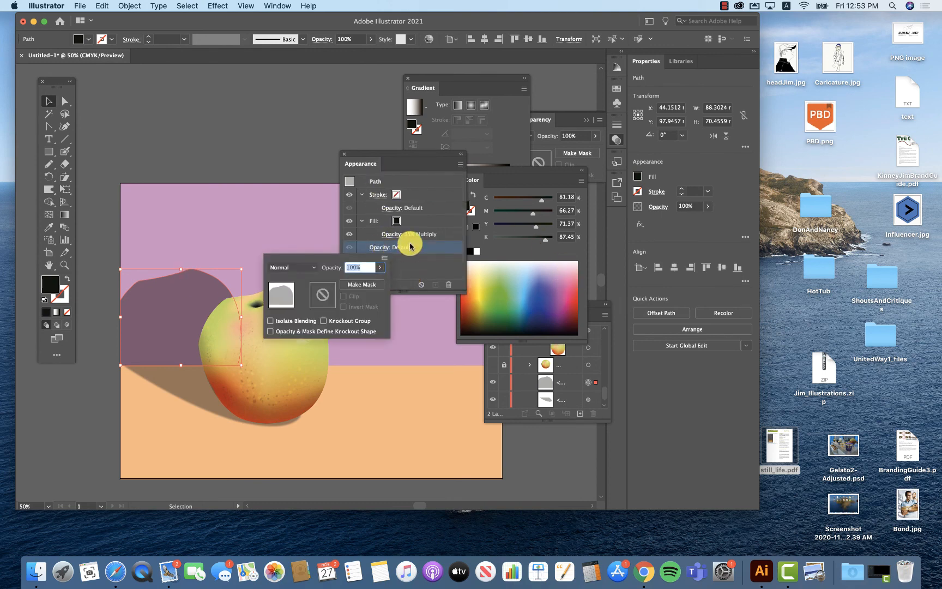
left_click(393, 234)
left_click(391, 235)
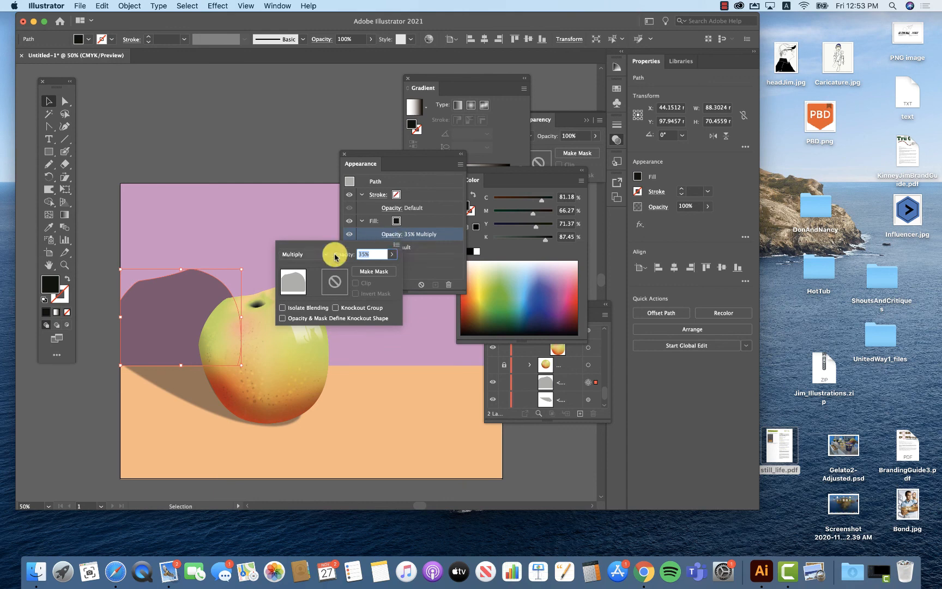
left_click(392, 255)
left_click_drag(366, 269, 354, 269)
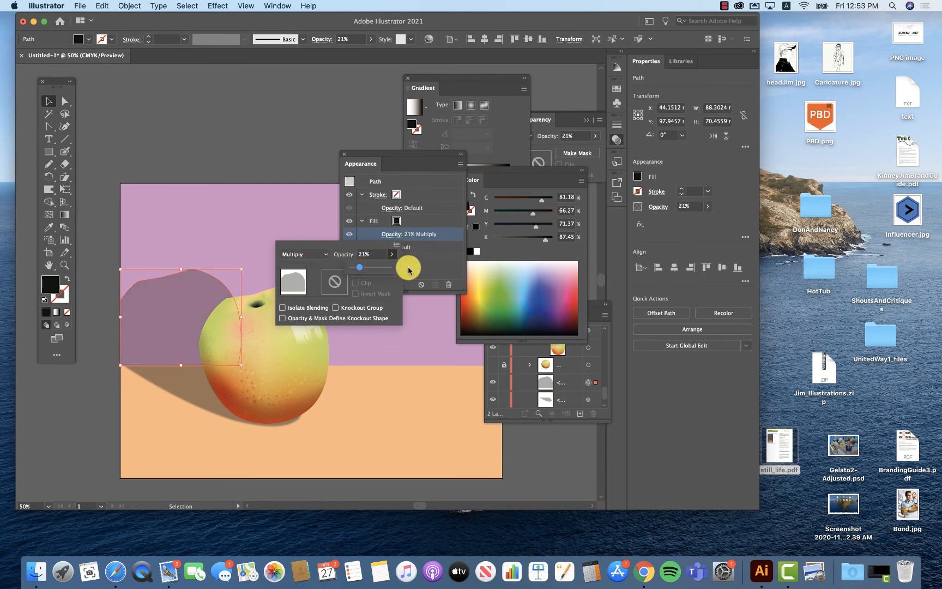
left_click(423, 263)
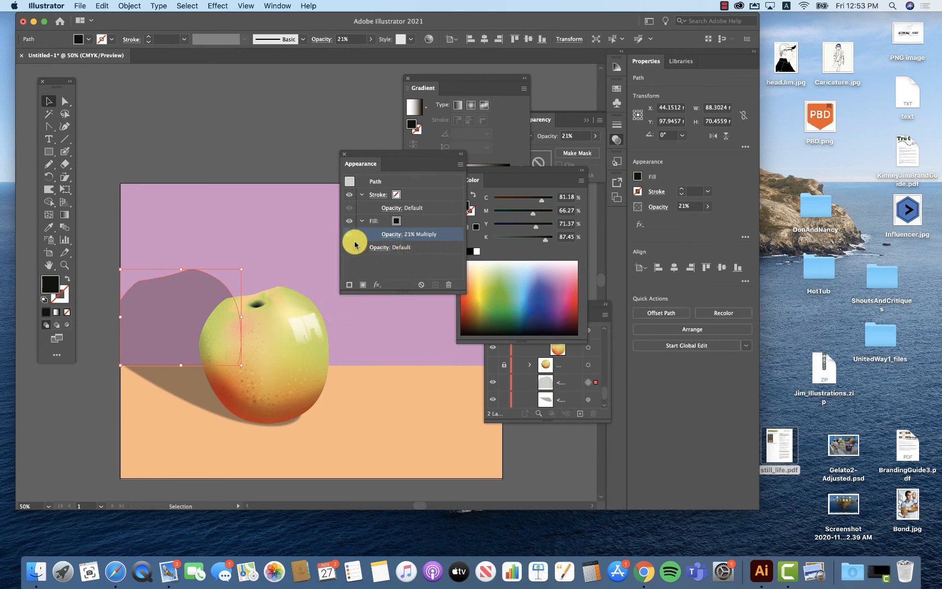
left_click(376, 248)
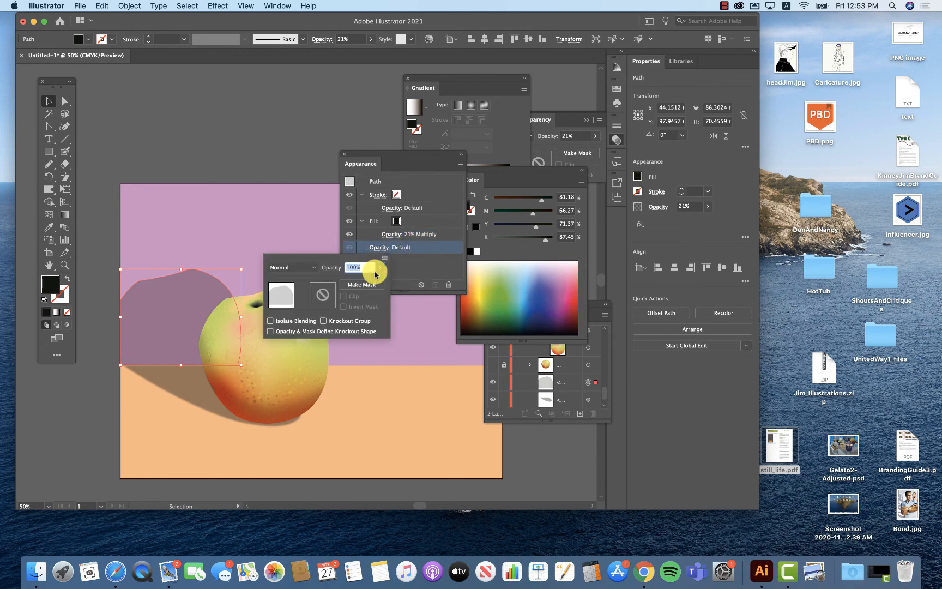
left_click(295, 267)
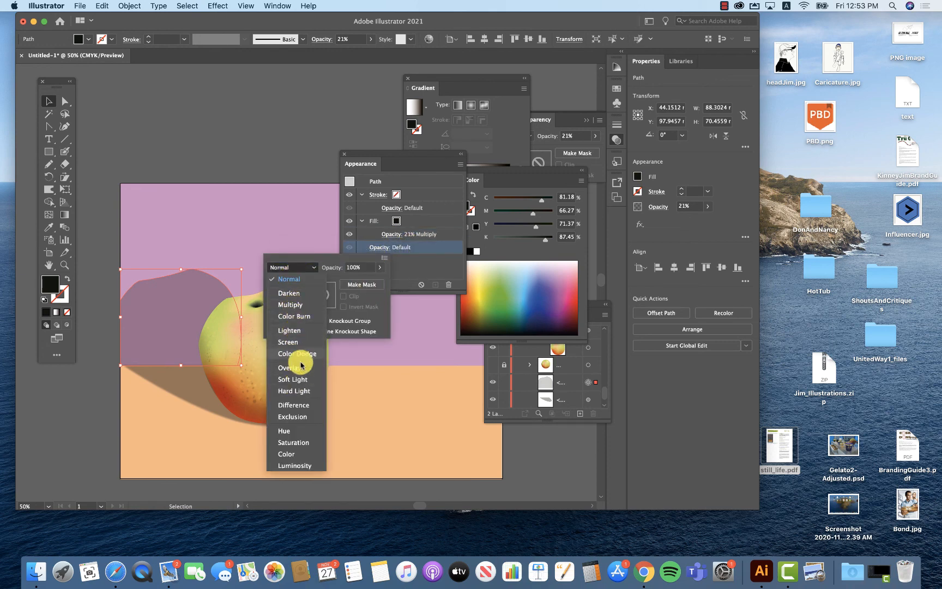
left_click(434, 269)
left_click(409, 268)
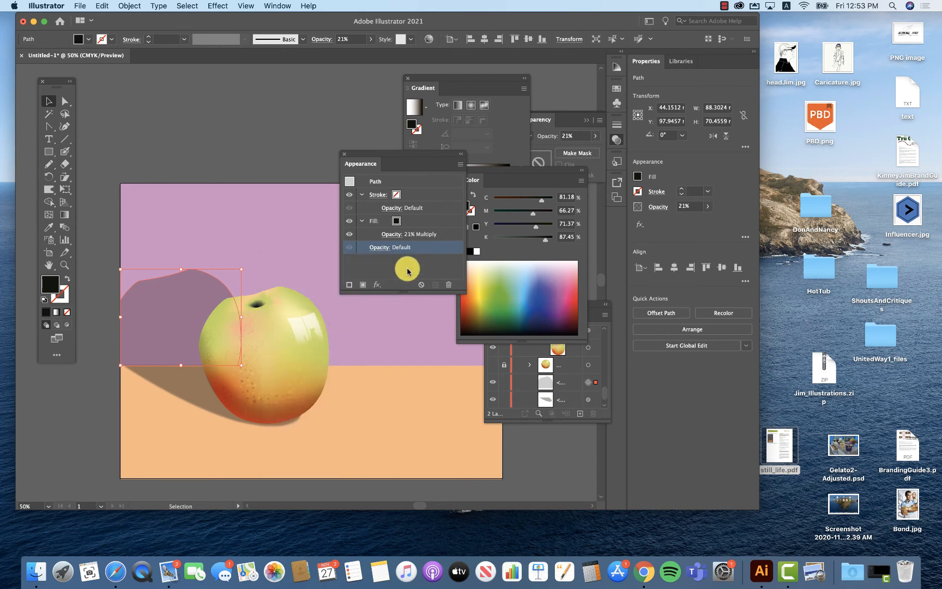
- Apply a Gaussian Blur with a radius of 57.199 pixels to the wall shadow
left_click(377, 285)
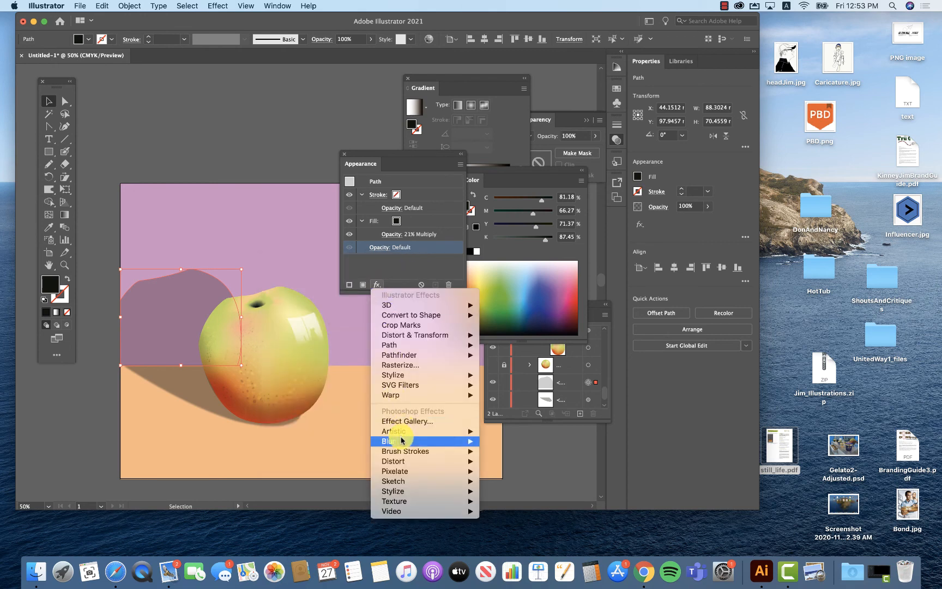
mouse_move(412, 442)
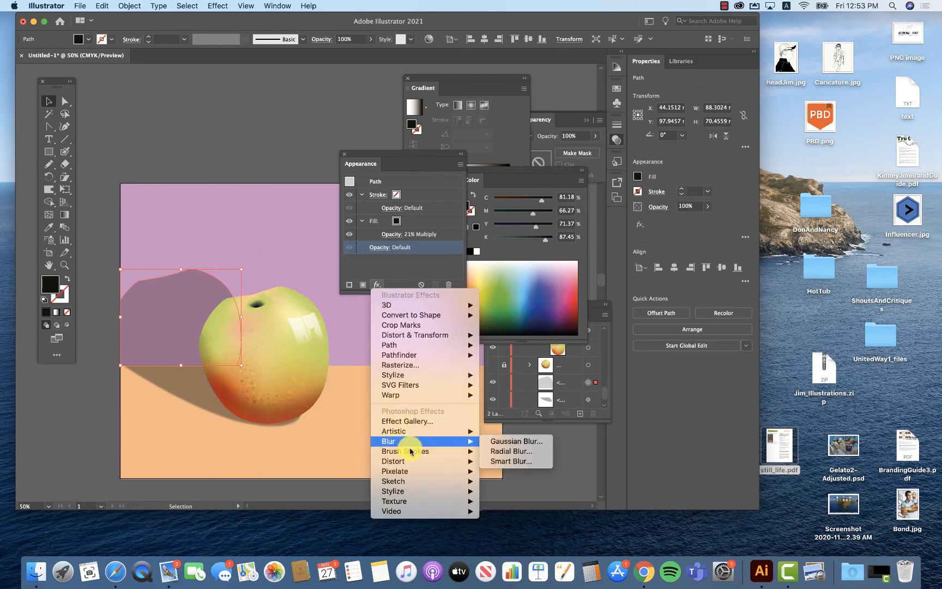
left_click(507, 440)
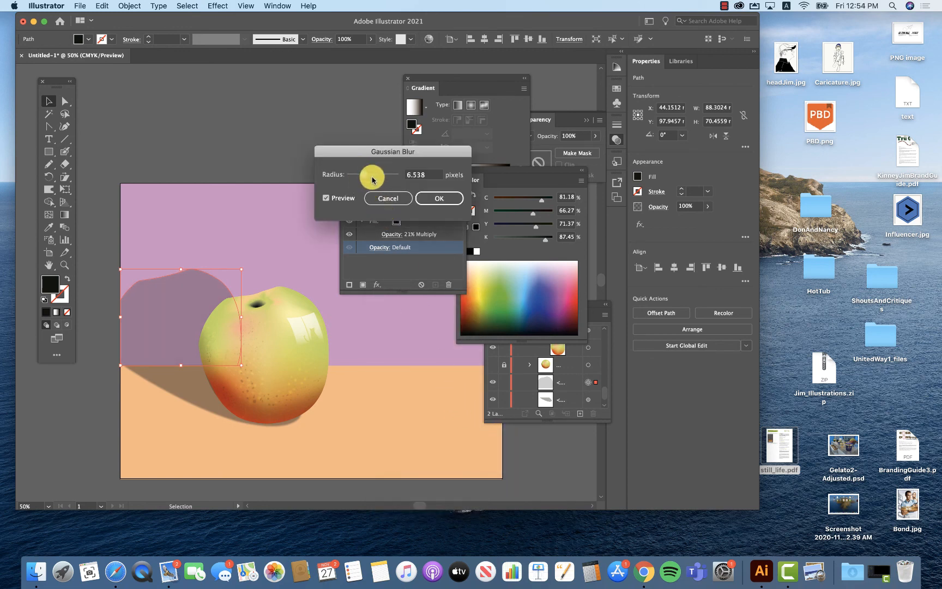
mouse_move(374, 177)
left_mouse_down()
mouse_move(386, 177)
mouse_move(378, 175)
left_mouse_up()
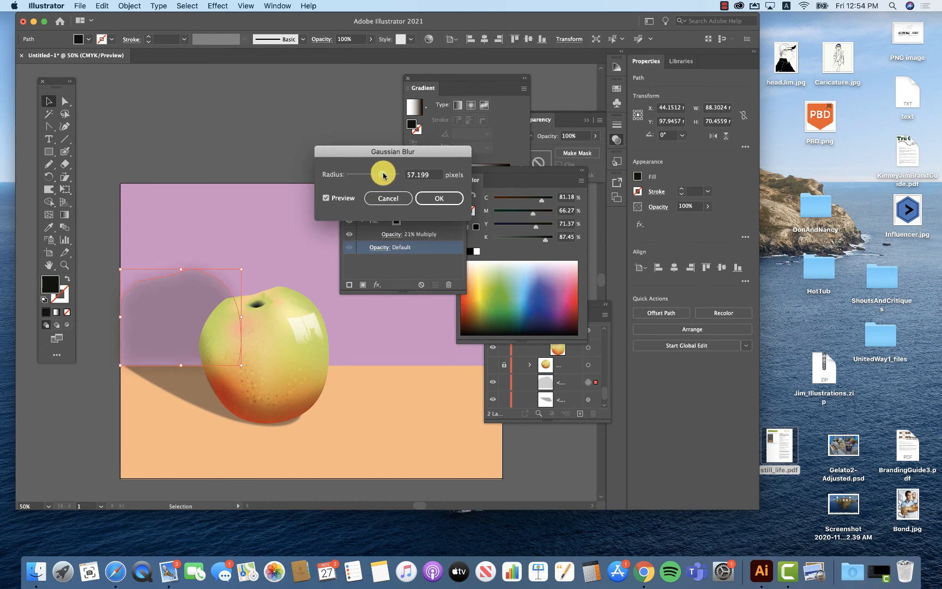
left_click(433, 198)
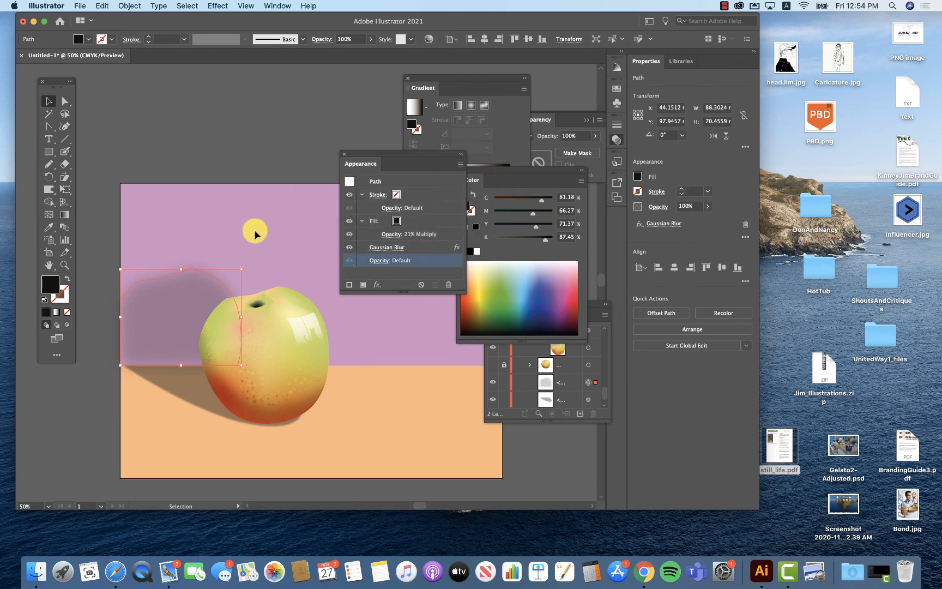
left_click(178, 150)
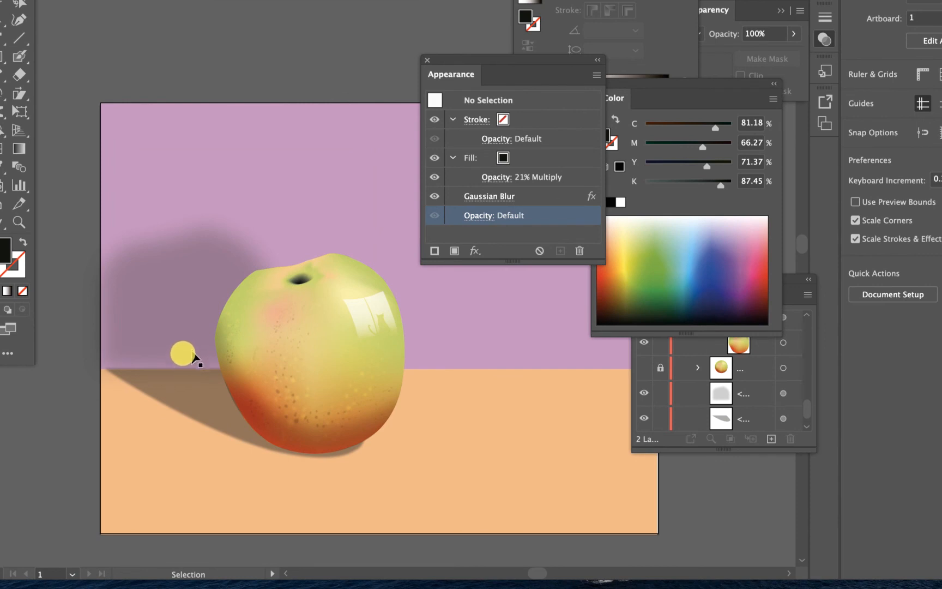
- Move the blurred wall shadow about 6 mm down so its soft lower edge overlaps the tabletop
left_click(186, 337)
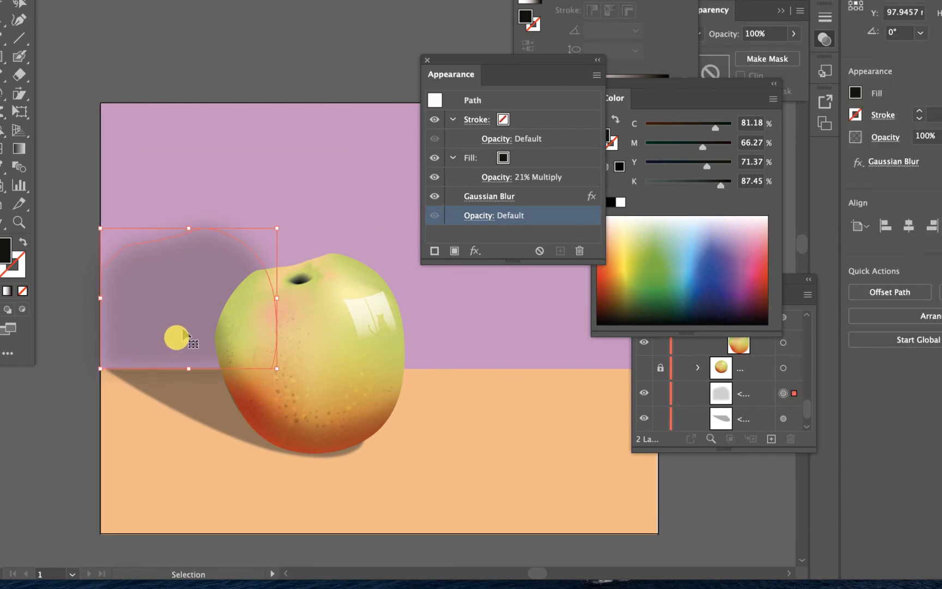
left_click_drag(186, 338, 184, 343)
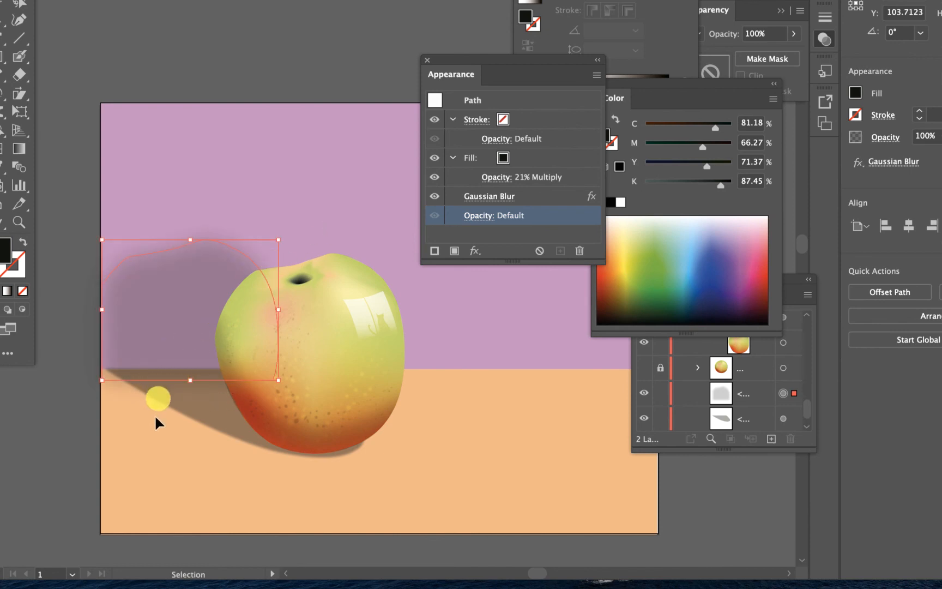
left_click(91, 381)
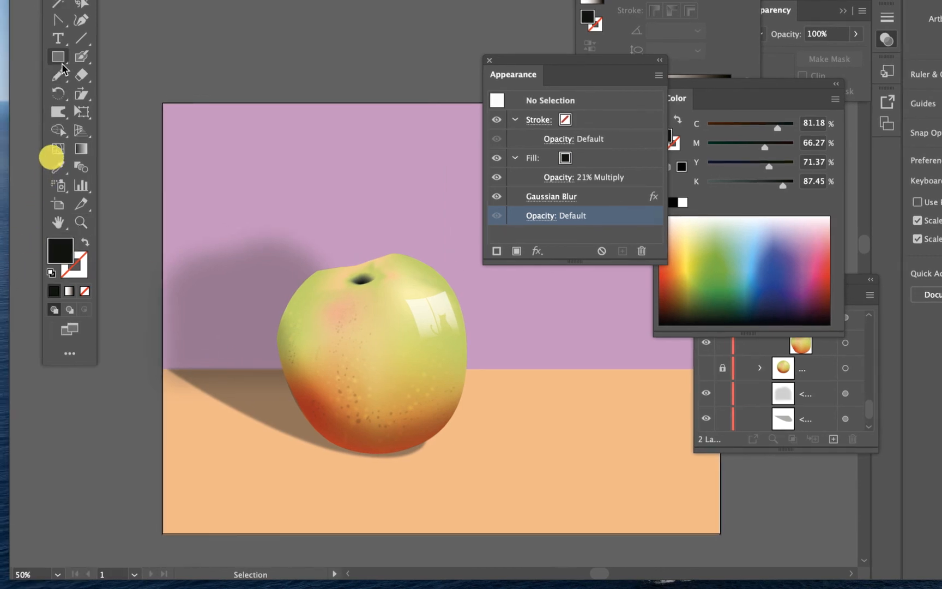
- Draw a rectangle about 121 × 95 mm around the wall shadow, ending at the tabletop edge, with no fill and a black 1 pt stroke
key("m")
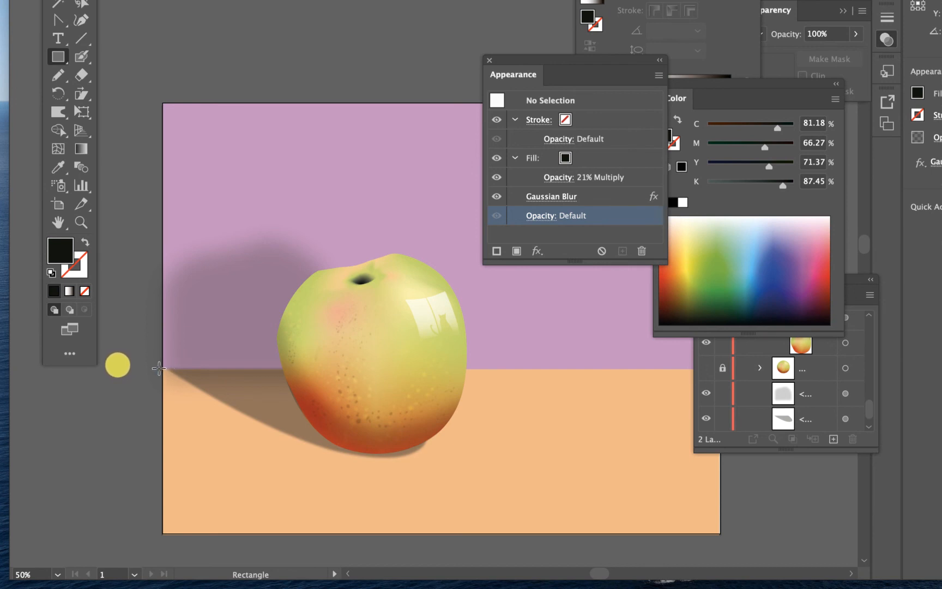
left_click_drag(158, 368, 401, 177)
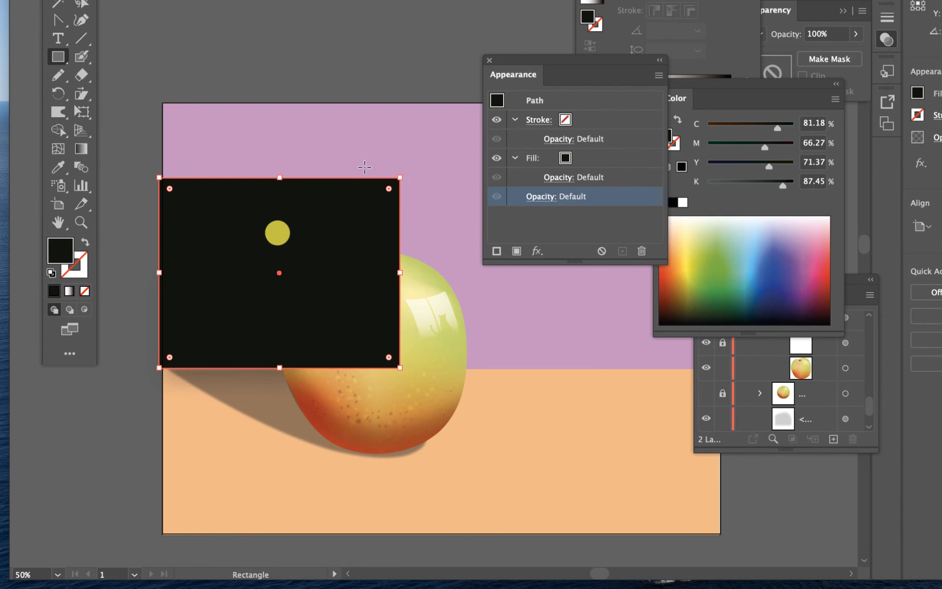
left_click(85, 243)
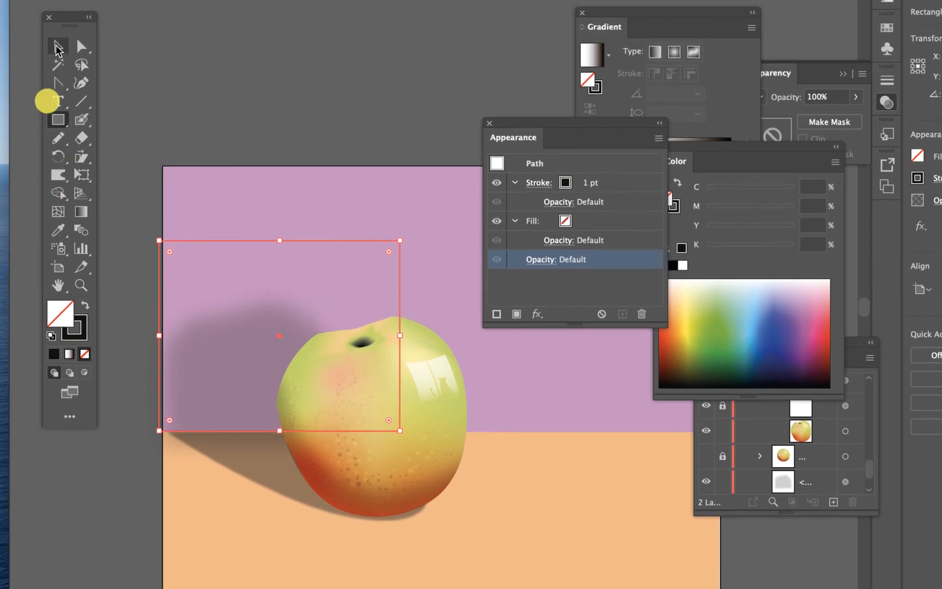
- Make a clipping mask from the outlined rectangle and the blurred wall shadow
left_click(58, 47)
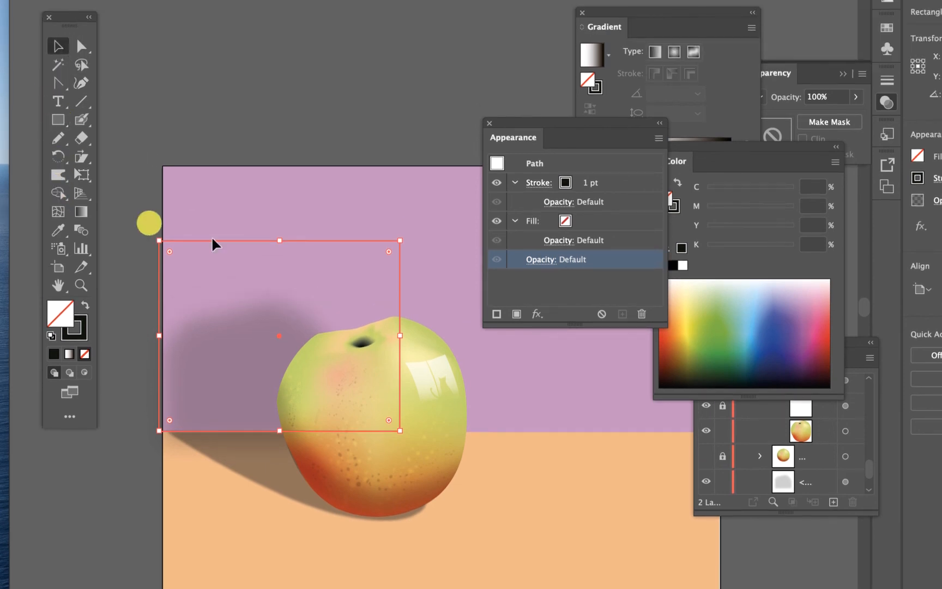
left_click(229, 335)
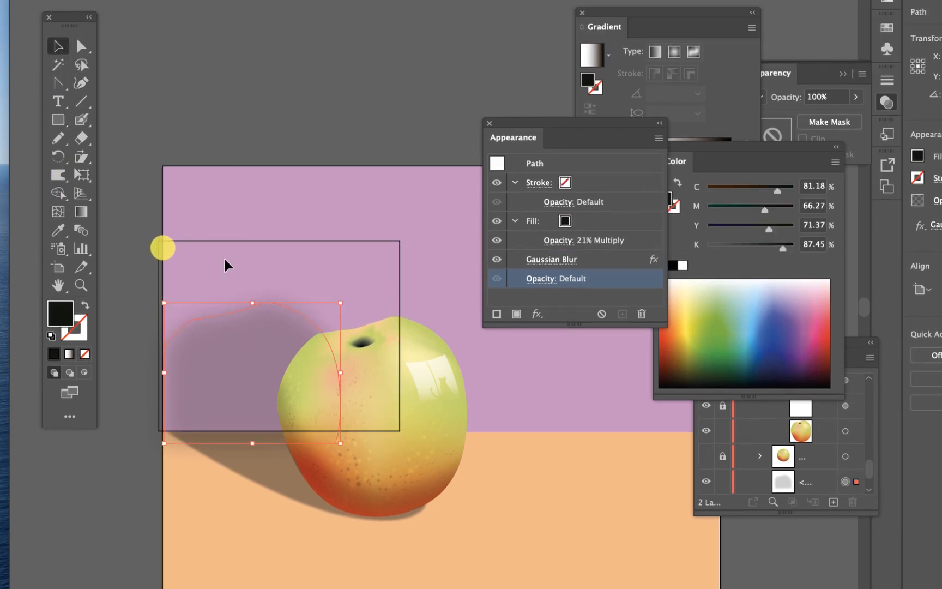
left_click(222, 241, "shift")
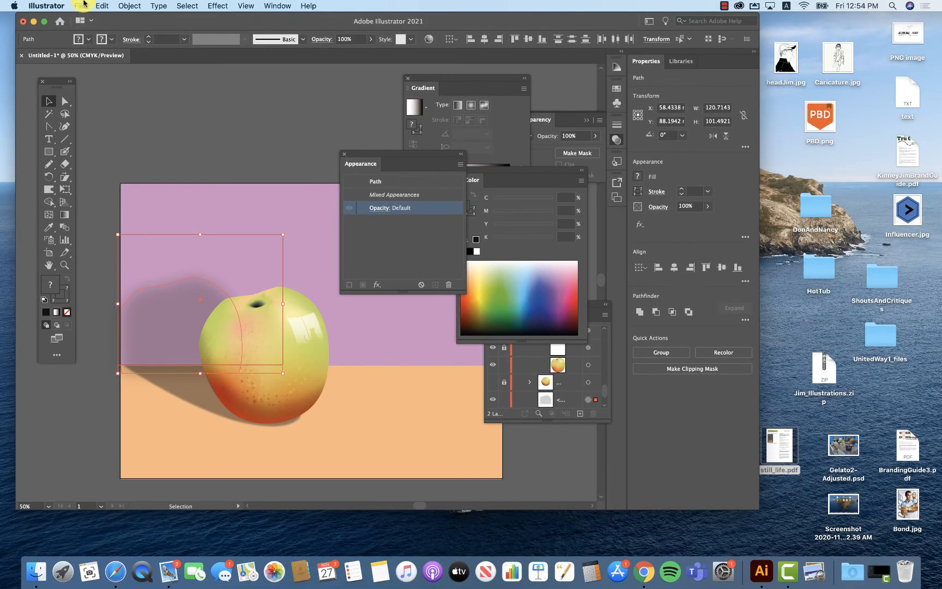
left_click(121, 5)
mouse_move(169, 336)
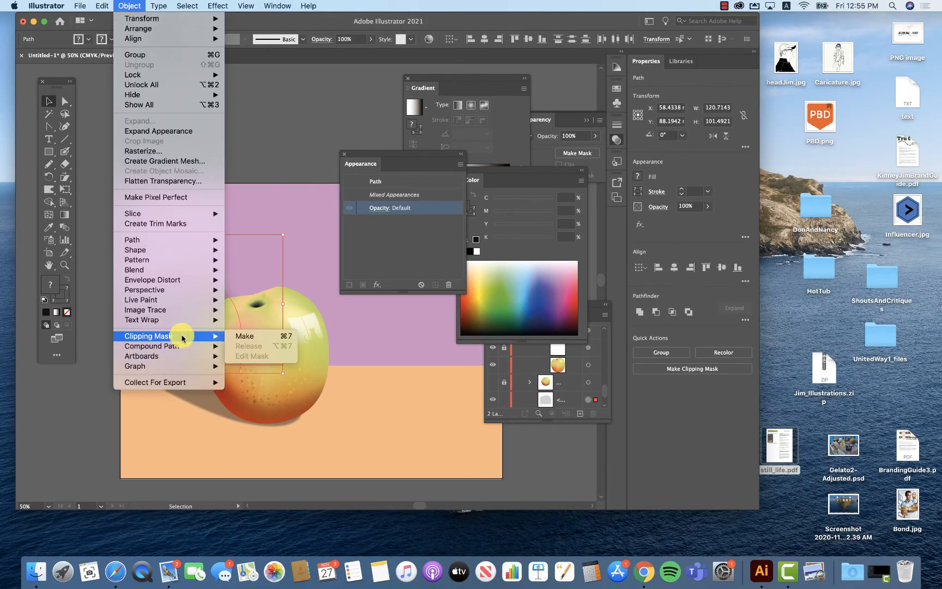
left_click(239, 335)
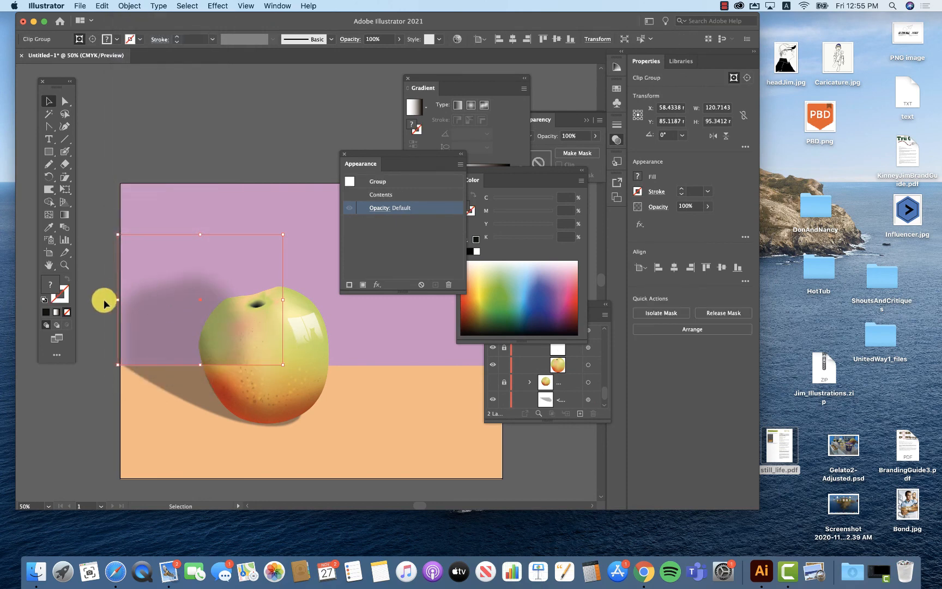
left_click(96, 326)
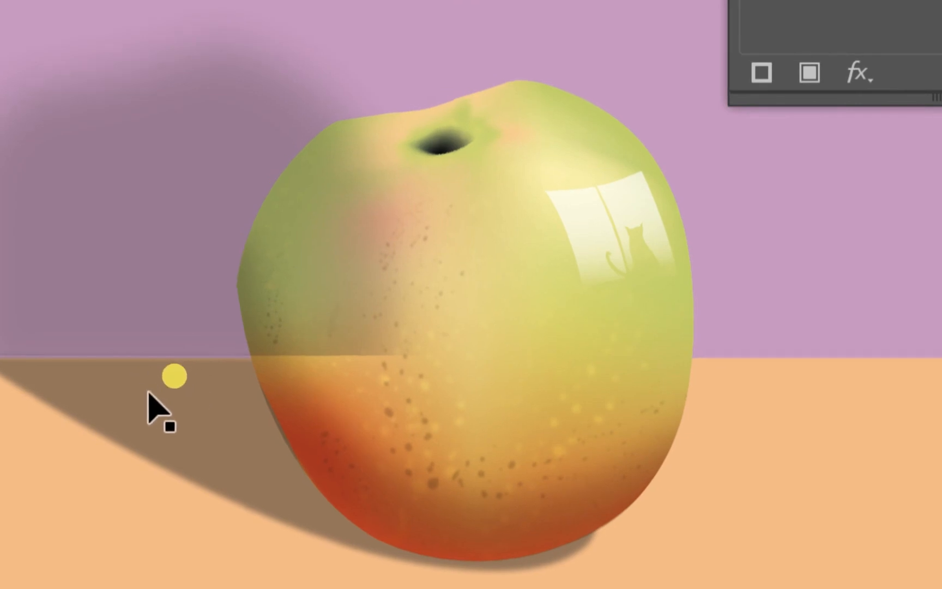
- Remove the clipped wall shadow from in front of the apple and nudge the tabletop shadow slightly down and to the left
scroll(158, 400, "left", 5)
scroll(158, 400, "down", 1)
left_click(290, 252)
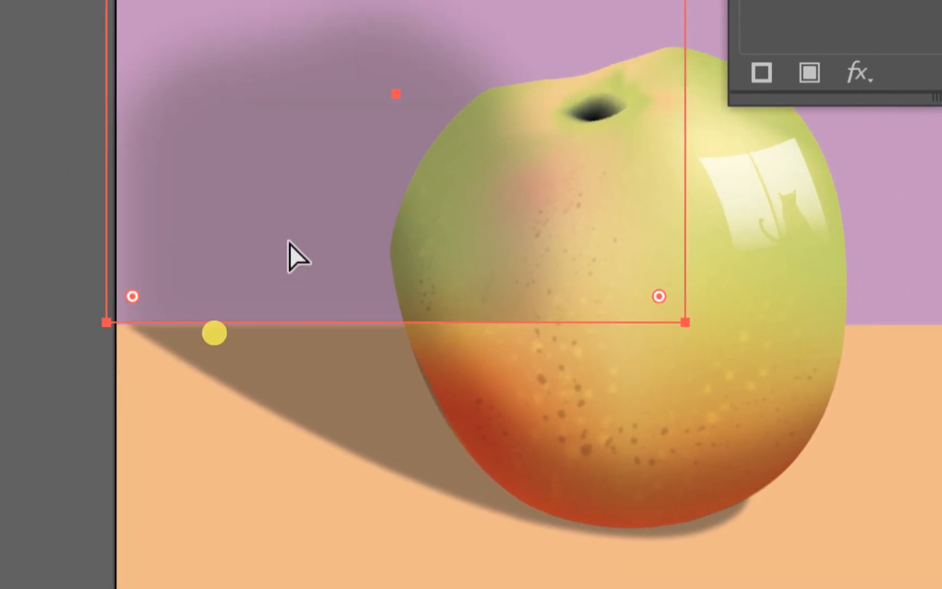
key("Delete")
left_click(309, 353)
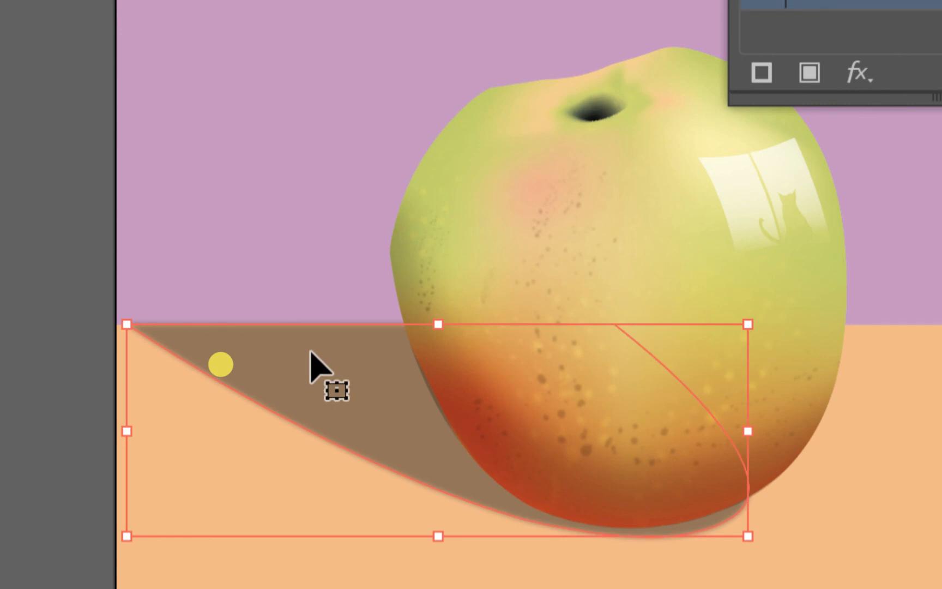
left_click_drag(308, 352, 309, 352)
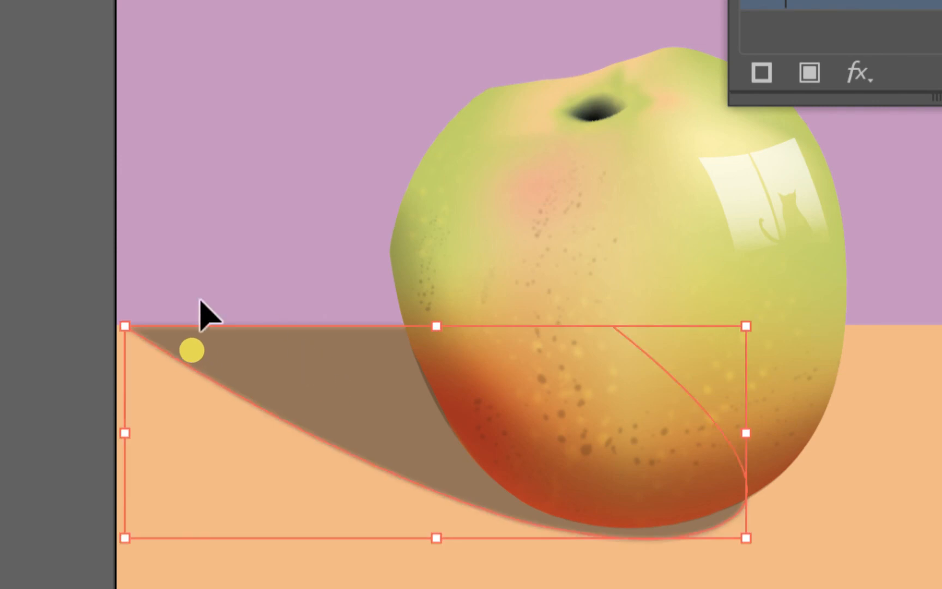
- Show the hidden clipped wall shadow again and move it slightly down and to the left to meet the tabletop shadow
key("ctrl+alt+3")
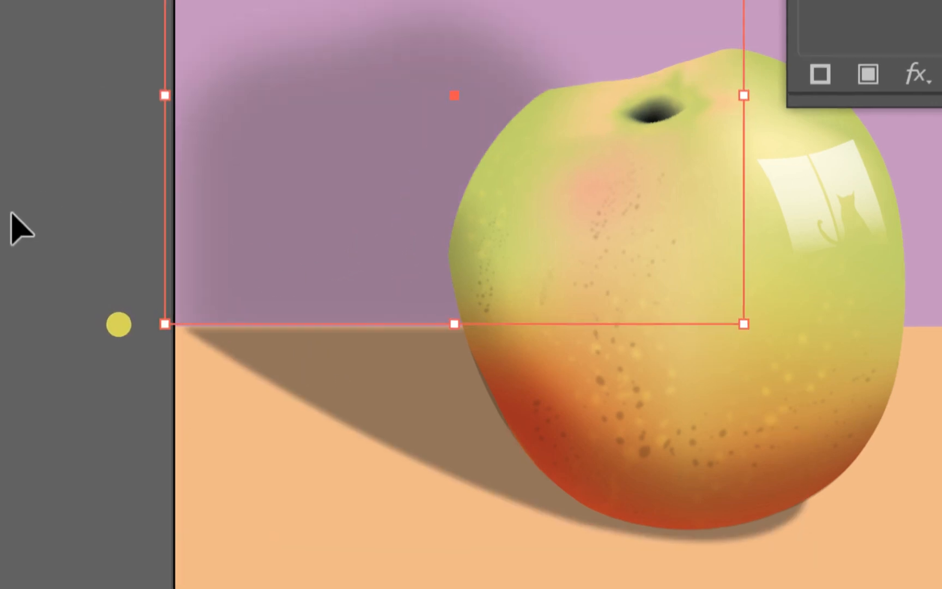
left_click(13, 213)
left_click_drag(303, 226, 291, 233)
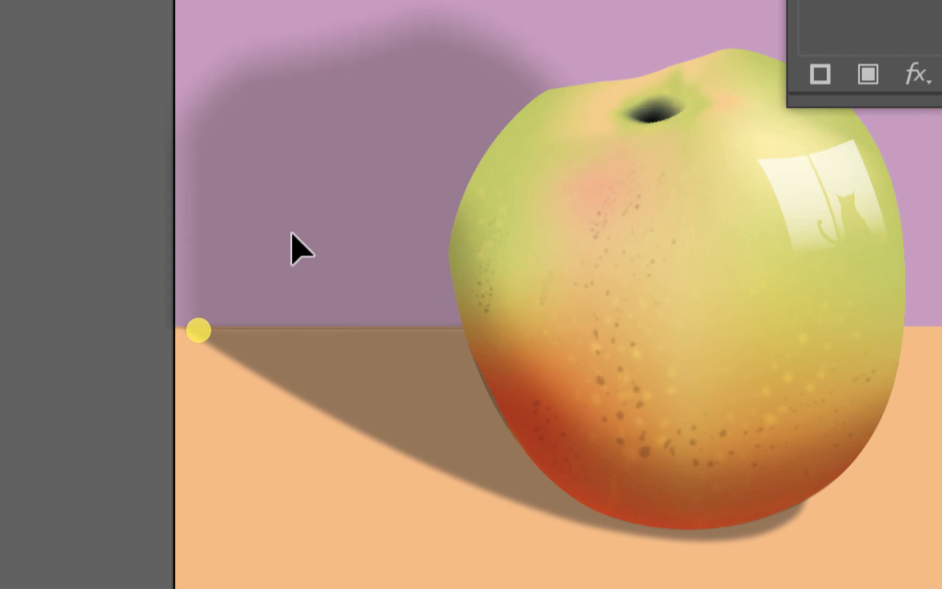
left_click(94, 273)
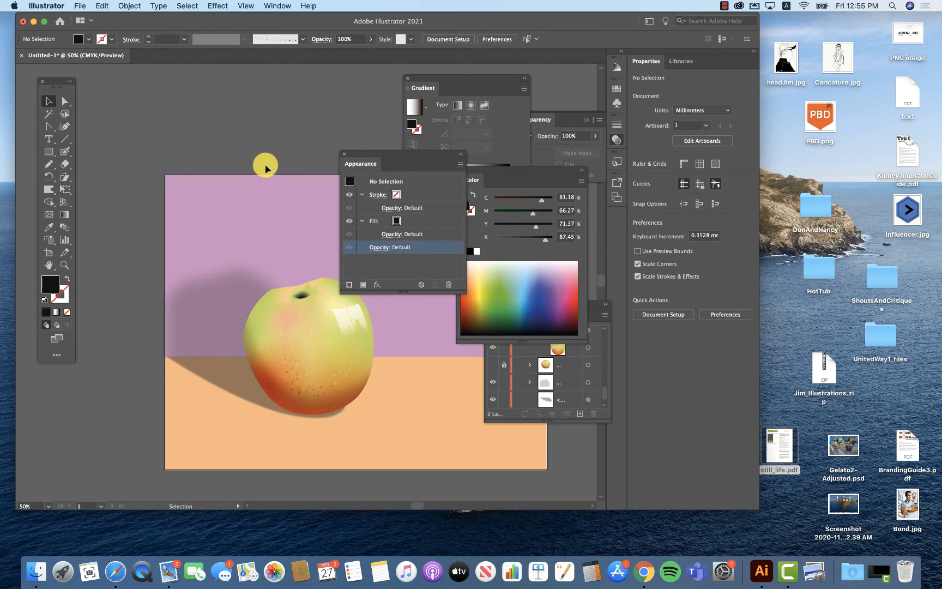
- Fill the tabletop shadow with a linear white-to-black gradient and angle it diagonally toward the apple's base at about -49°
left_click(216, 373)
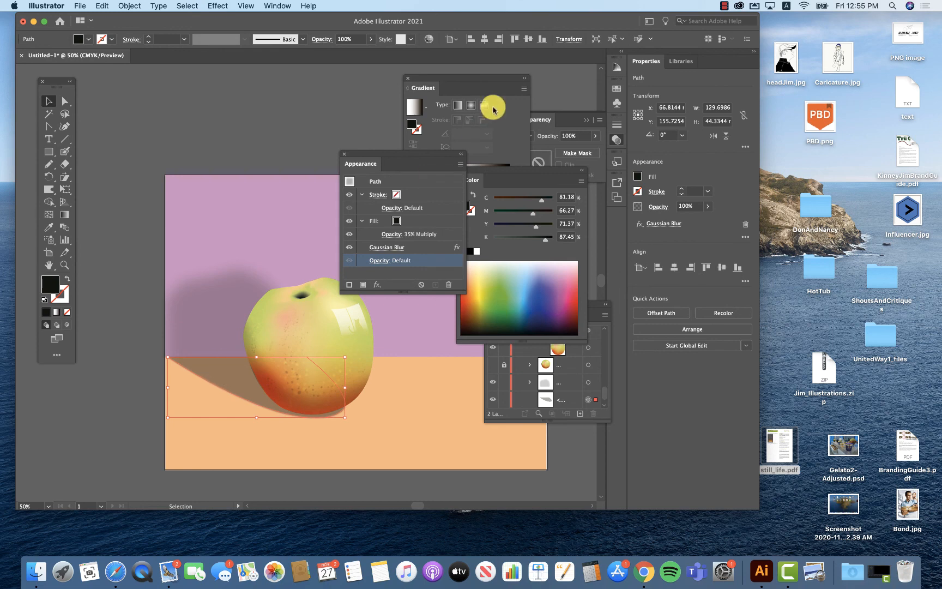
left_click(413, 108)
left_click(413, 108)
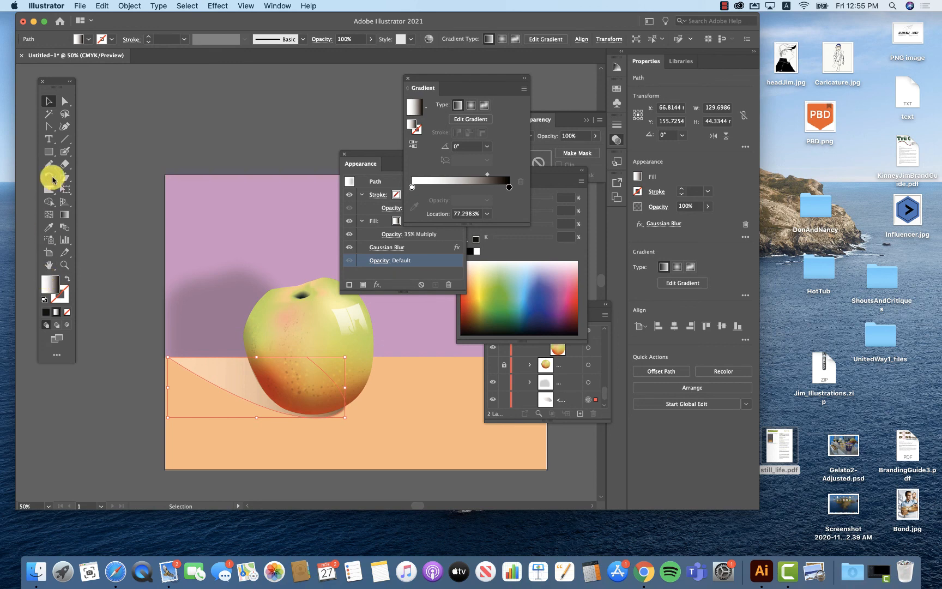
left_click(65, 213)
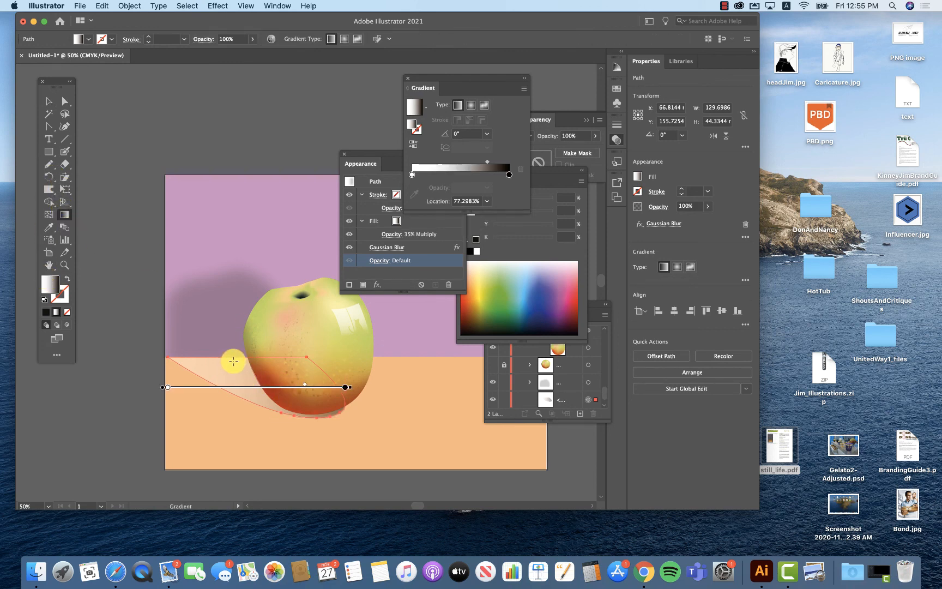
left_click_drag(233, 359, 254, 384)
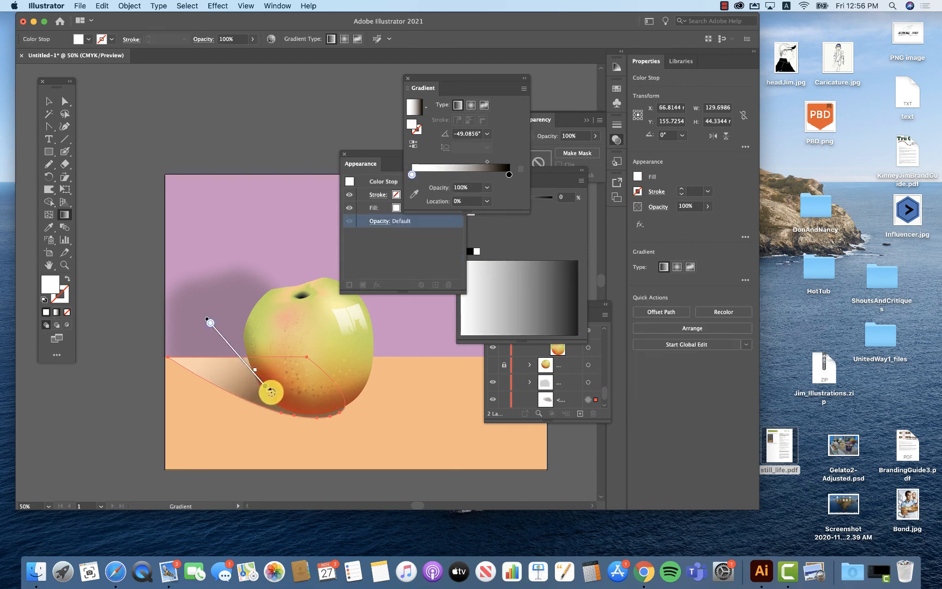
- Darken the tabletop shadow's gradient by shifting its midpoint and start toward the white end, and rotate it to about -43°
left_click(268, 388)
left_click_drag(278, 398, 308, 417)
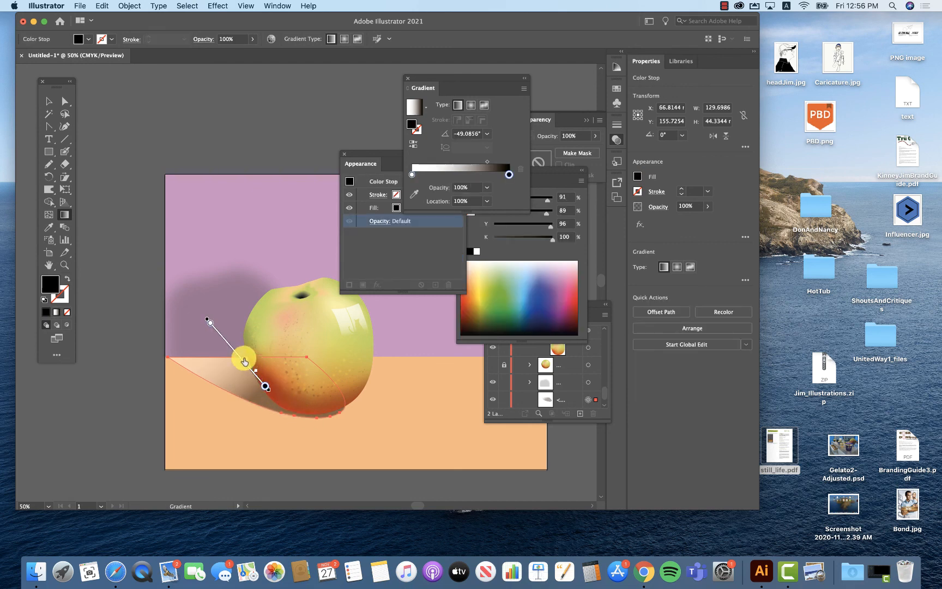
left_click_drag(234, 350, 182, 293)
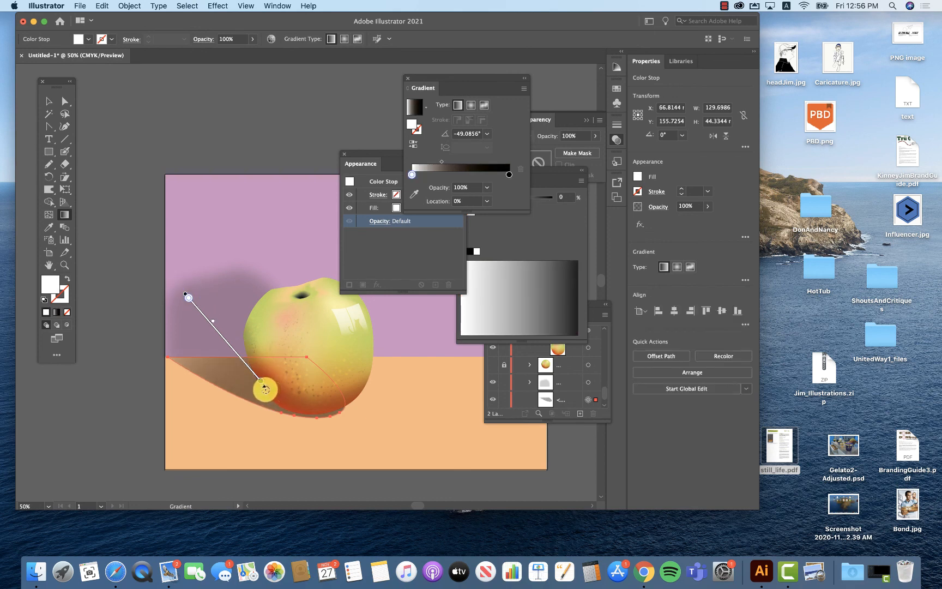
mouse_move(266, 388)
left_mouse_down()
mouse_move(273, 374)
mouse_move(262, 380)
left_mouse_up()
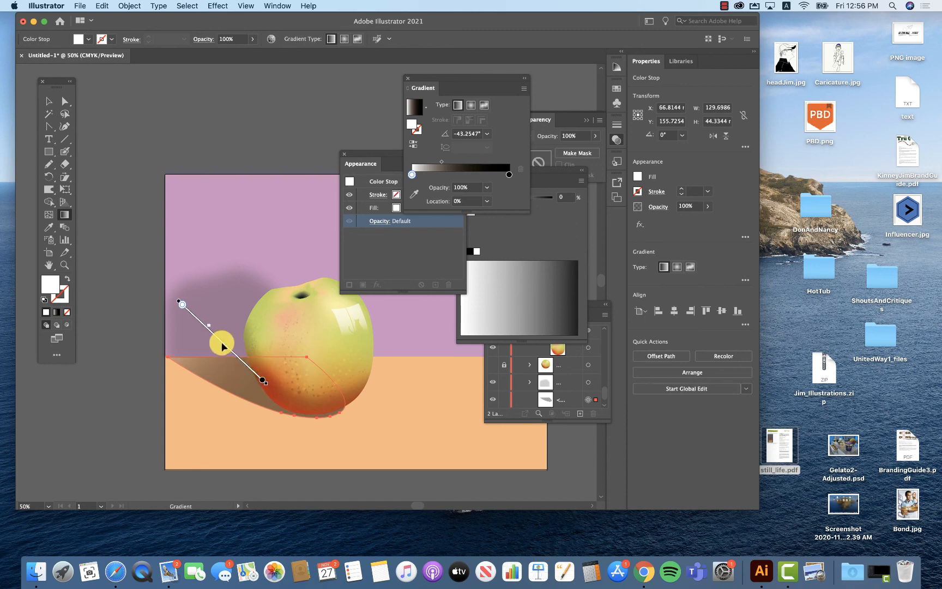
key("v")
key("super+shift+a")
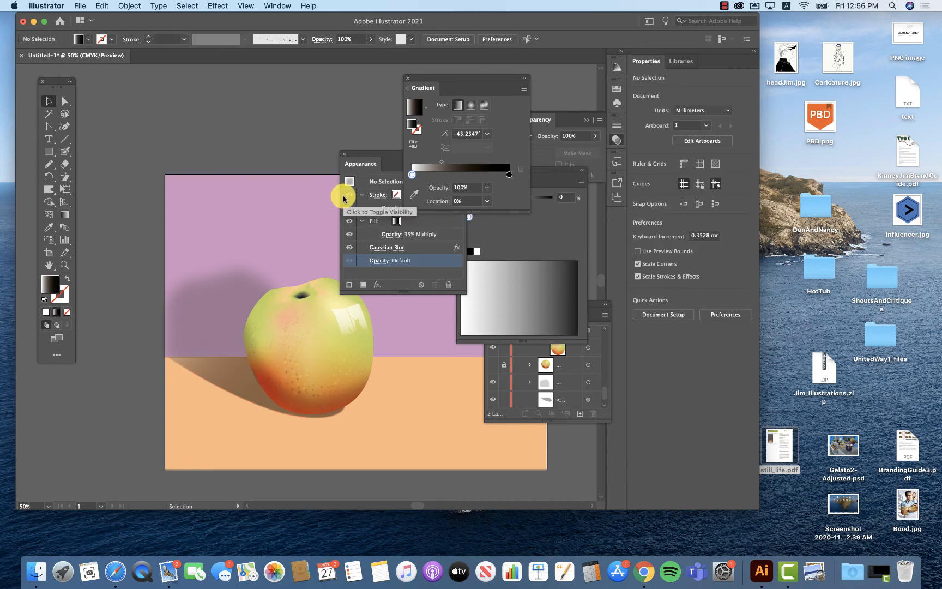
- Increase the Gaussian Blur on the tabletop shadow to soften its edge
left_click(223, 376)
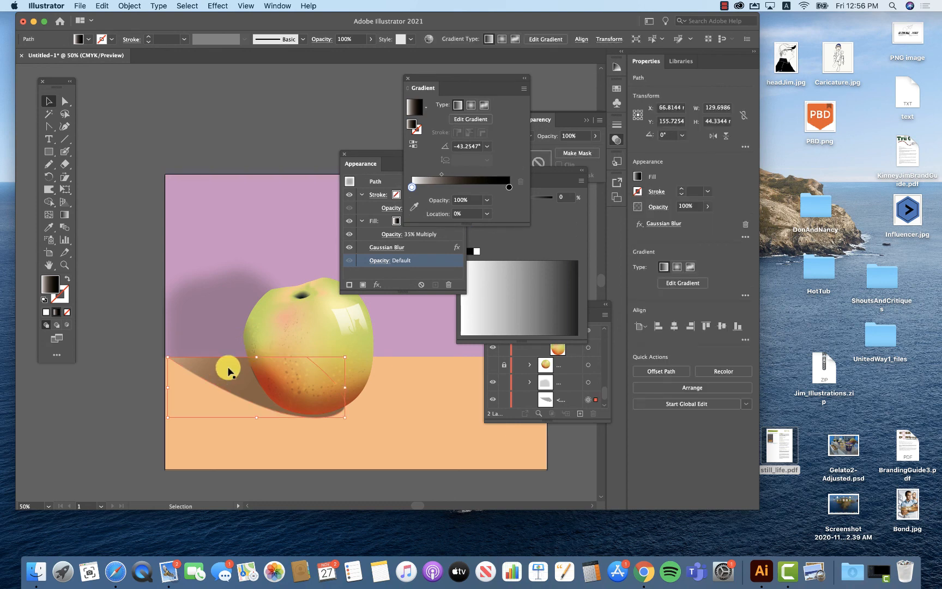
left_click(387, 247)
key("Return")
left_click(203, 157)
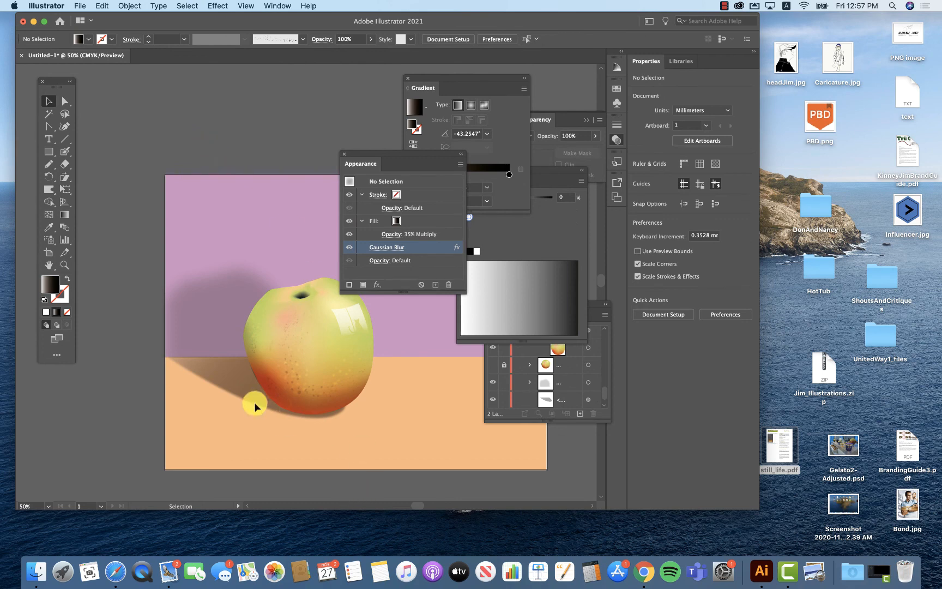
- Move the tabletop shadow about 0.9 mm left and 0.2 mm up so its upper edge meets the wall shadow
scroll(197, 373, "down", 3)
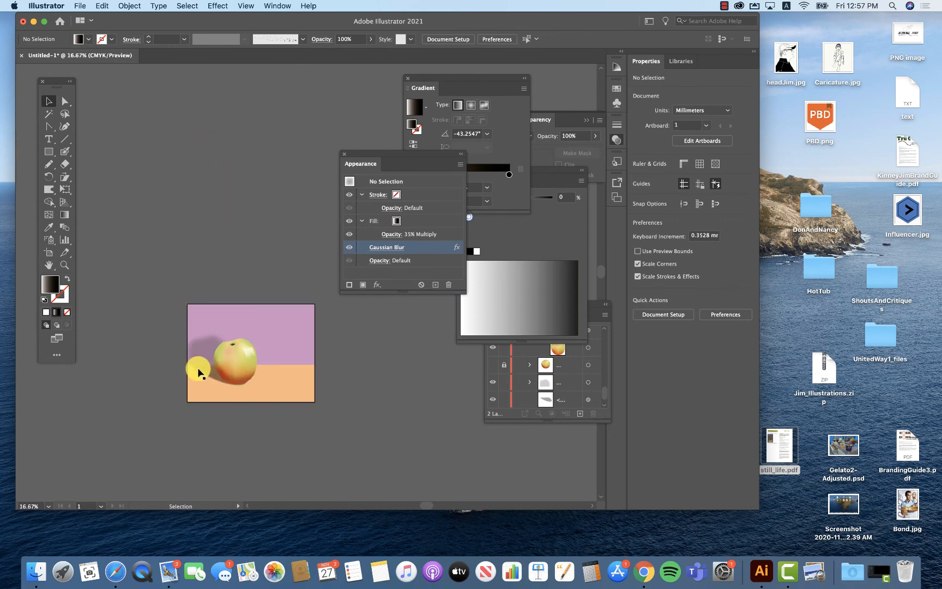
scroll(198, 372, "up", 4)
scroll(198, 373, "up", 3)
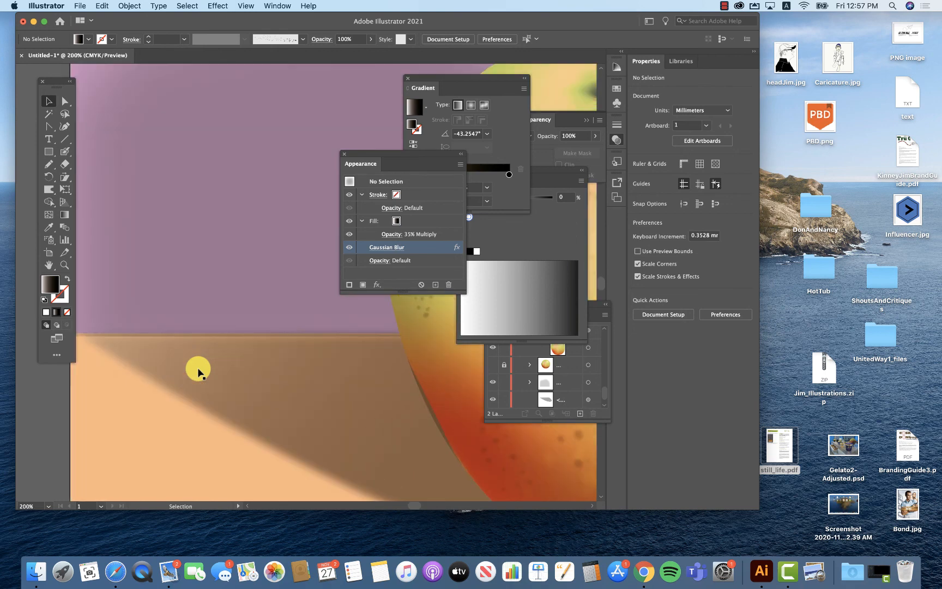
left_click(137, 352)
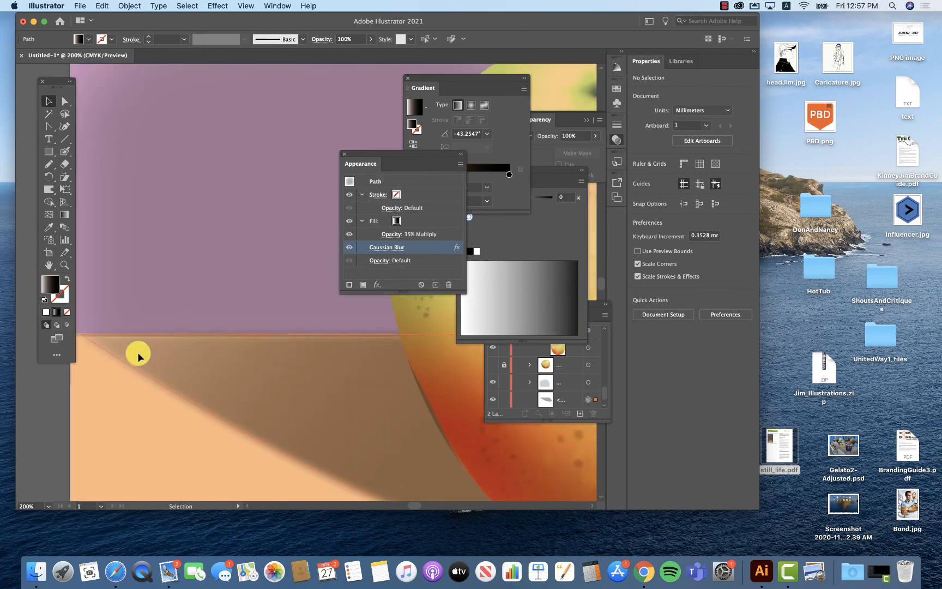
left_click_drag(147, 354, 142, 349)
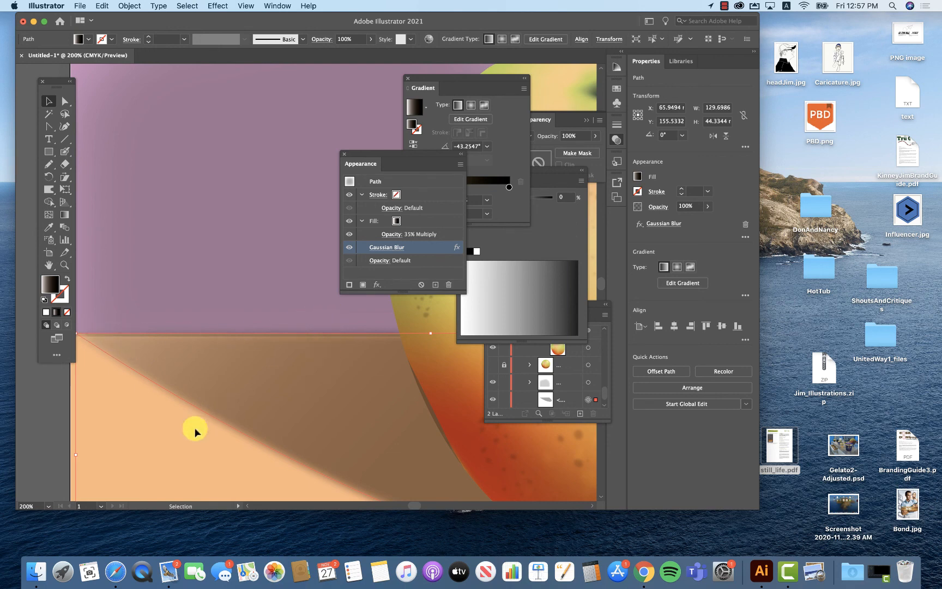
left_click(180, 426)
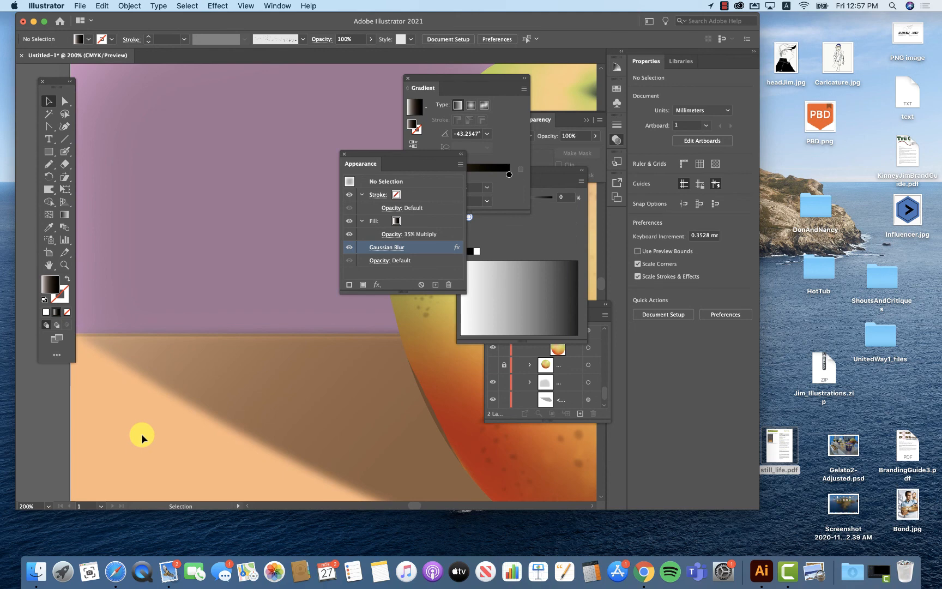
key("super+0")
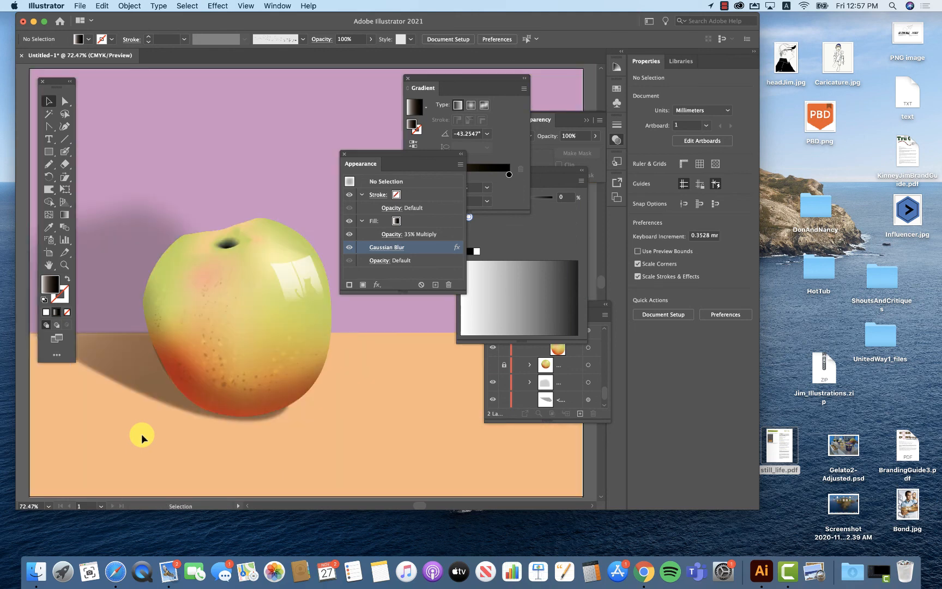
key("XF86AudioRaiseVolume")
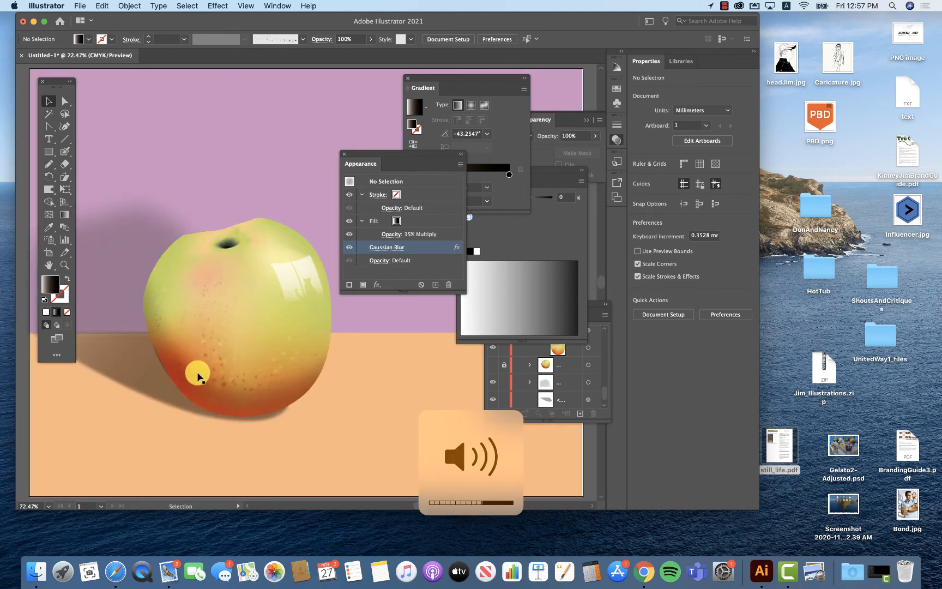
- Reshape the lower-left edge of the apple's clipping path by moving its left anchor and bending the handle inward to hide the dark sliver
key("z")
left_click_drag(142, 334, 342, 377)
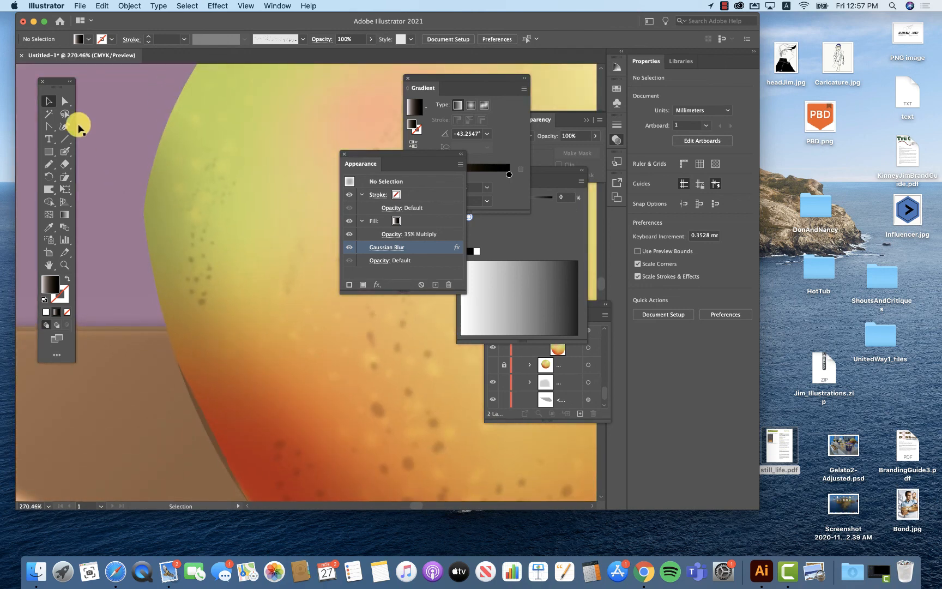
left_click(65, 101)
left_click(199, 415)
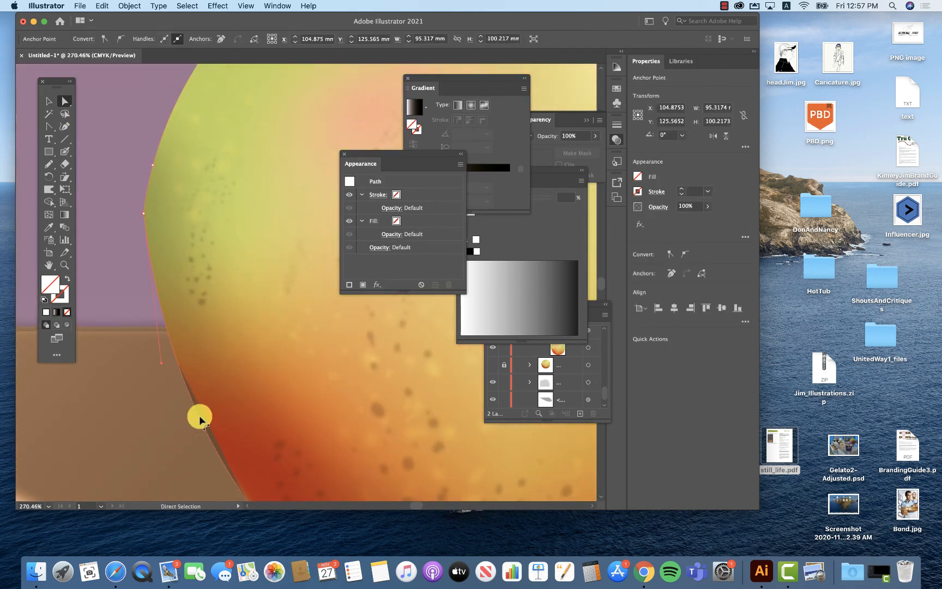
scroll(225, 375, "down", 5)
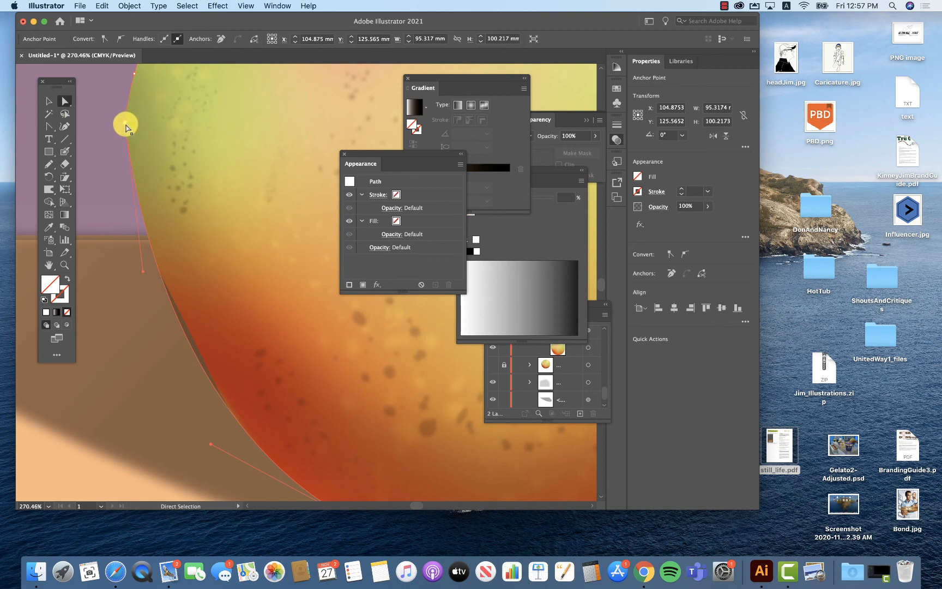
left_click_drag(128, 129, 137, 154)
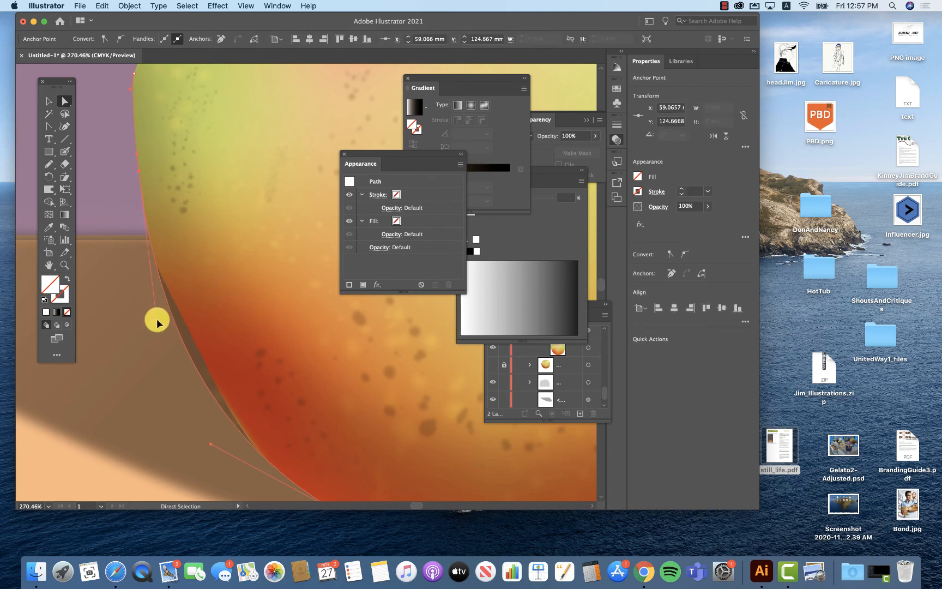
left_click_drag(157, 323, 190, 297)
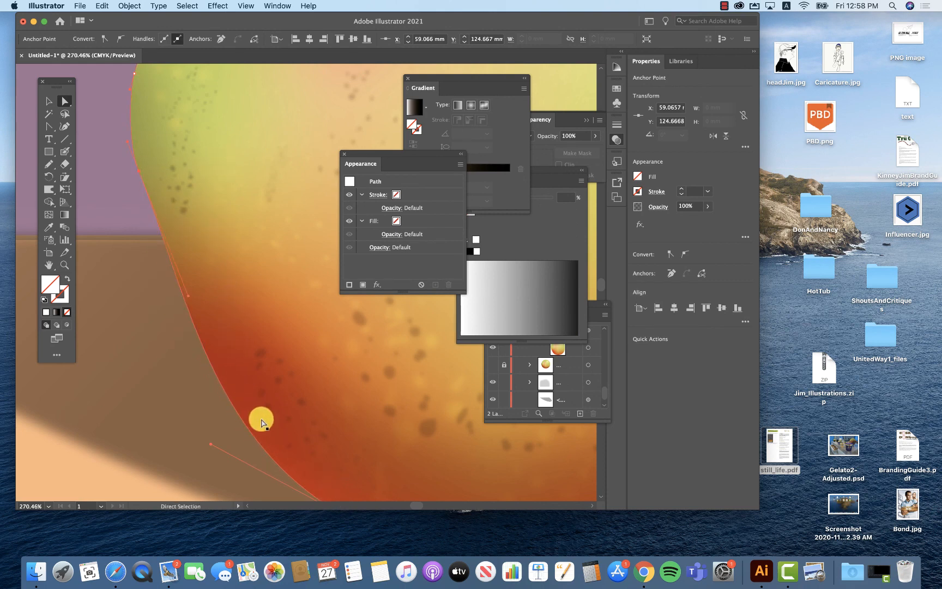
key("super+0")
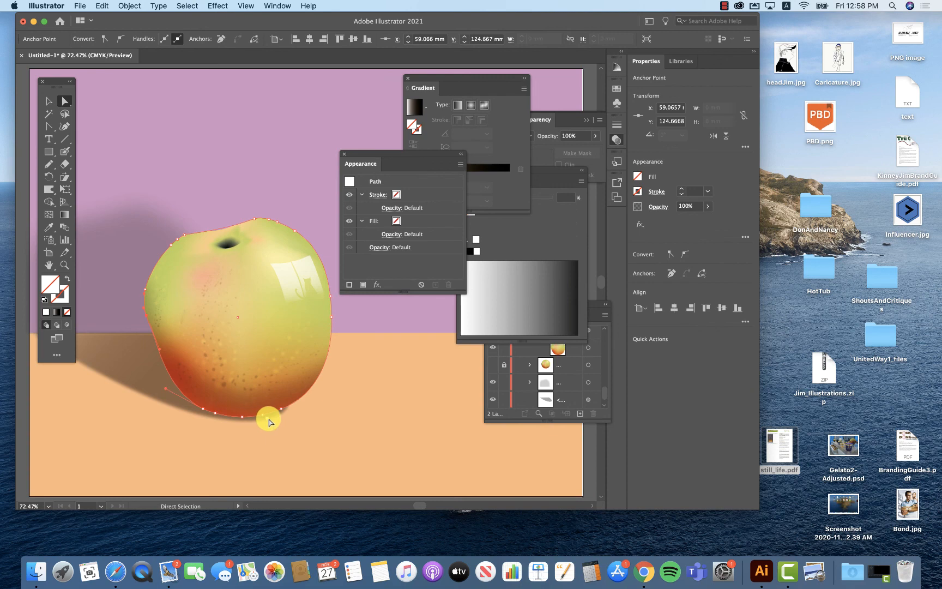
left_click(386, 385)
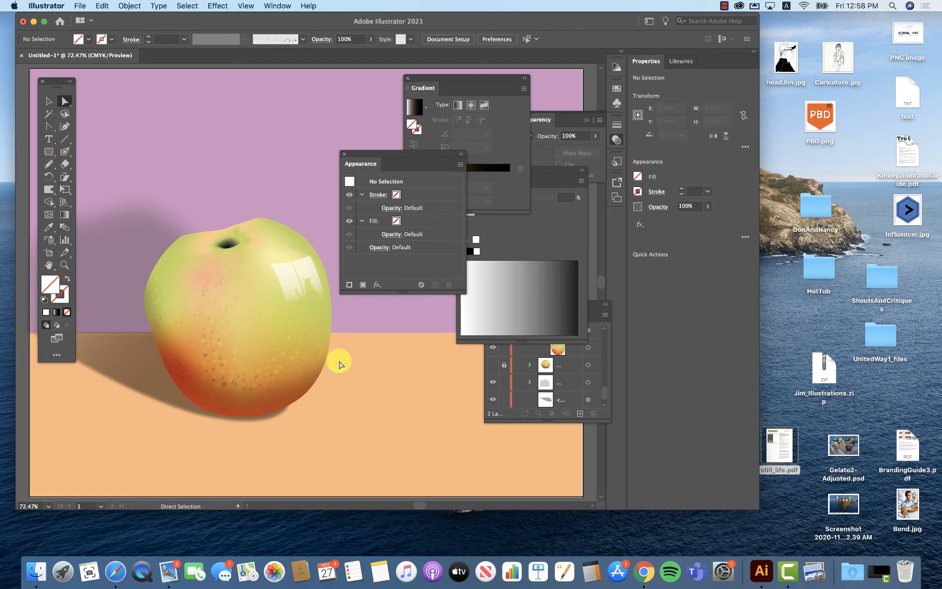
- Draw a closed stem shape about 16 × 53 mm with the Pencil tool, rising from the apple's hollow and flaring at its tip
left_click(299, 341)
left_click(48, 163)
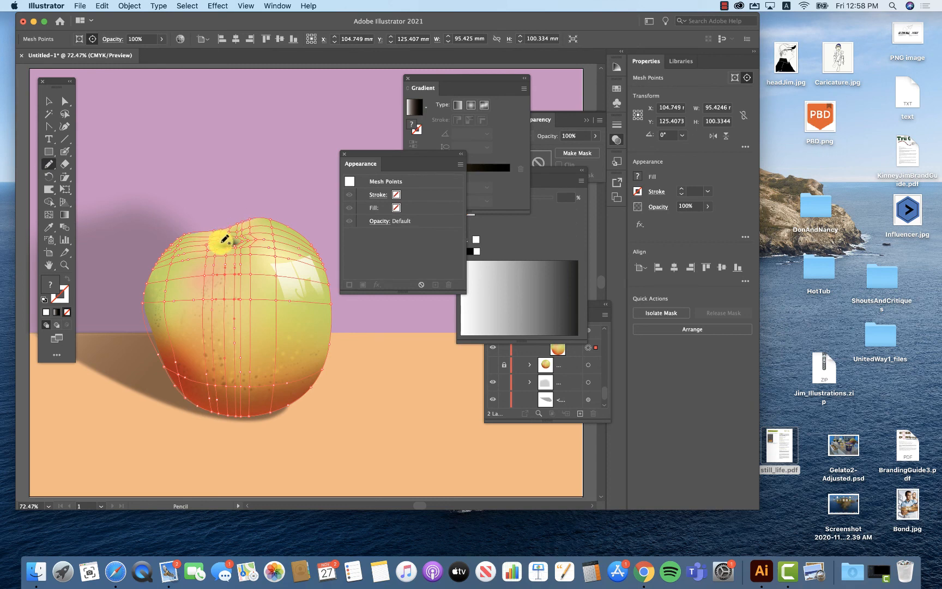
key("super+shift+a")
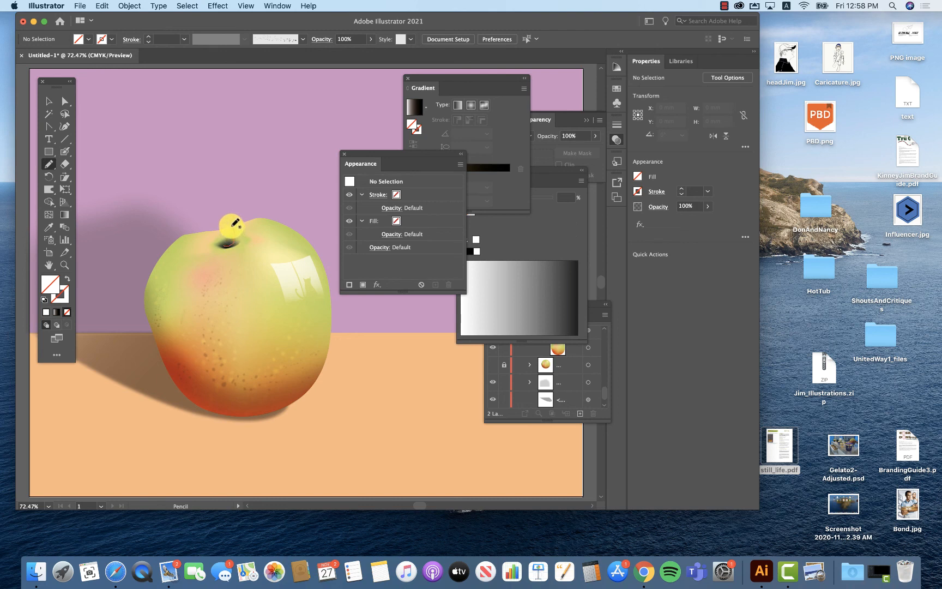
mouse_move(232, 228)
left_mouse_down()
mouse_move(230, 145)
mouse_move(215, 141)
mouse_move(203, 151)
mouse_move(215, 162)
mouse_move(221, 236)
left_mouse_up()
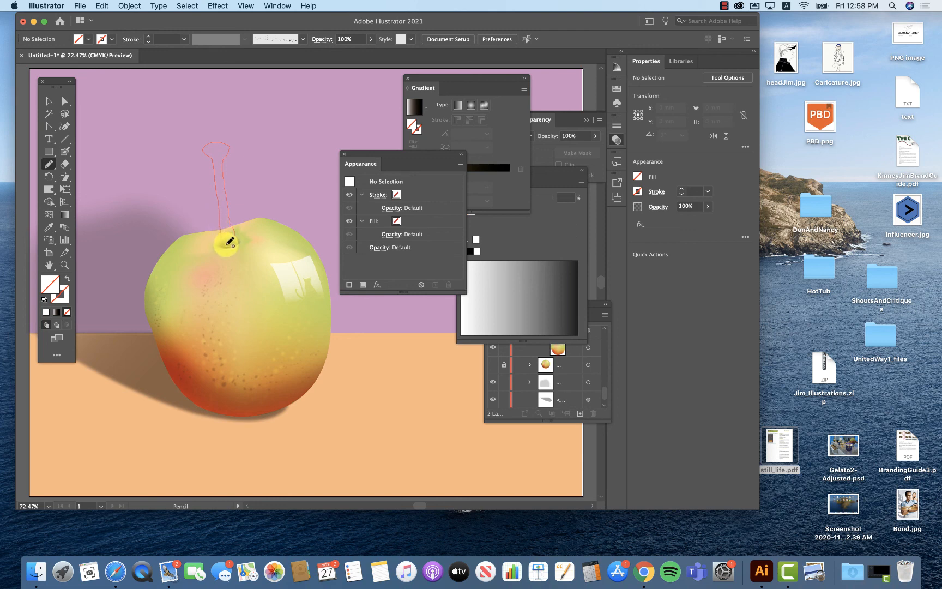
left_click_drag(229, 241, 231, 243)
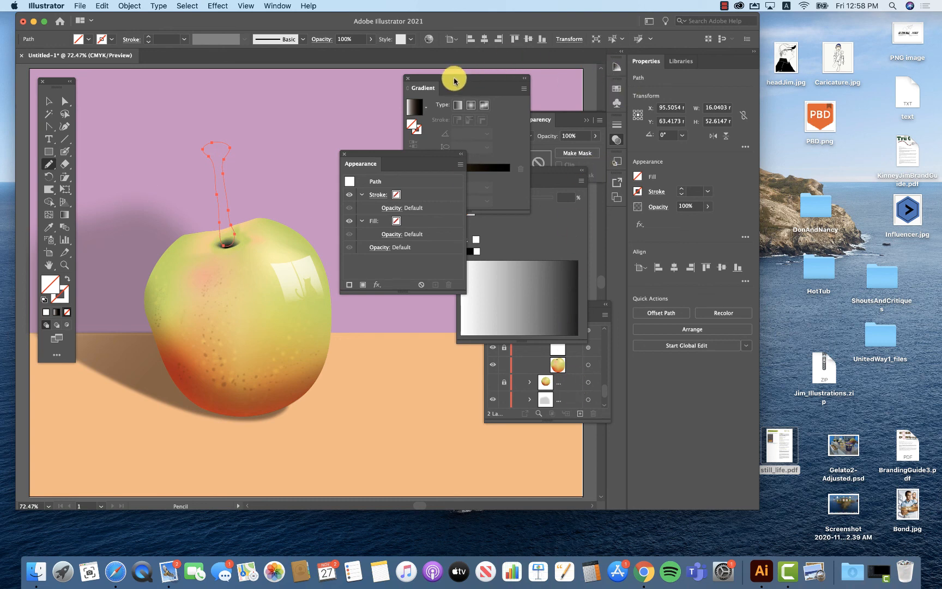
- Fill the stem with dark CMYK 74.12, 58.43, 83.92, 73.33 and scale it proportionally to about 9.6 × 31.6 mm
left_click_drag(455, 80, 381, 313)
key("v")
left_click(530, 285)
left_click(581, 180)
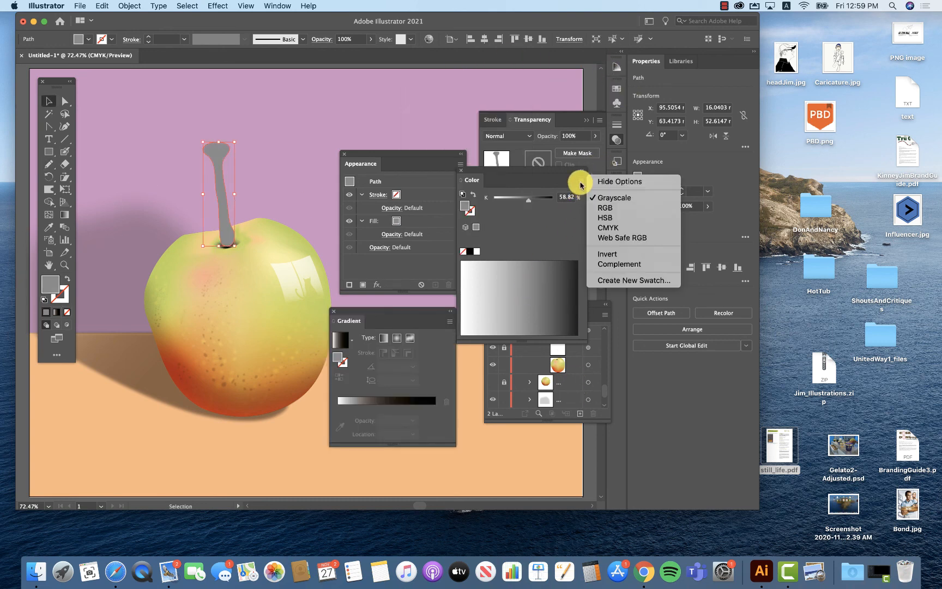
left_click(612, 228)
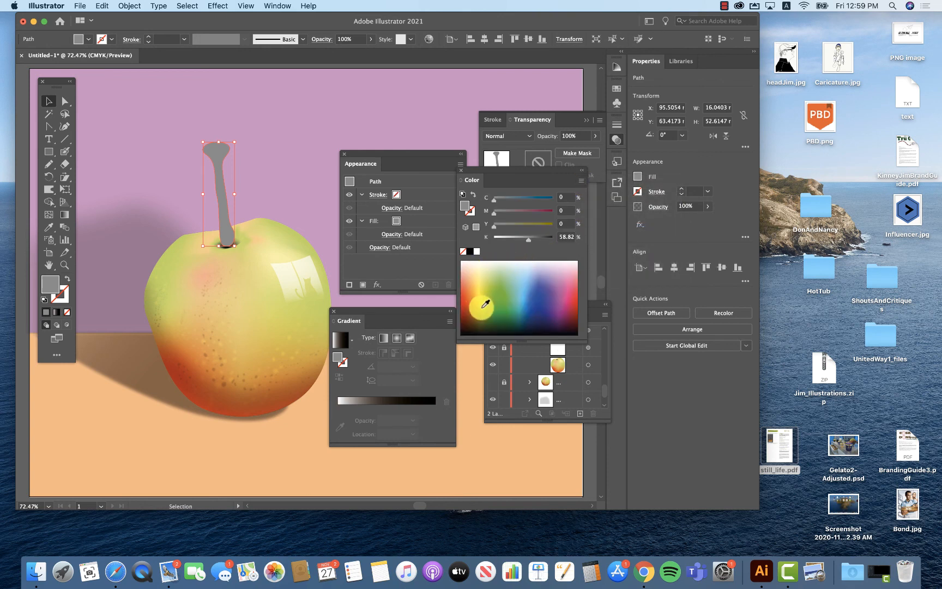
left_click(485, 327)
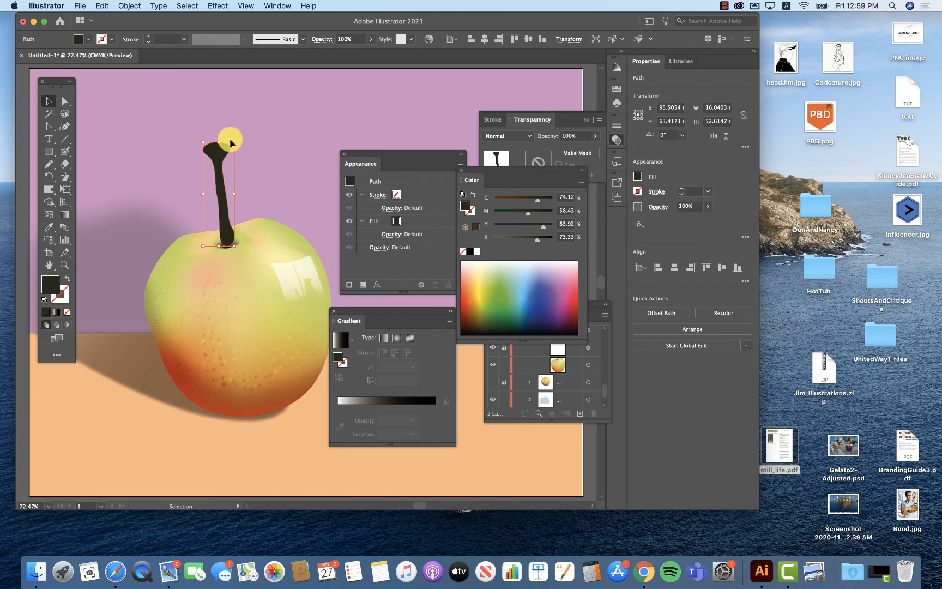
left_click_drag(237, 141, 222, 171)
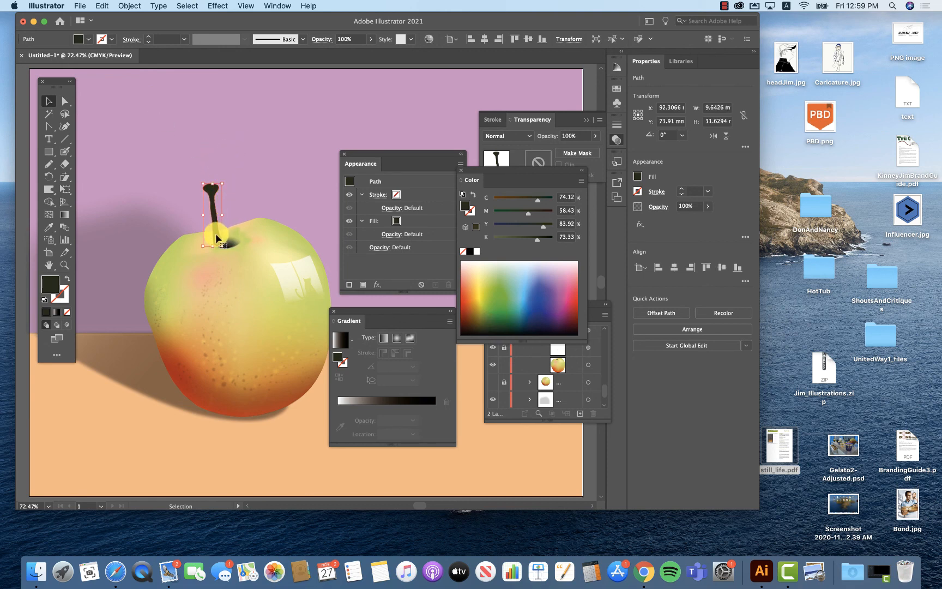
- Move the stem about 4.8 mm right and 1.1 mm down into the hollow and add four gradient mesh points on its flared tip and shaft
left_click_drag(222, 238, 226, 240)
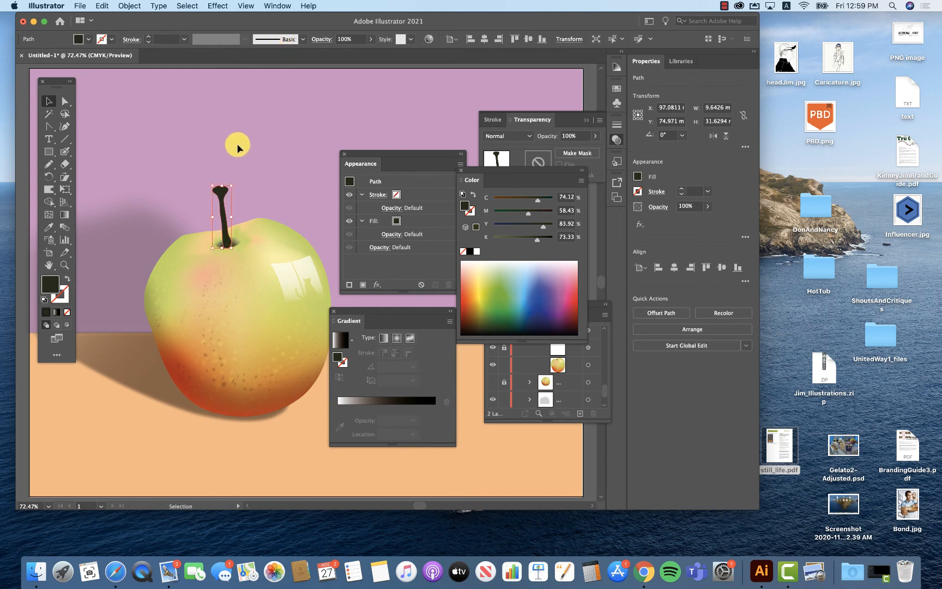
scroll(237, 209, "up", 5)
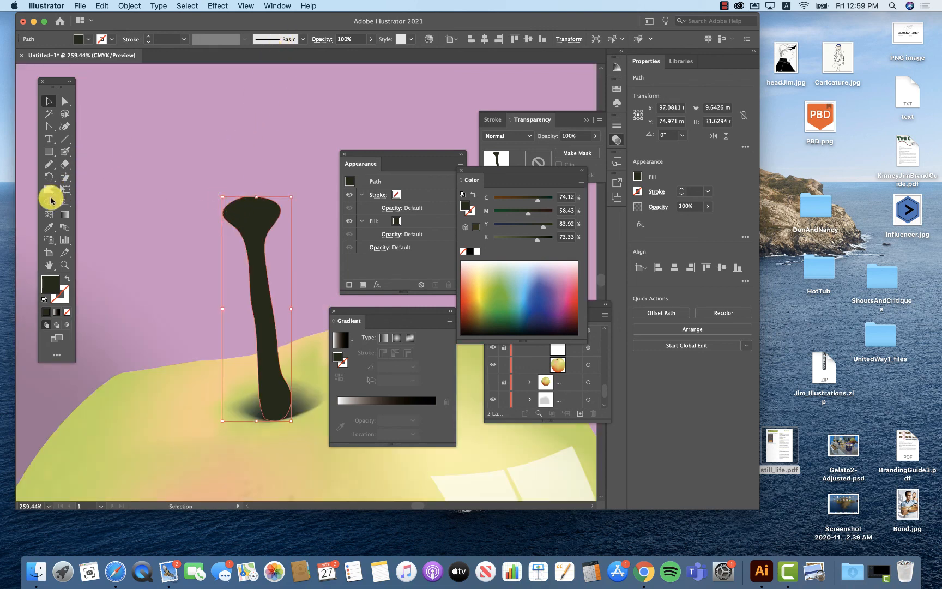
left_click(49, 214)
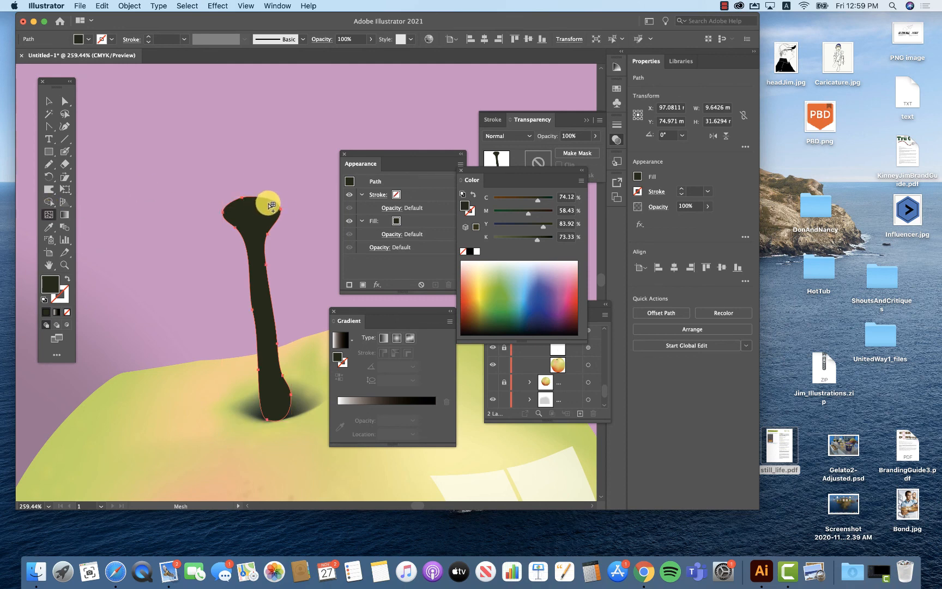
left_click(271, 216)
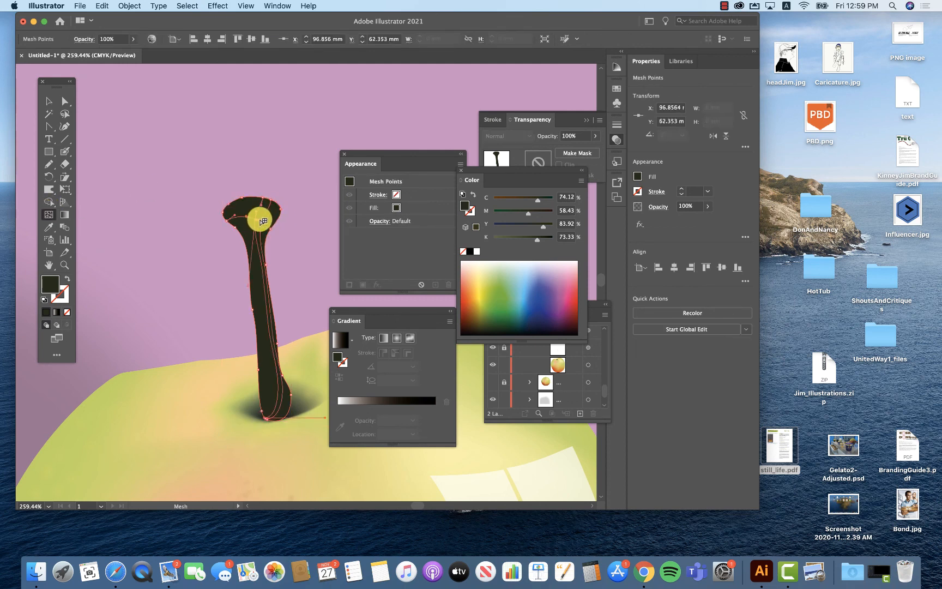
left_click(279, 219)
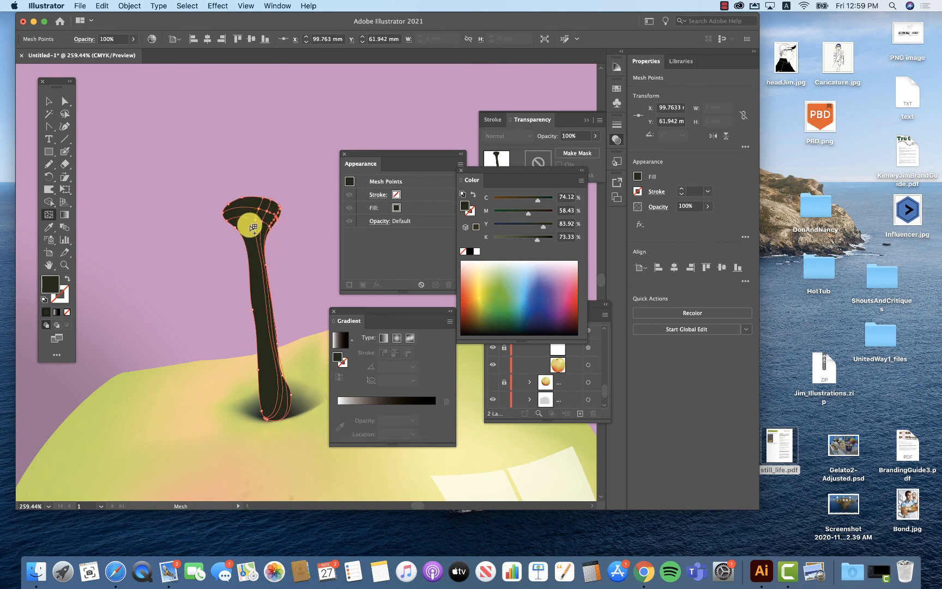
left_click(250, 223)
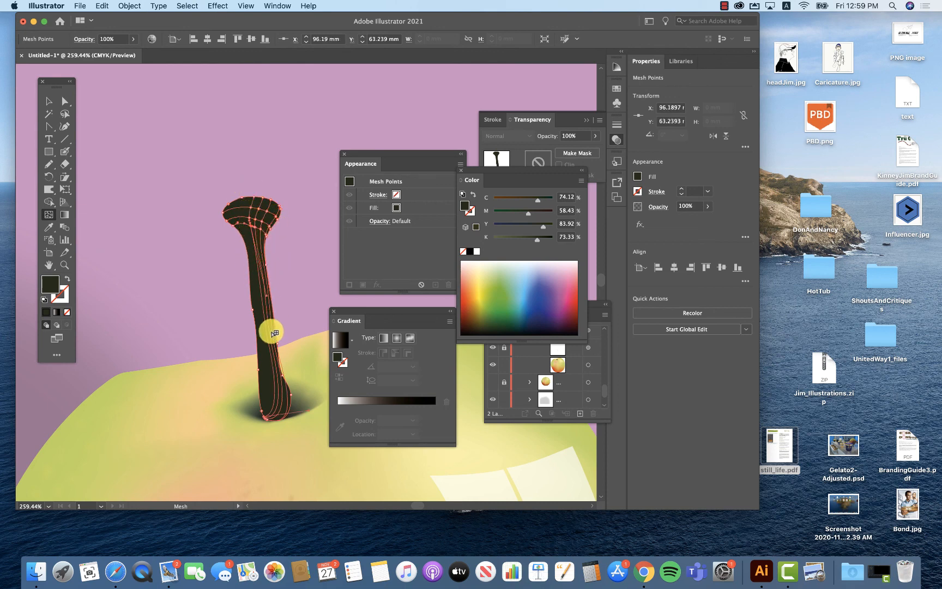
left_click(273, 308)
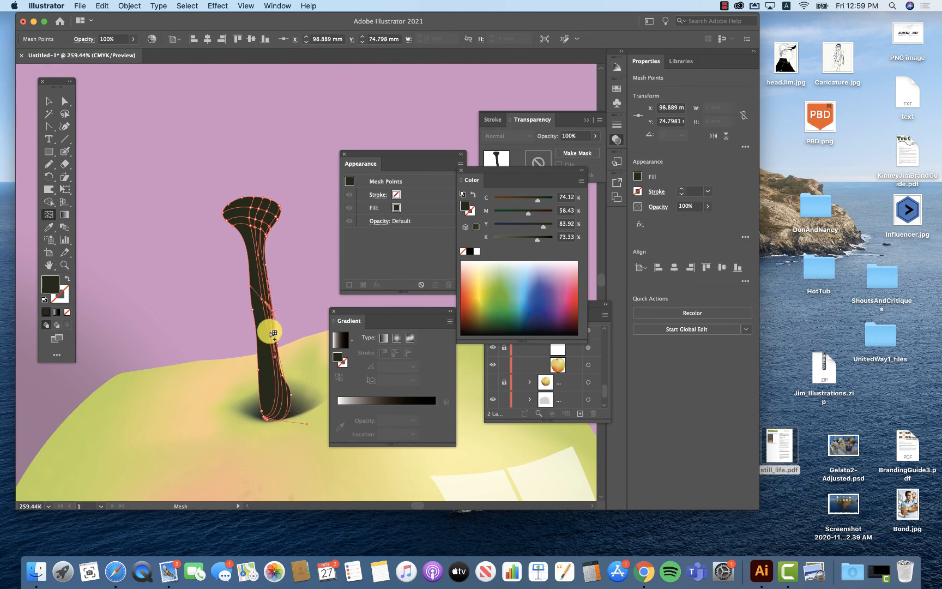
- Colour a mesh point near the top of the stem's flared tip brown, CMYK 43.53, 47.84, 100, 41.57
left_click(65, 102)
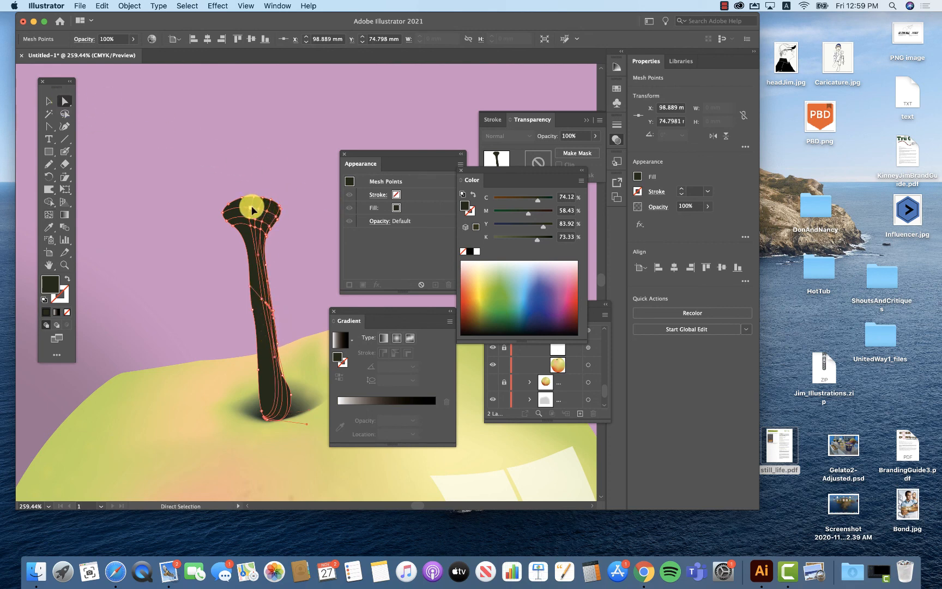
left_click(479, 315)
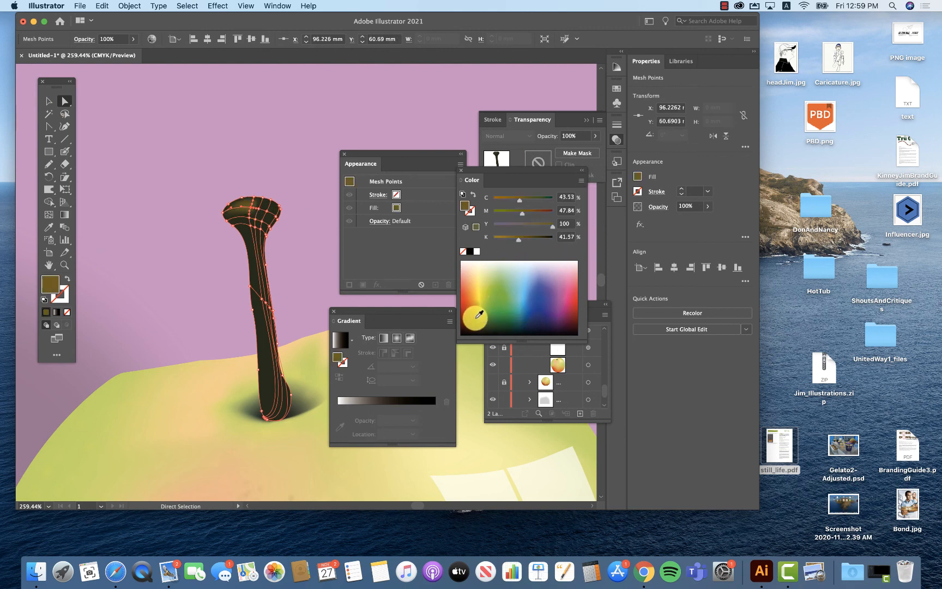
left_click(261, 213)
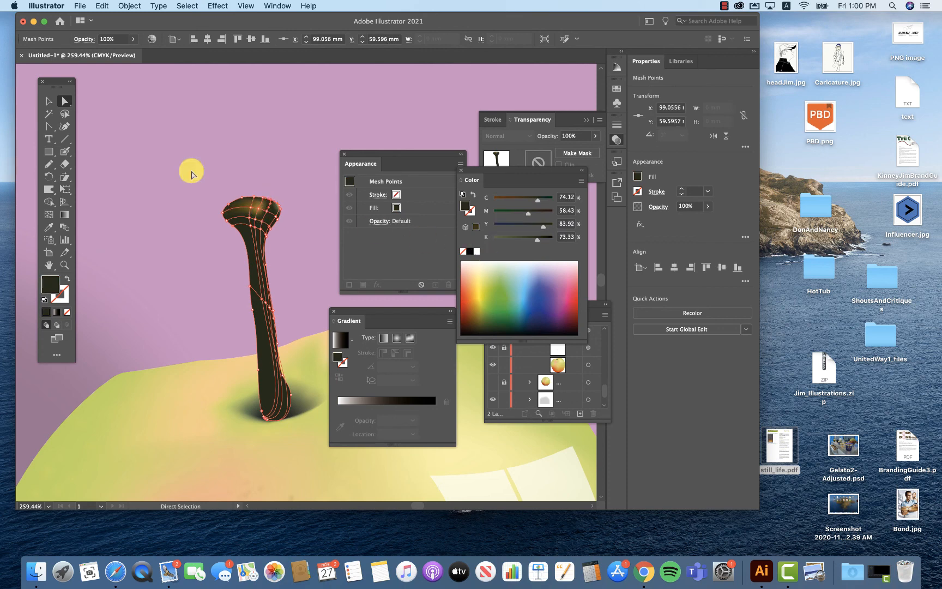
- Sample the tip's brown onto a mesh point near its right side and set that point's opacity to 31%
left_click_drag(234, 188, 361, 277, "super")
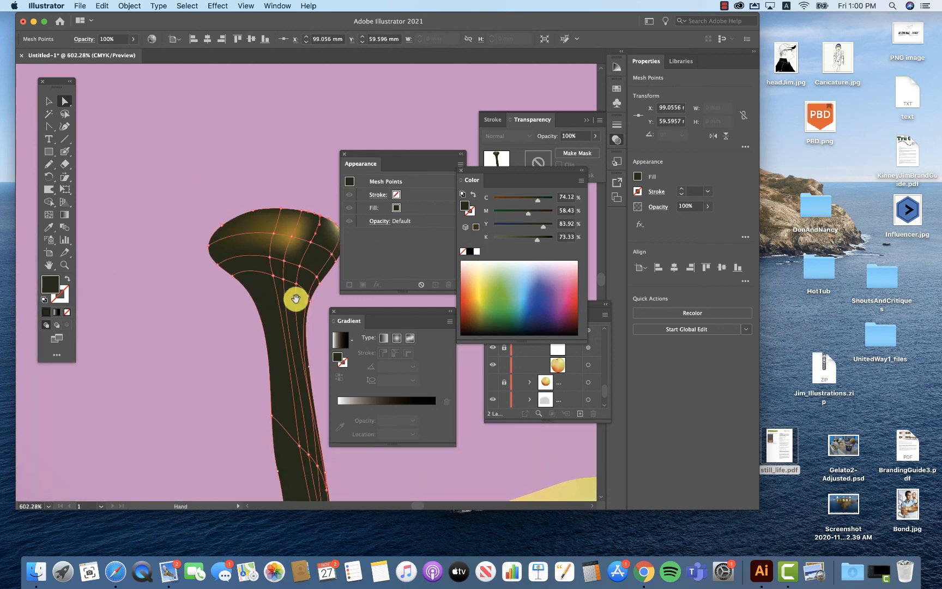
left_click_drag(253, 315, 103, 291)
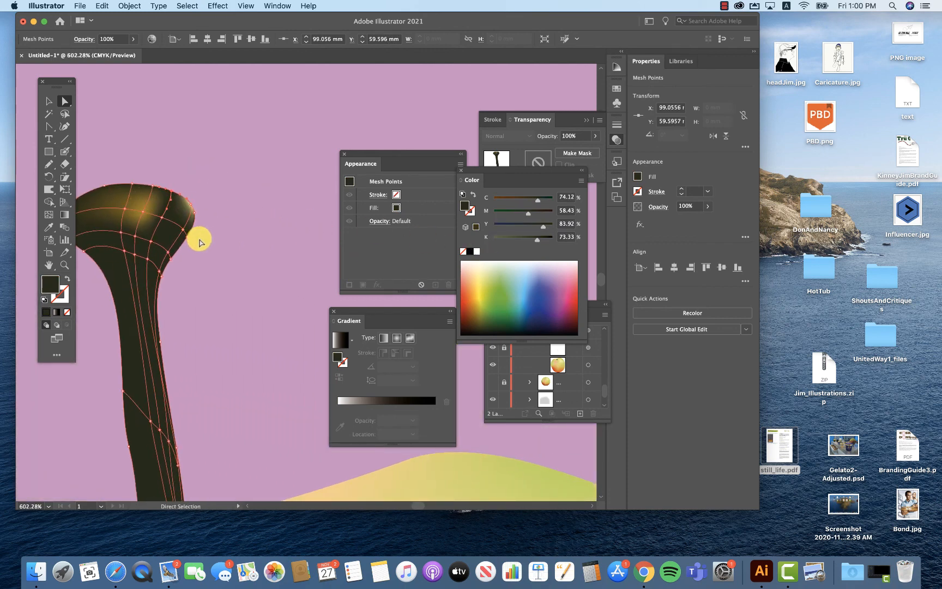
left_click(162, 218)
key("i")
left_click(136, 207)
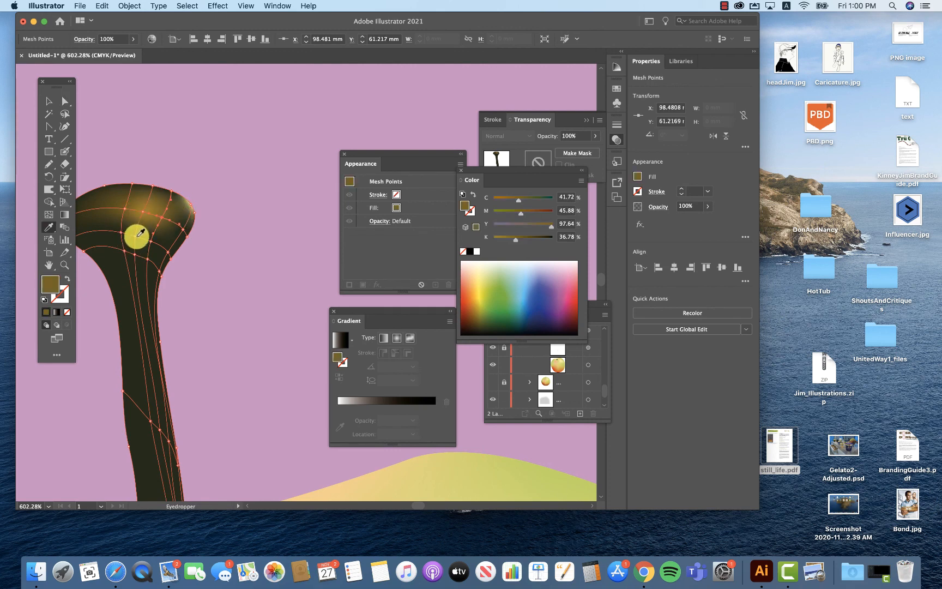
key("3")
key("1")
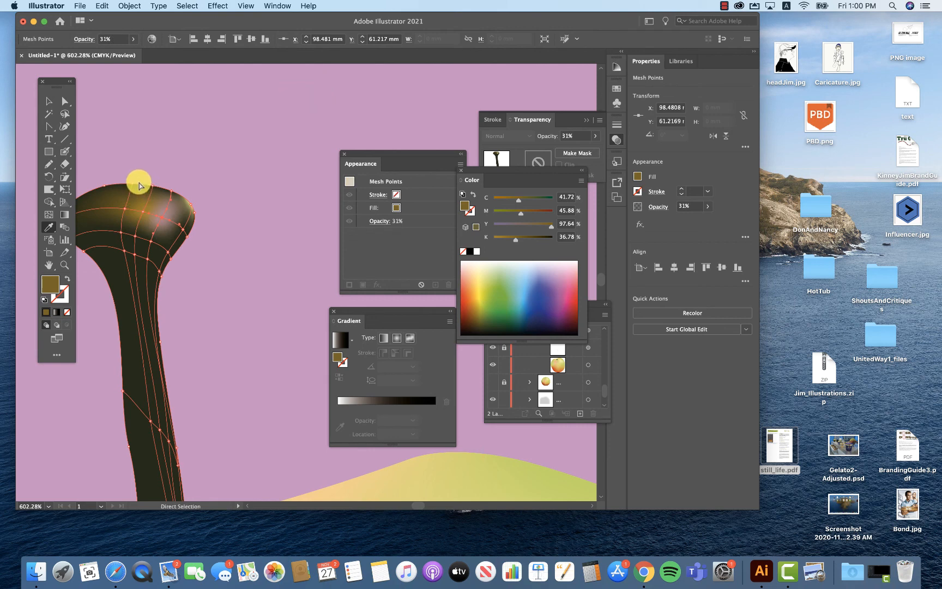
- Lighten mesh points along the tip's upper edge with sampled CMYK 21.4, 12.49, 63.57, 15.68 and tint the upper shaft with olive tones
left_click(132, 181)
left_click(186, 204)
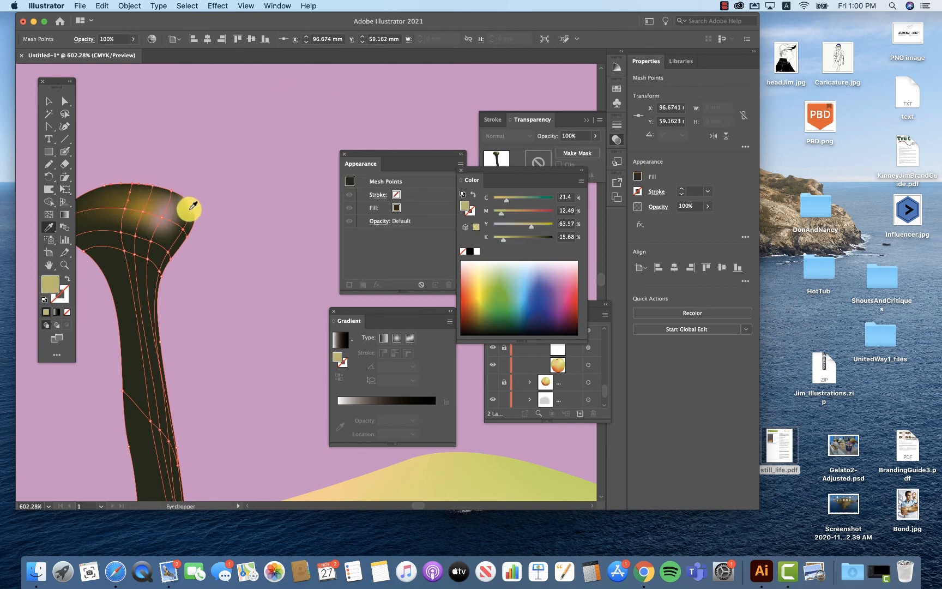
left_click(152, 186)
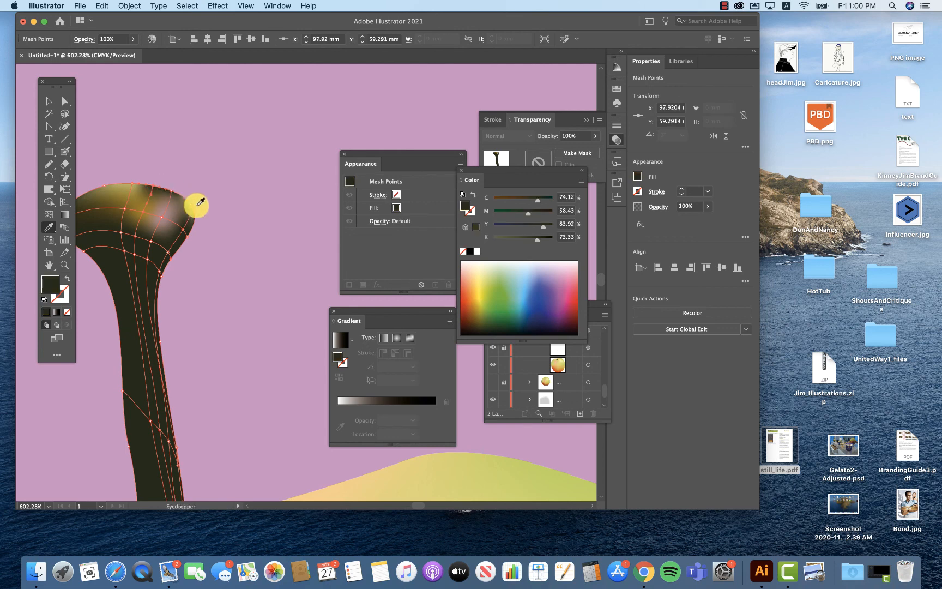
left_click(188, 207)
left_click(148, 341)
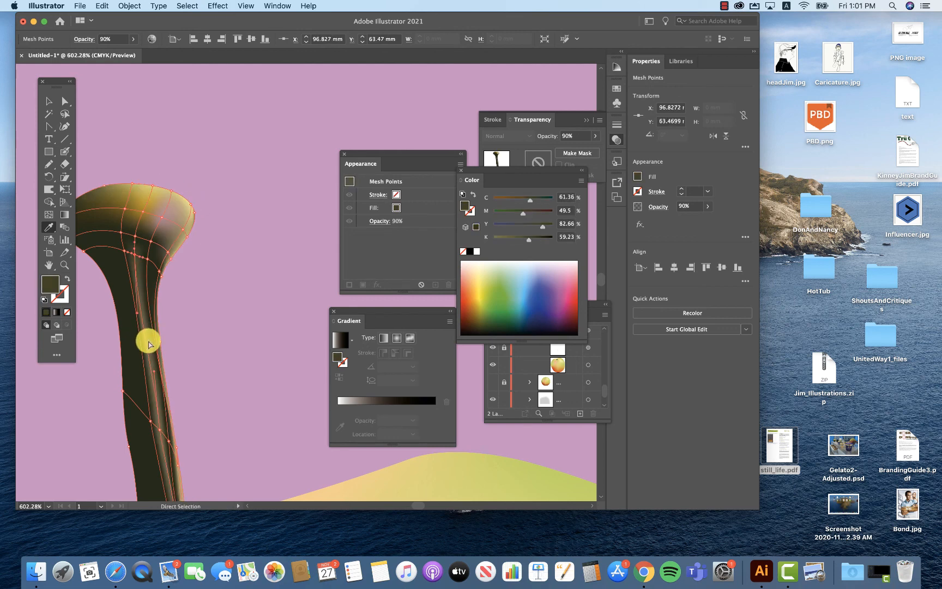
- Examine the stem's shading down to its base, deselect it and view the whole illustration
scroll(240, 344, "down", 3)
scroll(240, 345, "right", 1)
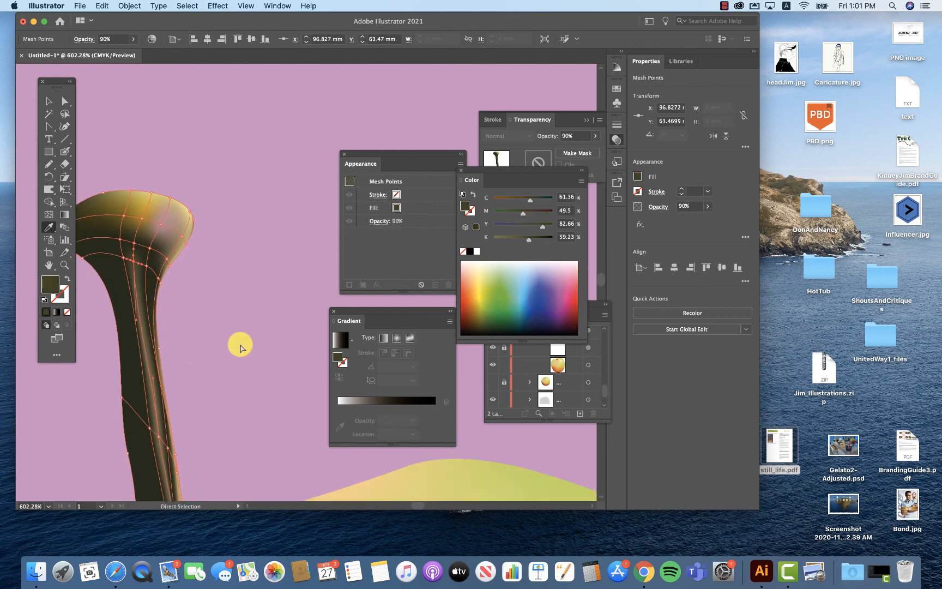
scroll(240, 345, "down", 5)
scroll(240, 345, "right", 2)
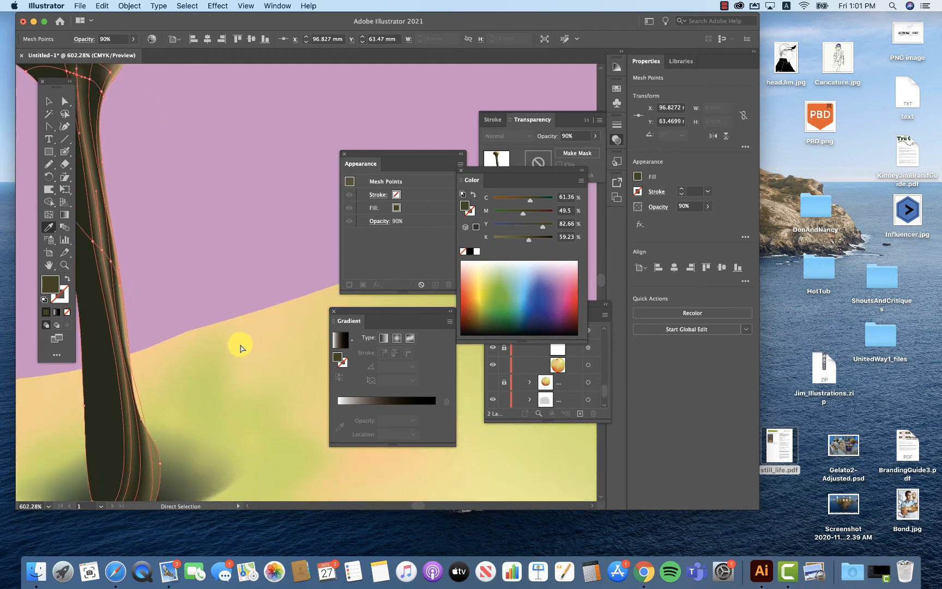
scroll(240, 347, "left", 3)
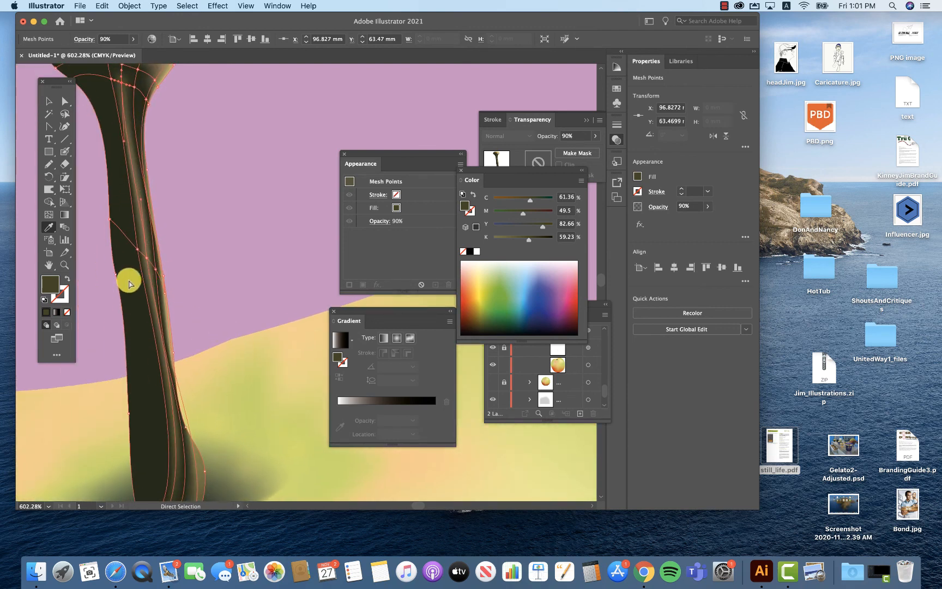
left_click(54, 102)
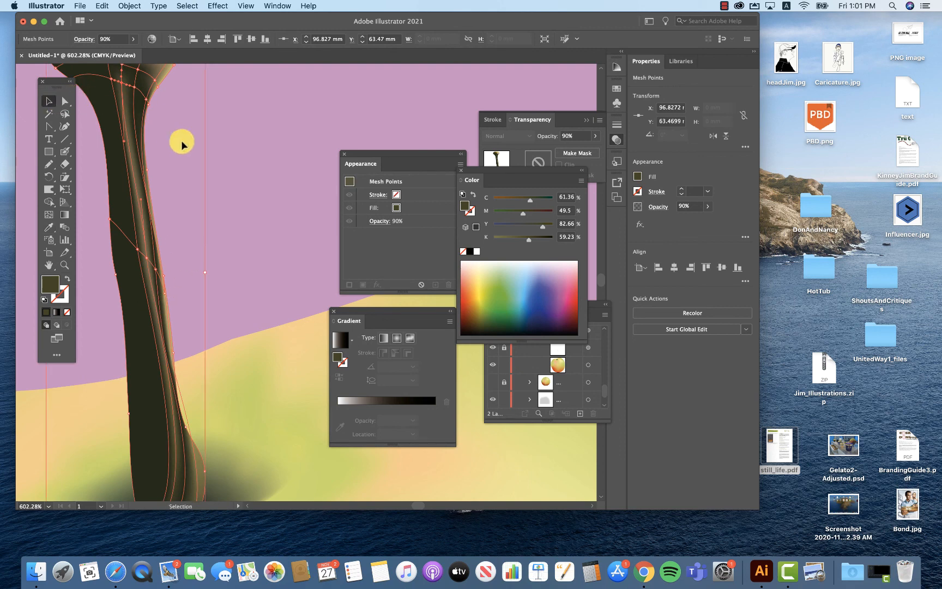
left_click(252, 167)
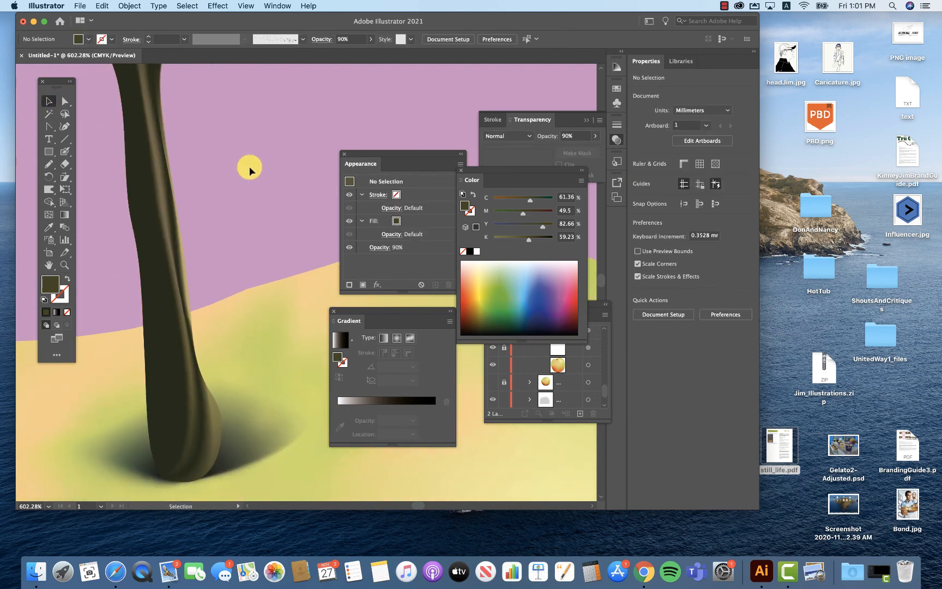
key("super+0")
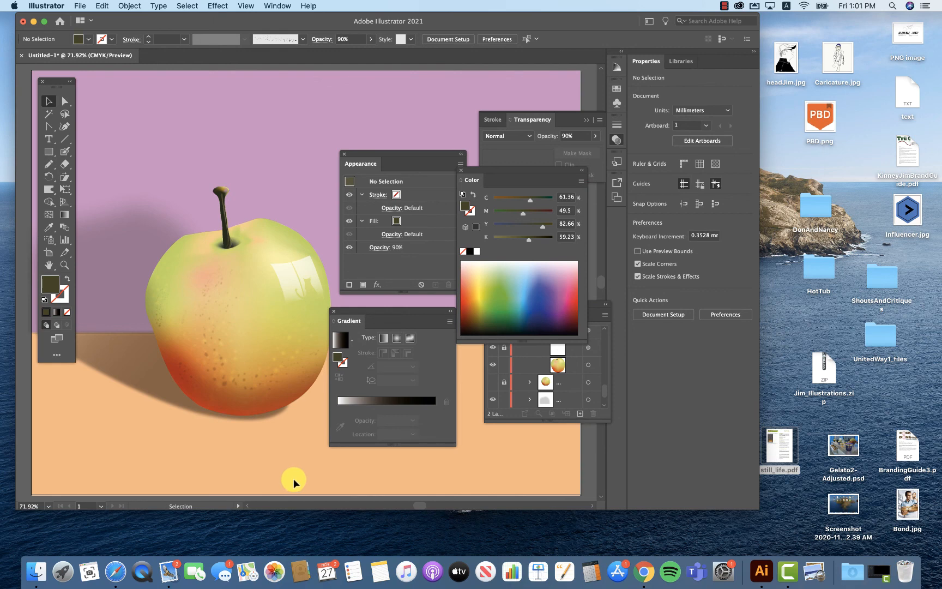